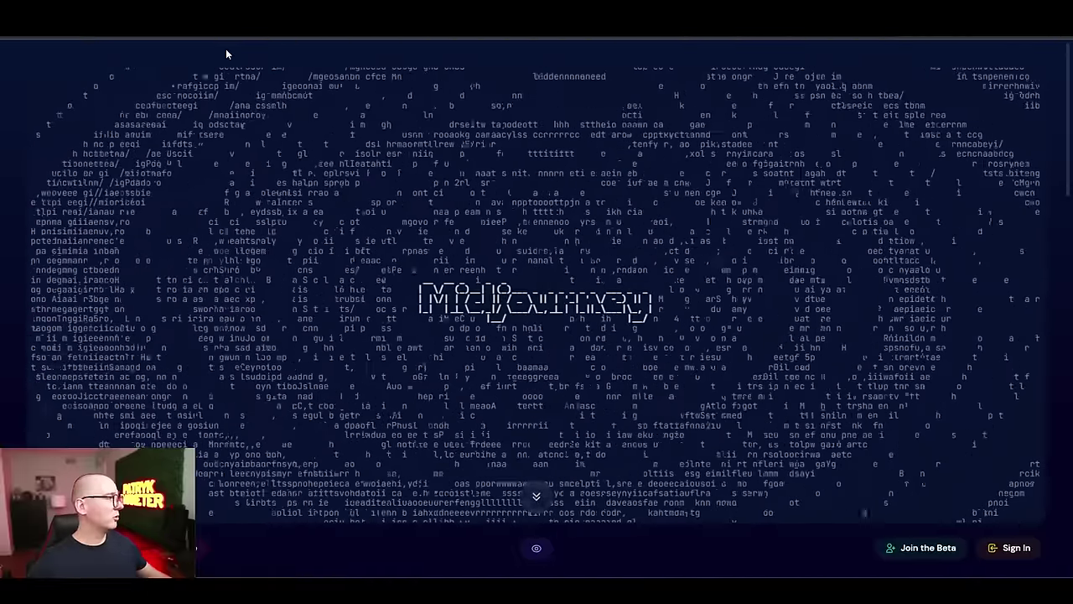
Join the Midjourney beta through Discord and authorize Midjourney Bot to access the Discord account
click(920, 547)
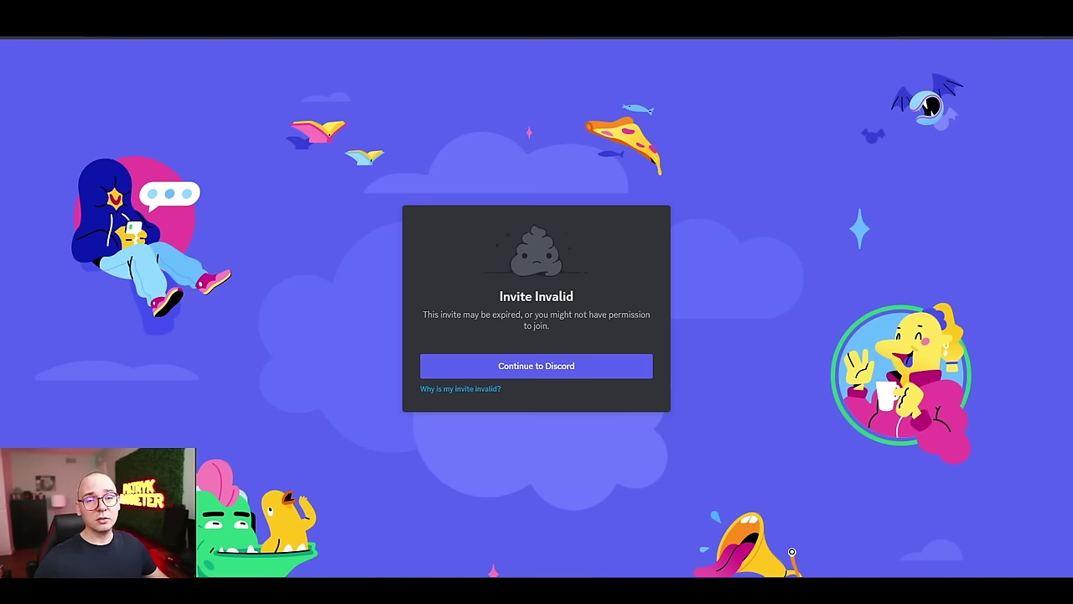
click(542, 369)
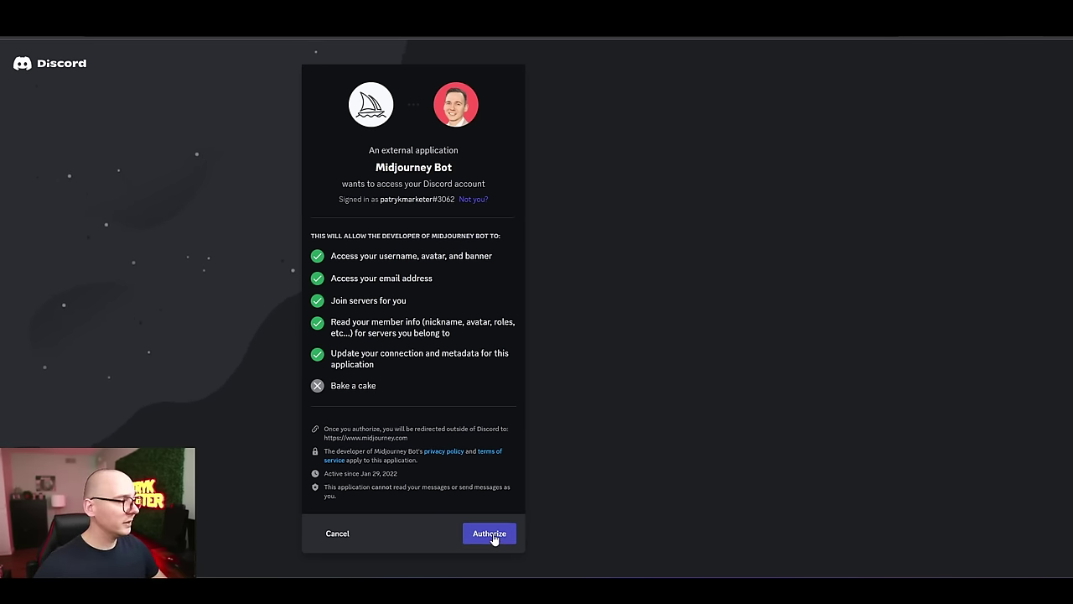
click(493, 536)
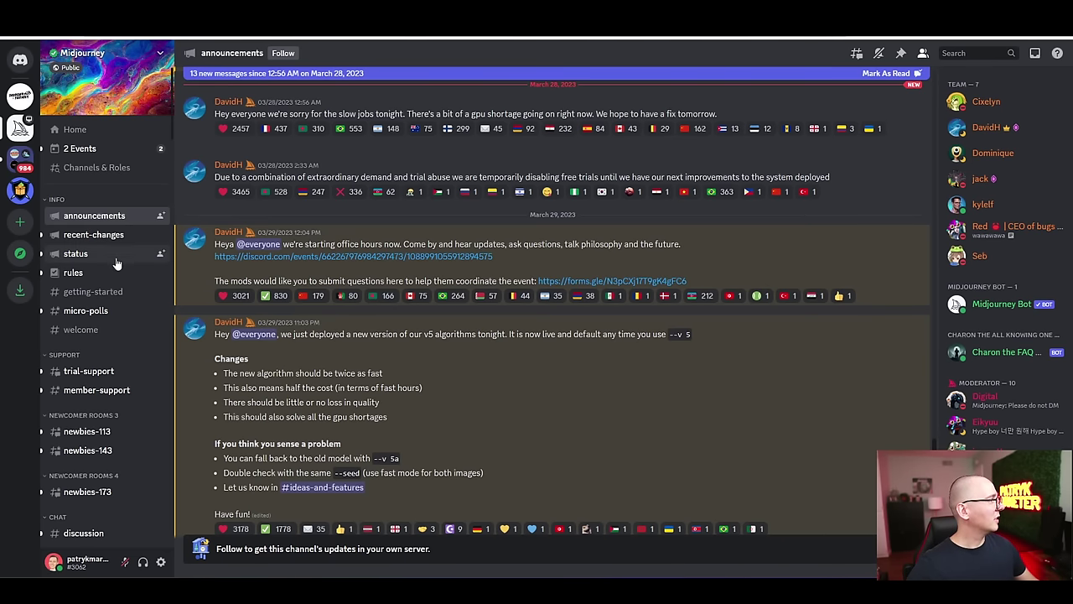
Open the newbies-113 channel of the Midjourney server and run the /subscribe command
scroll(119, 300, down, 4)
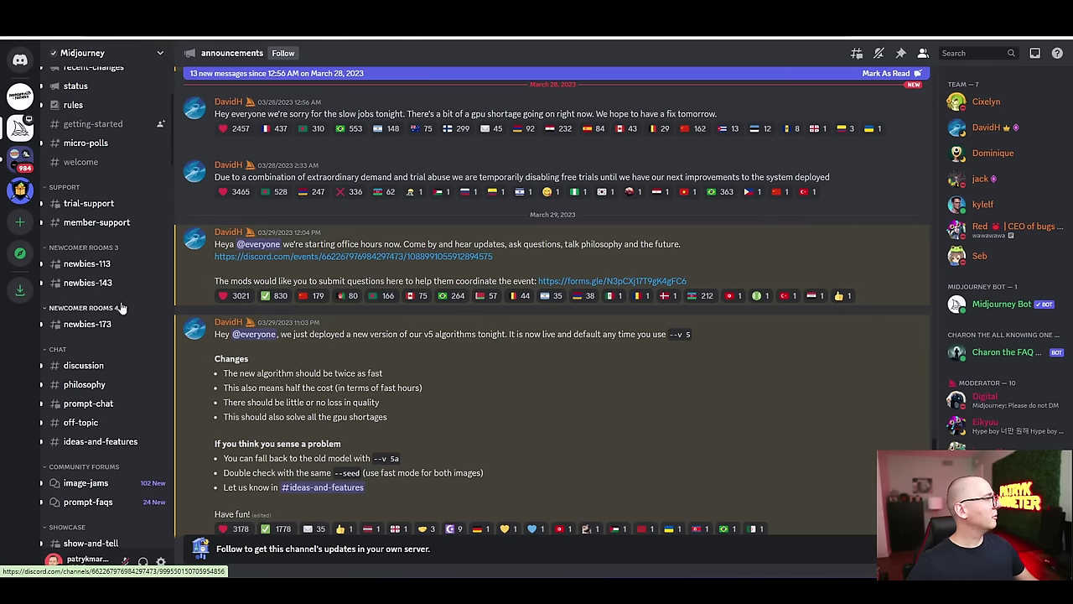
click(87, 263)
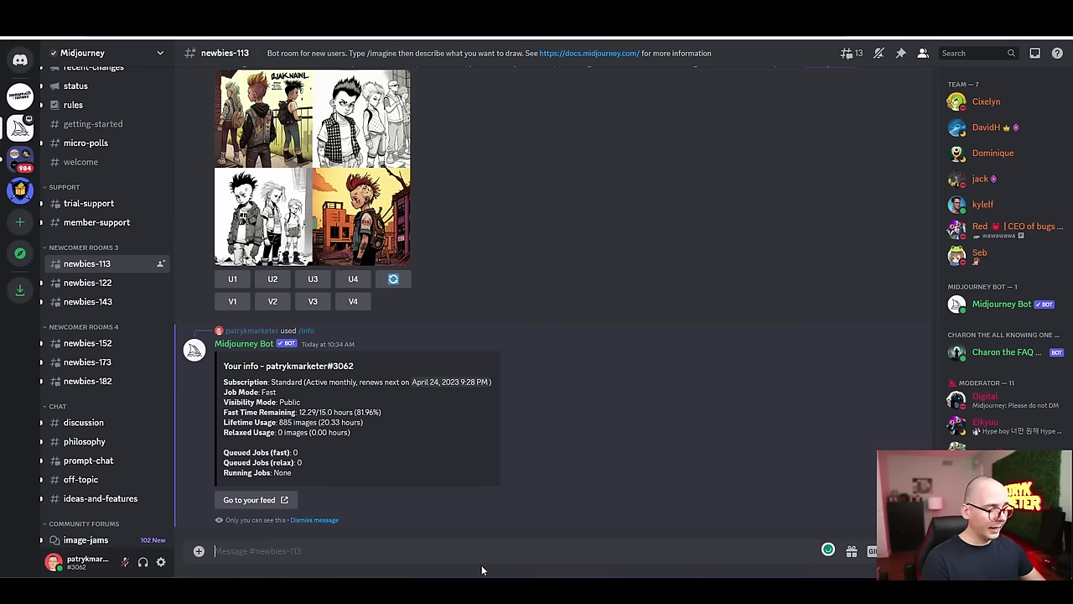
text(/sub)
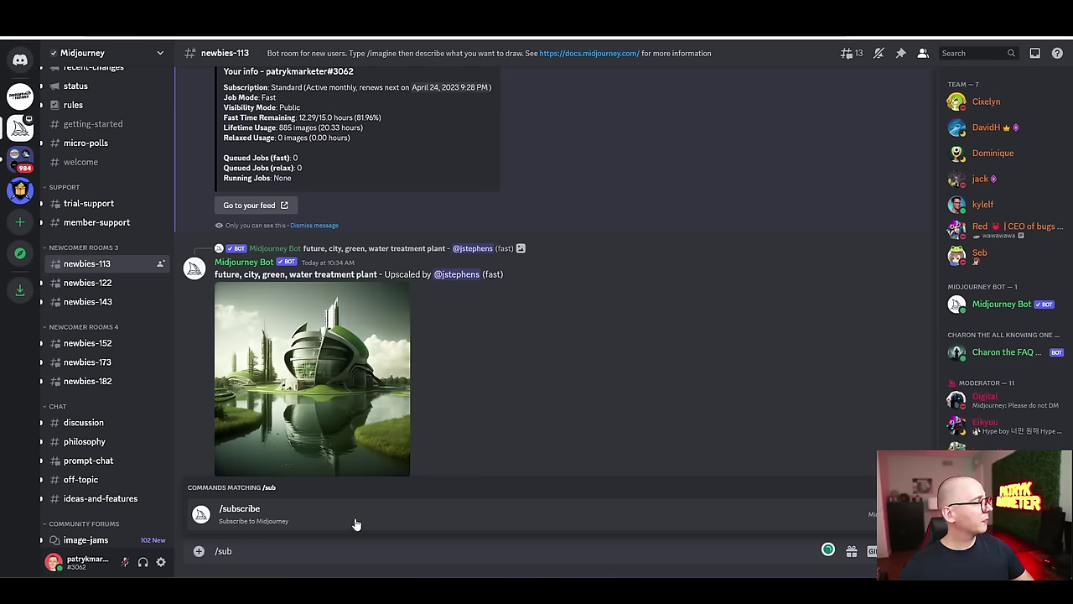
click(351, 518)
key(Return)
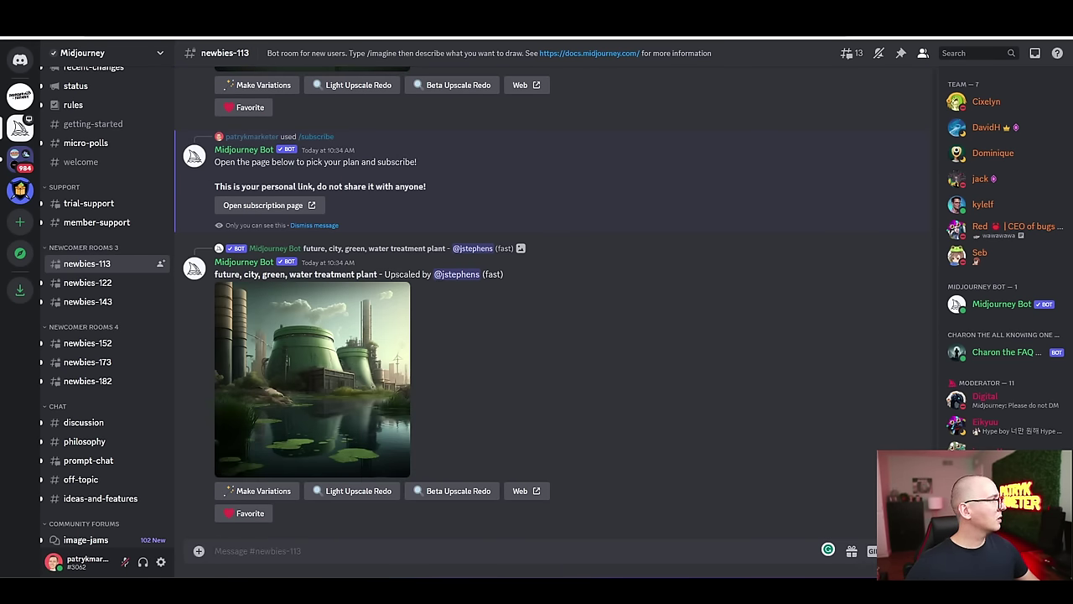
Visit the personal subscription page linked in the bot's reply and compare the Basic, Standard and Pro monthly plans
click(314, 224)
middle_click(433, 297)
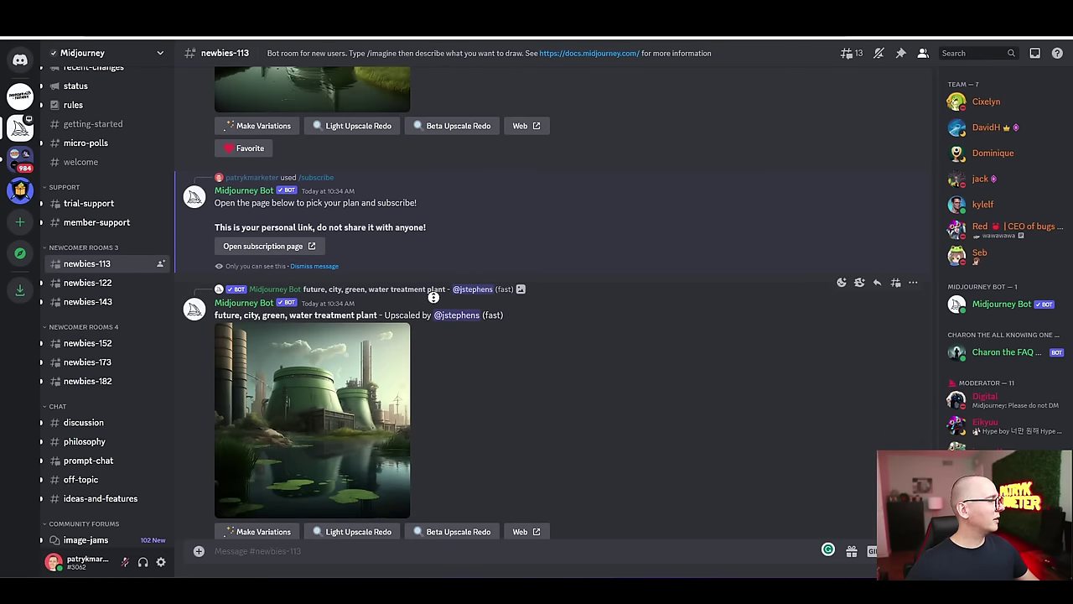
scroll(432, 295, up, 1)
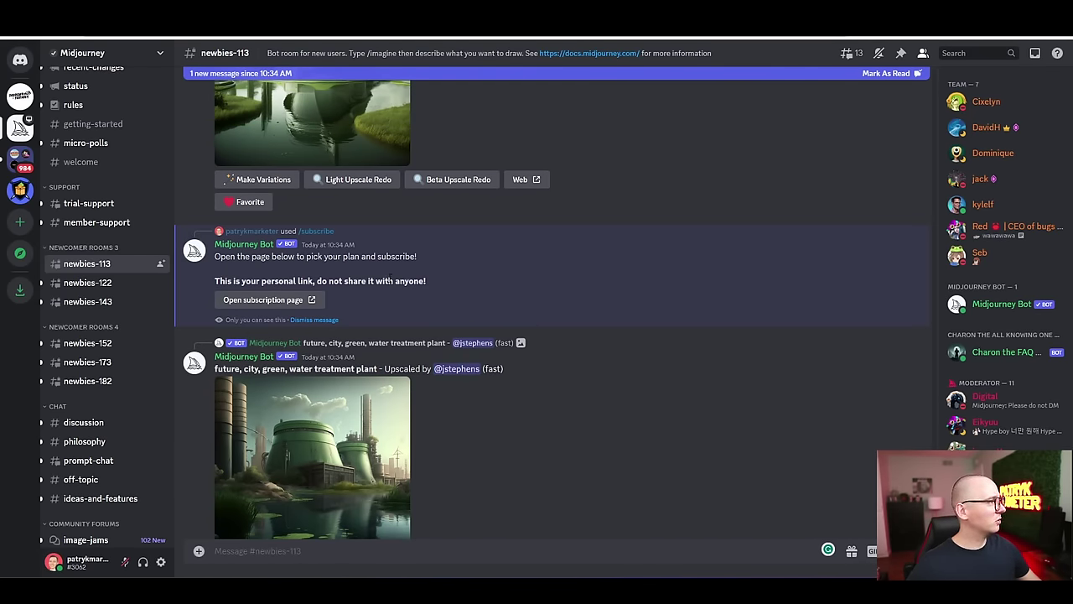
click(247, 304)
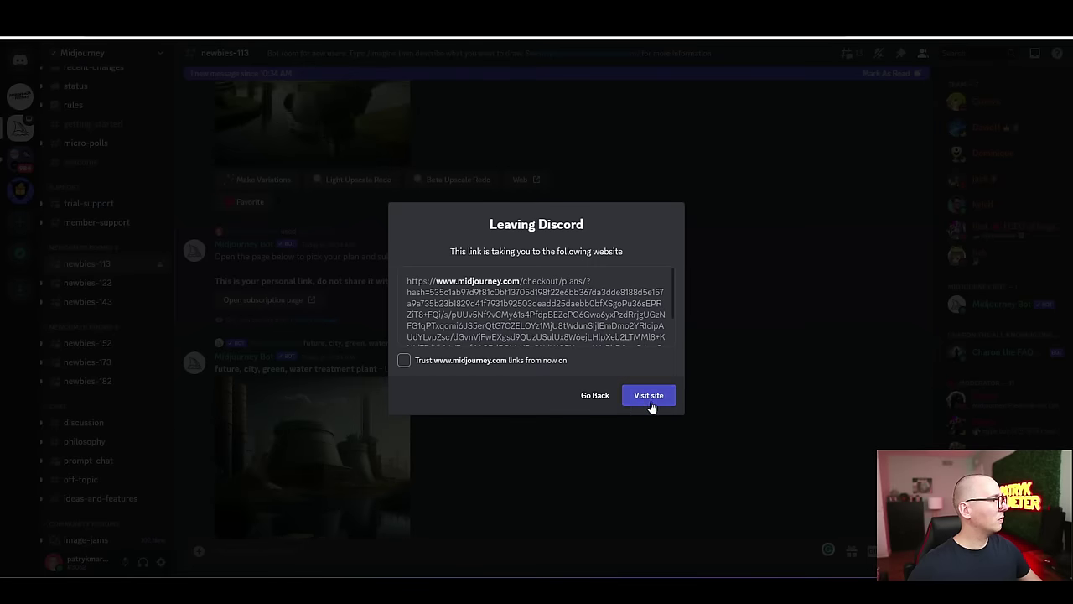
click(648, 396)
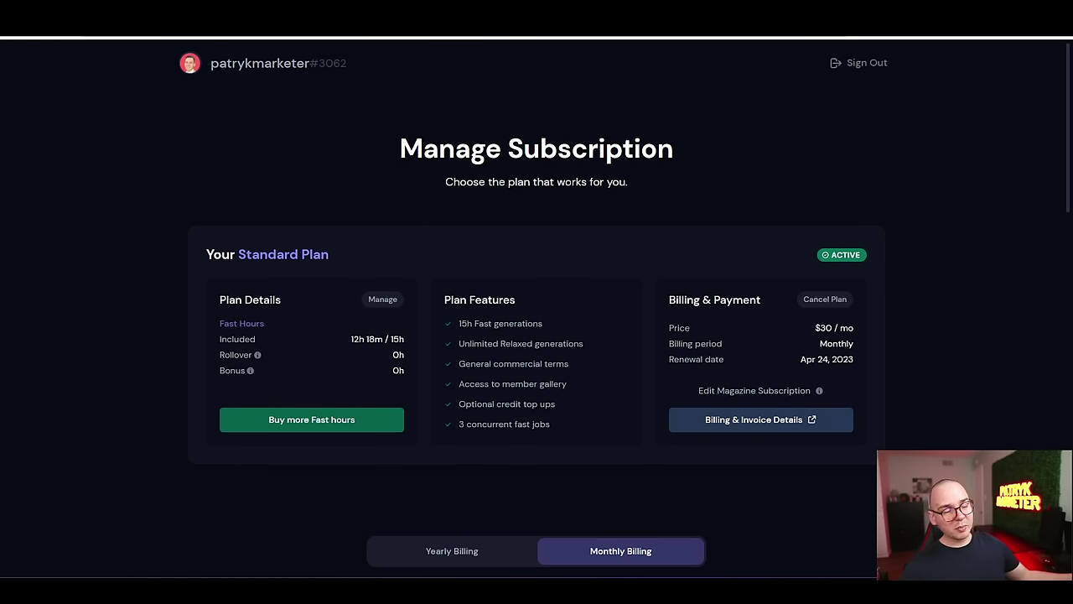
scroll(615, 177, down, 4)
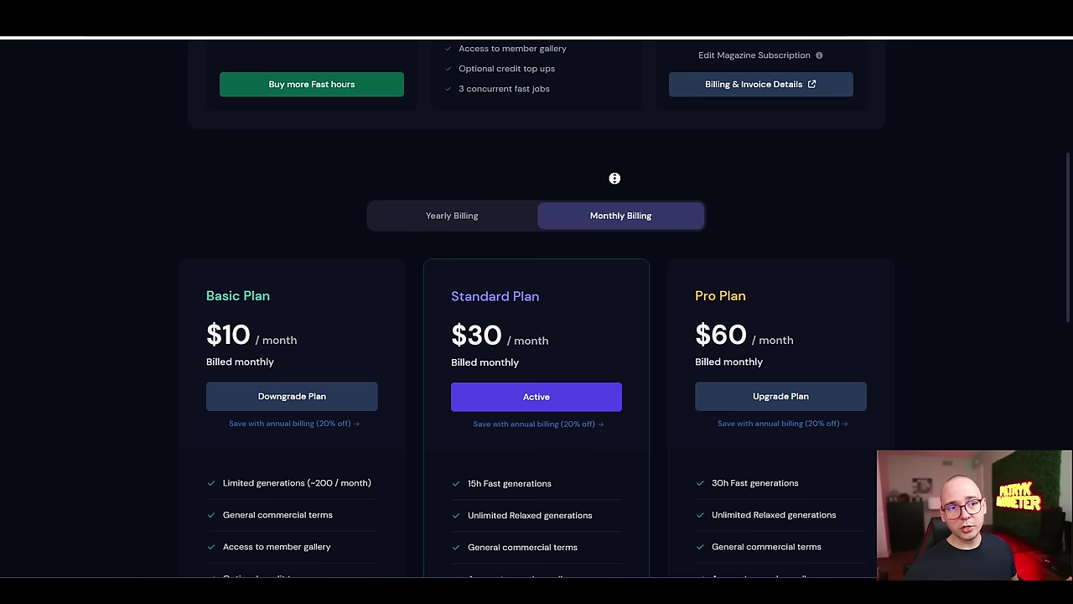
scroll(614, 178, down, 3)
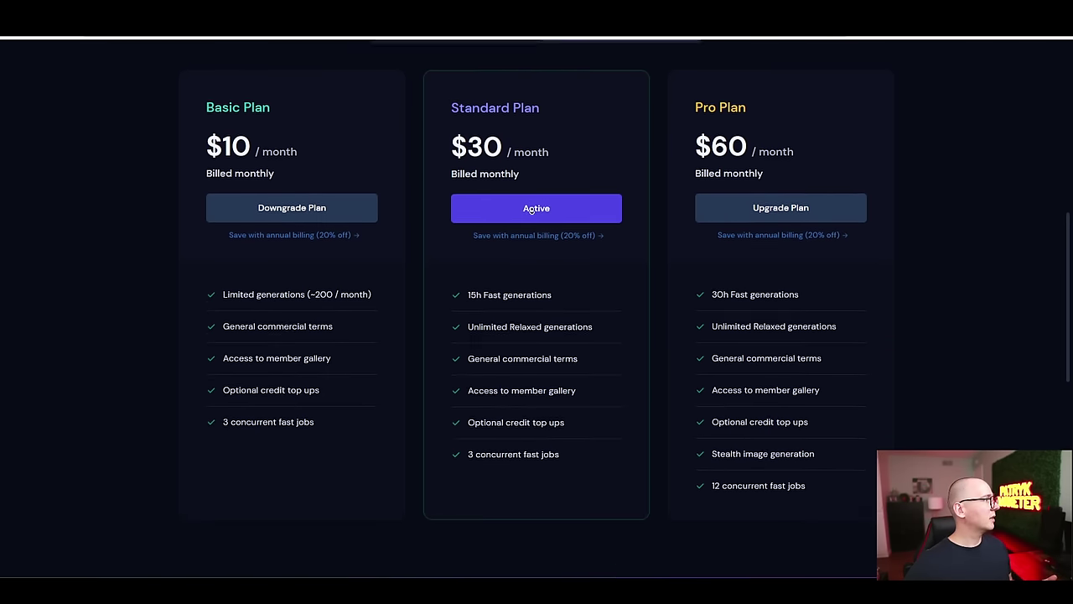
scroll(352, 179, up, 1)
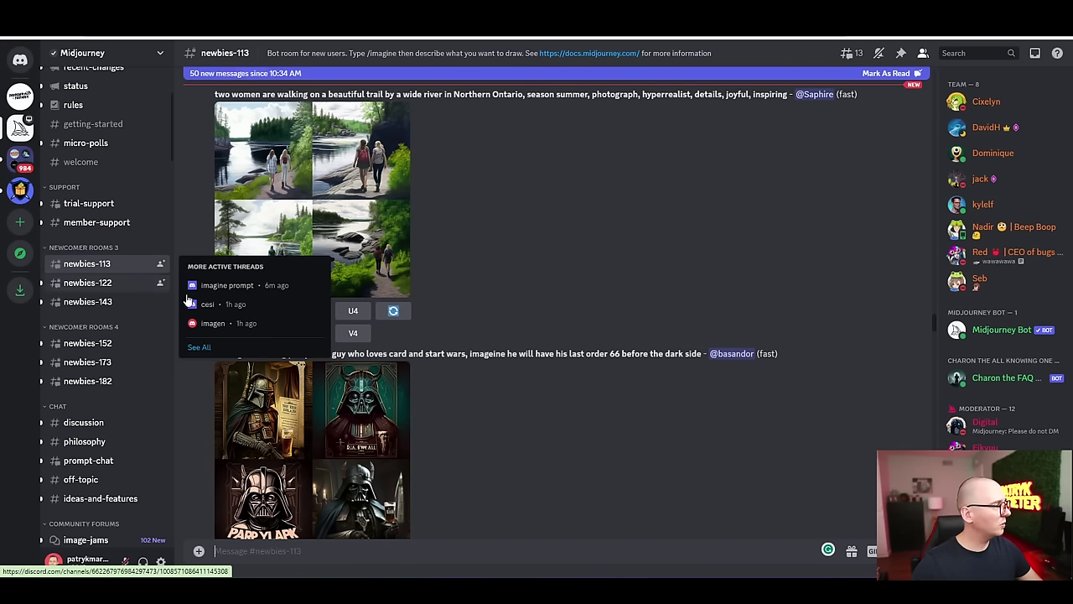
scroll(605, 425, down, 5)
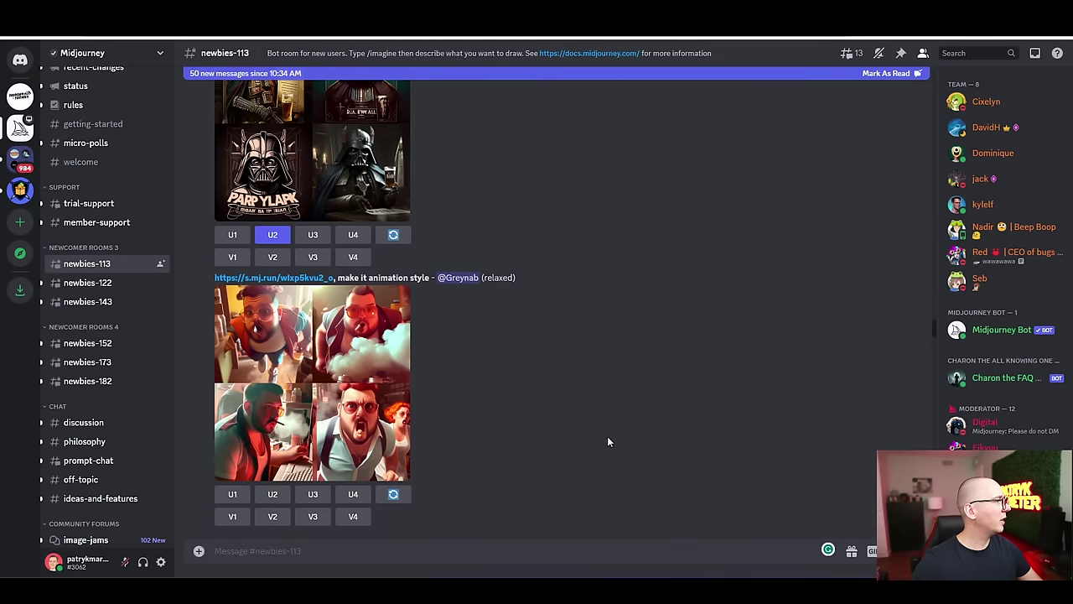
scroll(610, 453, down, 3)
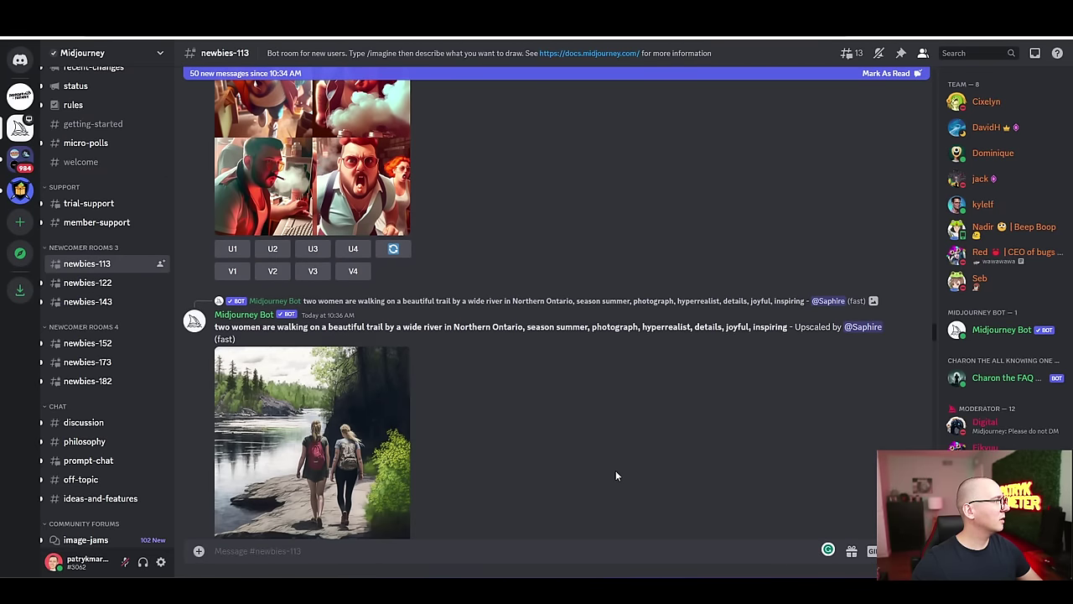
click(254, 320)
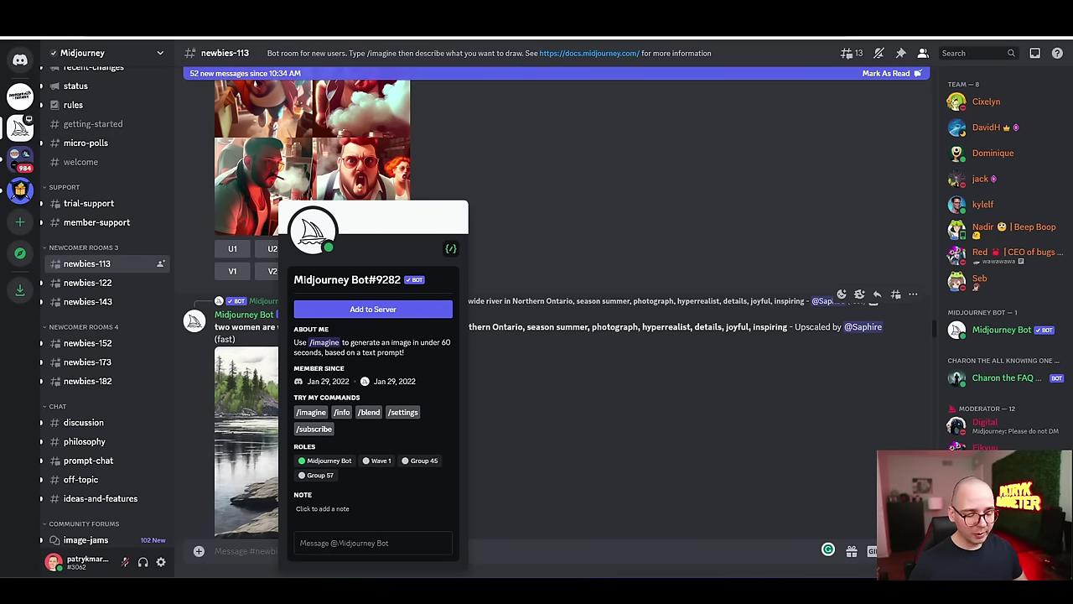
text(h)
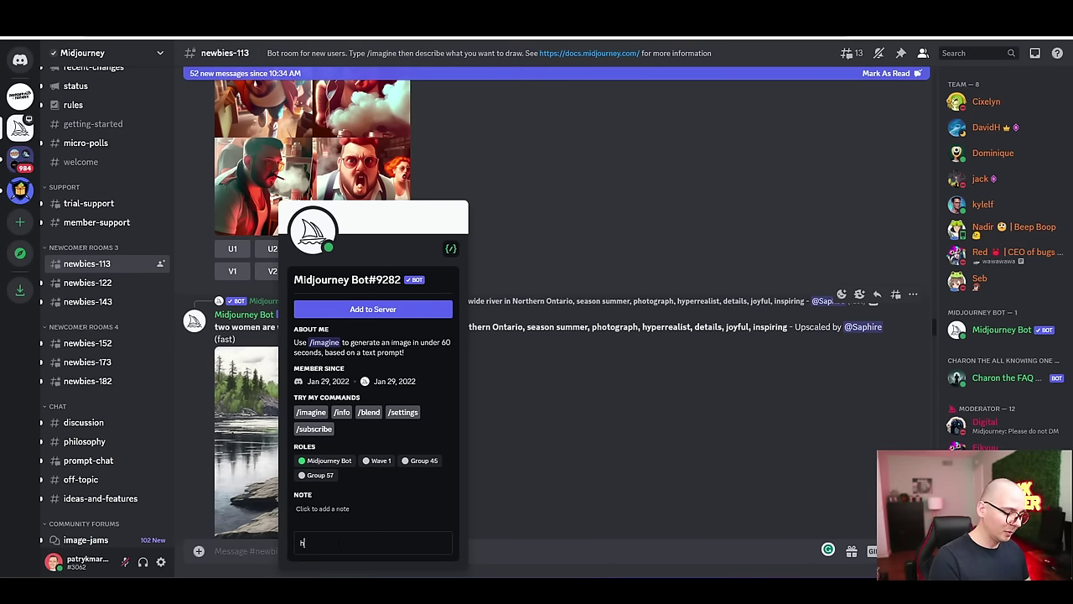
text(ello)
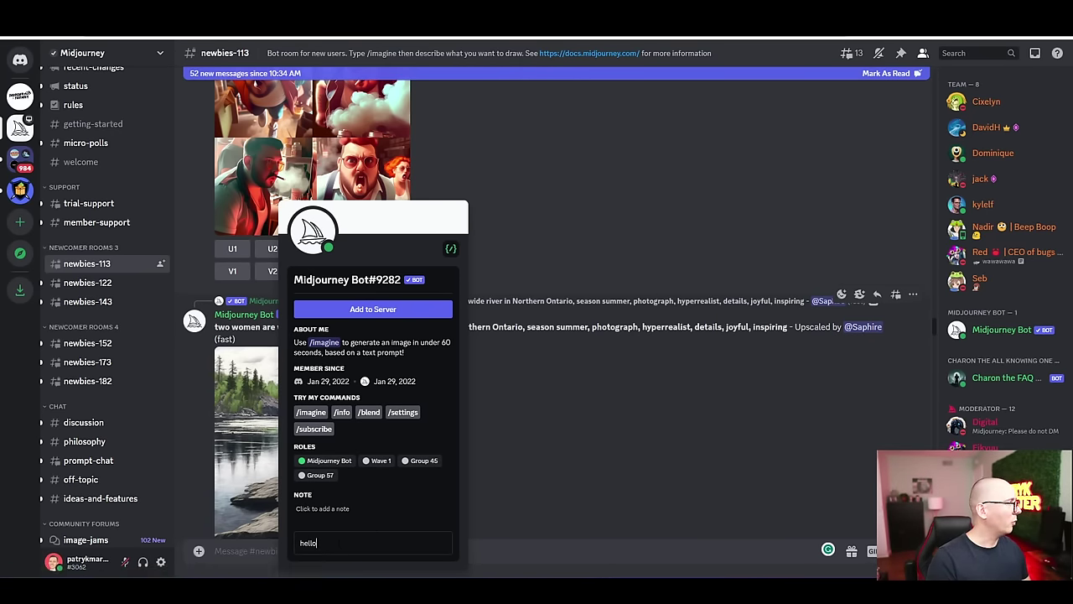
key(Return)
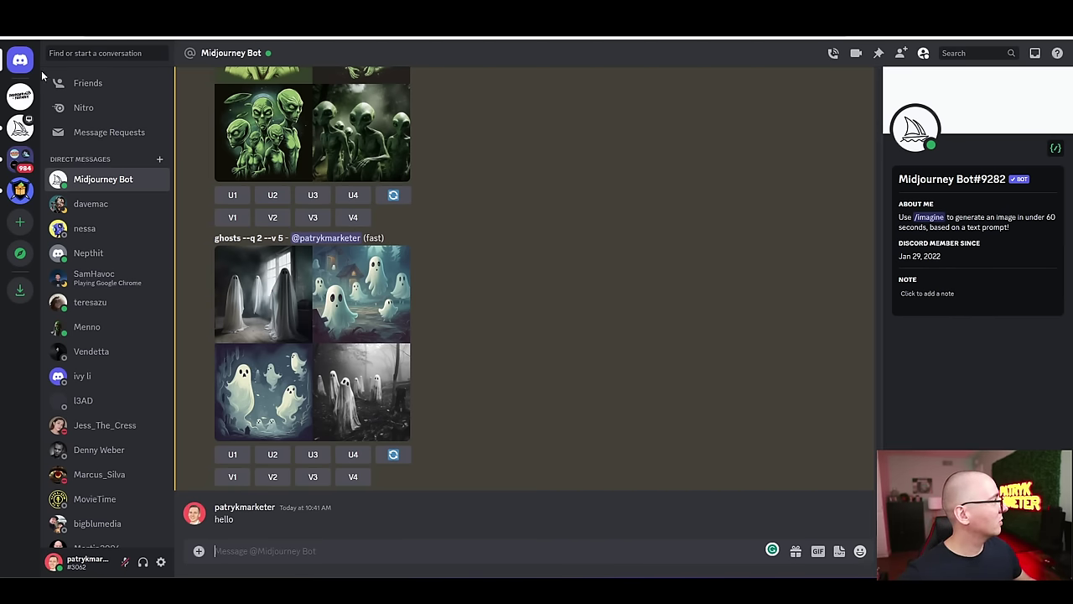
Visit the Midjourney server briefly, return to the direct messages with Midjourney Bot and run the /settings command
click(21, 128)
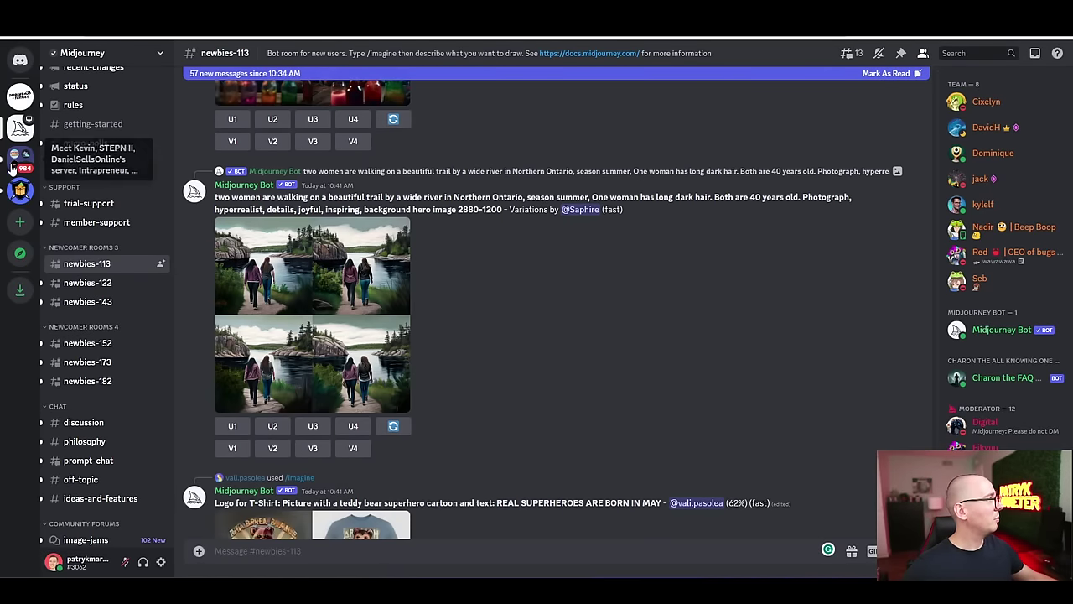
click(19, 64)
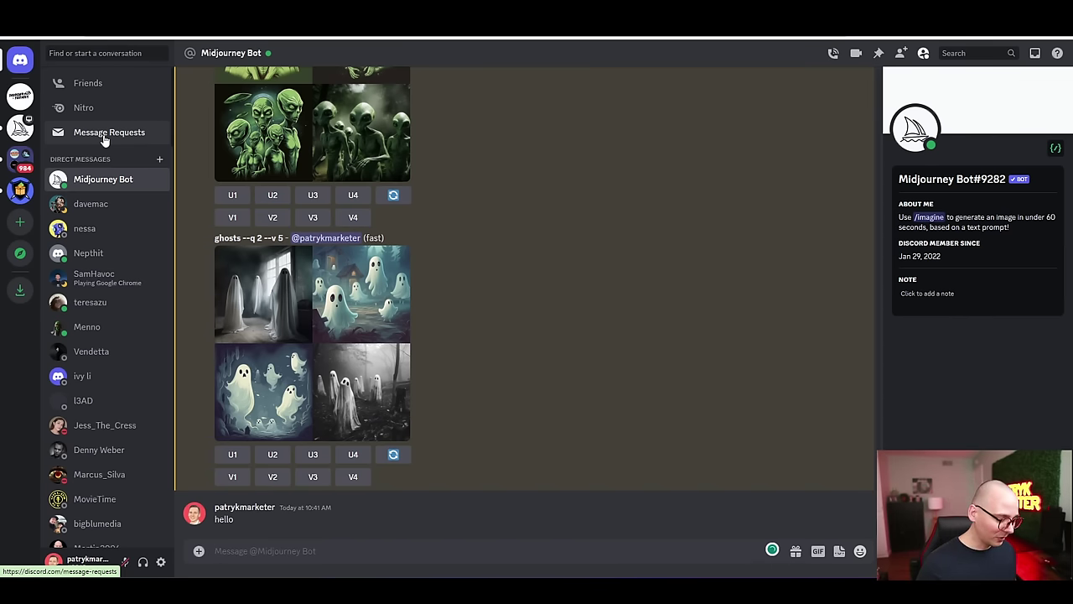
text(/settin)
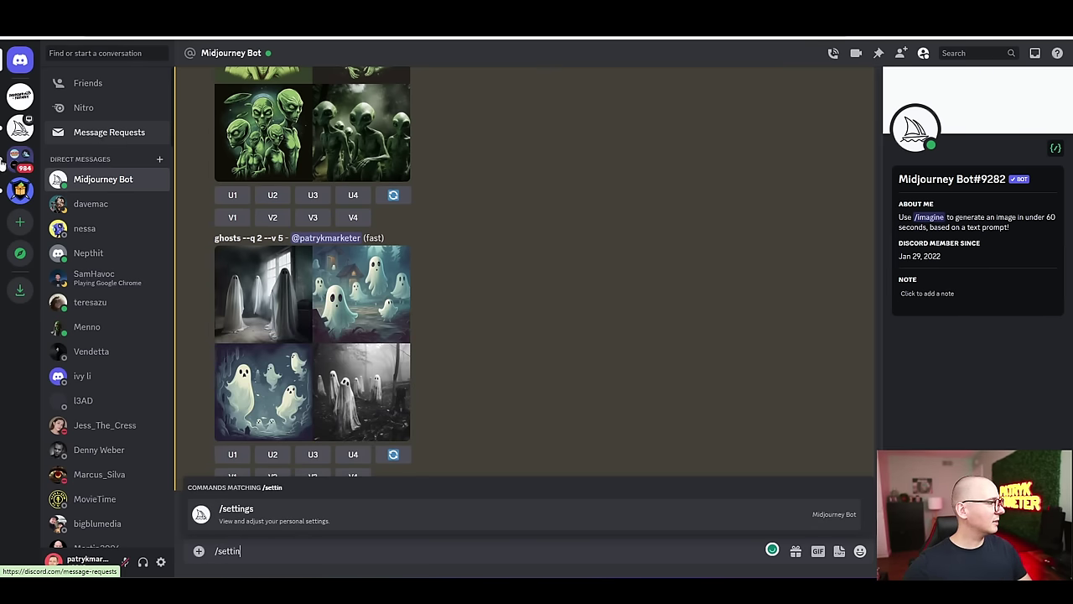
click(278, 512)
key(Return)
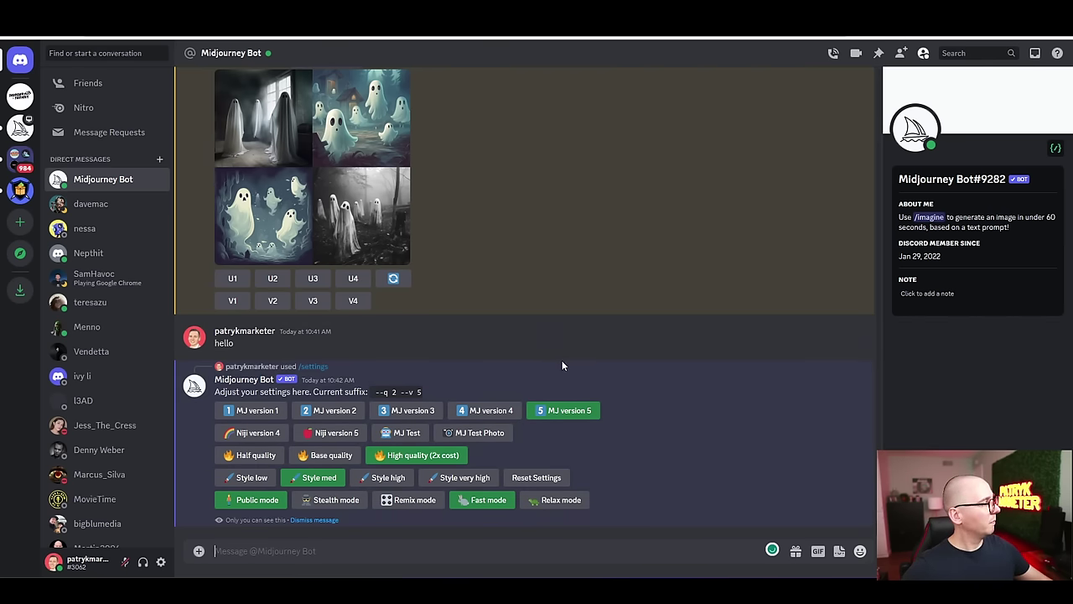
Set the bot to MJ version 4 with Style very high, and try to enable Stealth mode
click(506, 417)
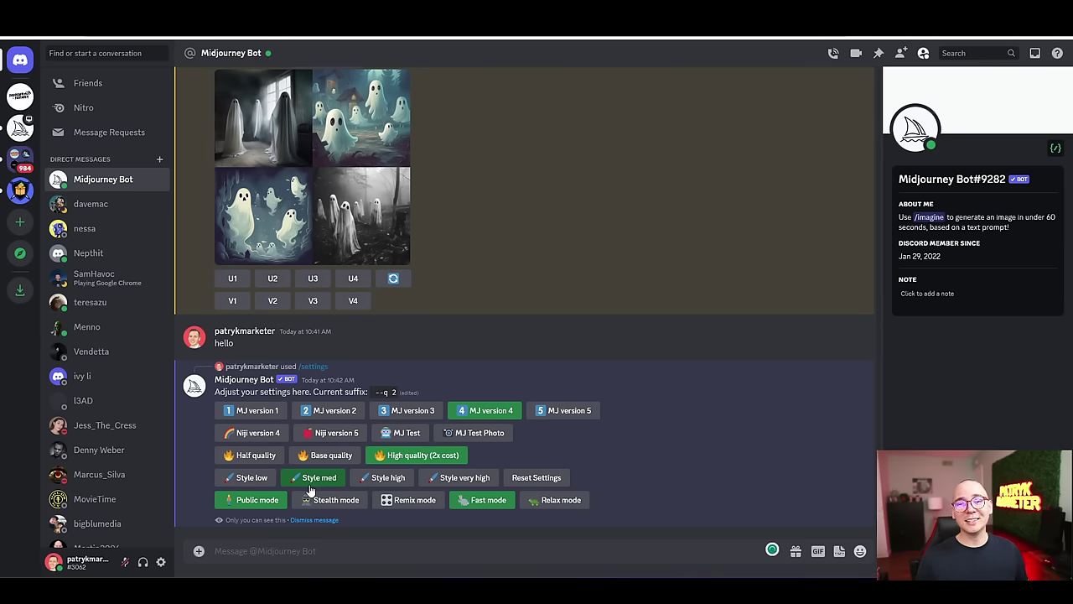
click(450, 479)
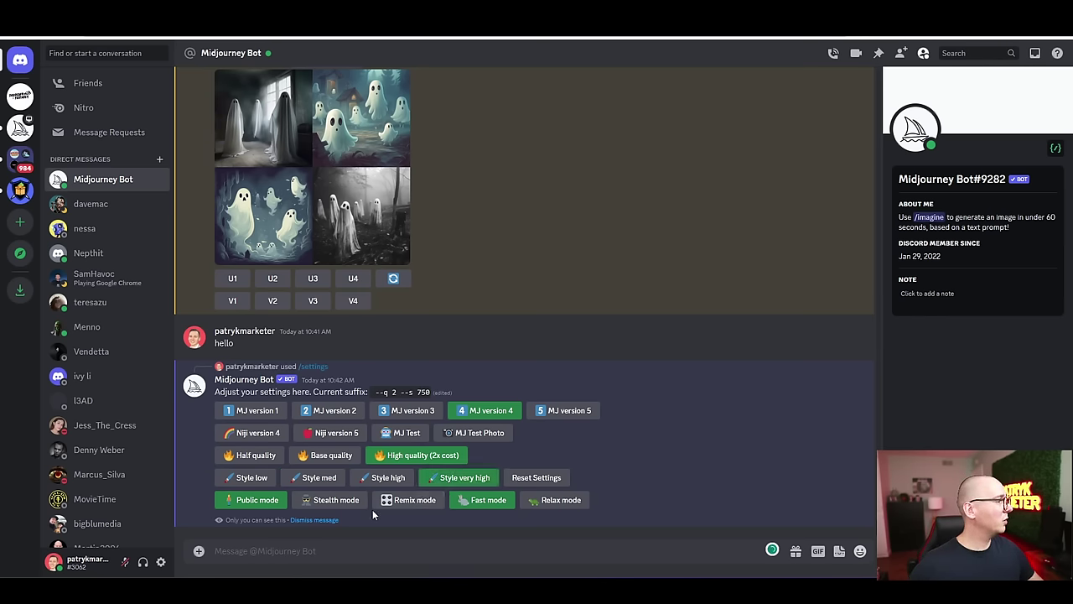
click(306, 503)
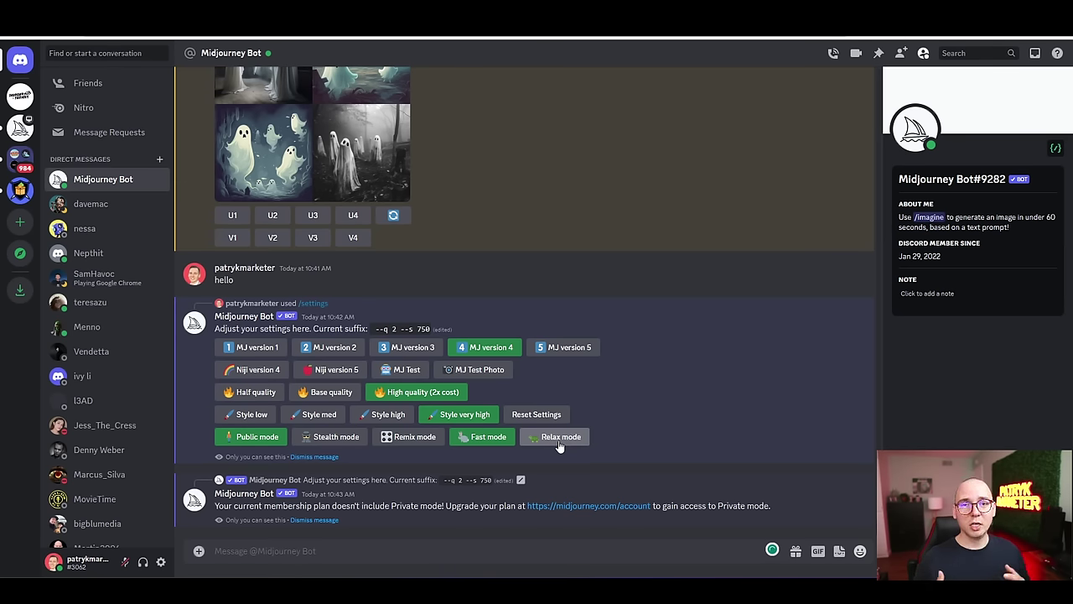
Generate images with the /imagine command from the prompt "black hat dancing in red shoes with white background"
click(585, 554)
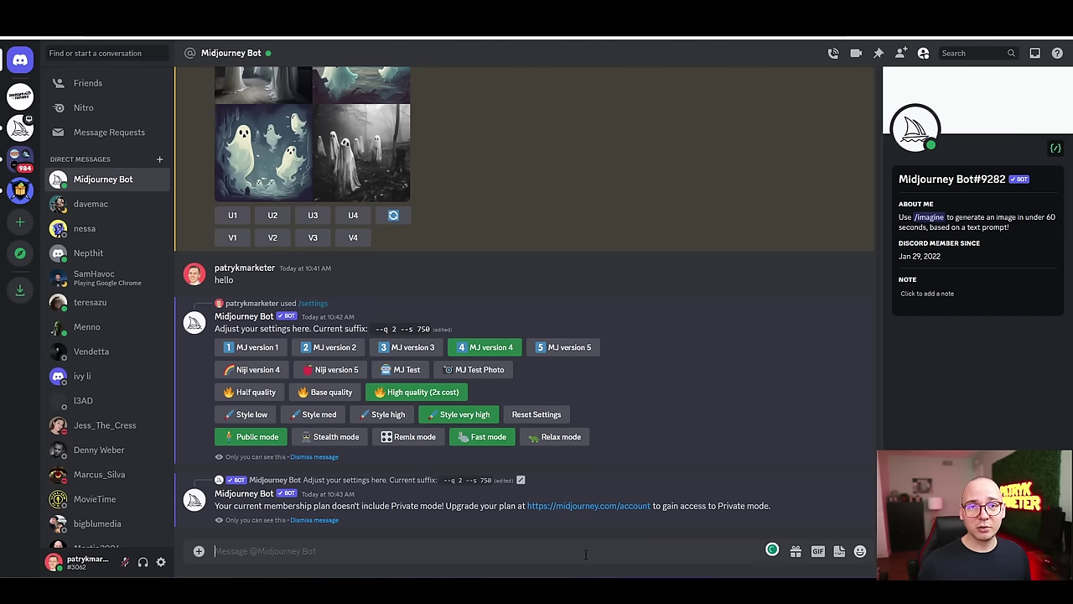
text(/im)
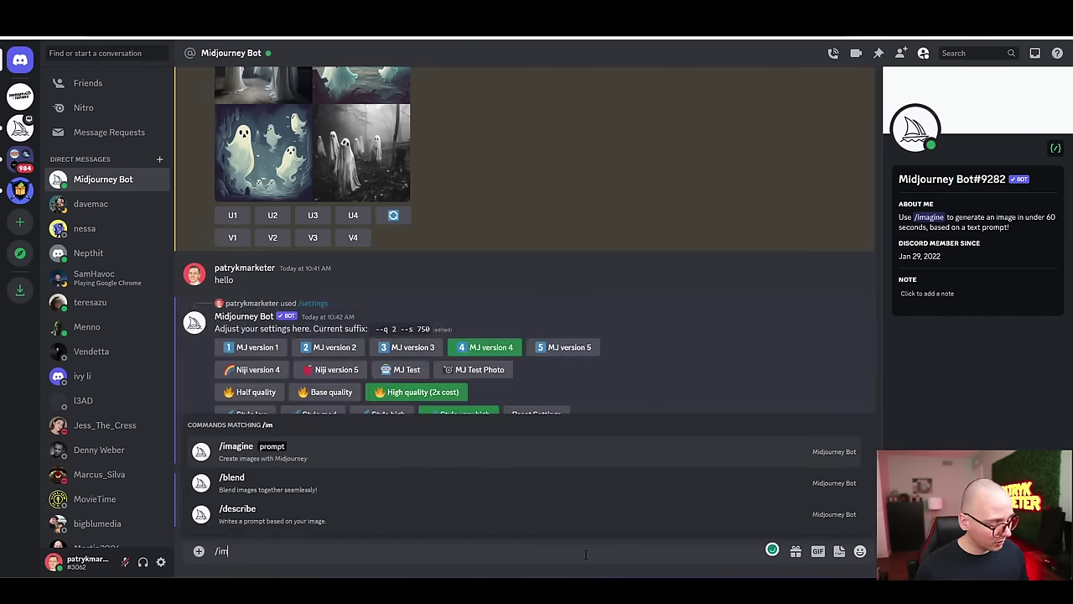
text(agi)
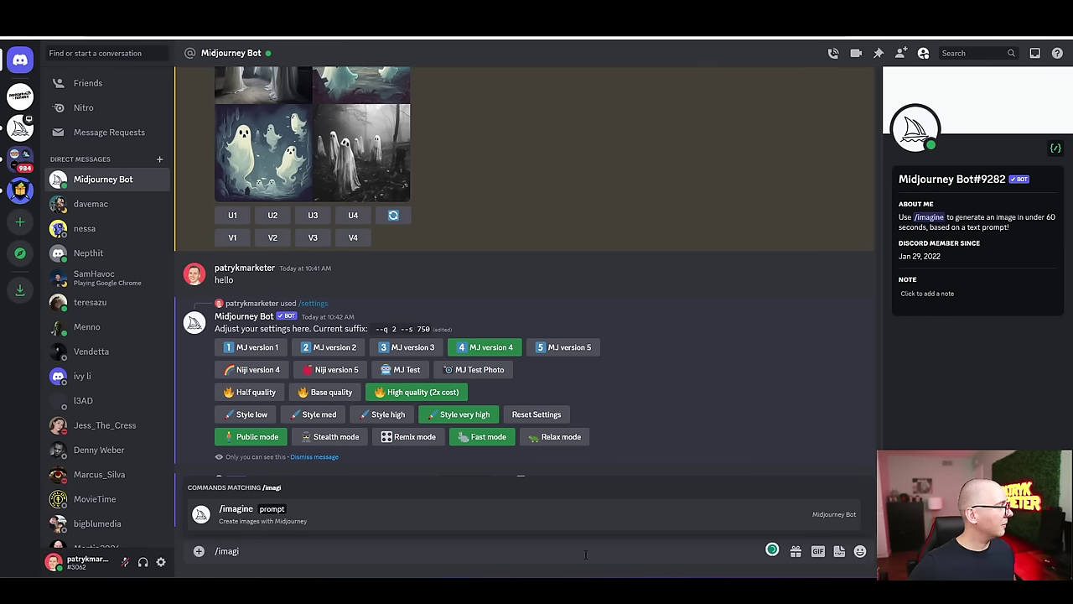
click(370, 517)
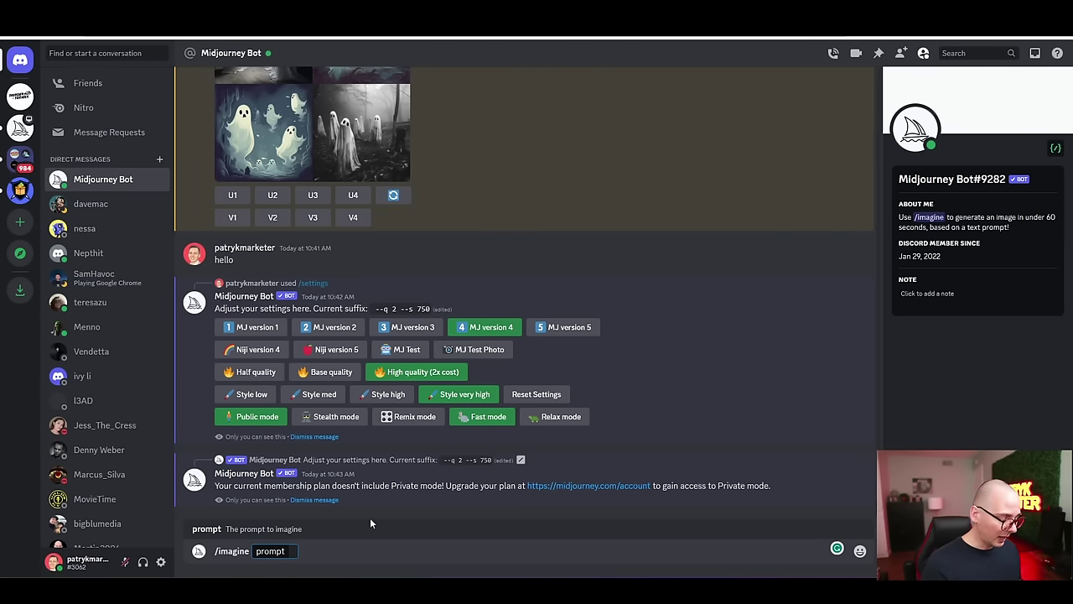
text(black ha)
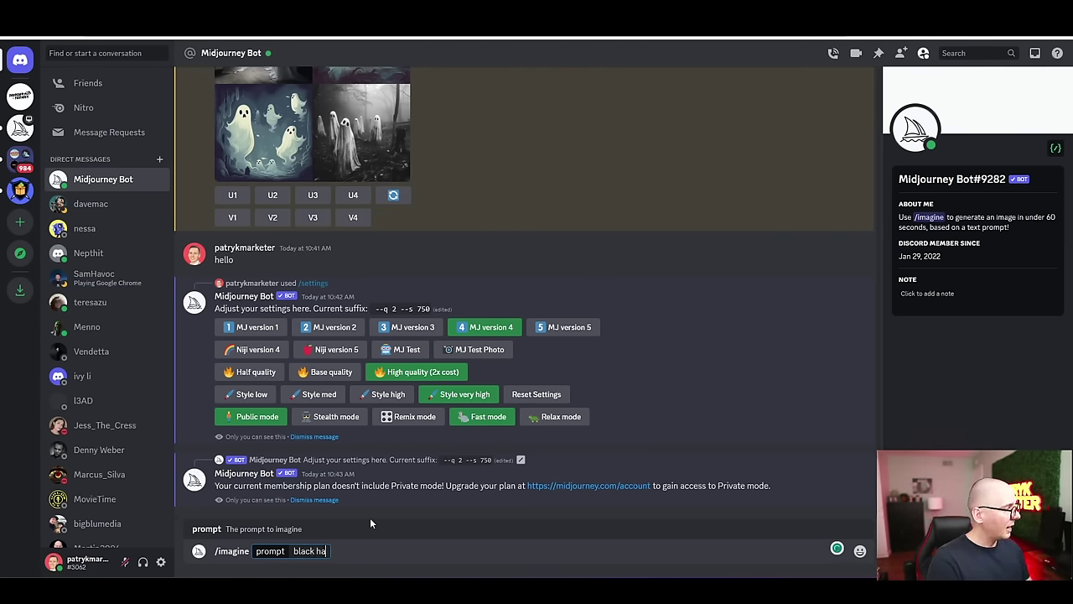
text(t da)
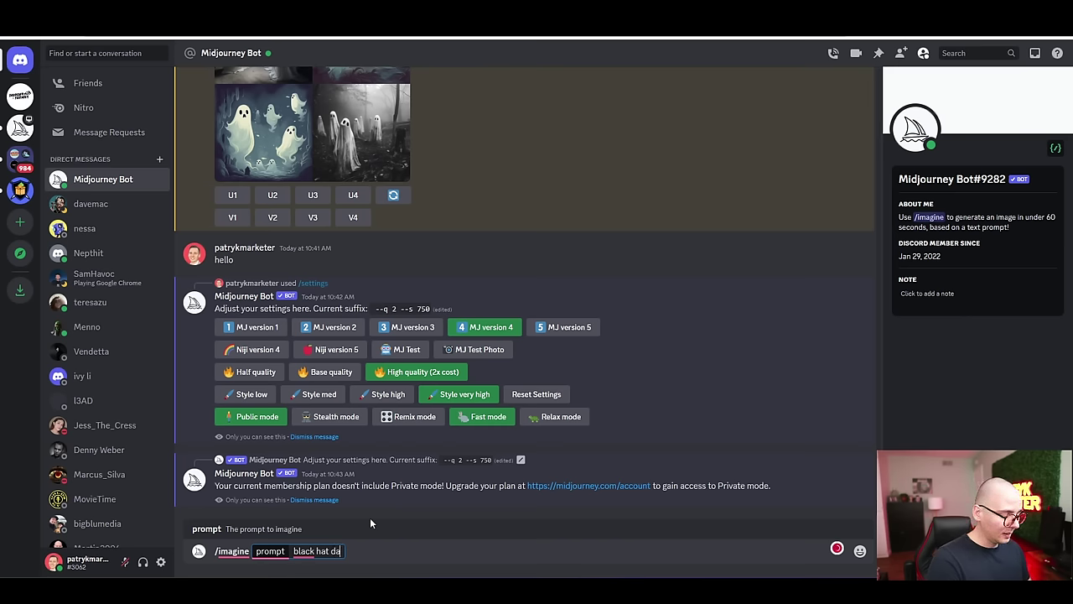
text(ncing in red s)
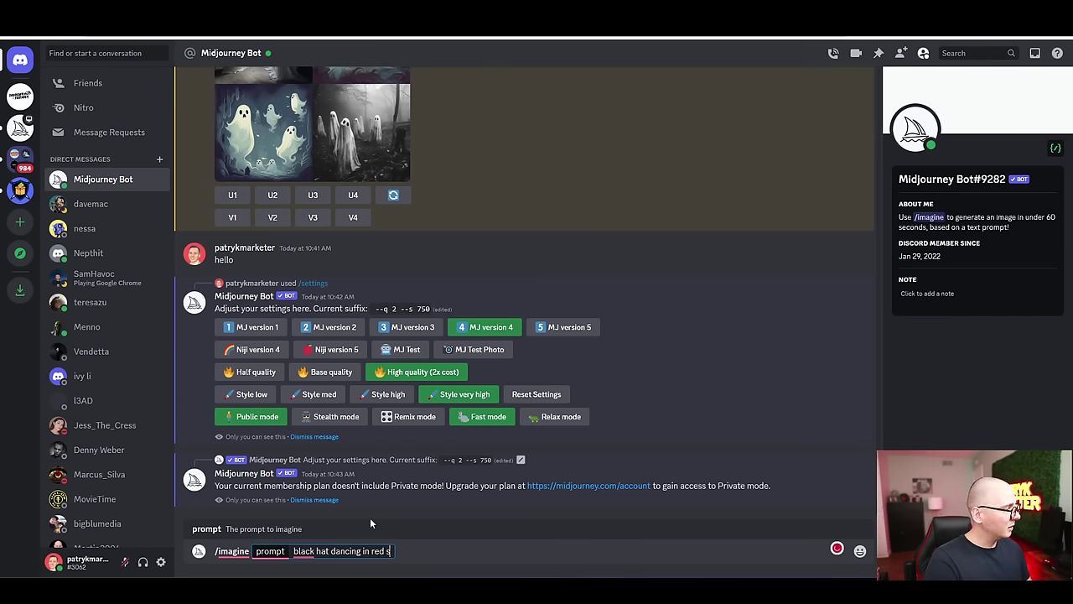
text(hoes with)
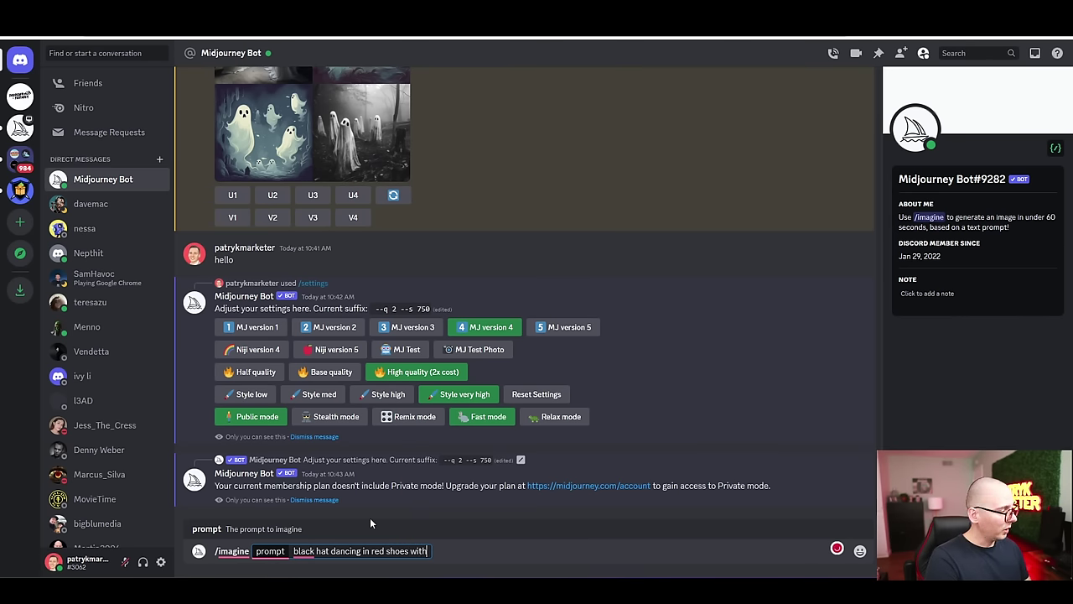
text( white background)
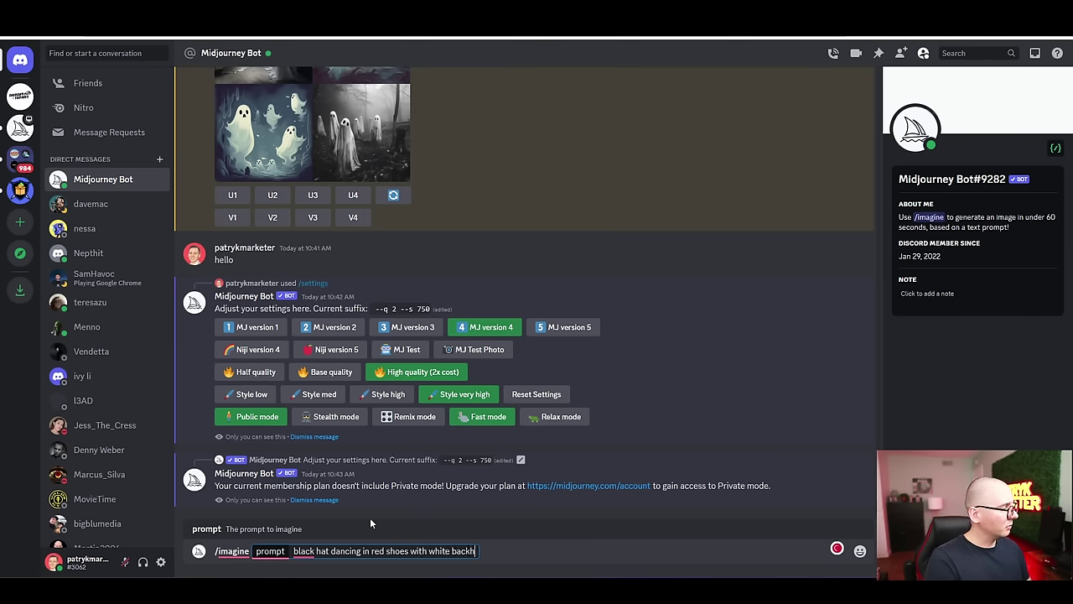
key(Return)
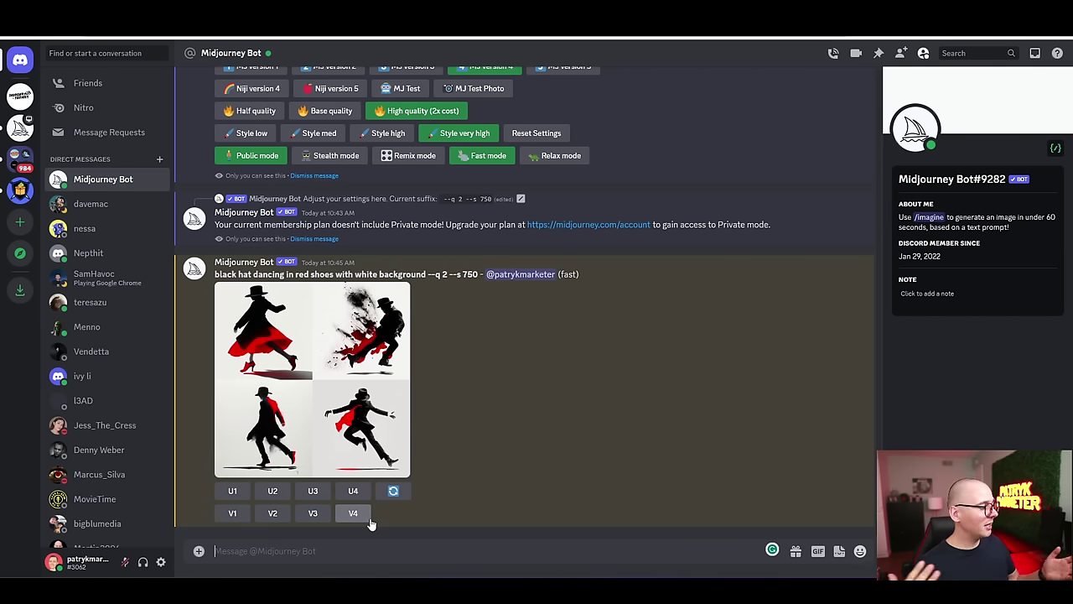
Enlarge the generated four-image grid to examine the dancers in detail and look at the options for saving the picture
click(388, 411)
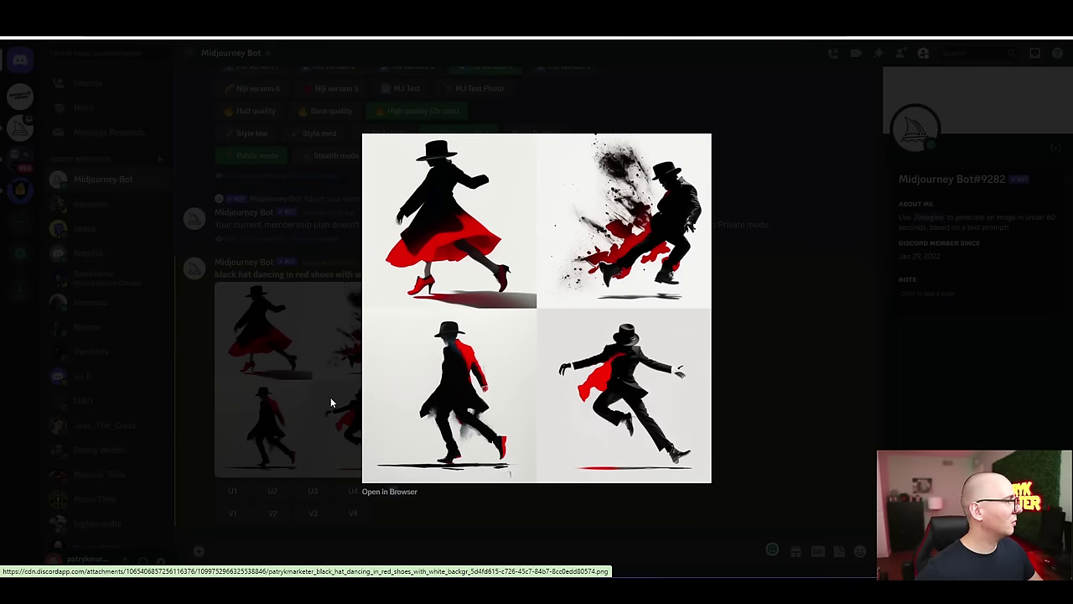
click(331, 401)
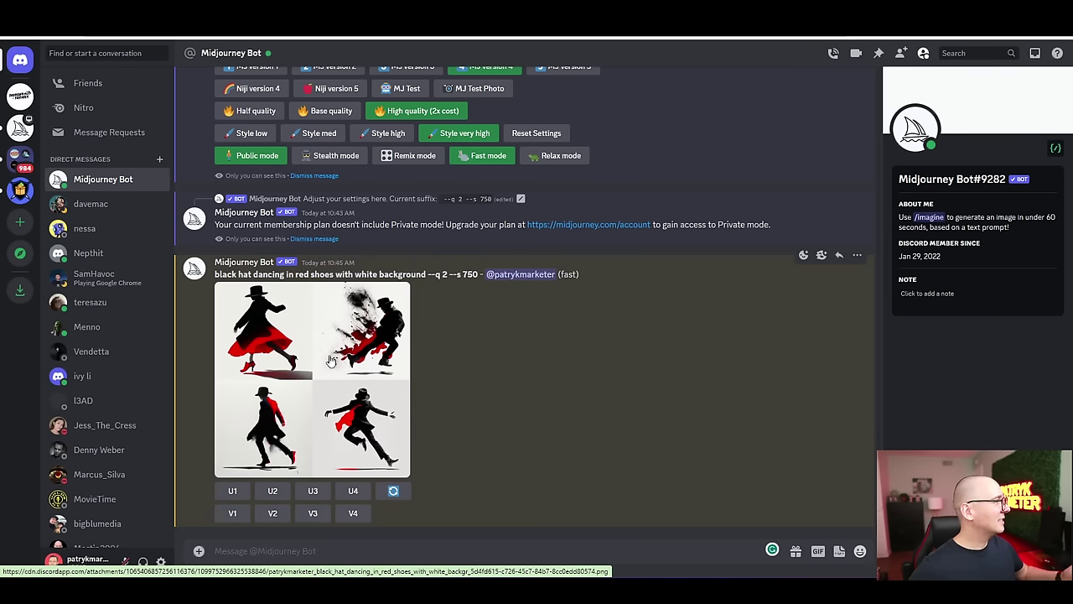
click(300, 366)
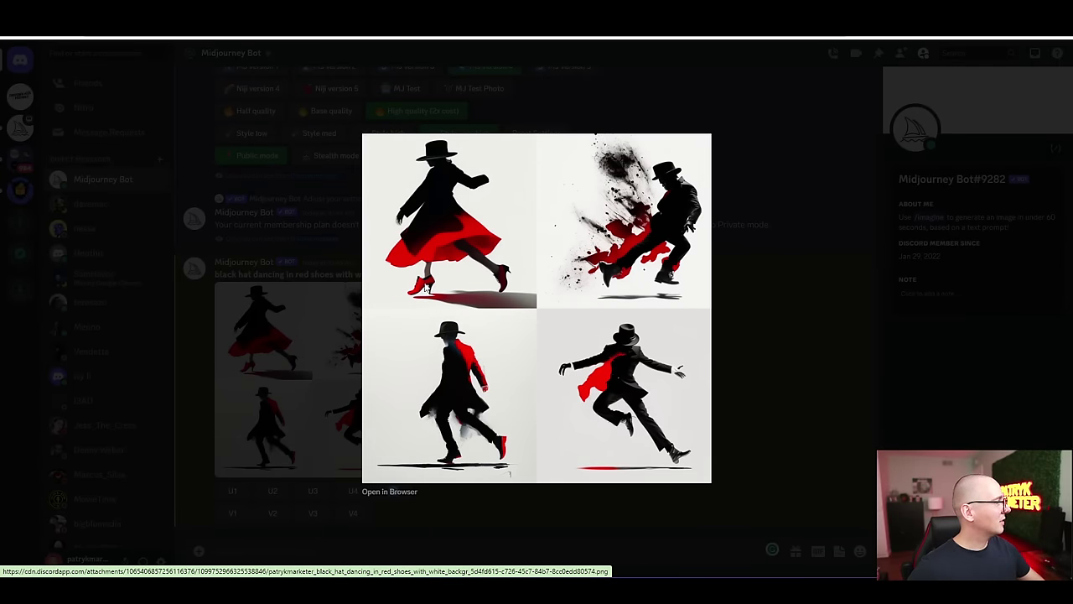
key(Escape)
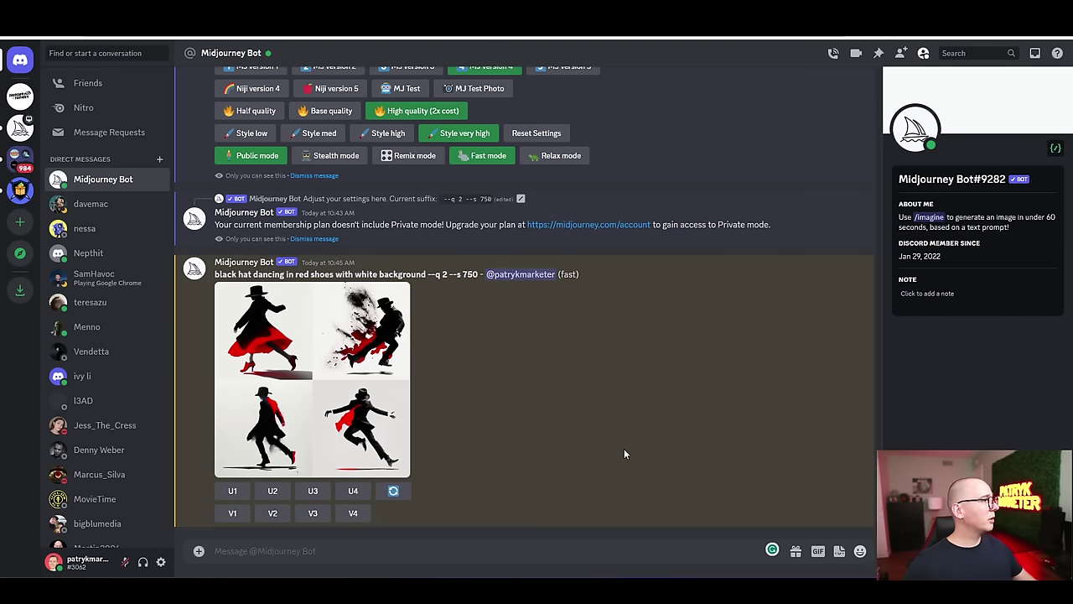
click(379, 359)
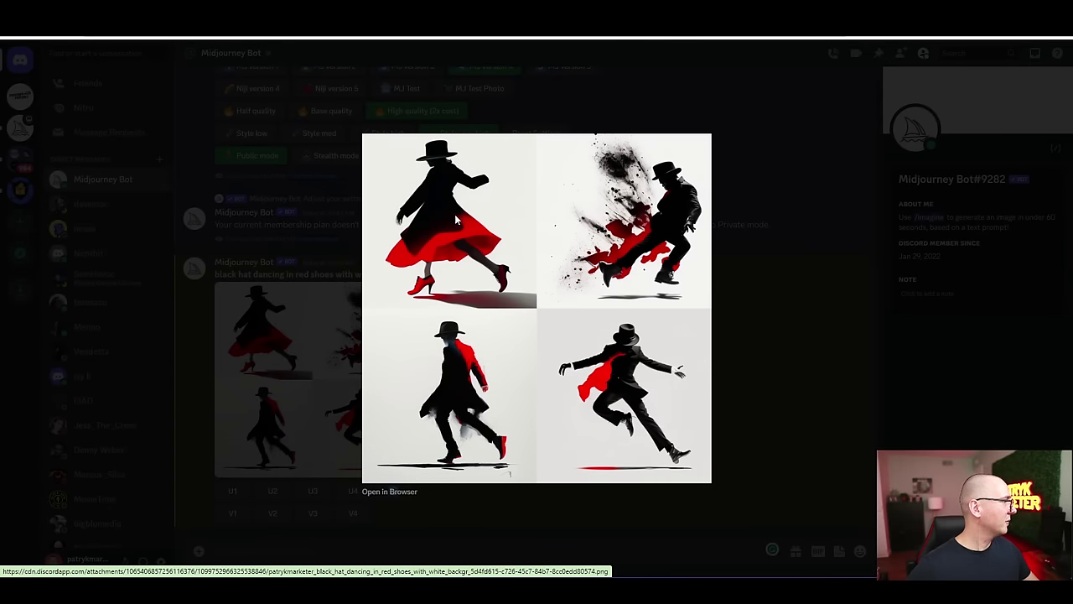
key(Escape)
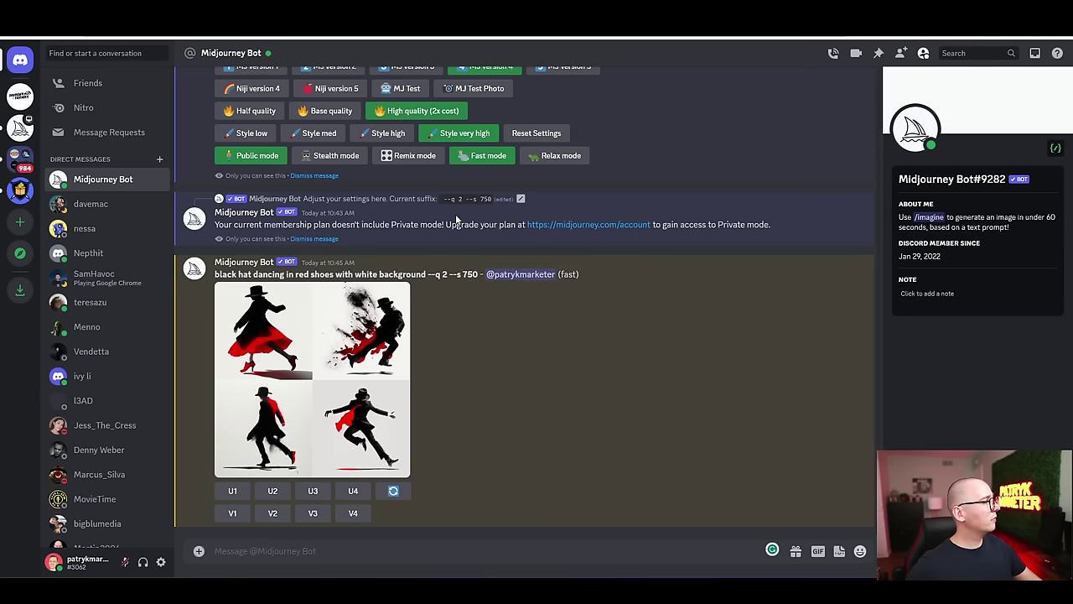
click(293, 339)
right_click(472, 266)
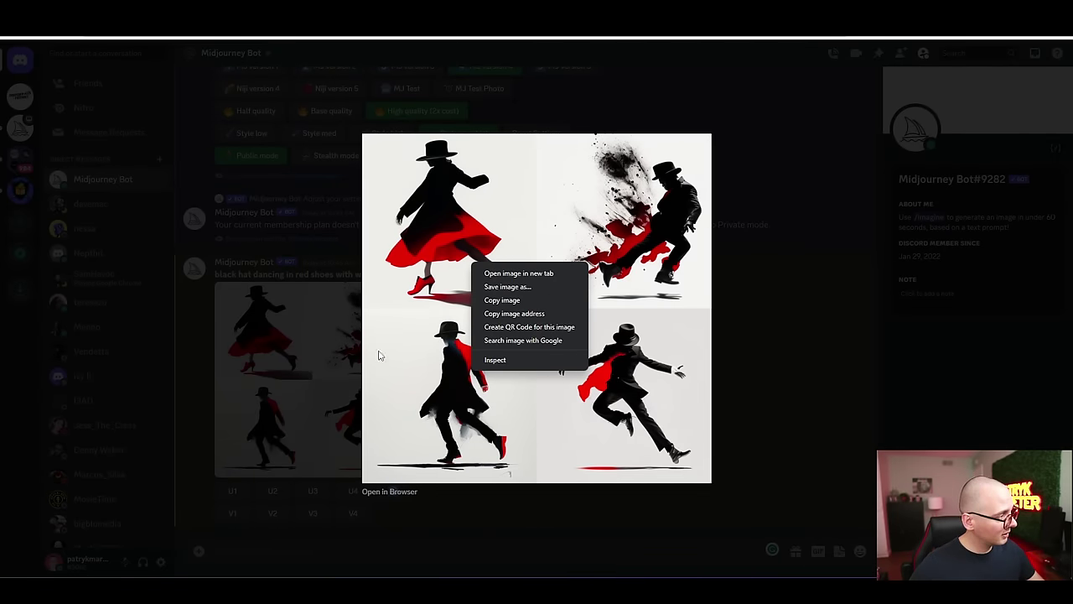
click(614, 367)
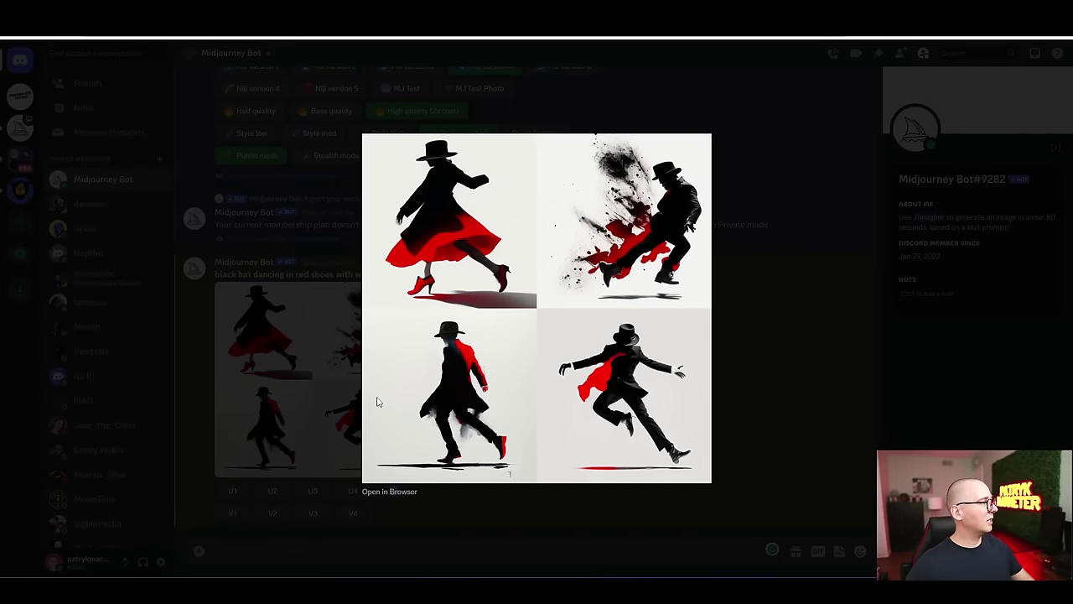
click(357, 409)
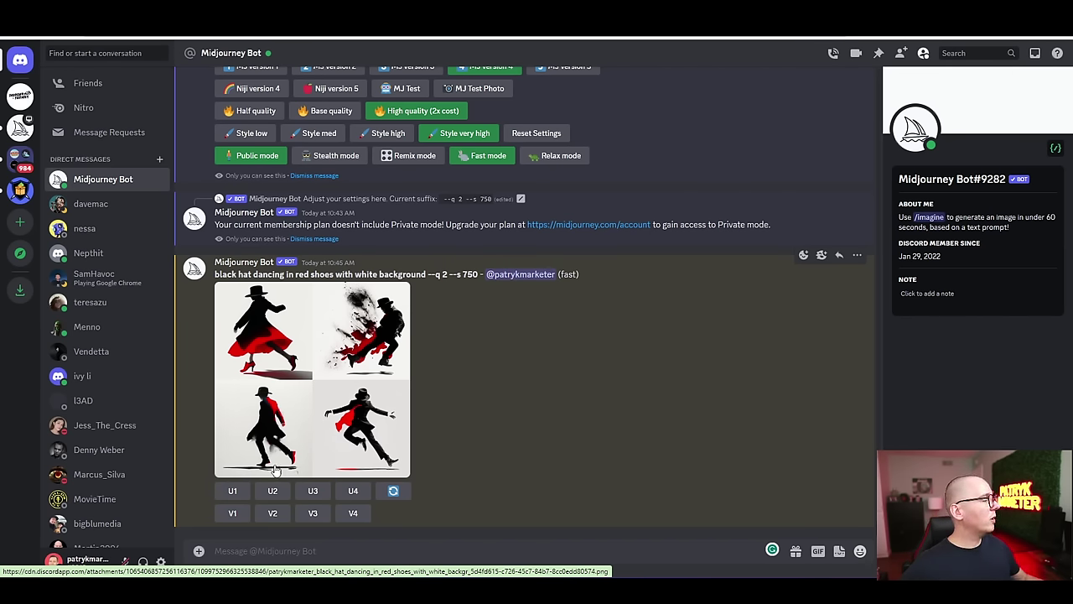
Upscale the first image of the black hat grid, generate variations of it and view the variations
click(237, 495)
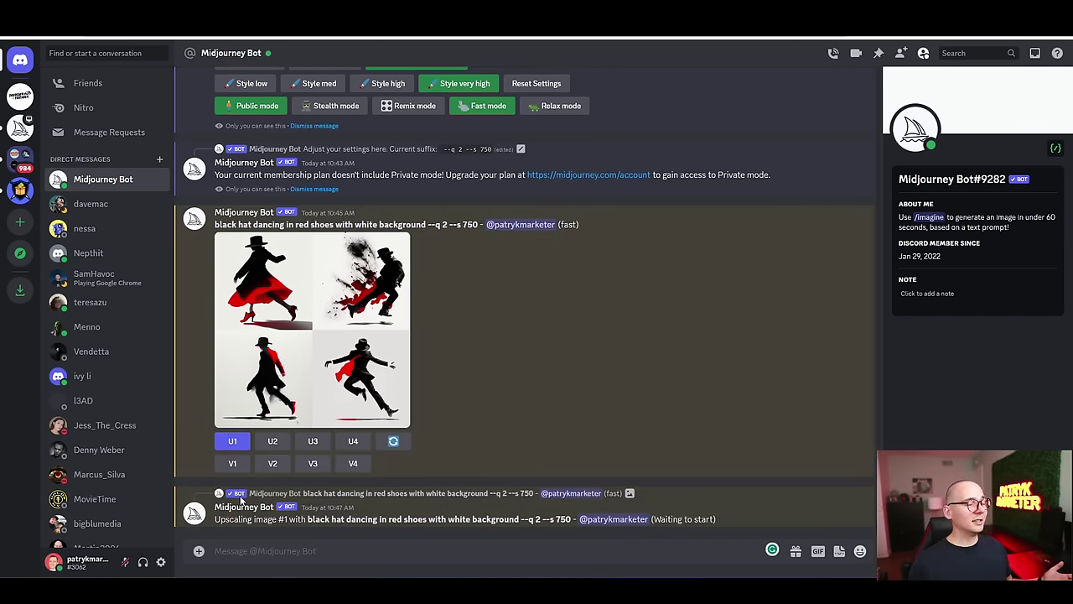
click(236, 462)
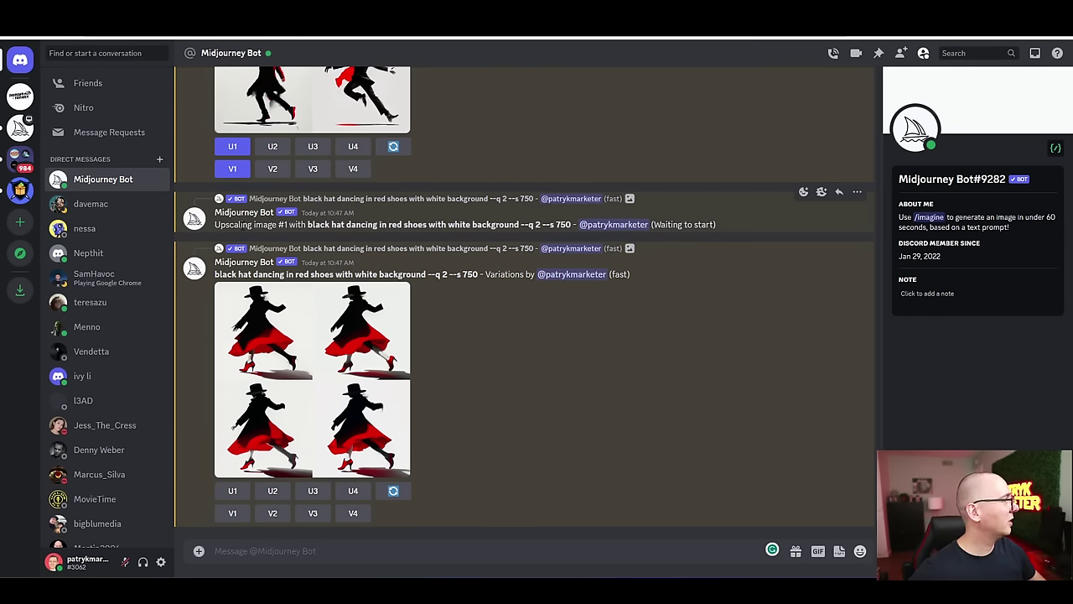
click(310, 332)
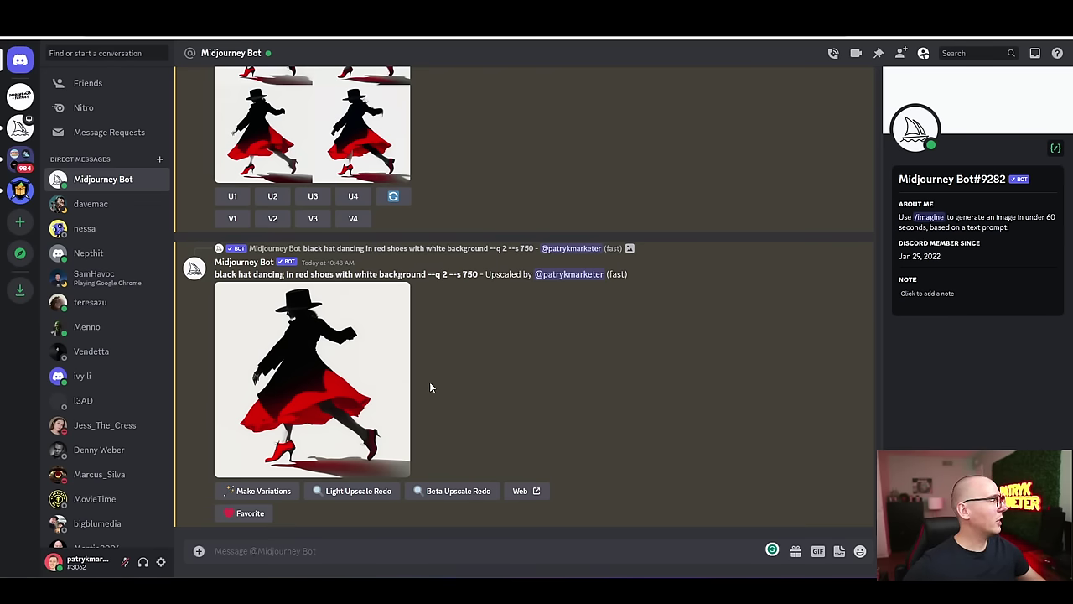
Enlarge the upscaled black hat image, open it at full size in the browser and bring up its save options
click(381, 316)
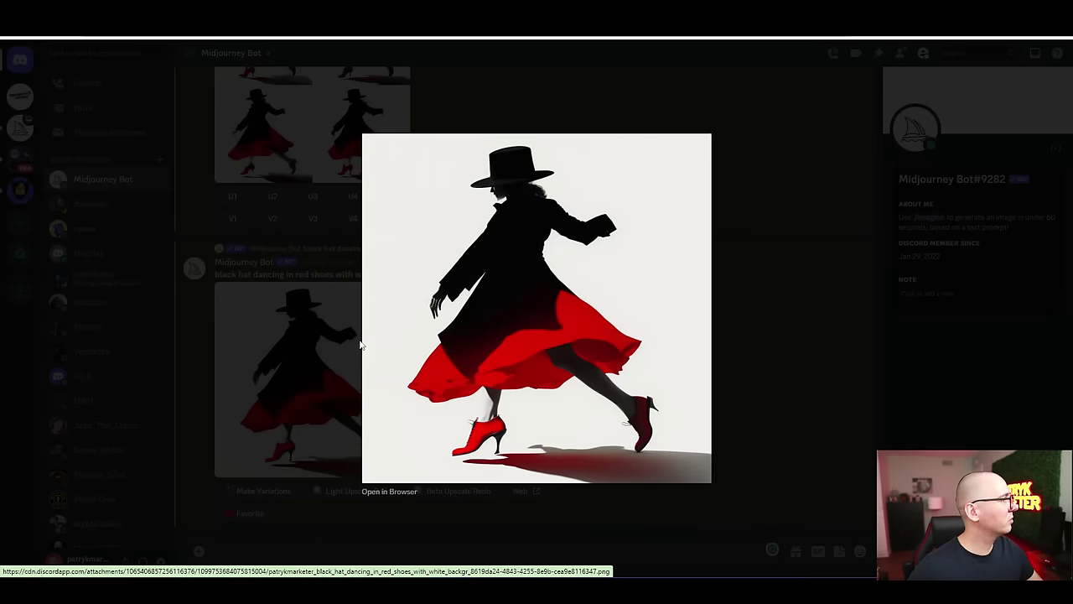
click(361, 343)
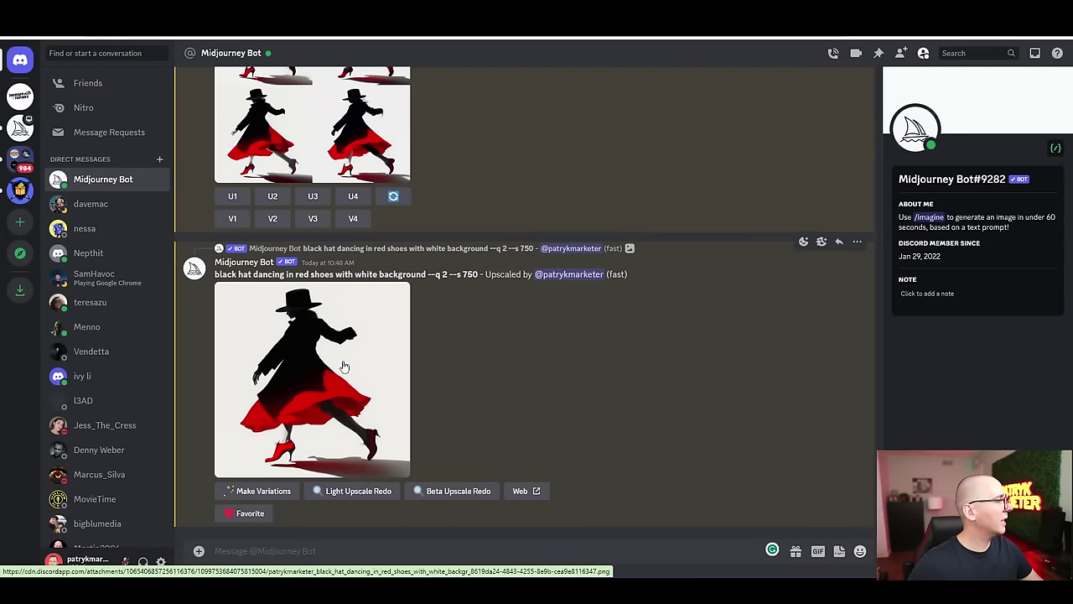
click(343, 366)
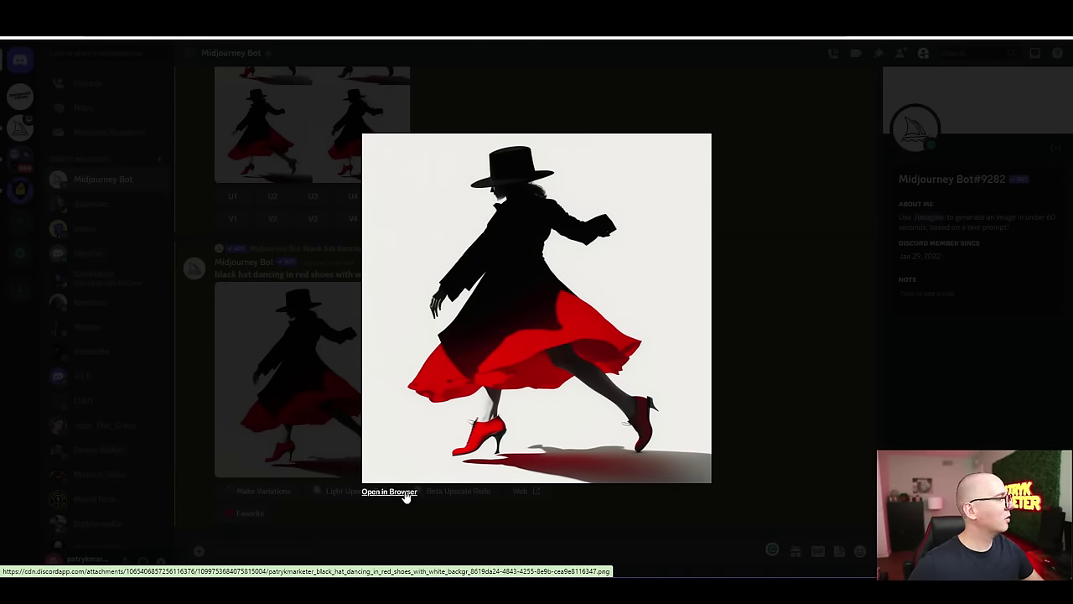
click(327, 387)
click(327, 387)
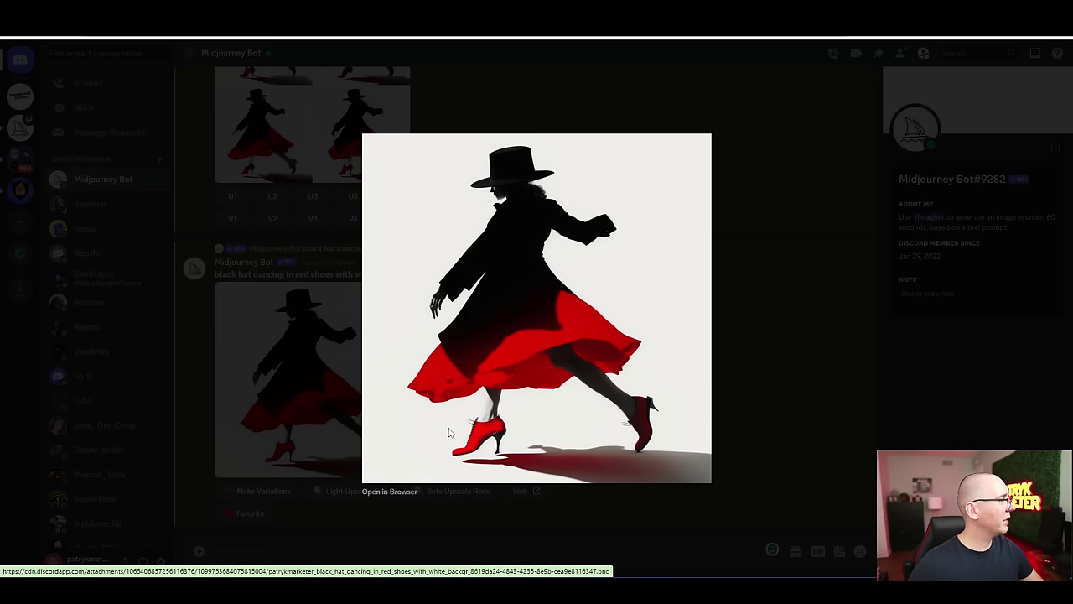
click(403, 495)
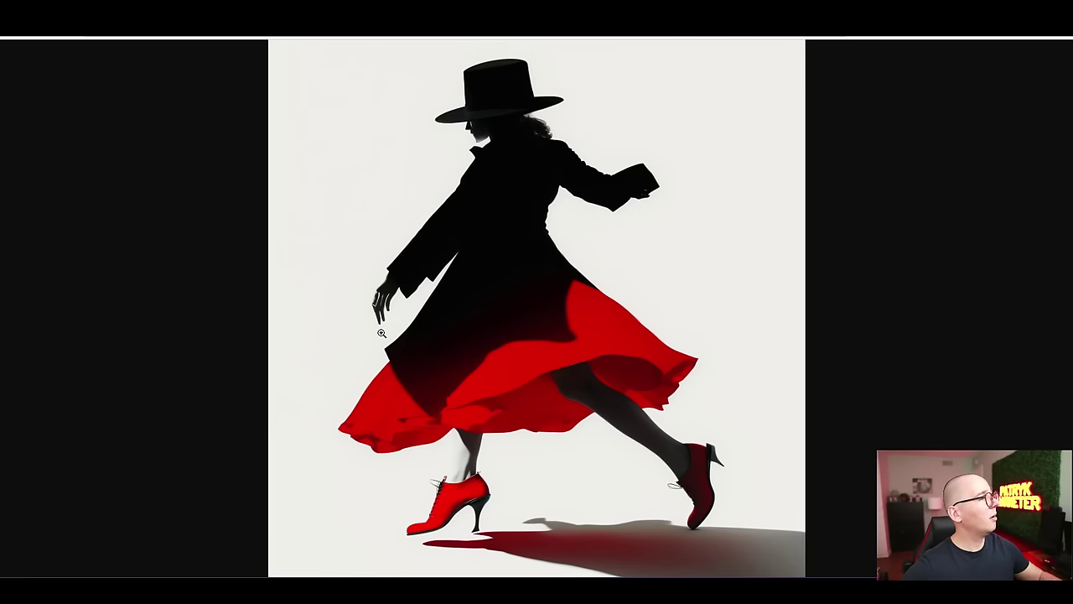
right_click(422, 261)
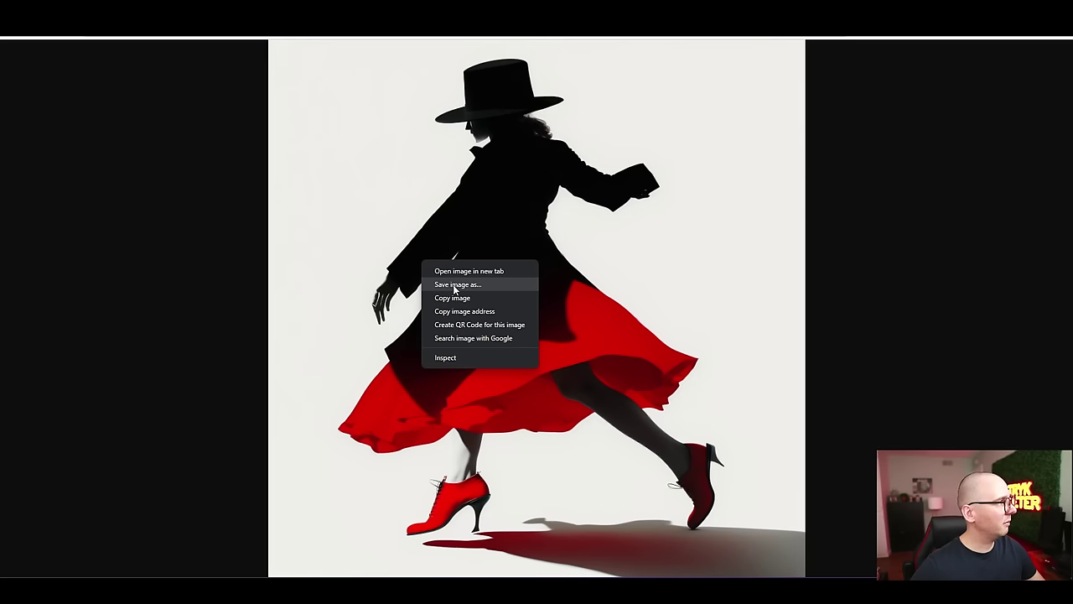
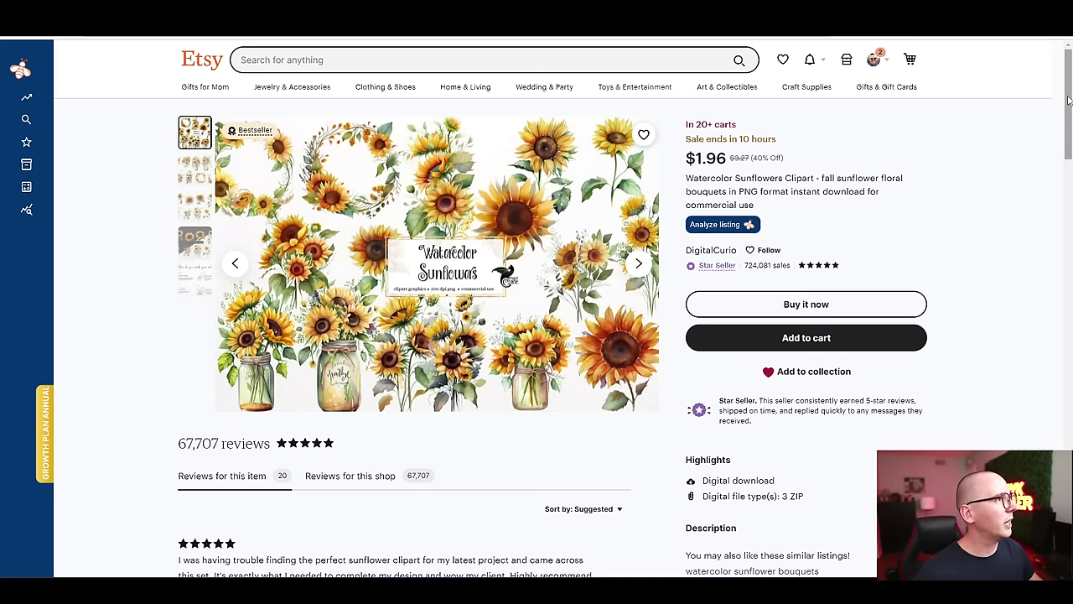
Switch from the Etsy sunflower clipart listing to Discord and run the /settings command in the Midjourney Bot chat
drag(1066, 102, 1047, 89)
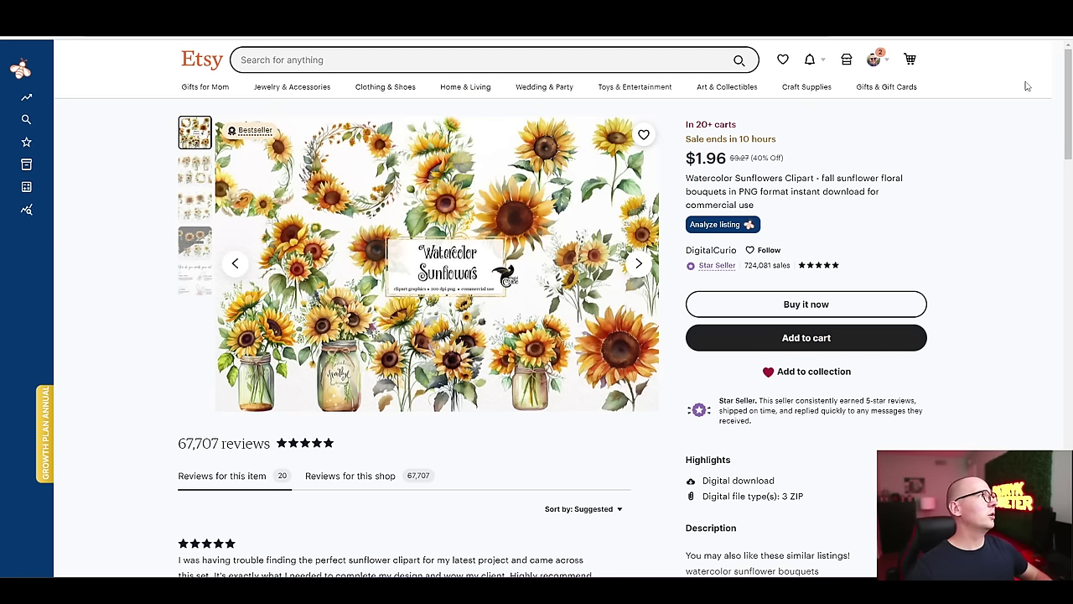
key(alt+Tab)
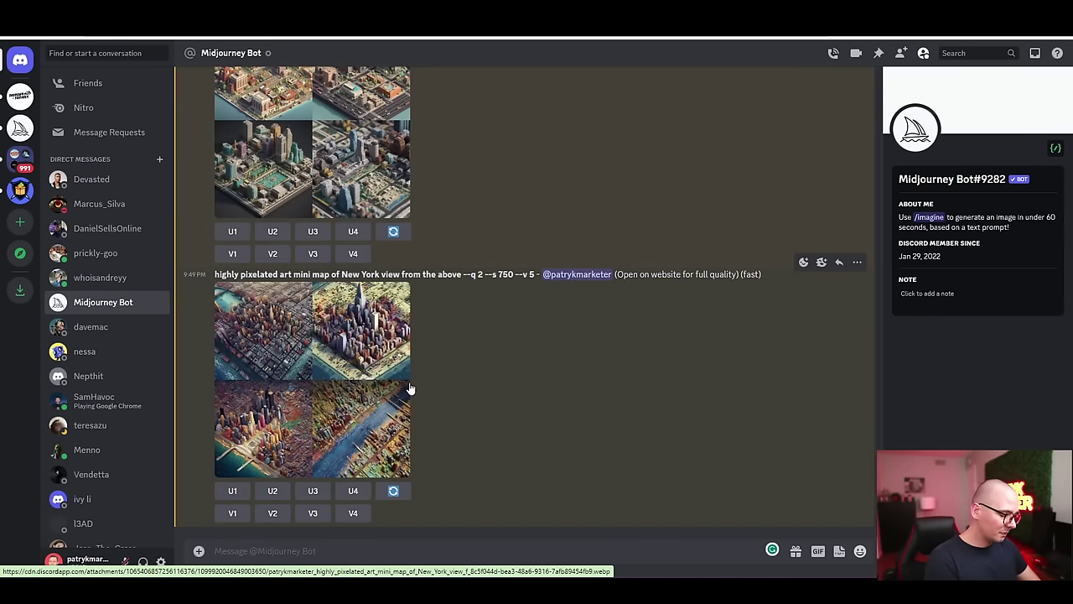
text(/se)
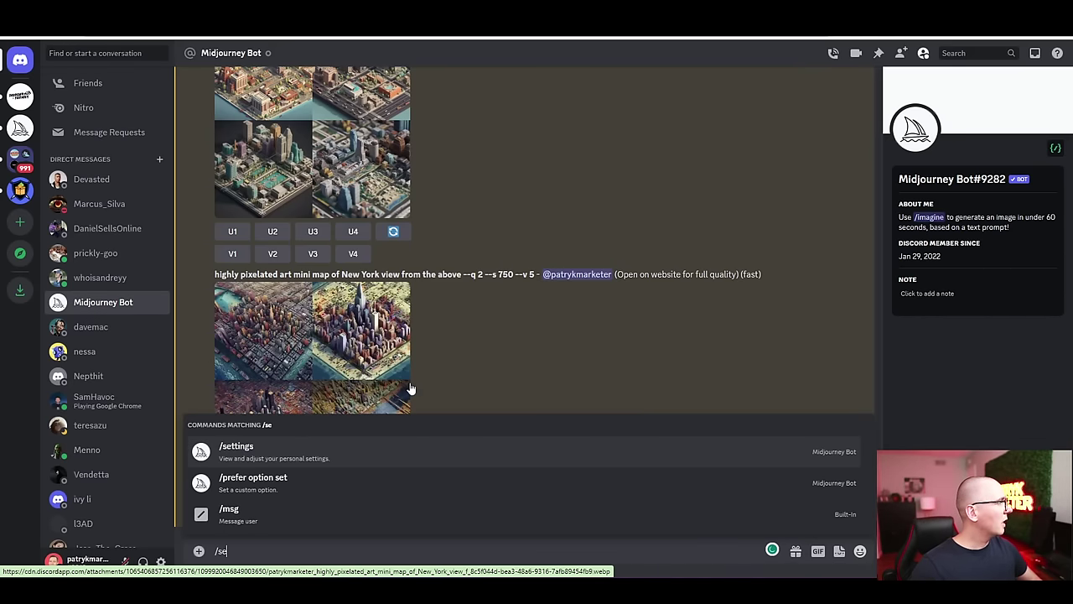
click(300, 445)
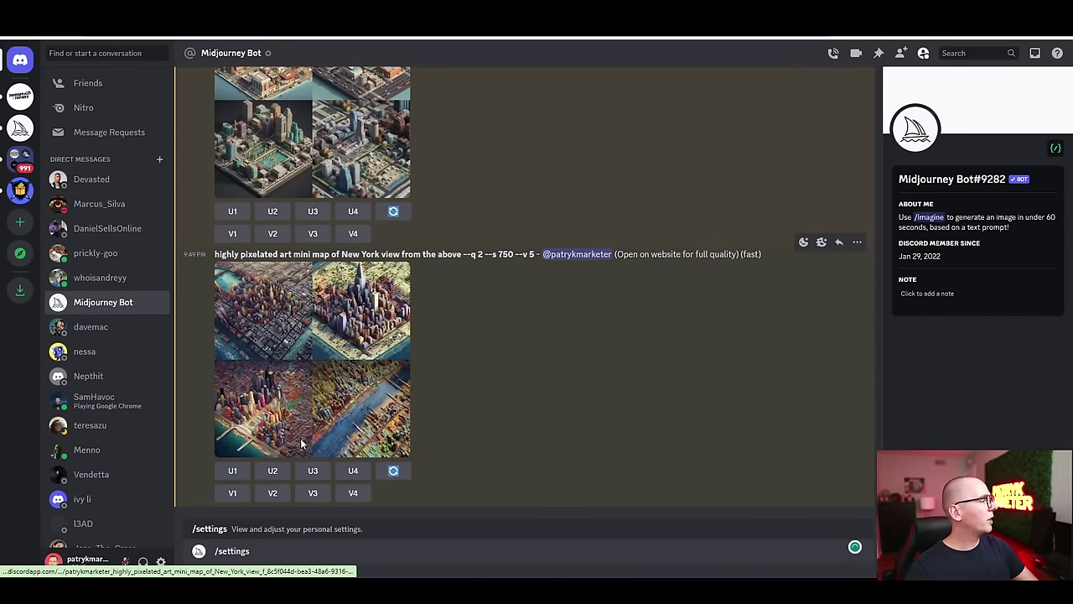
key(Return)
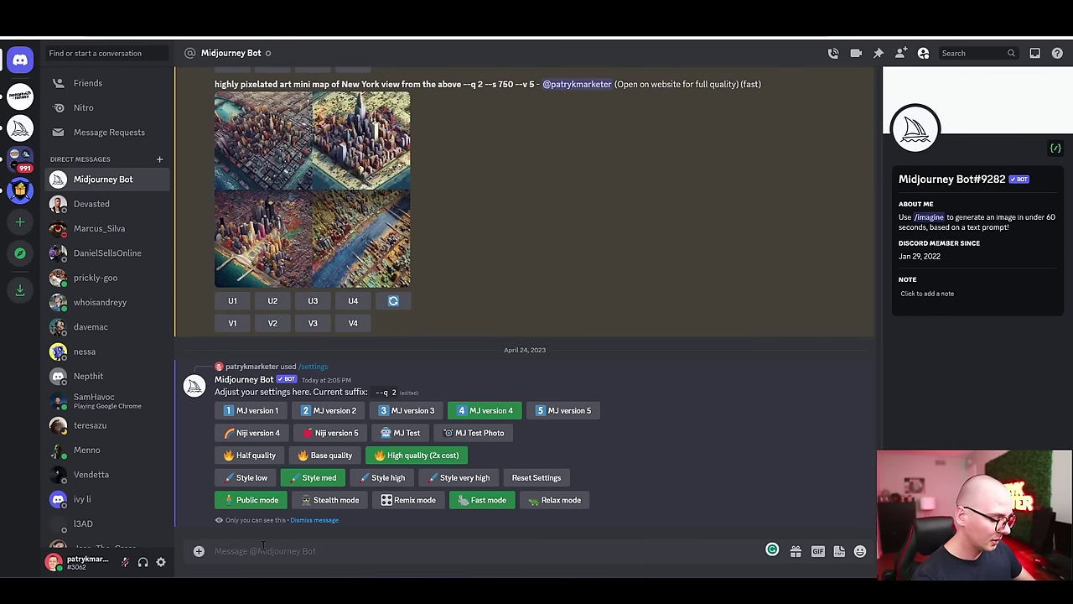
Start an /imagine prompt in Discord with "Watercolor Sunflowers Clipar" copied from the title of the Etsy sunflower listing
text(/im)
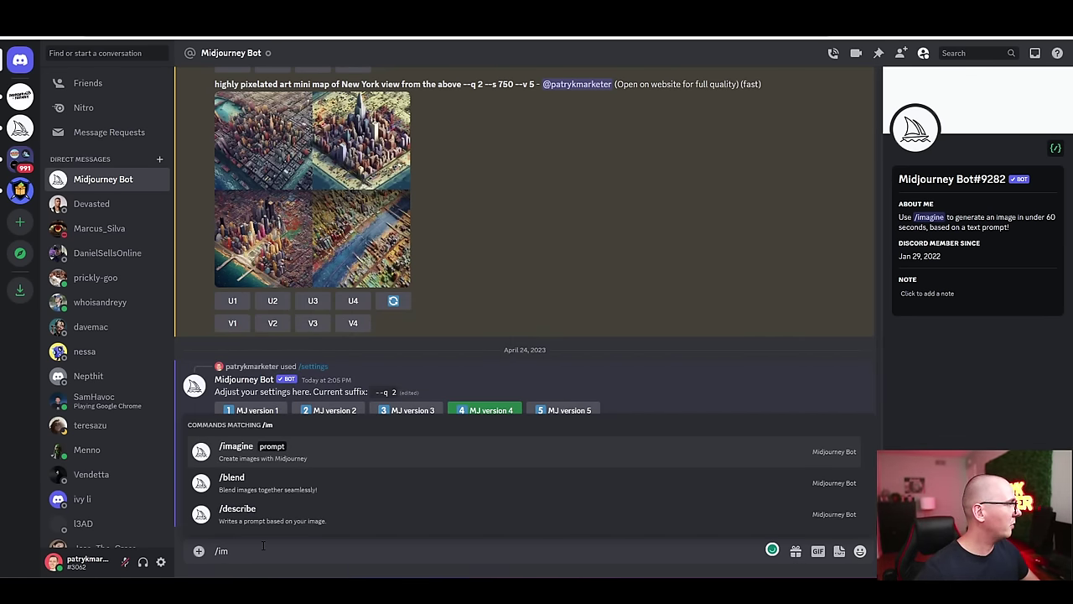
click(349, 455)
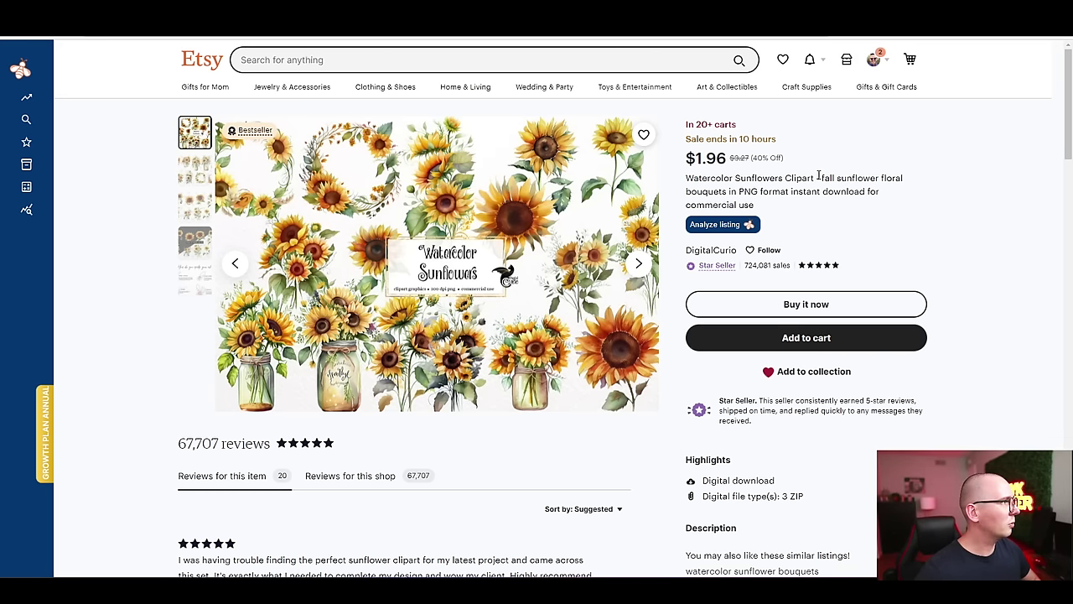
drag(817, 177, 687, 173)
drag(817, 178, 685, 178)
key(ctrl+c)
key(alt+Tab)
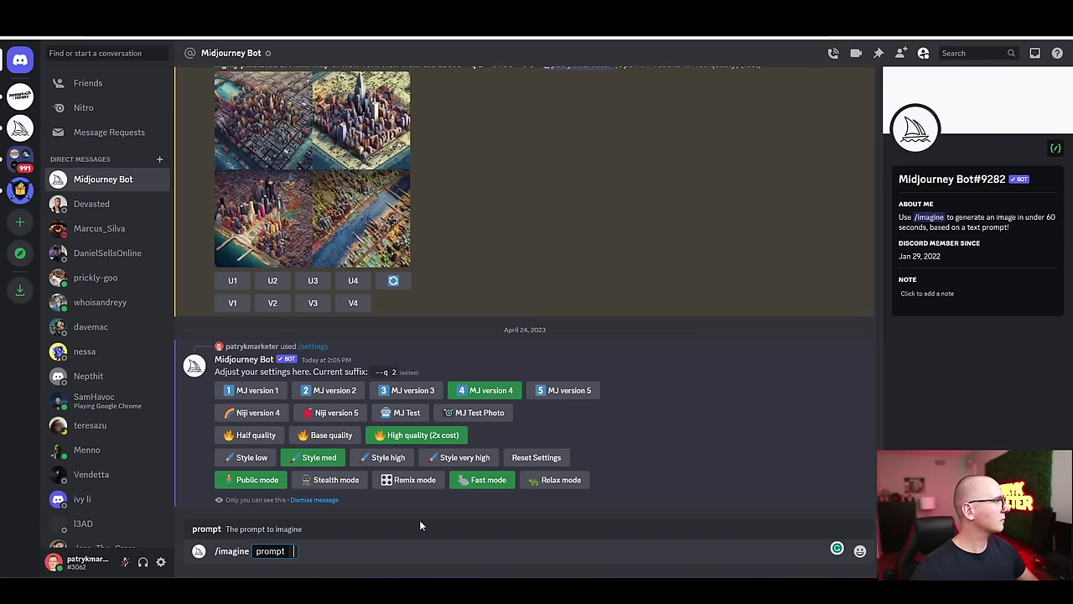
key(ctrl+v)
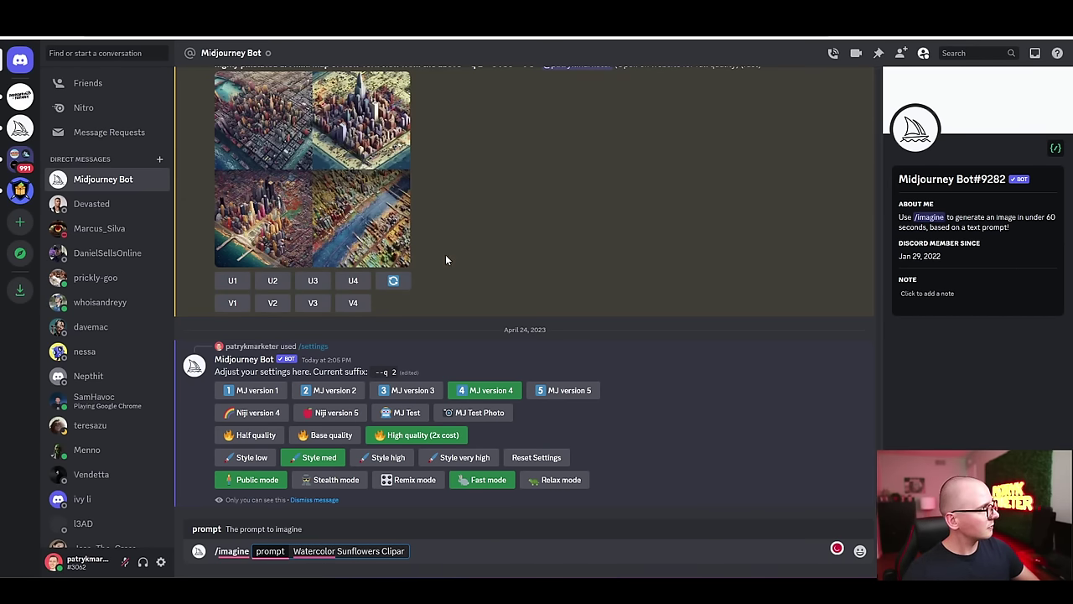
Copy "sunflower floral bouquets" from the Etsy listing title and append it to the Midjourney prompt in Discord
key(alt+Tab)
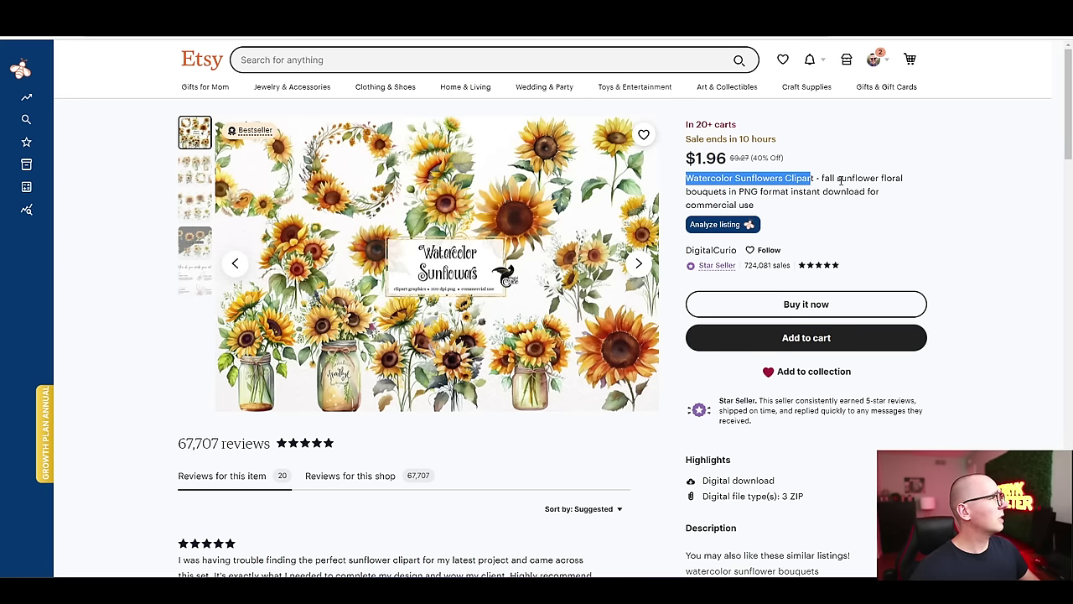
drag(837, 180, 726, 192)
key(ctrl+c)
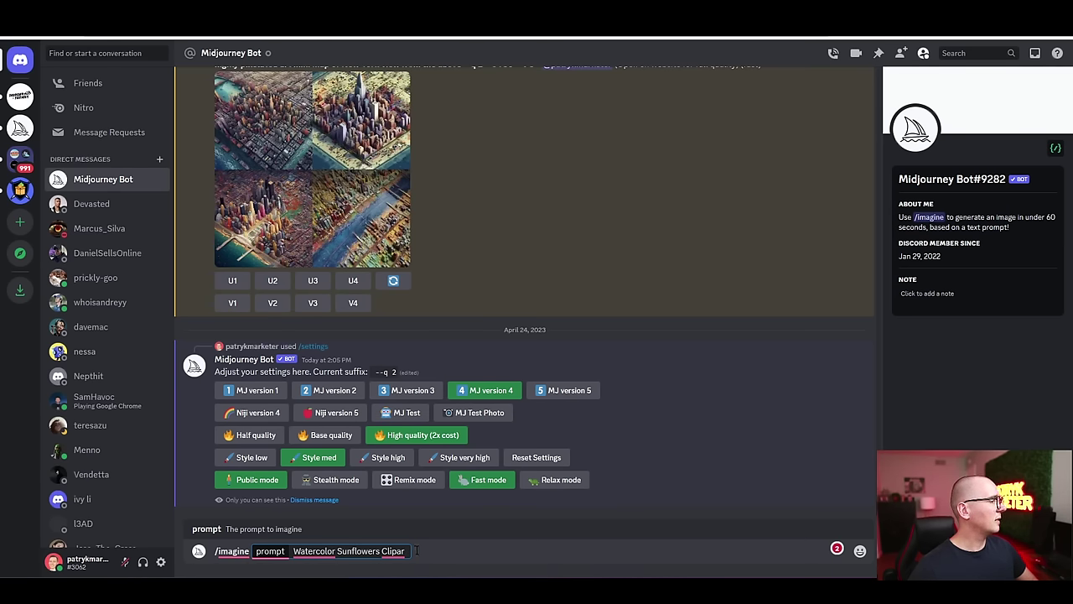
key(ctrl+v)
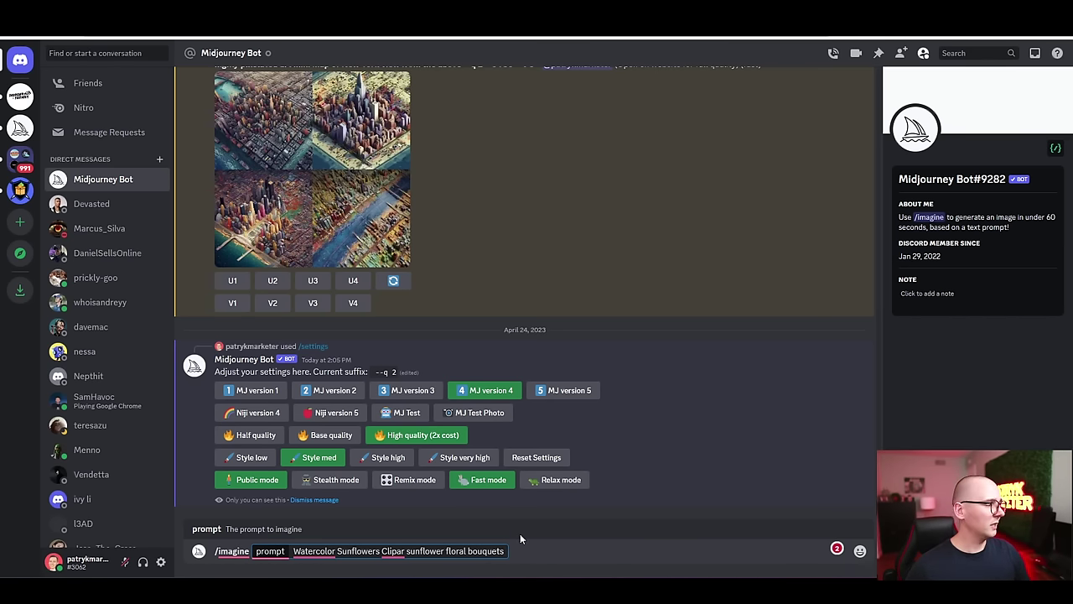
Correct the prompt's wording to "Watercolor Sunflower Clipart sunflower floral bouquet"
key(BackSpace)
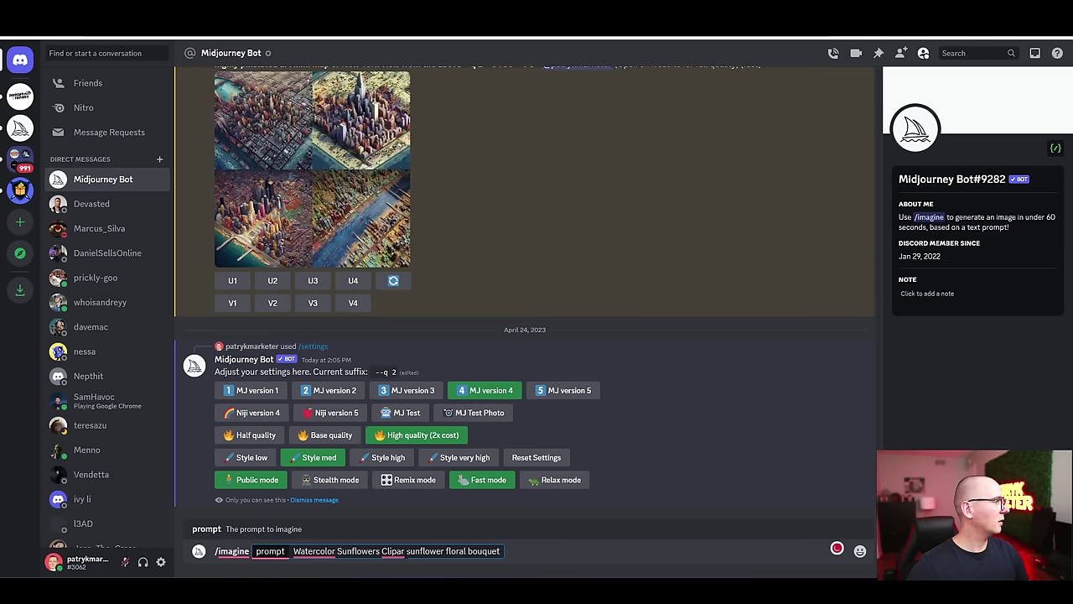
click(404, 551)
text(t)
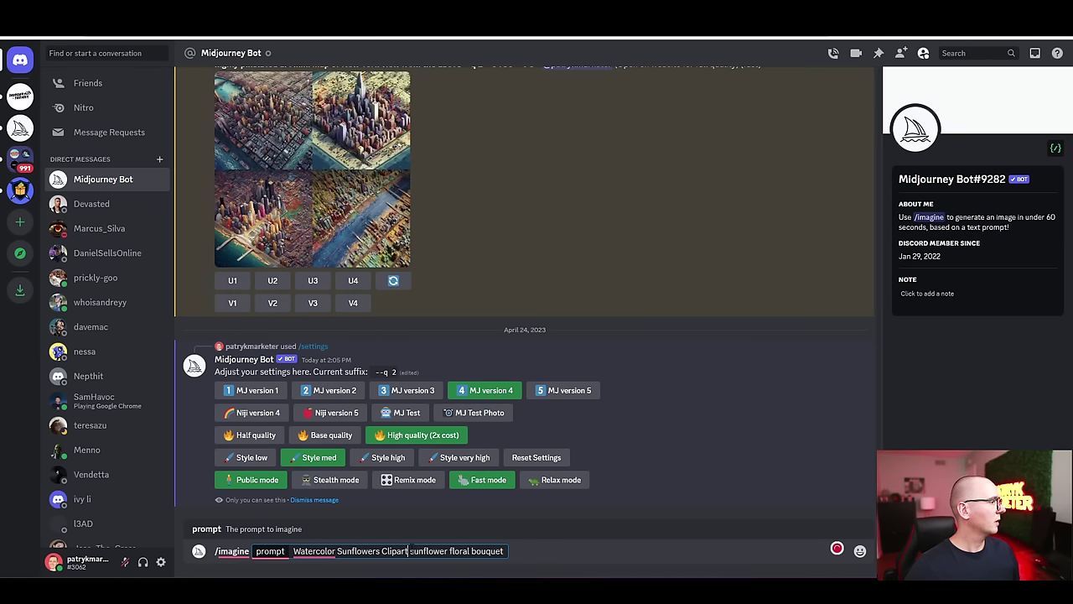
click(379, 551)
key(BackSpace)
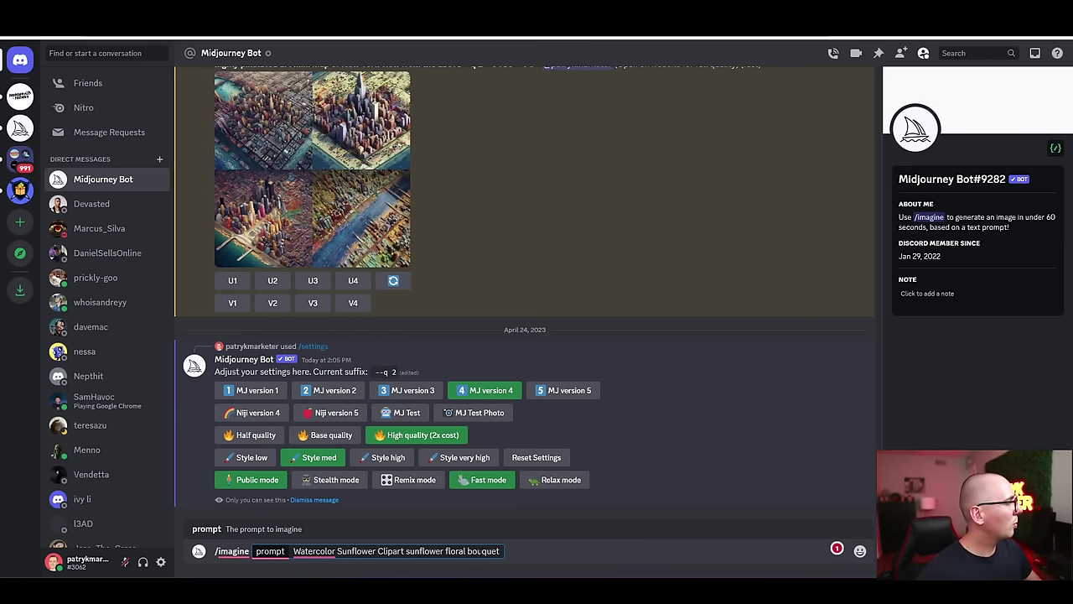
Append ", white background" to the sunflower bouquet prompt and submit it for generation
key(alt+Tab)
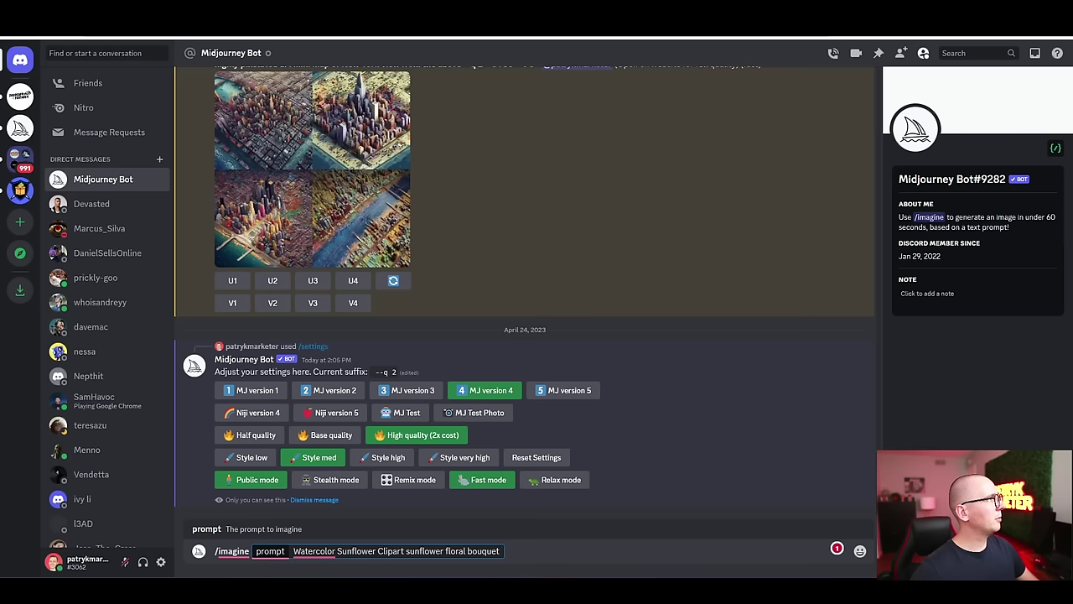
key(alt+Tab)
text(sunflower floral bouquet)
mouse_move(508, 559)
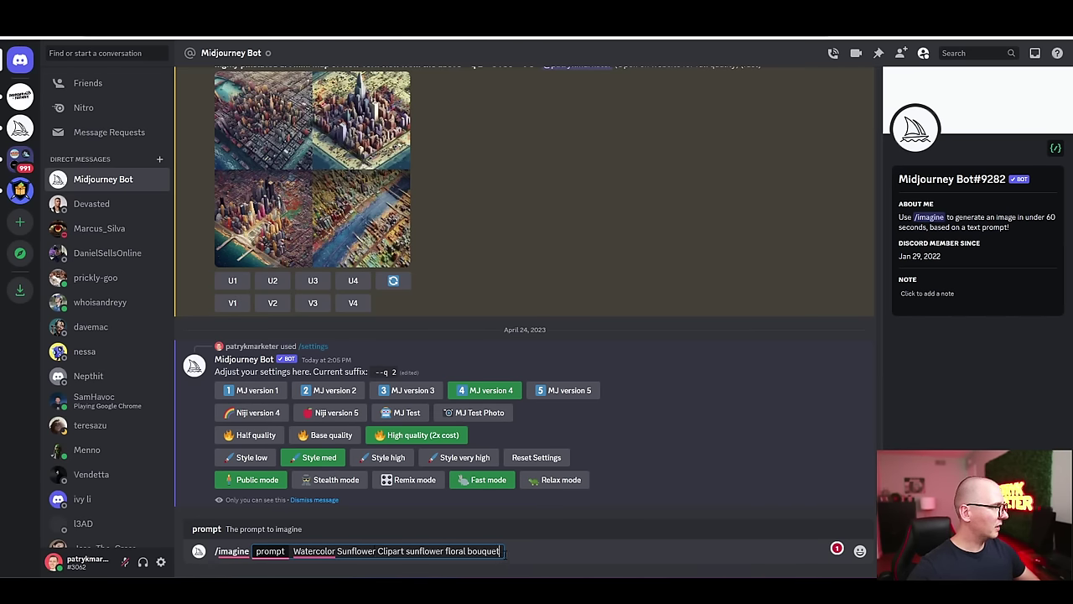
text(,)
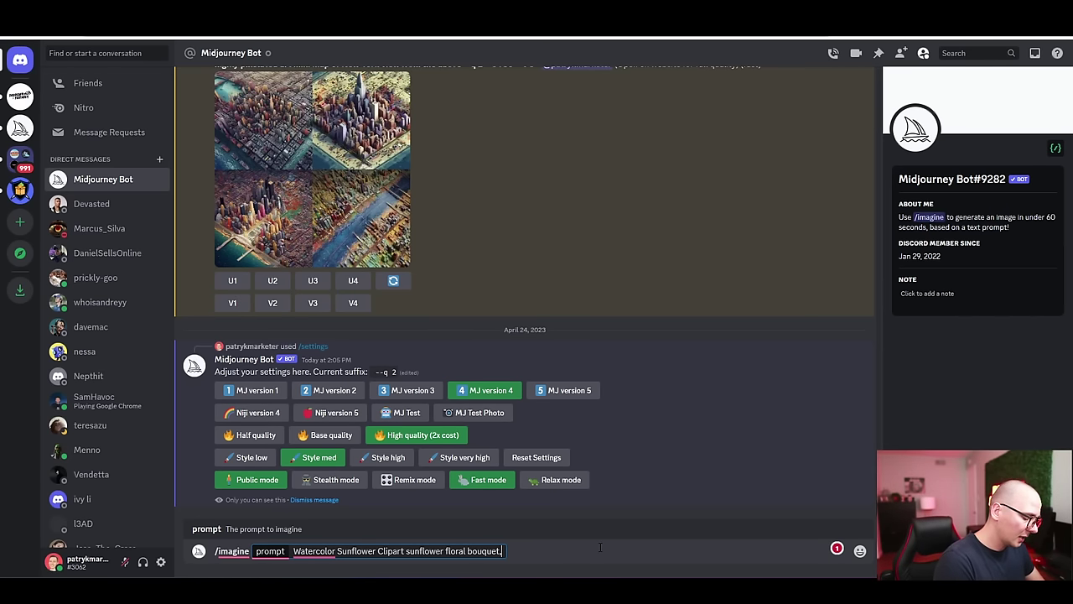
text( white ba)
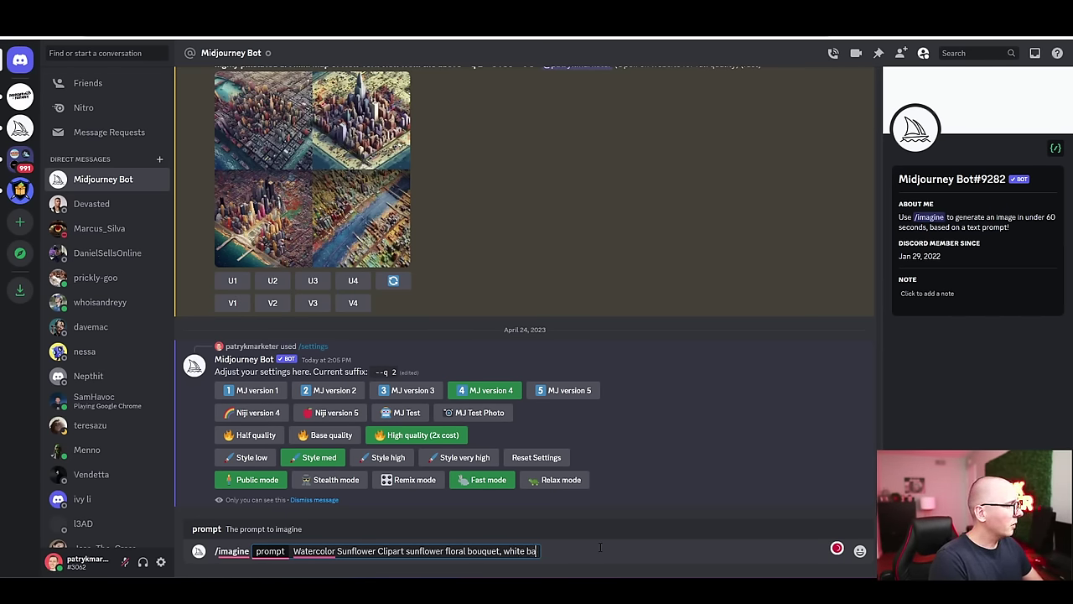
text(ckground)
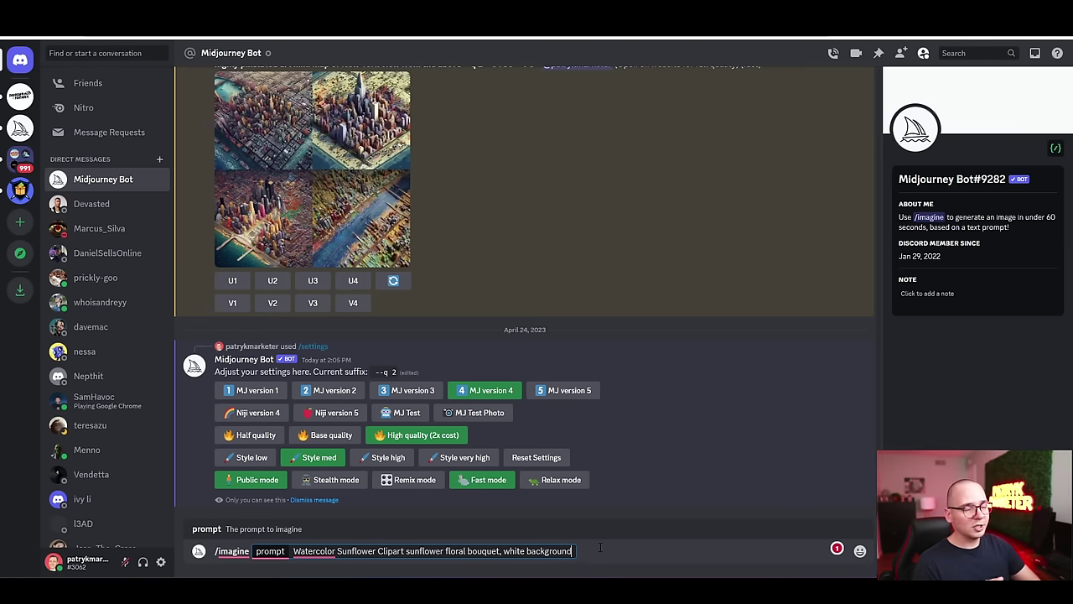
key(Return)
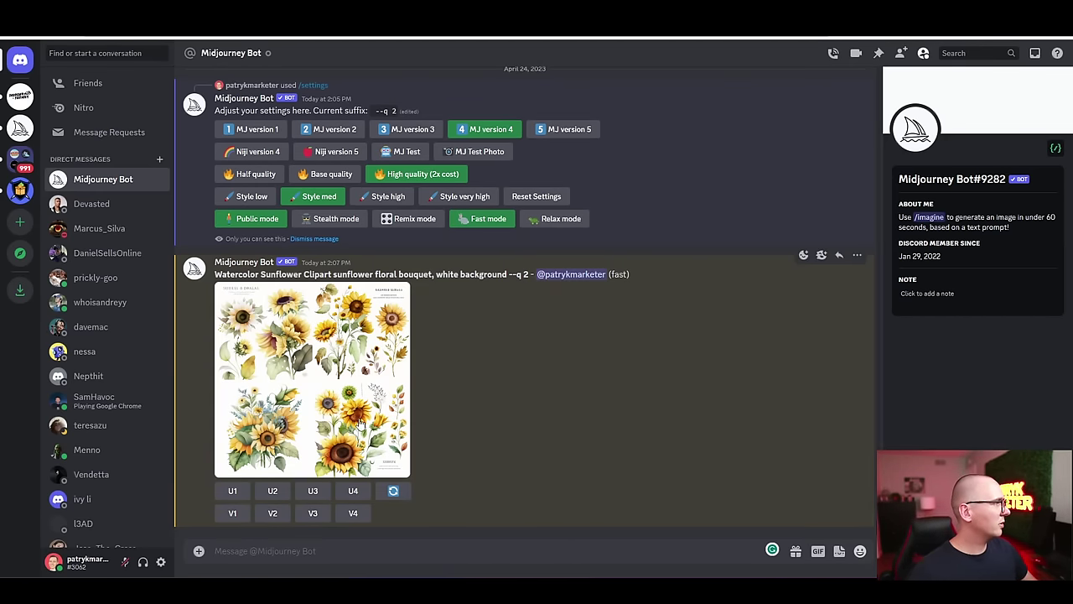
Enlarge the generated sunflower grid to compare its images and upscale the third one
click(350, 376)
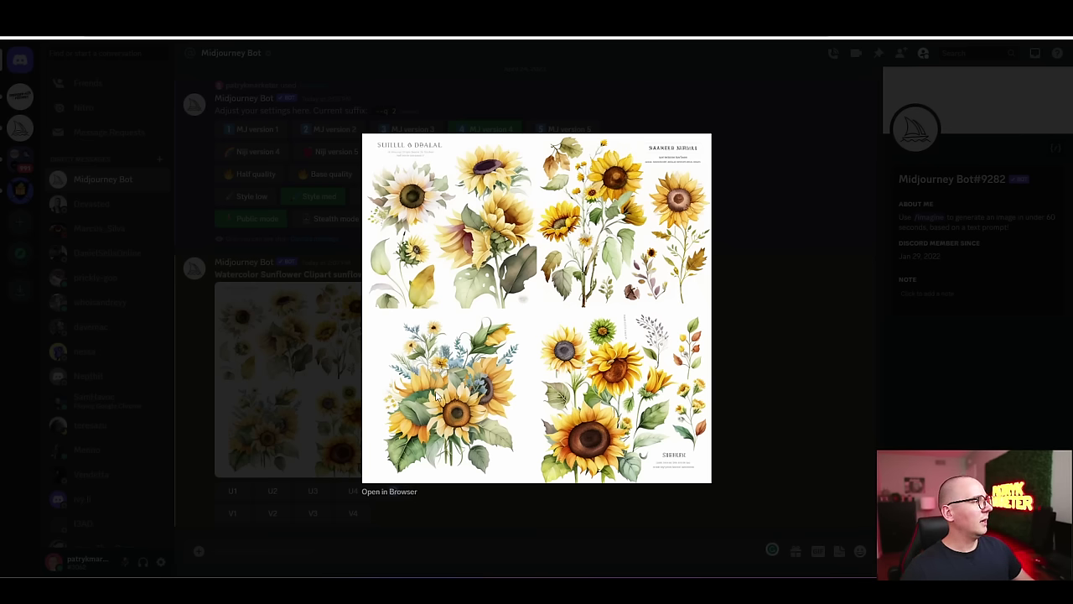
click(336, 415)
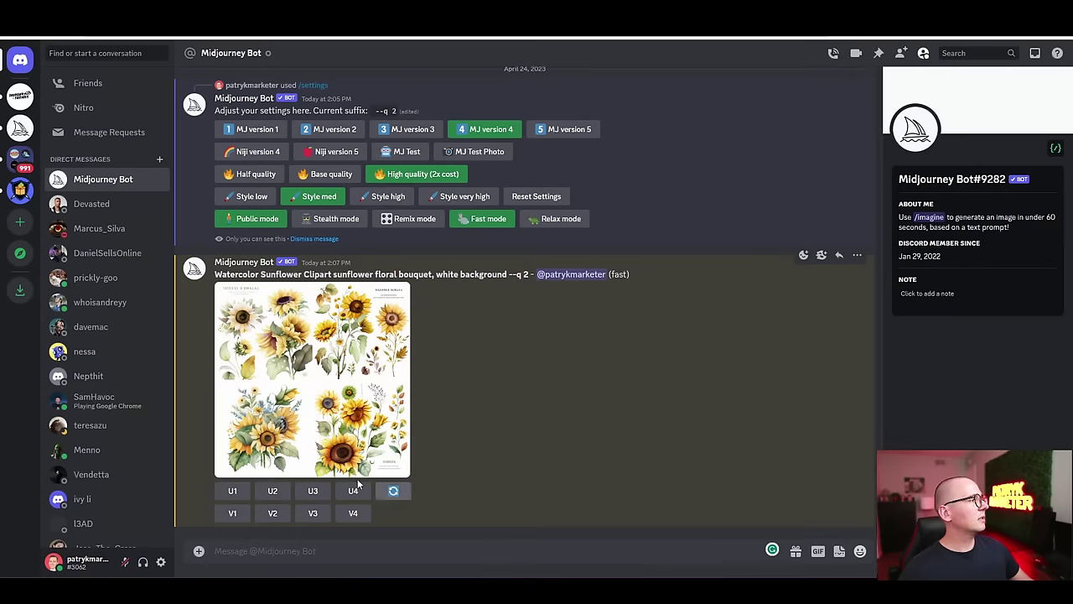
click(377, 418)
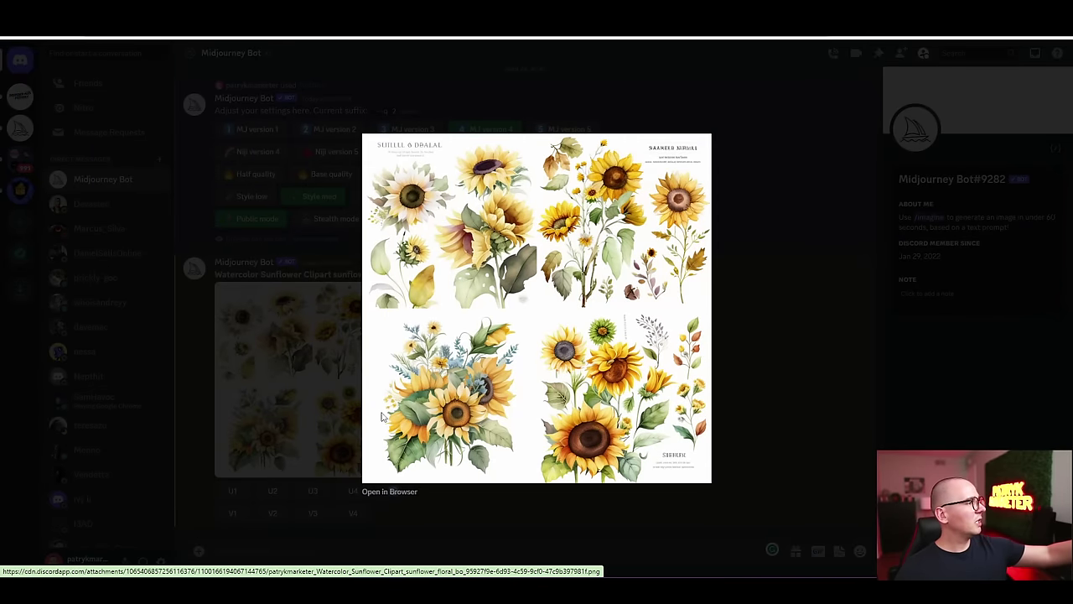
click(326, 487)
click(317, 491)
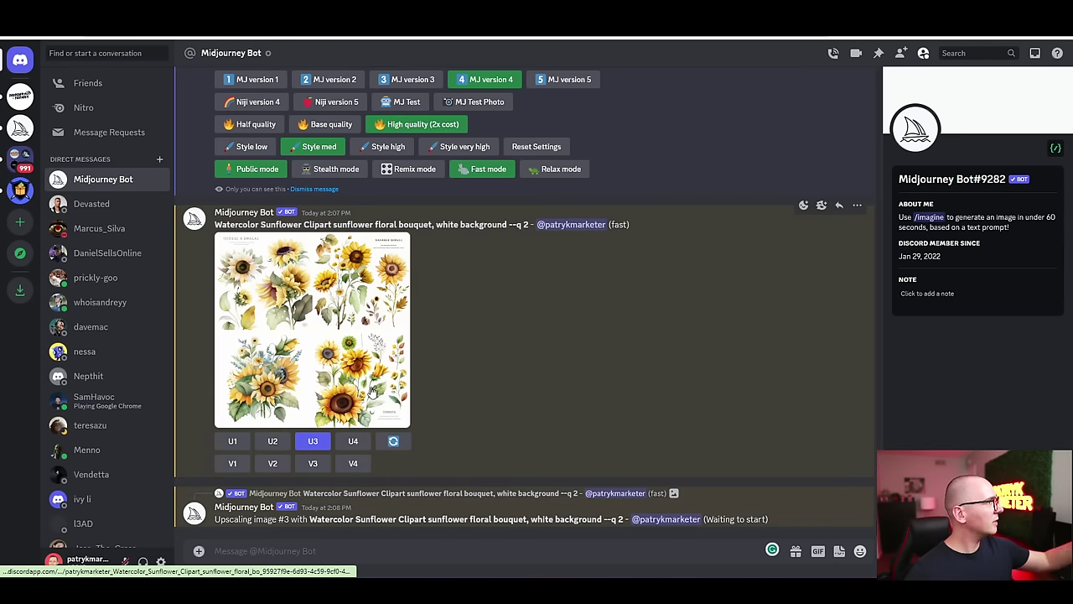
Copy the sunflower prompt text without its quality suffix from the result message into a new /imagine prompt
drag(508, 224, 214, 225)
key(ctrl+c)
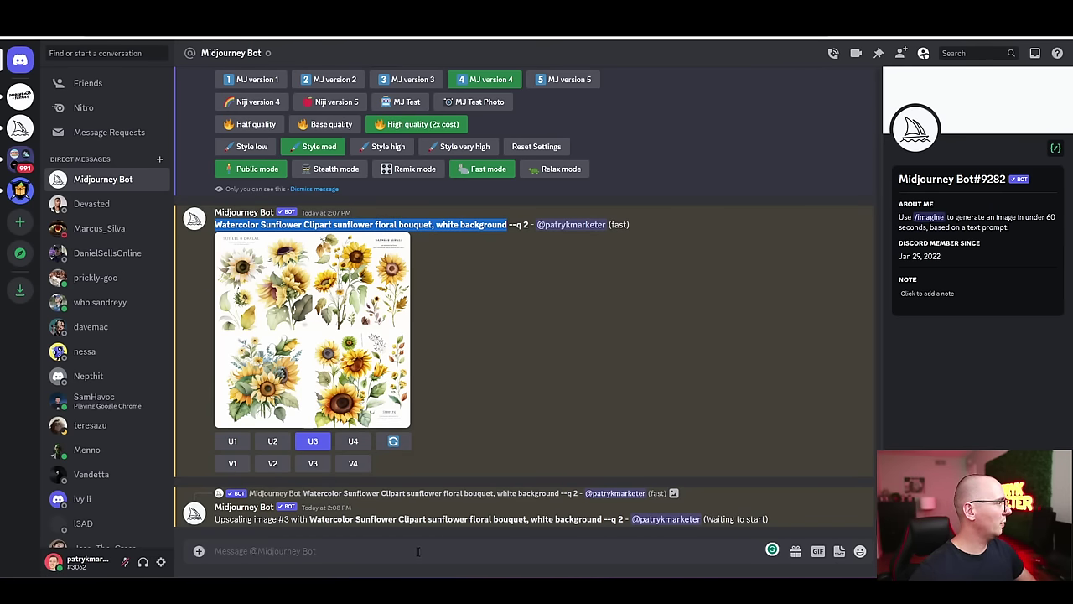
click(417, 550)
text(/im)
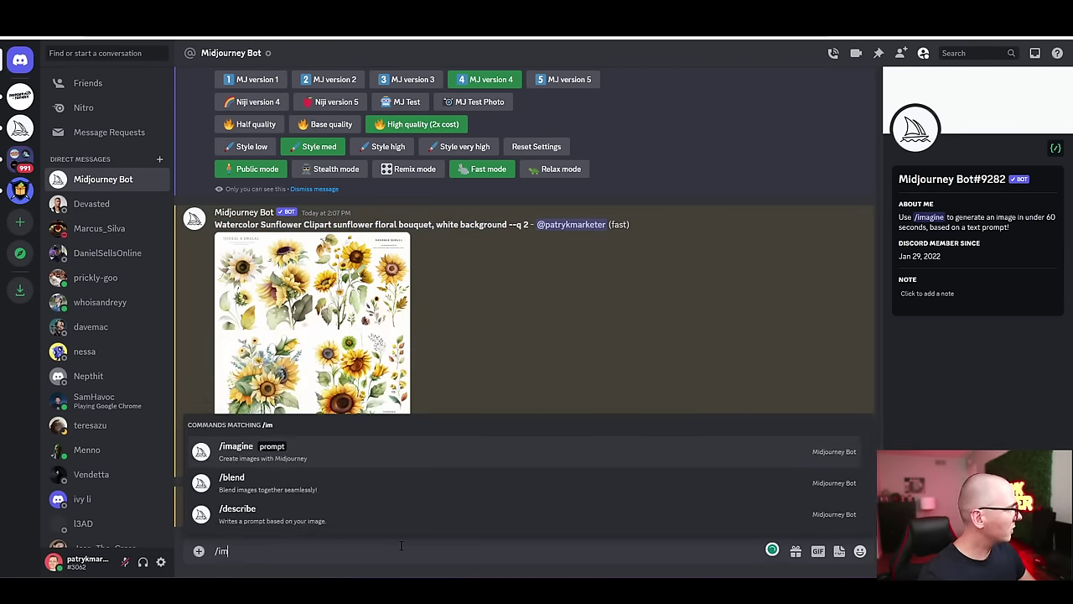
click(432, 463)
key(ctrl+v)
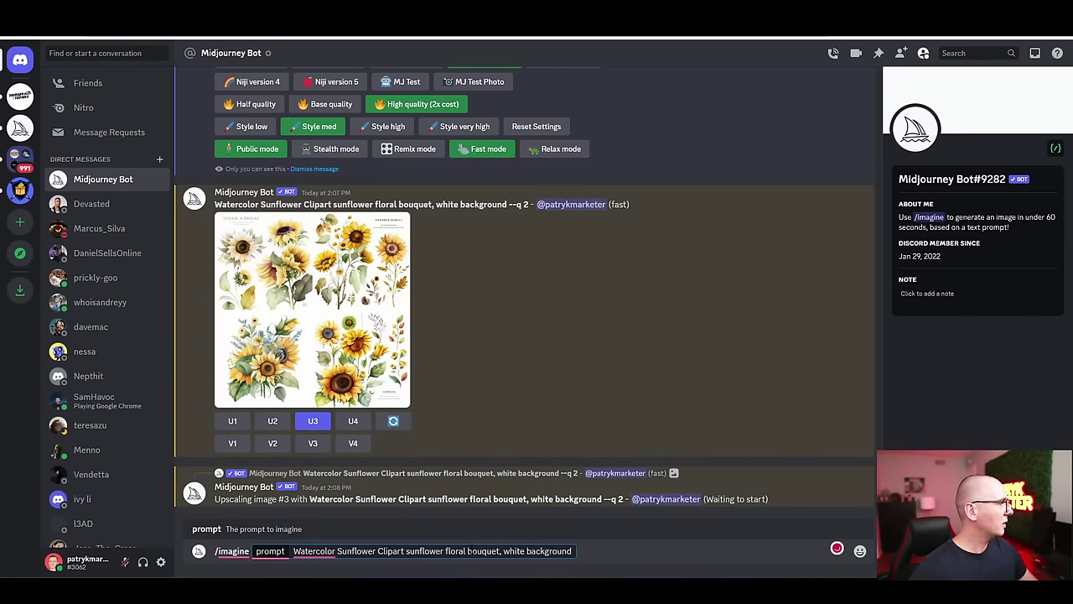
Add "in the jar" after "bouquet" and ", no text" at the prompt's end, and submit it
click(499, 550)
text(in the ja)
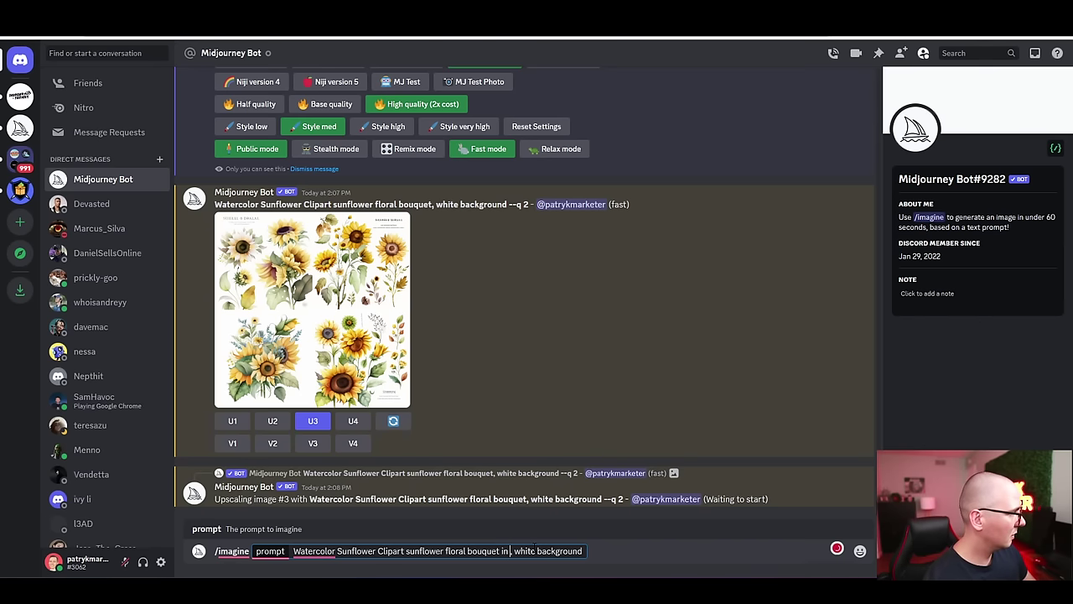
text(r)
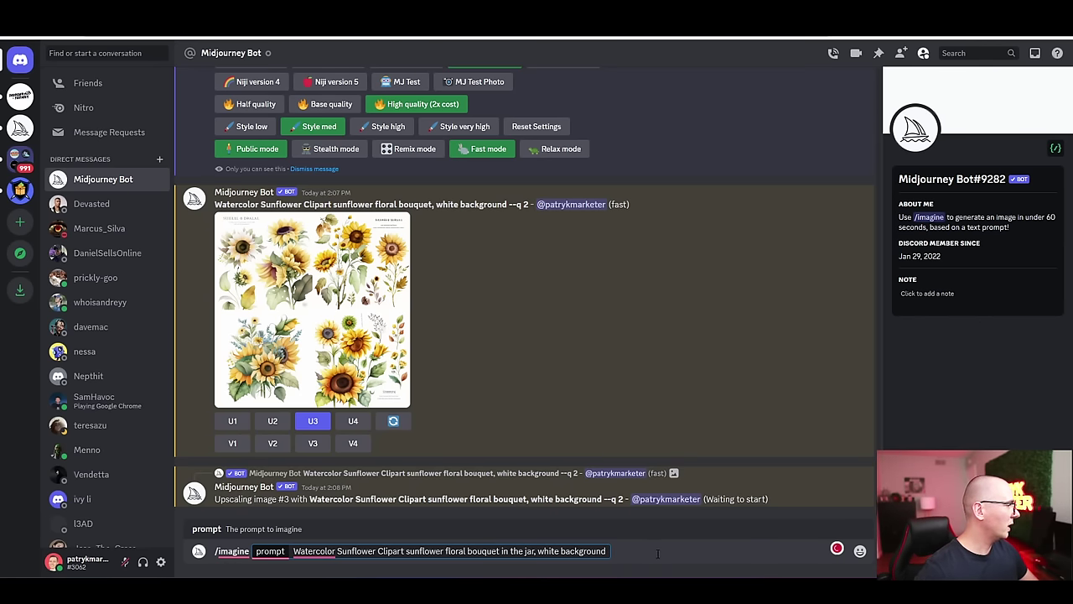
text(, white background, no text)
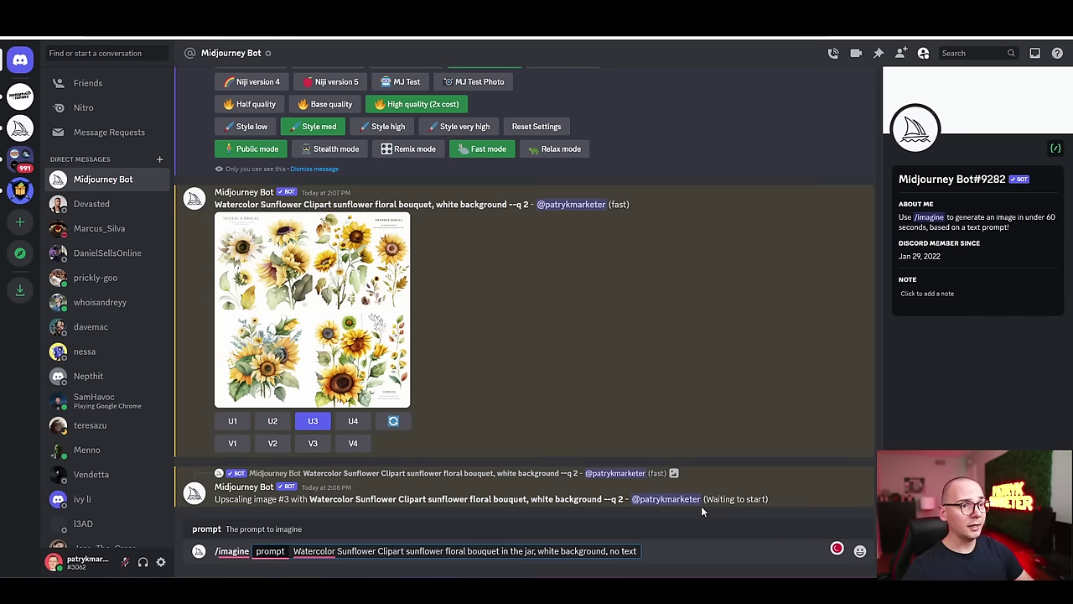
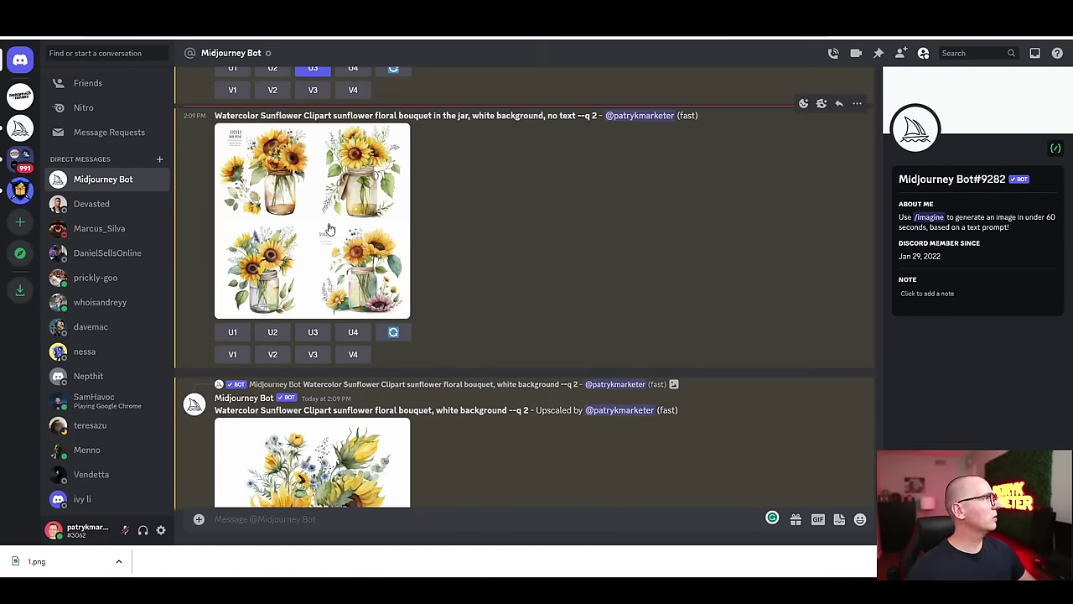
Enlarge the sunflower jar grid to check its images for text and upscale the second and third ones
click(329, 228)
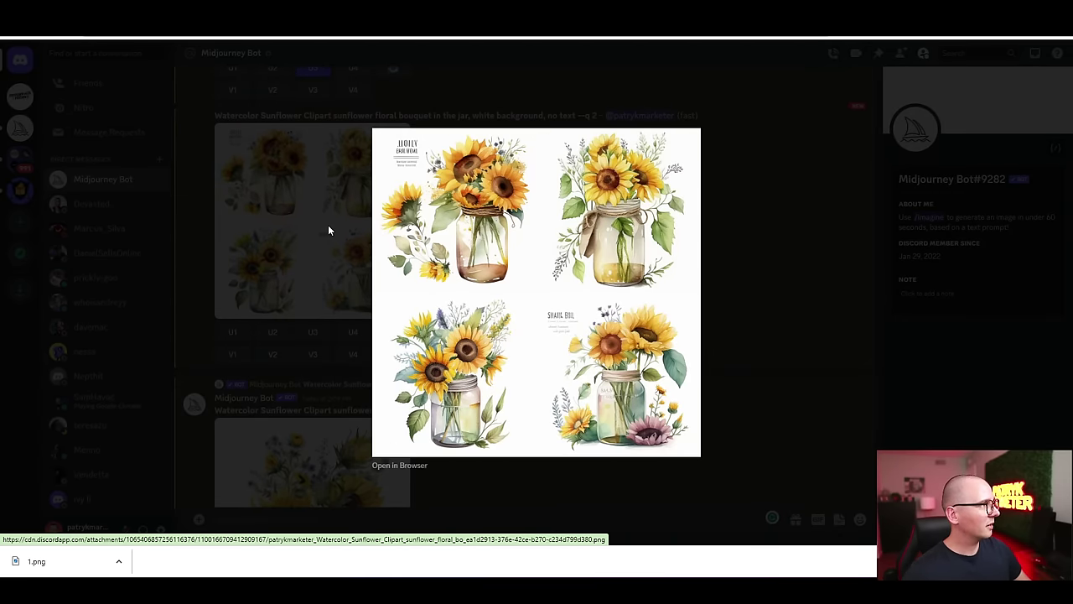
click(327, 225)
click(328, 225)
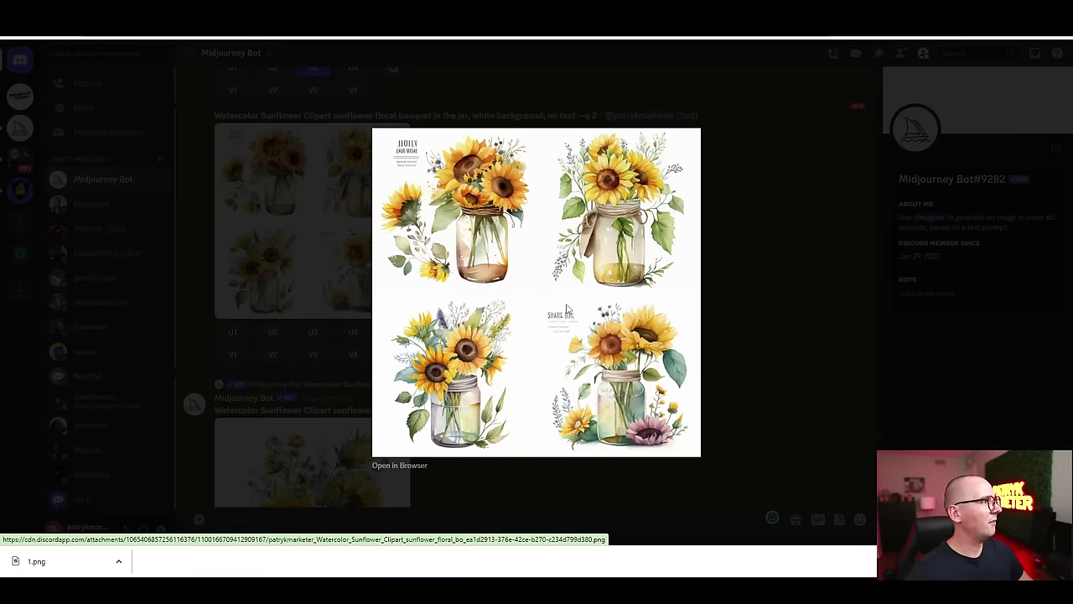
key(Escape)
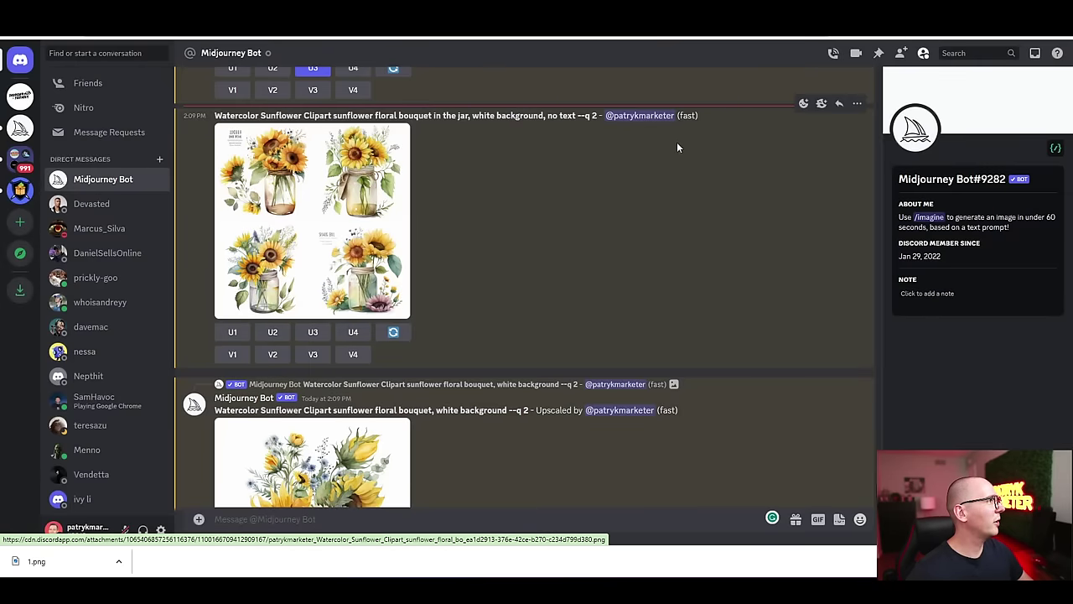
click(341, 203)
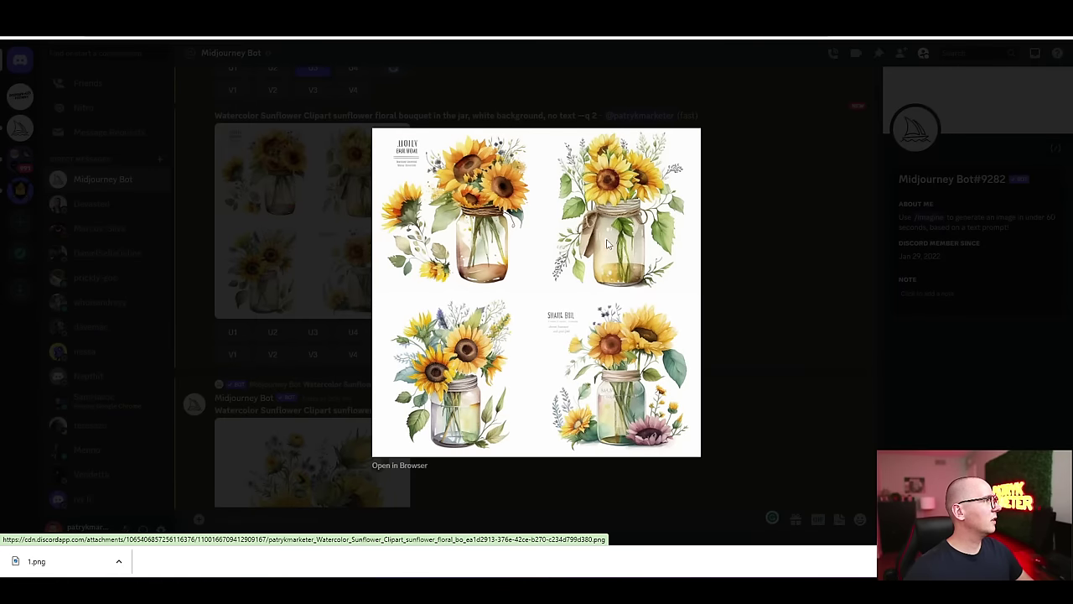
key(Escape)
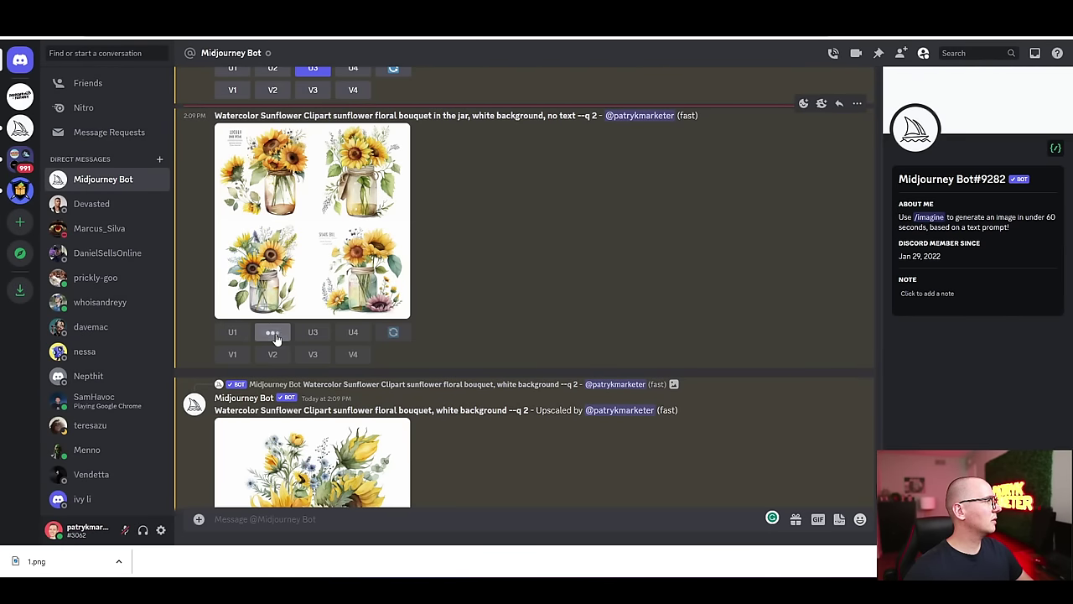
click(274, 335)
click(309, 335)
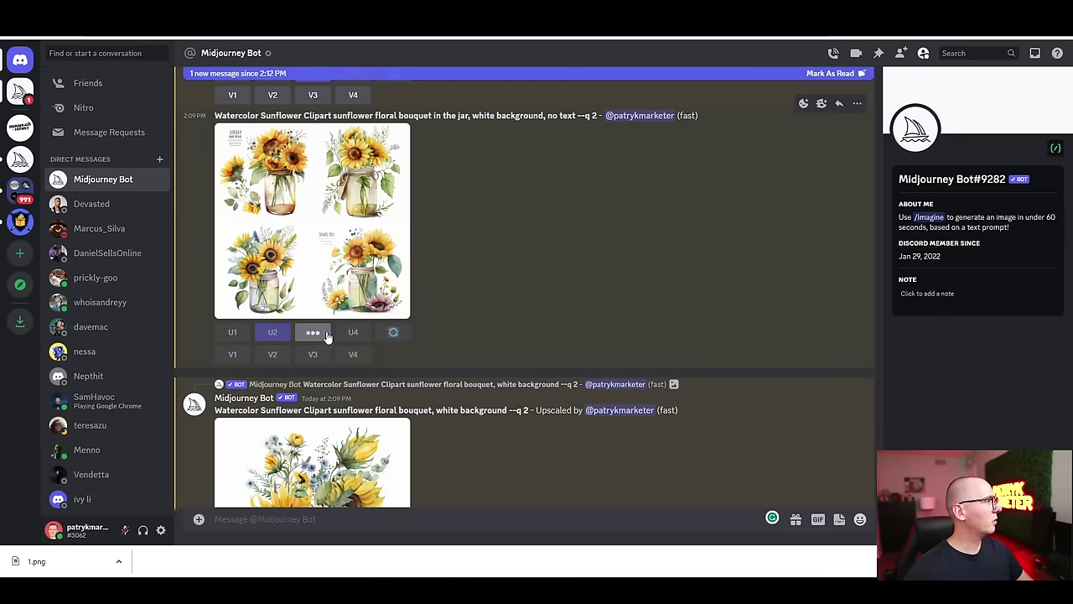
click(326, 280)
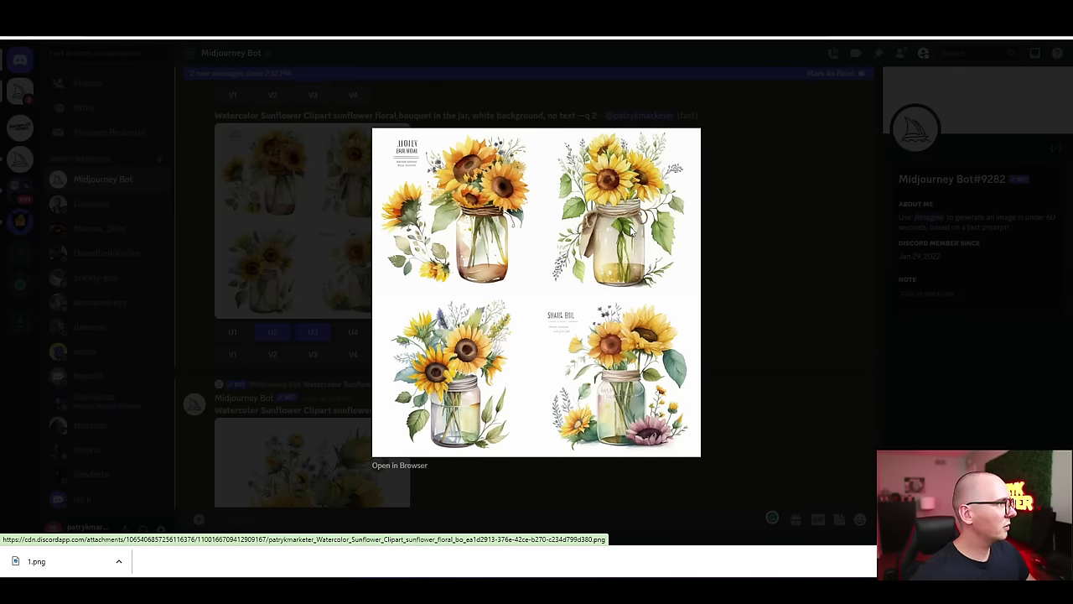
click(334, 361)
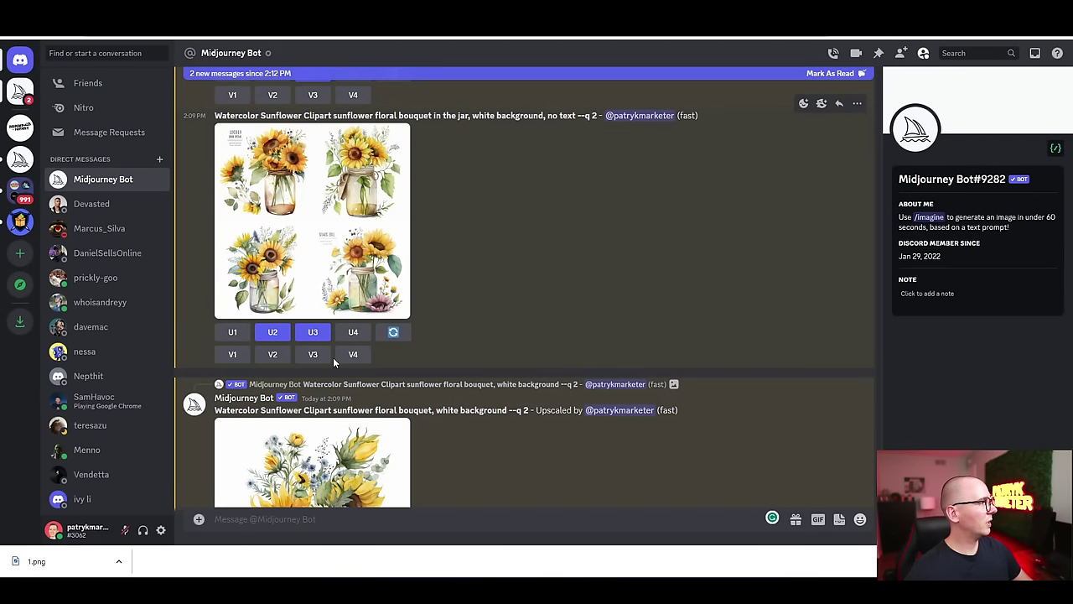
Create variations of the second sunflower jar image, and upscale the third and fourth images of the variation grid
click(273, 355)
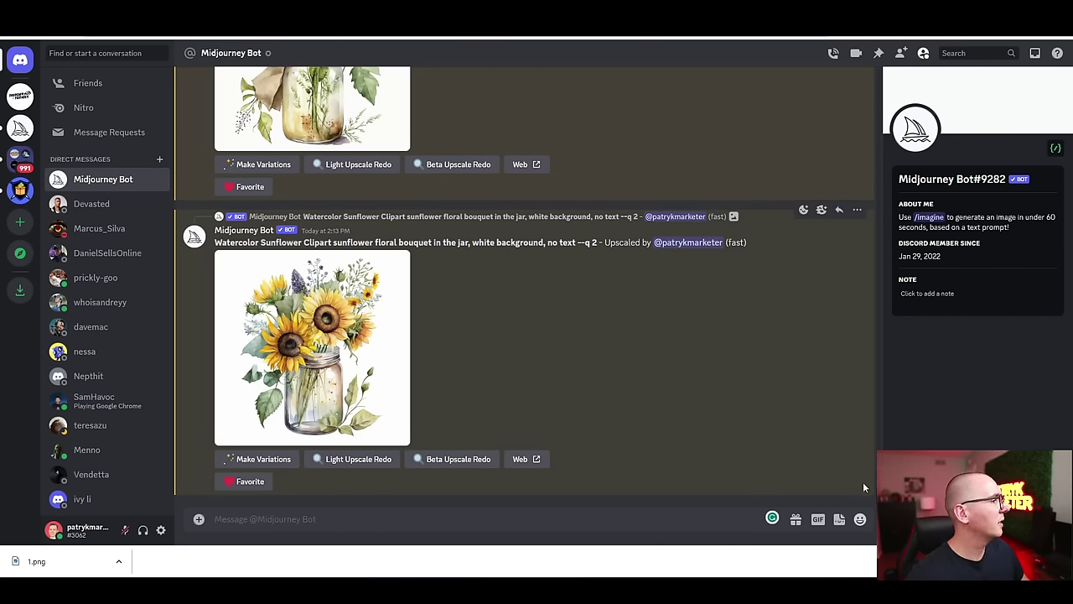
scroll(524, 285, up, 5)
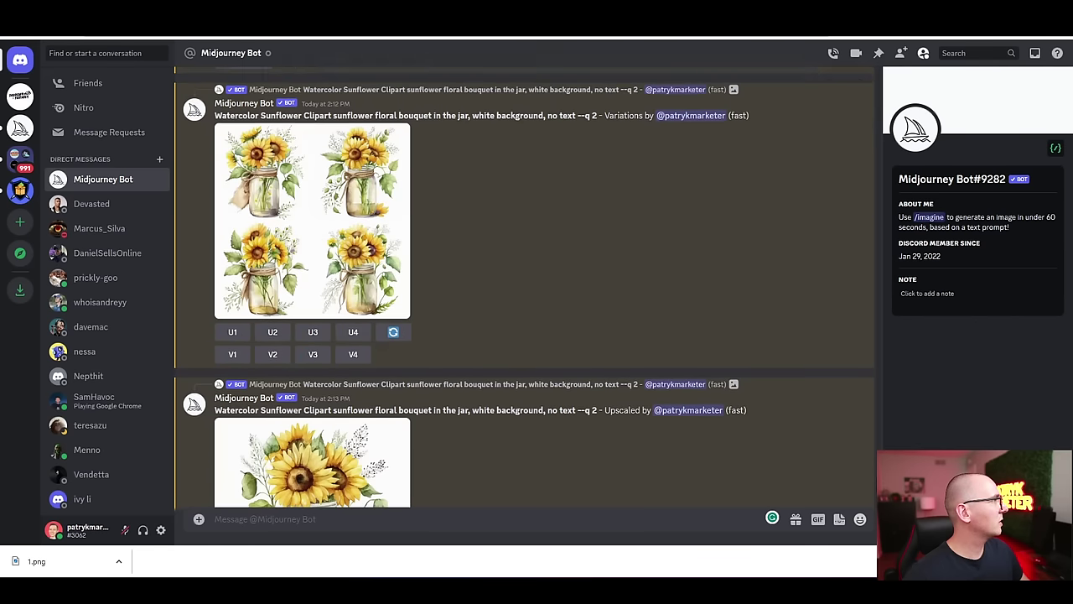
click(335, 274)
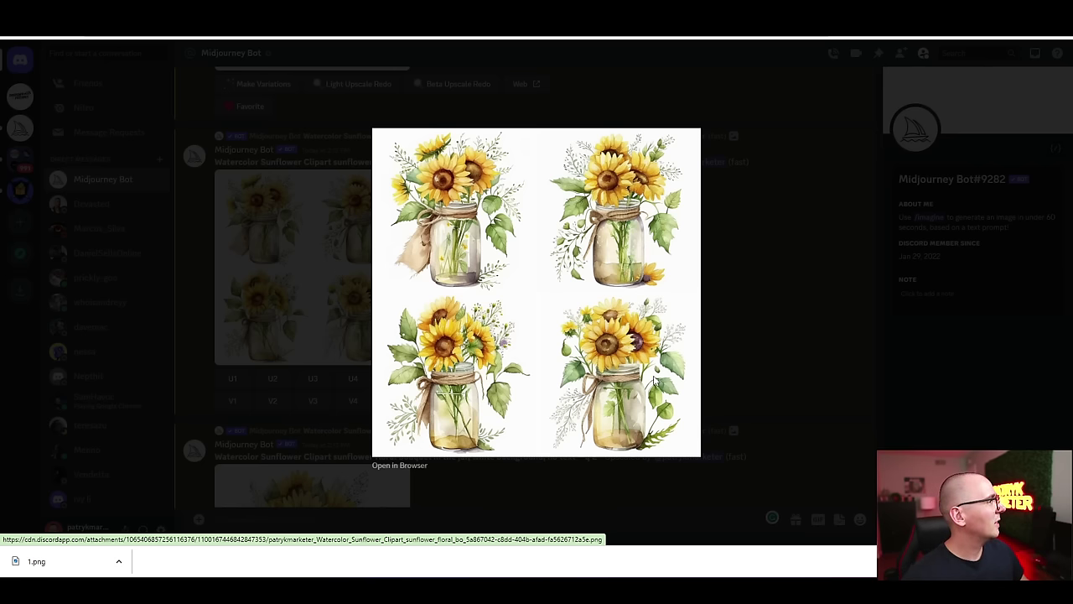
click(338, 399)
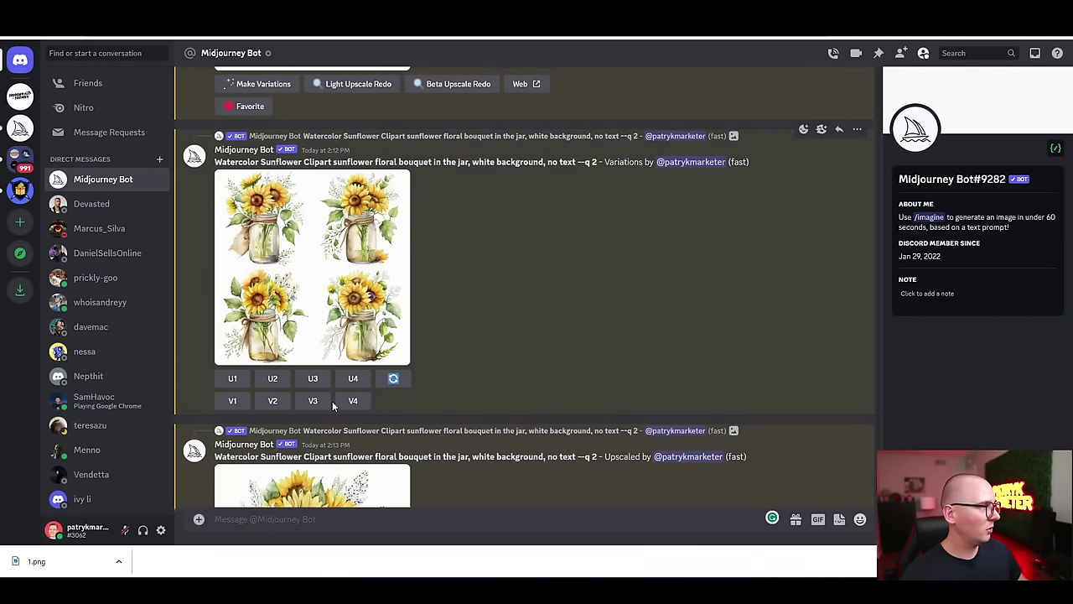
click(325, 384)
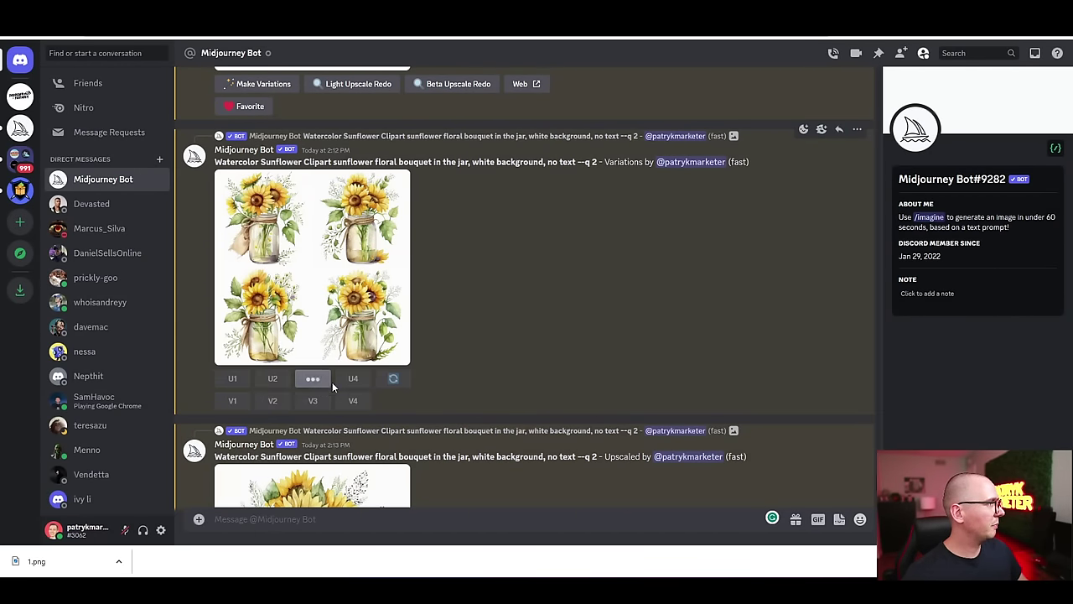
click(353, 381)
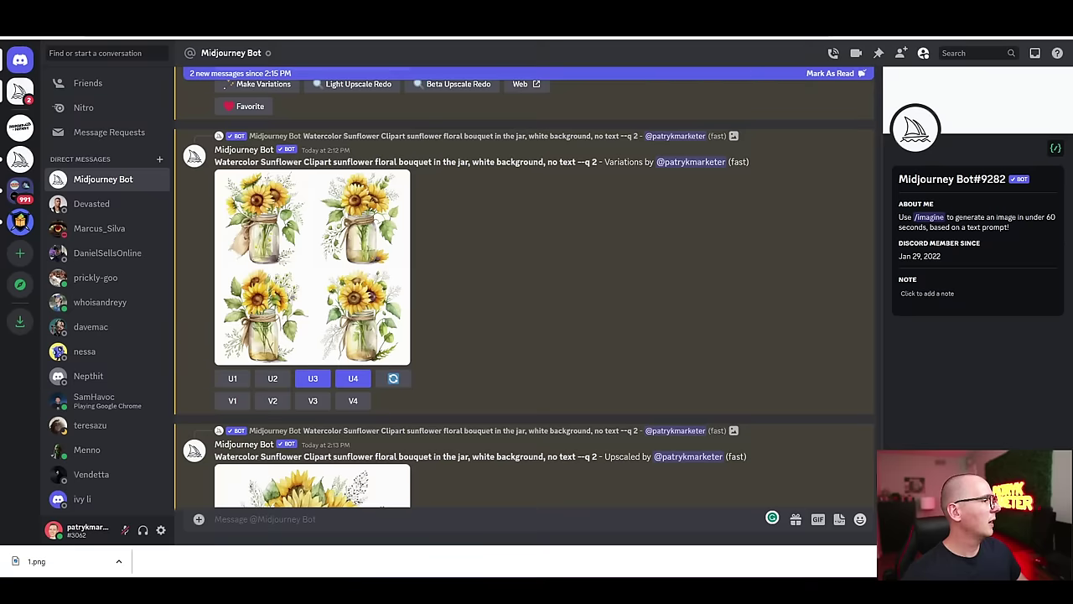
Open the upscaled sunflower jar image with the burlap and twine bow at full size in the browser
scroll(401, 220, up, 1)
scroll(401, 220, down, 2)
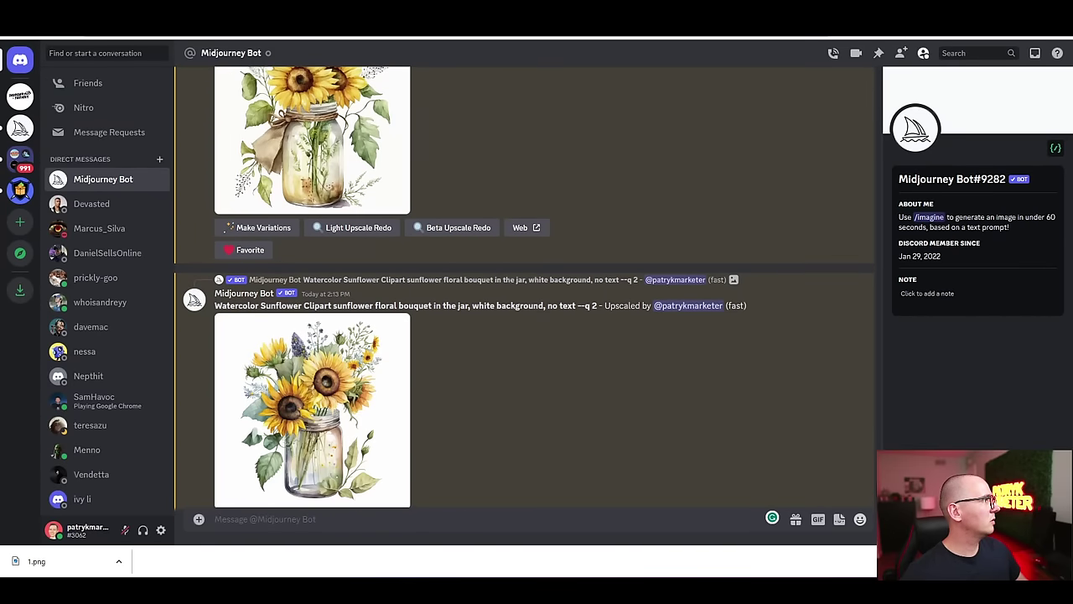
scroll(390, 172, down, 1)
click(312, 114)
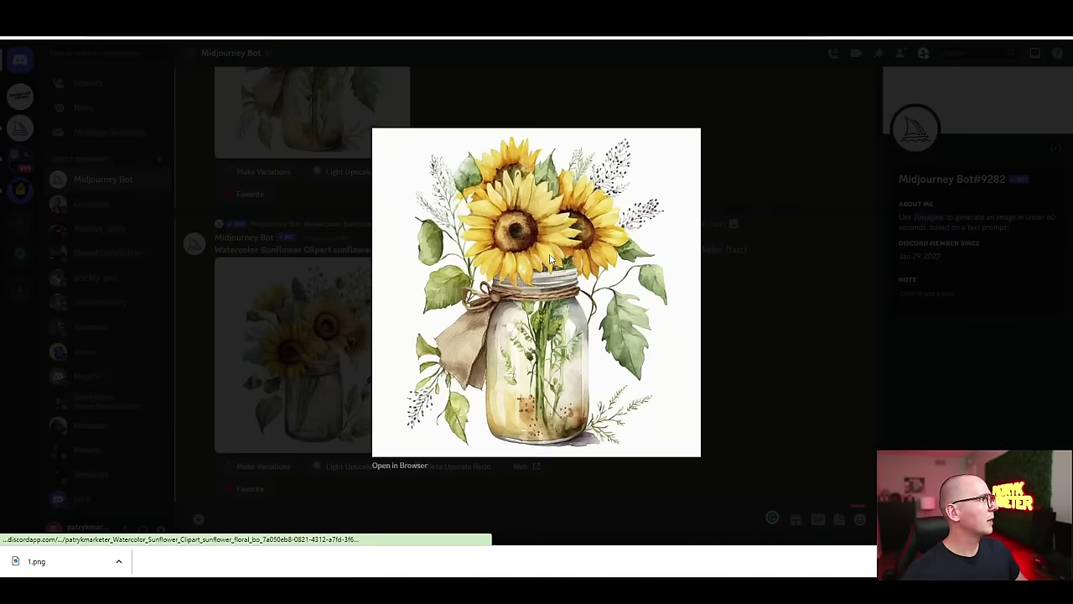
right_click(546, 255)
click(411, 463)
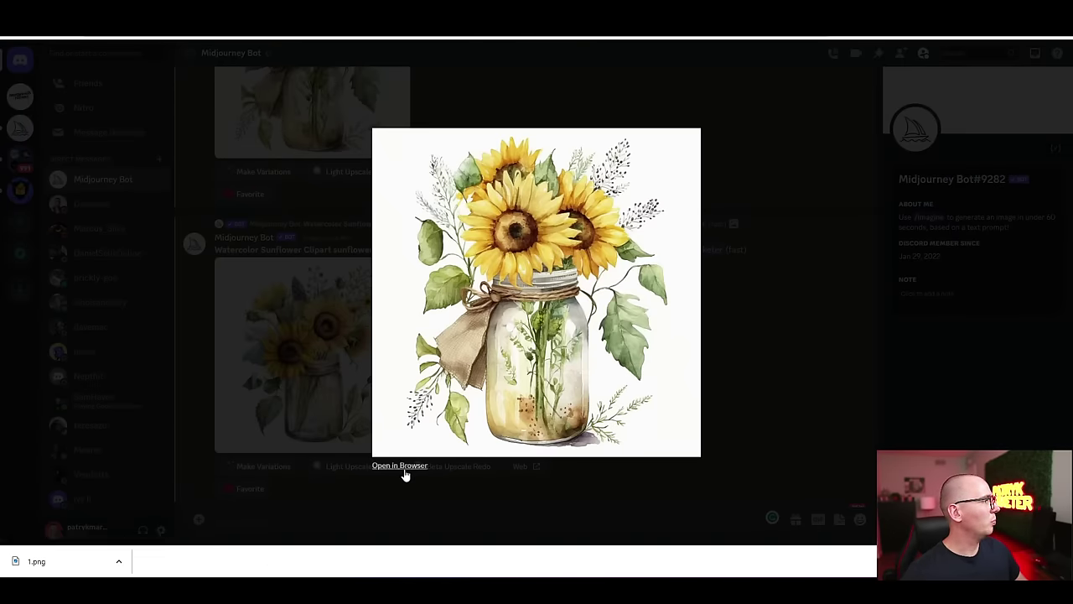
click(405, 467)
Save the full-size twine-bow jar image as a PNG named 2 and return to the chat
right_click(499, 204)
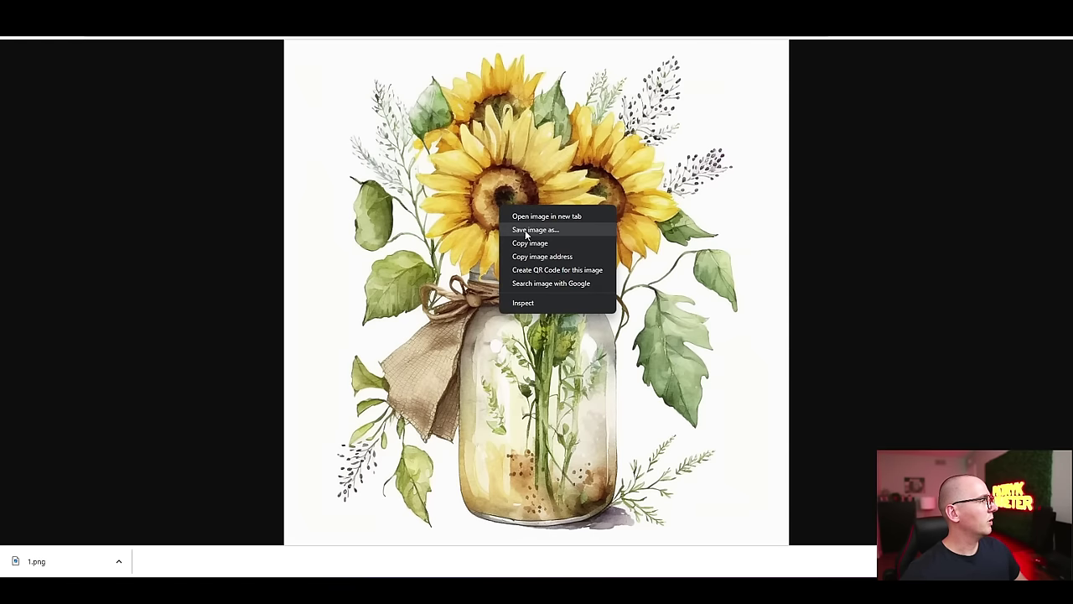
click(523, 229)
text(2)
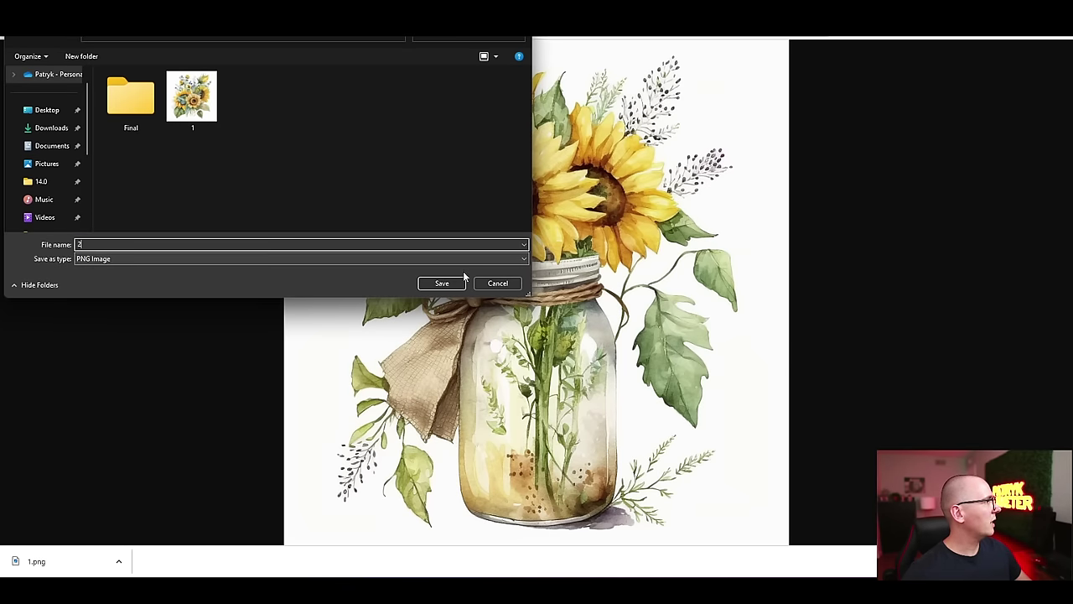
click(459, 283)
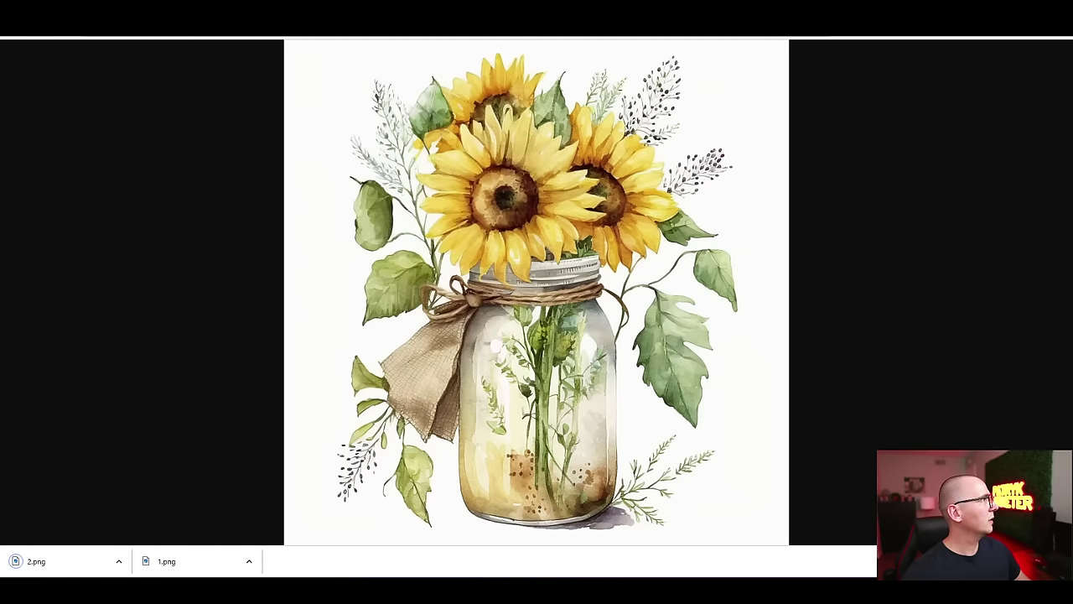
key(ctrl+w)
key(Escape)
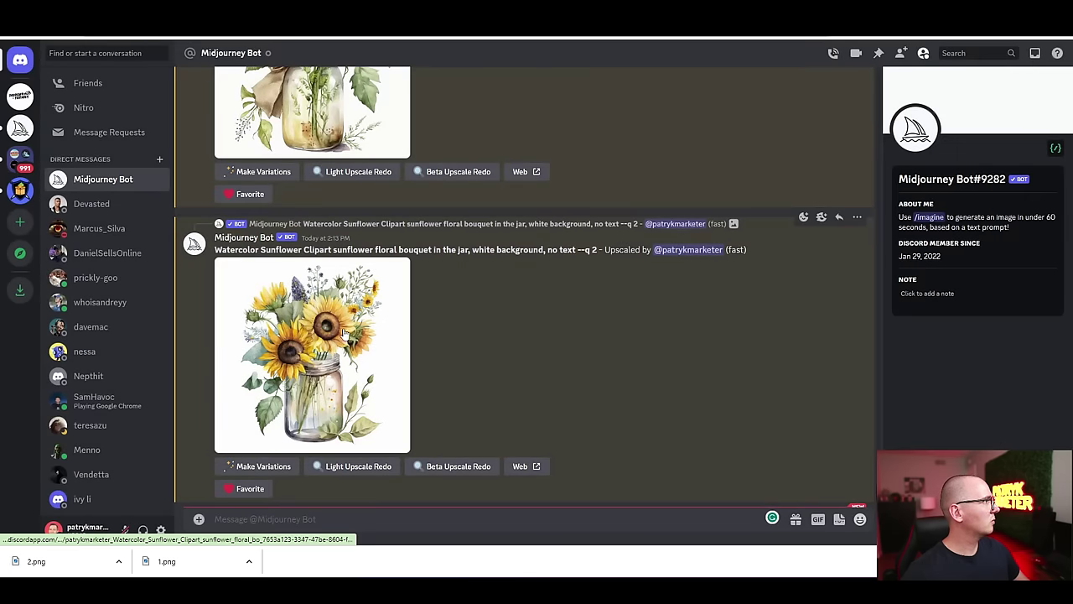
Open the upscaled jar bouquet with purple wildflowers at full size, and save it as a PNG named 3
click(352, 313)
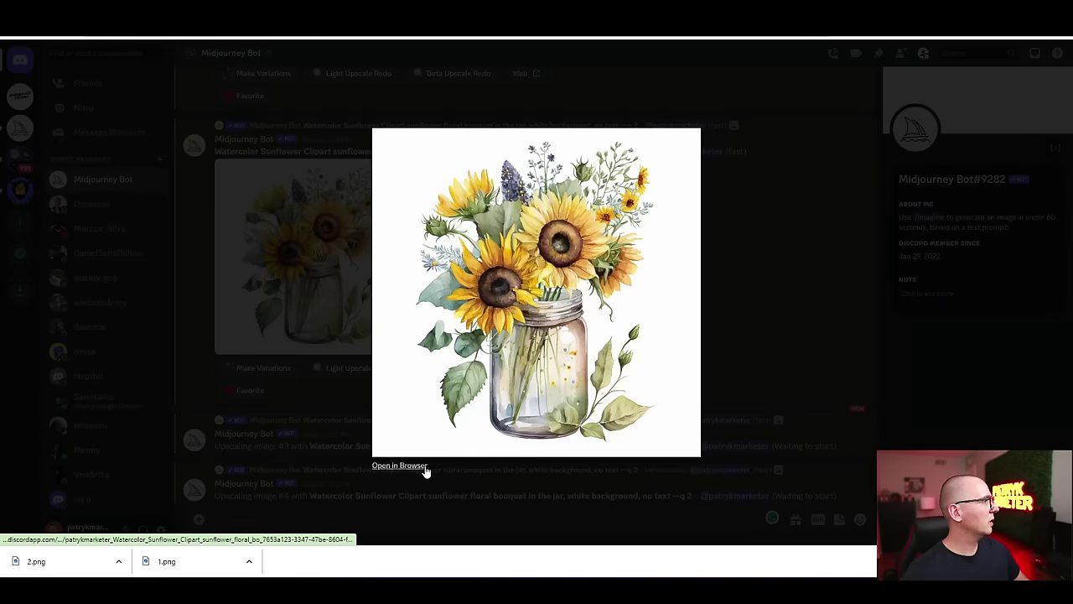
click(426, 471)
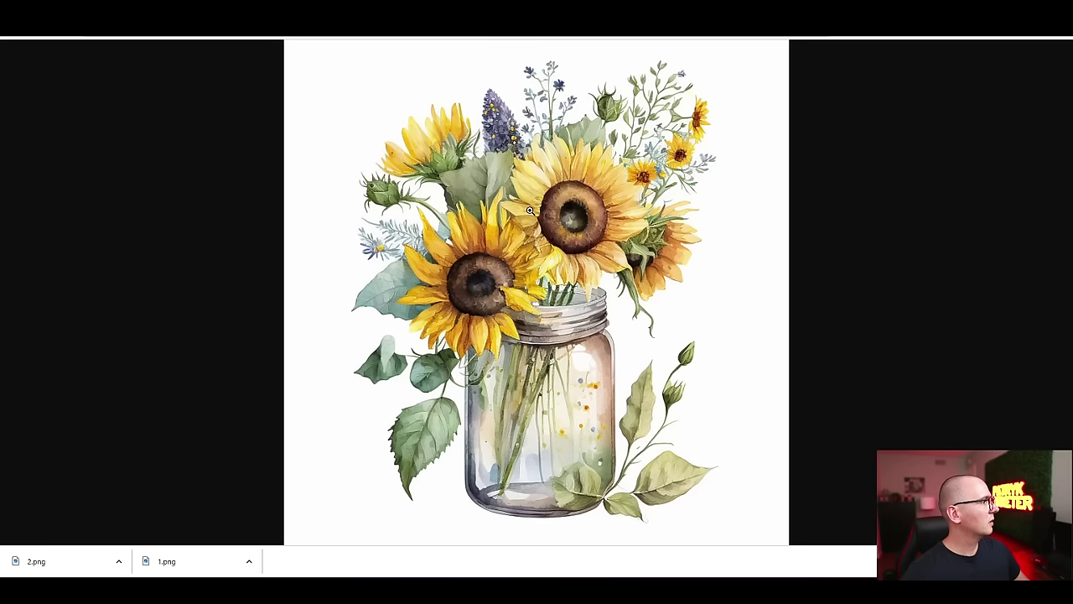
right_click(526, 206)
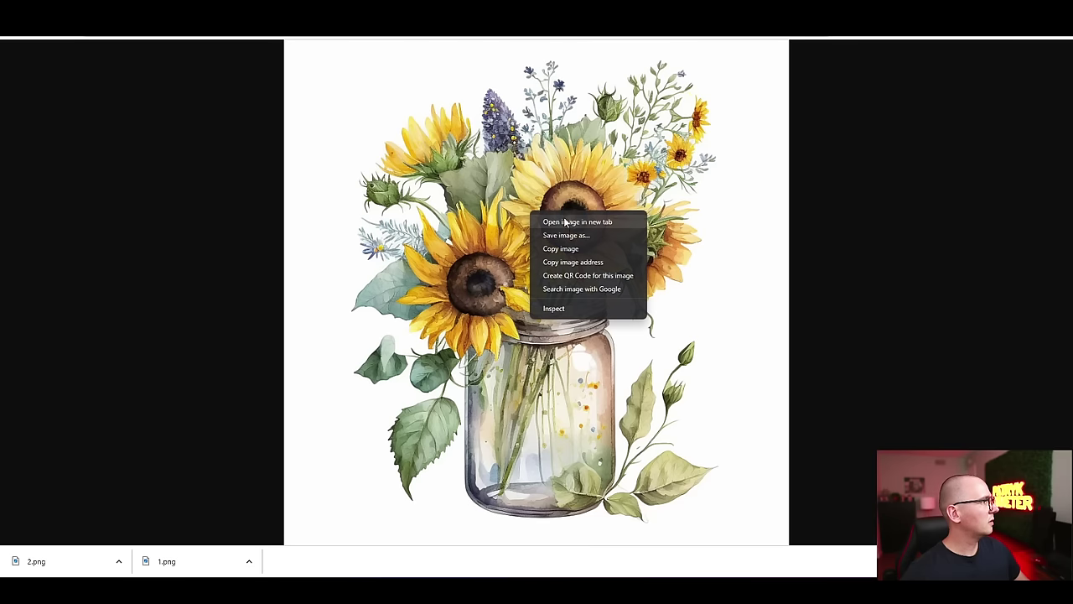
click(570, 235)
text(3)
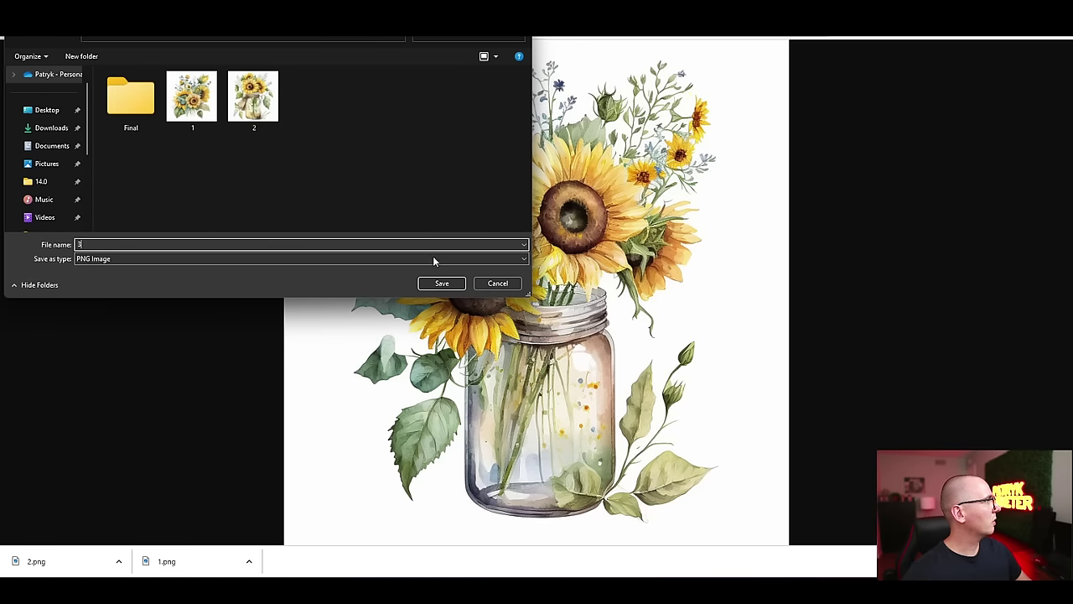
click(444, 283)
key(ctrl+w)
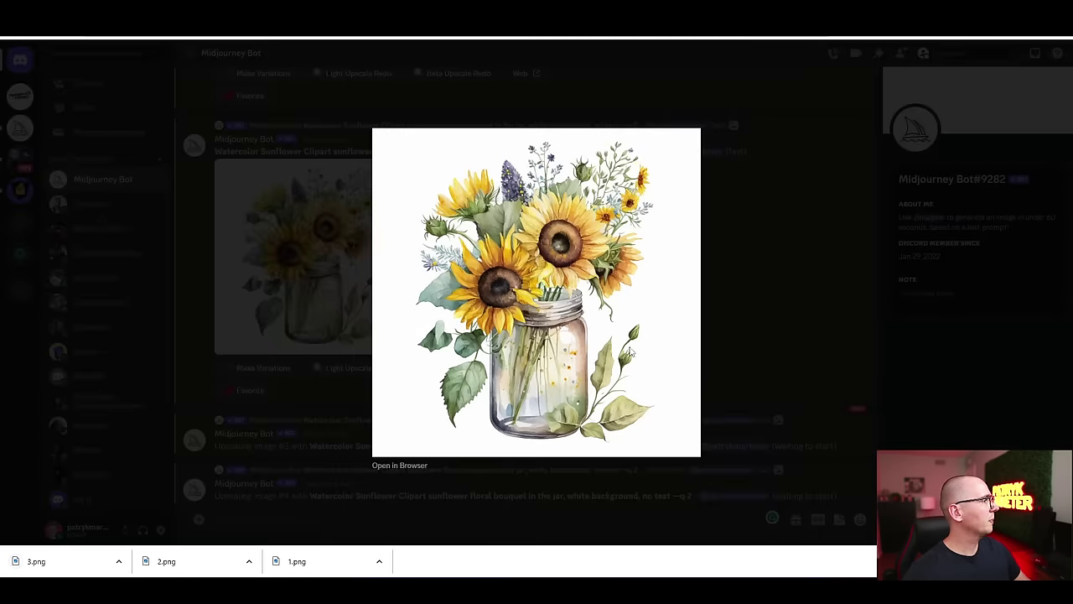
key(Escape)
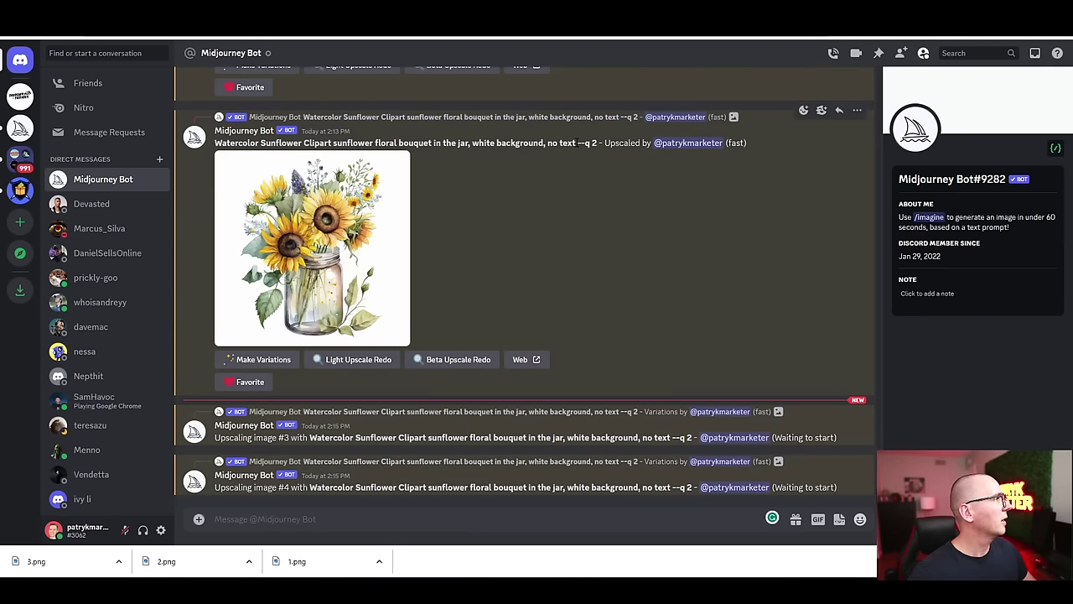
Copy the sunflower jar prompt without its quality suffix from the upscaled result into a new /imagine prompt
drag(577, 142, 214, 143)
key(ctrl+c)
click(330, 522)
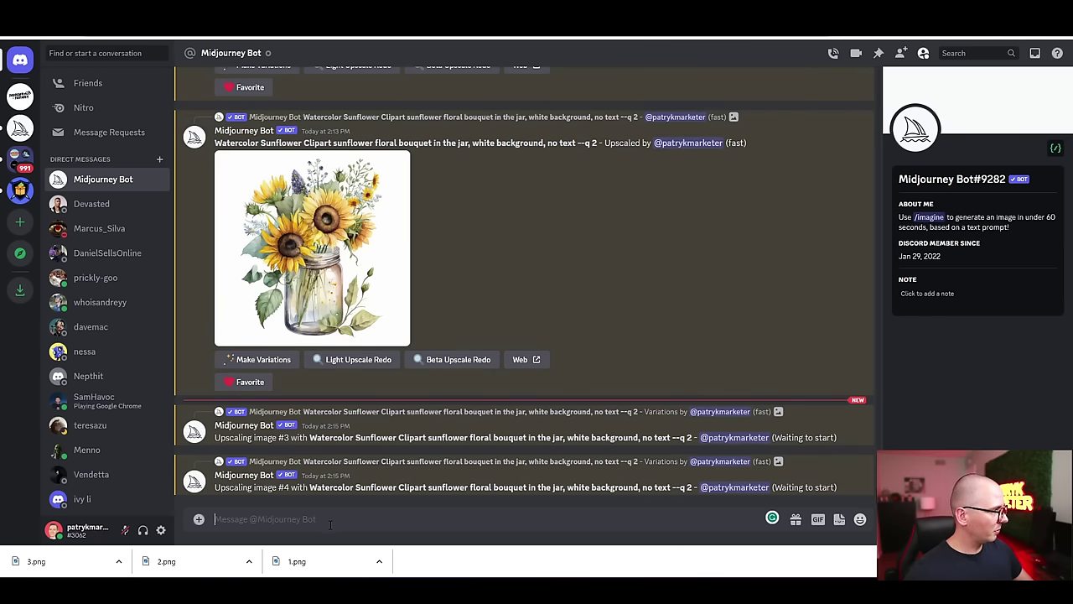
text(/im)
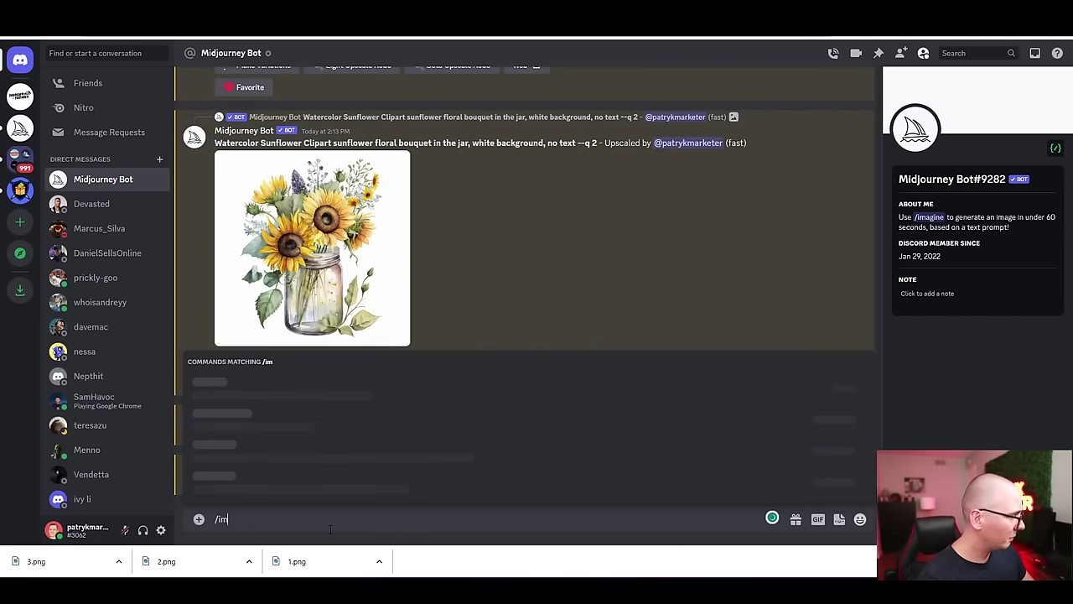
key(Tab)
key(ctrl+v)
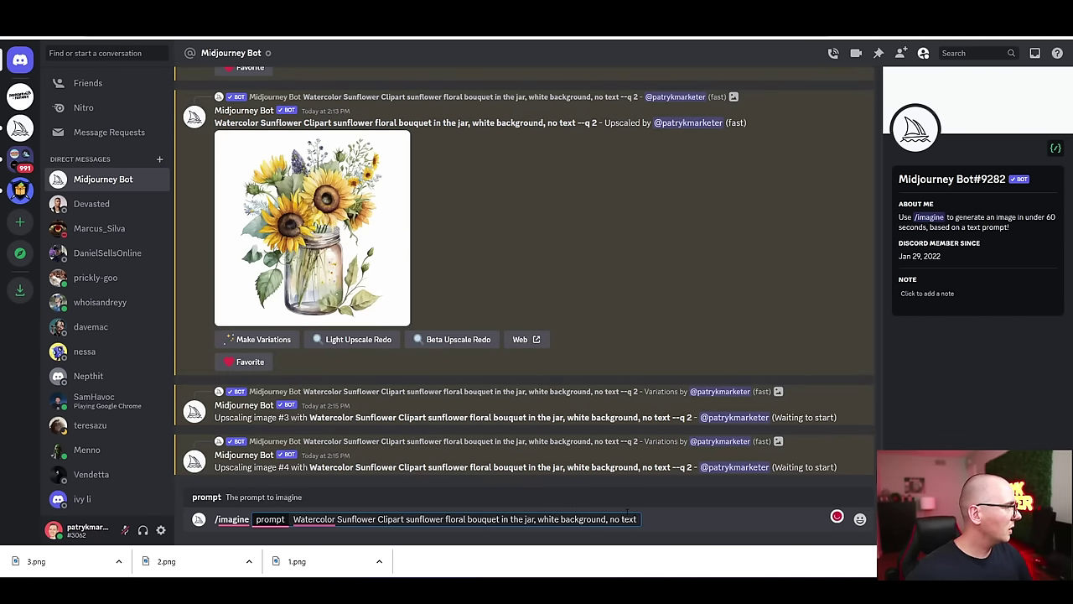
Replace "text" with "caption" at the prompt's end so it reads "no caption", and submit it
key(BackSpace)
key(BackSpace)
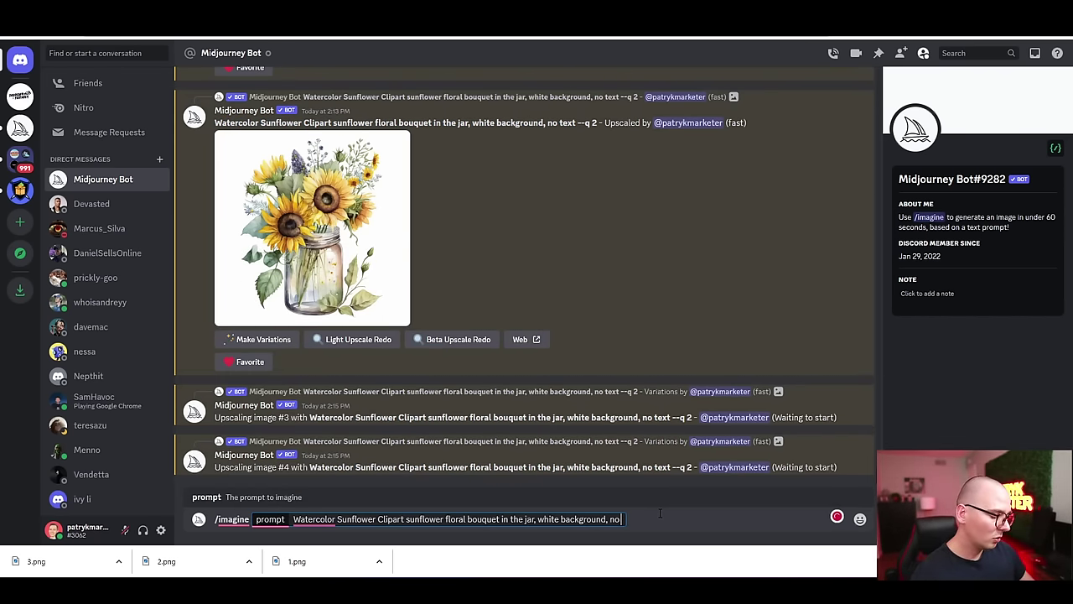
text(caption)
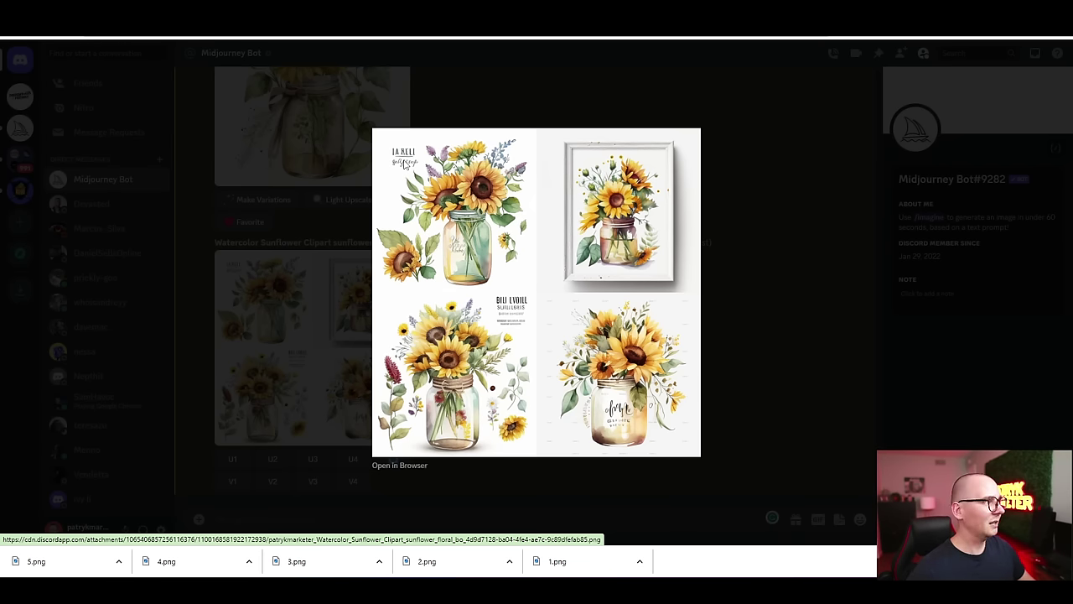
Upscale the first image of the "no caption" sunflower jar grid and enlarge the grid to check its lettering
key(Escape)
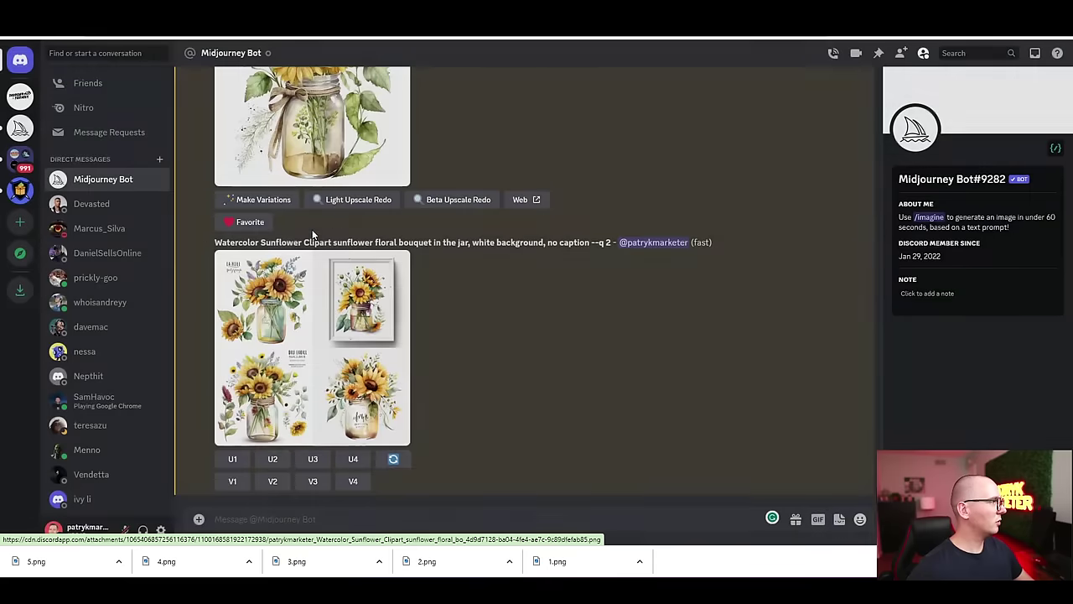
click(233, 459)
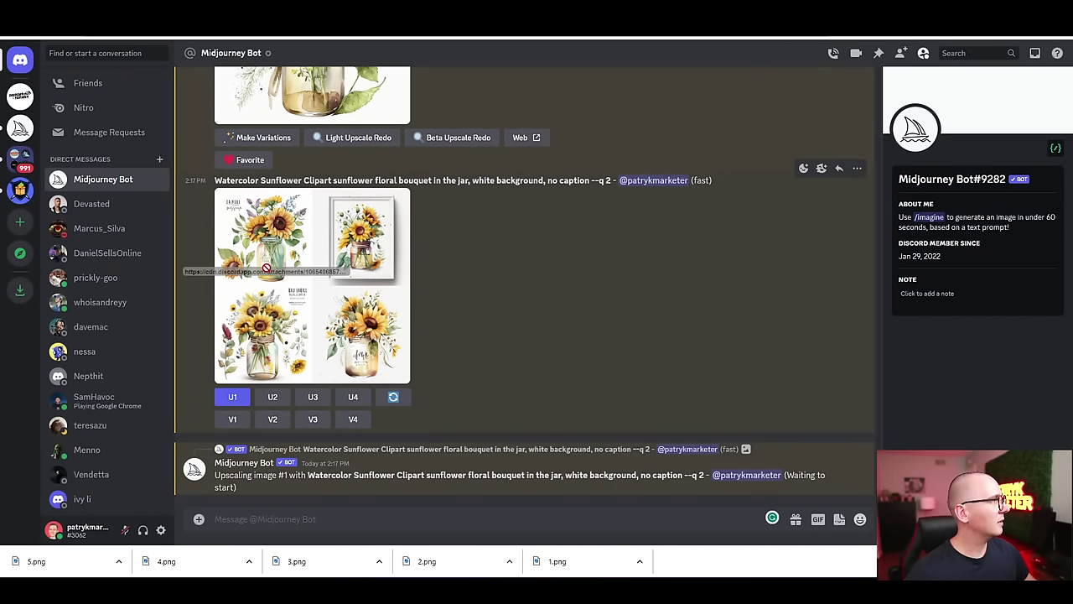
click(297, 236)
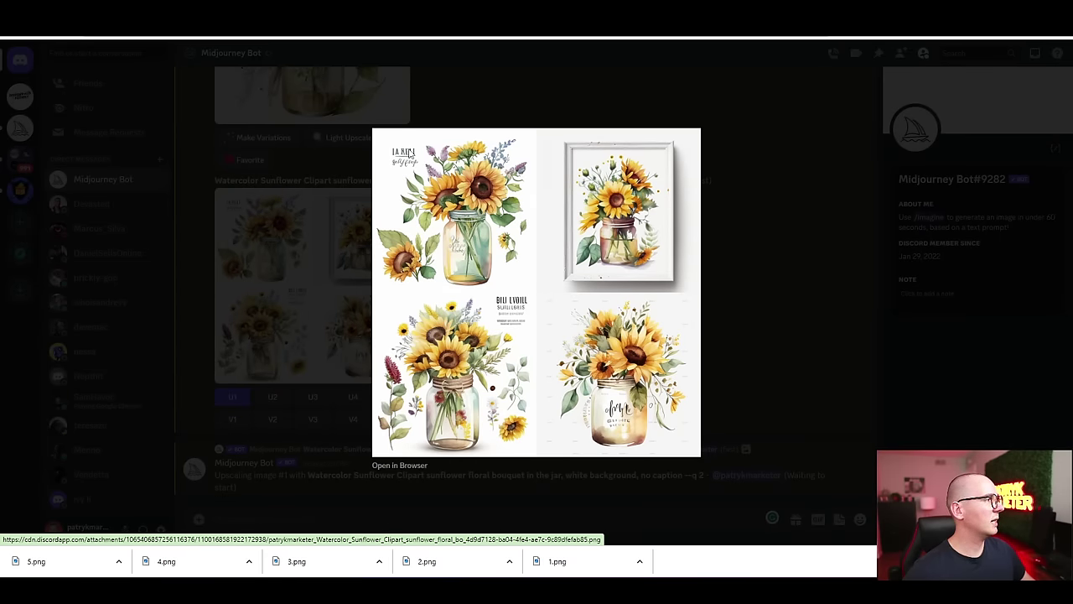
key(Escape)
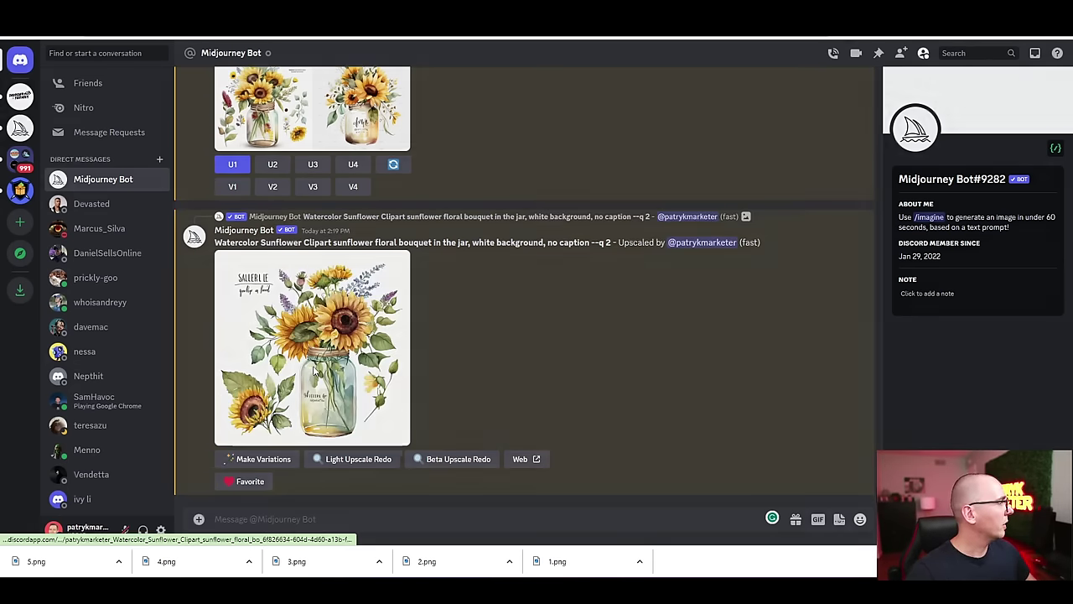
Open the upscaled "no caption" jar image at full size in the browser and save it as a PNG named 6
click(304, 387)
click(400, 465)
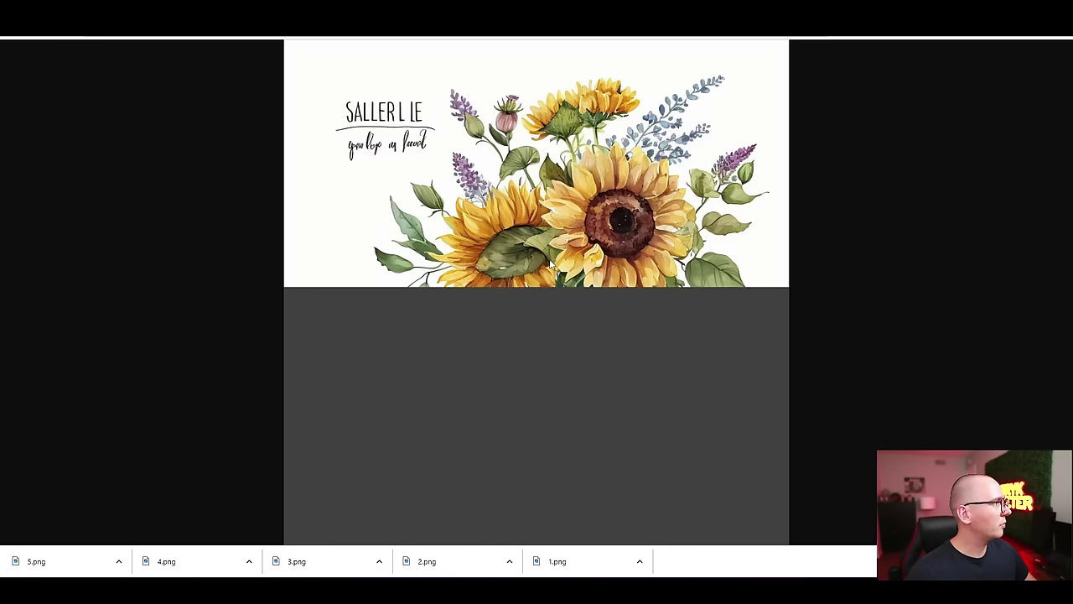
right_click(501, 227)
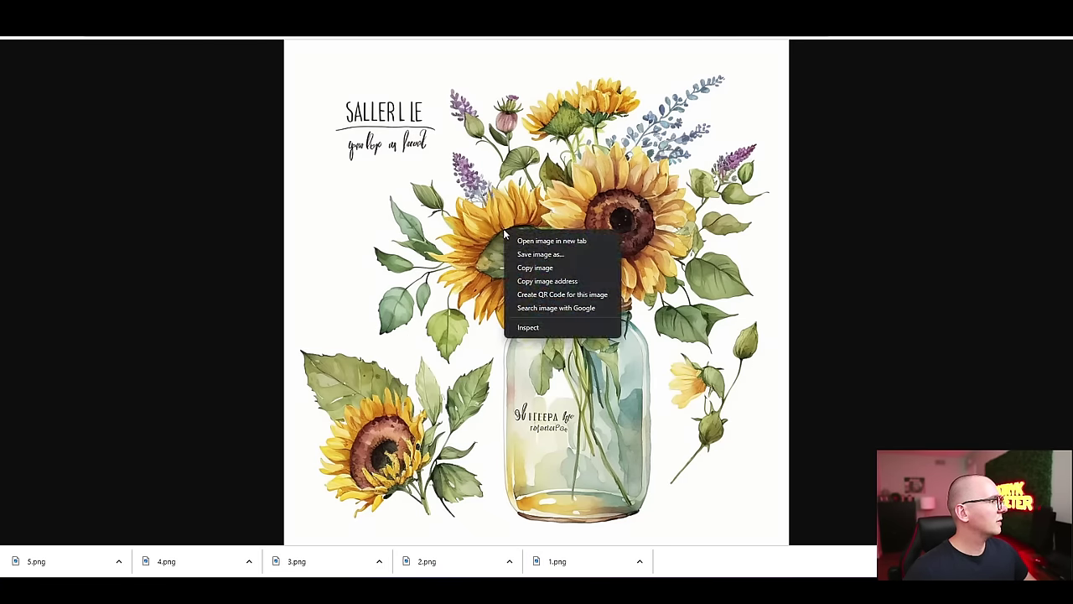
click(553, 254)
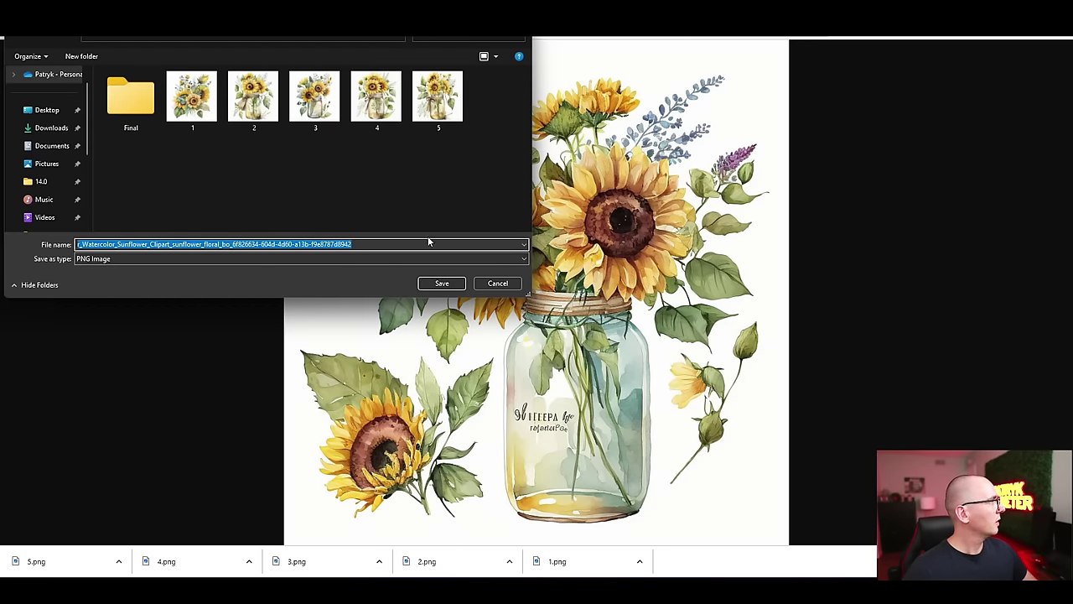
text(6)
click(455, 282)
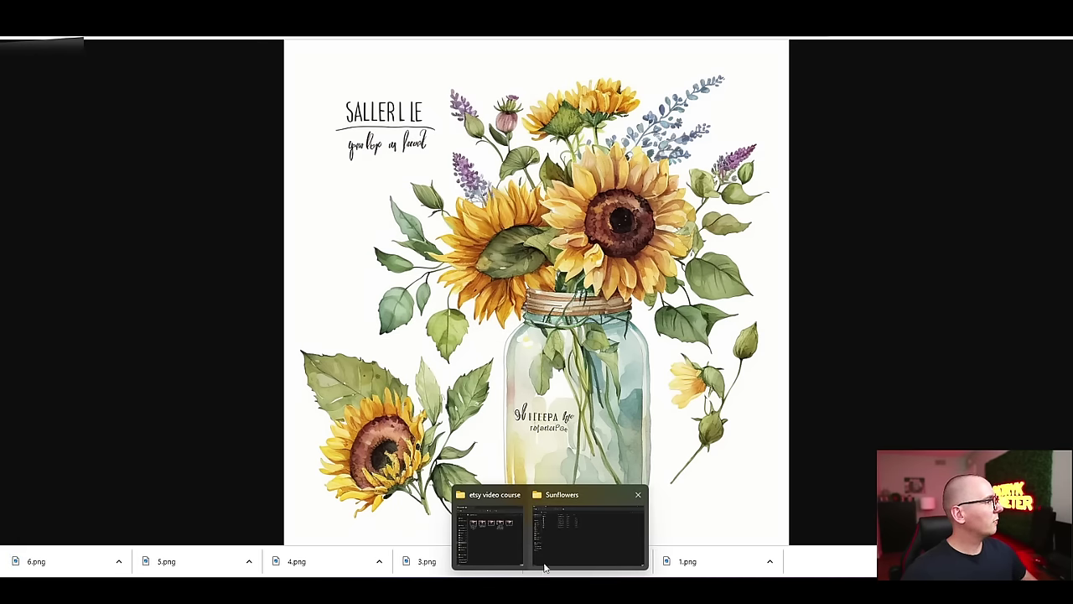
Switch to the Sunflowers folder in File Explorer, show its files as medium icons, and select image 6
click(548, 550)
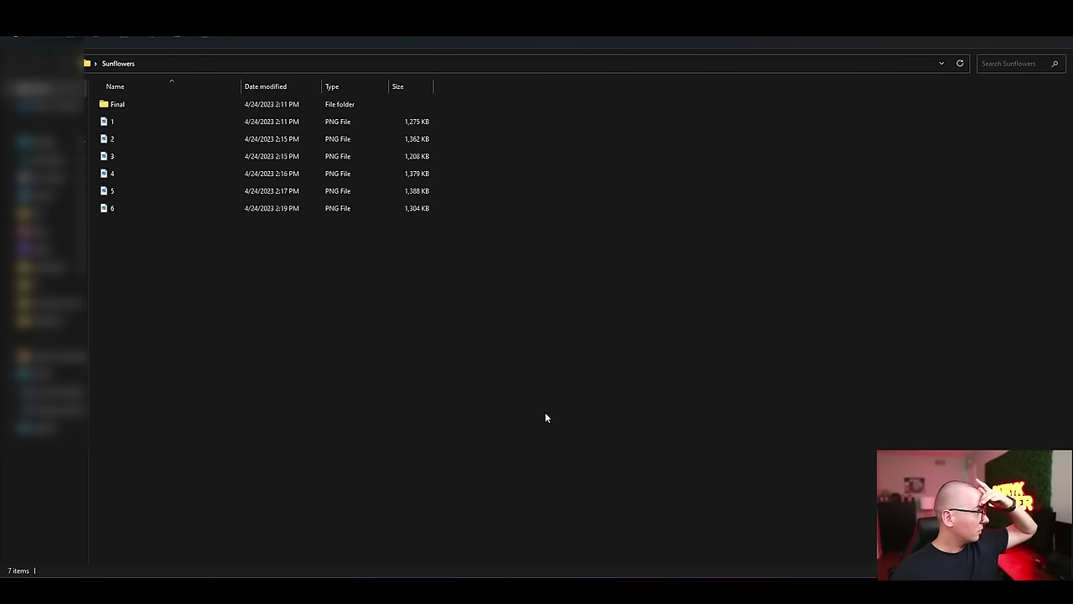
right_click(598, 147)
mouse_move(657, 155)
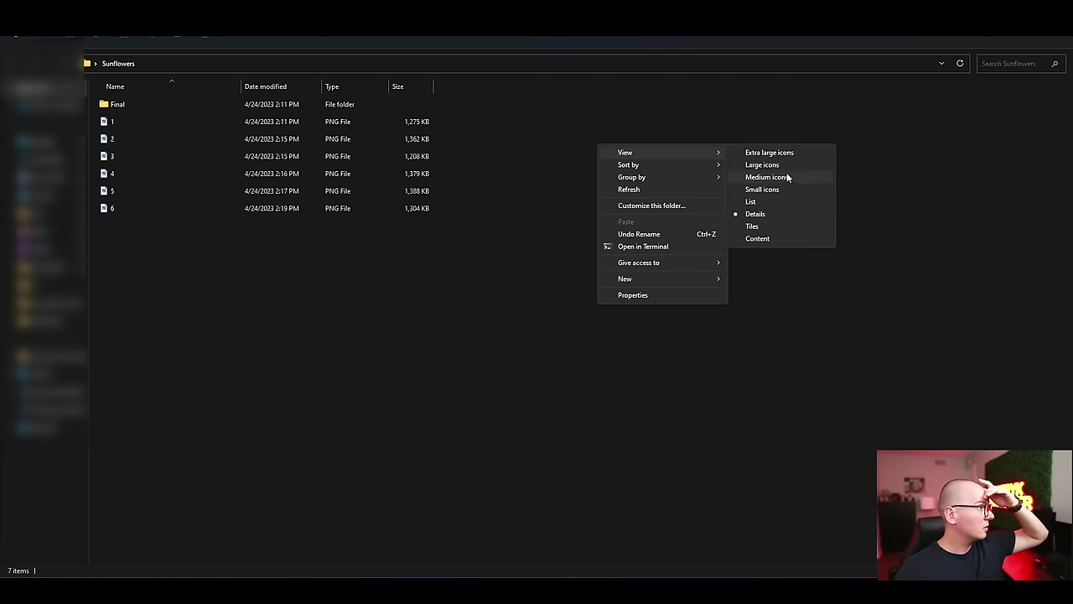
click(751, 175)
click(491, 117)
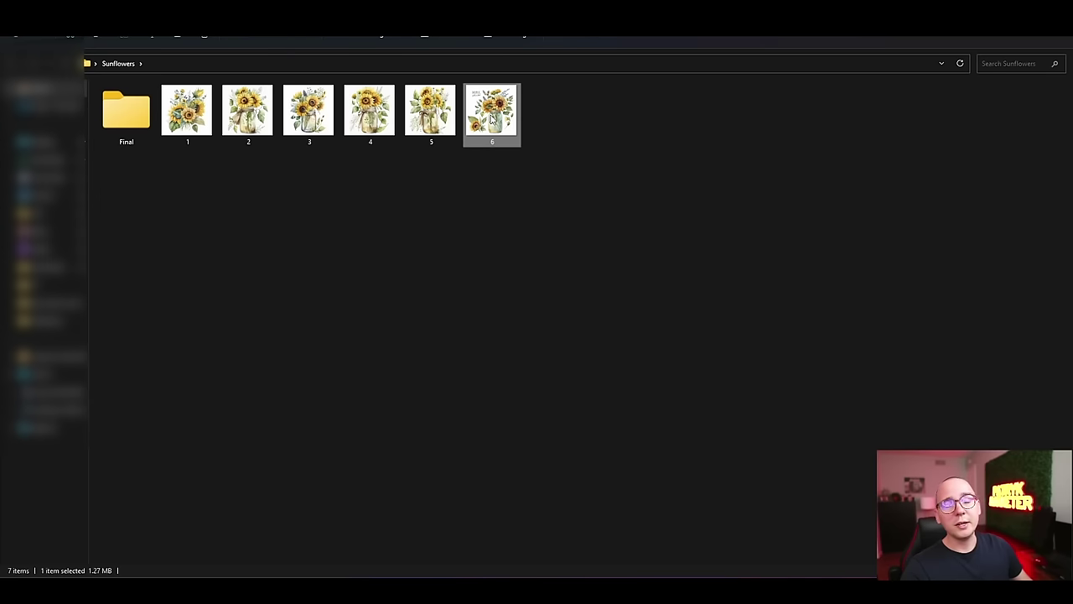
Open image 6 from the Sunflowers folder in Paint
right_click(490, 118)
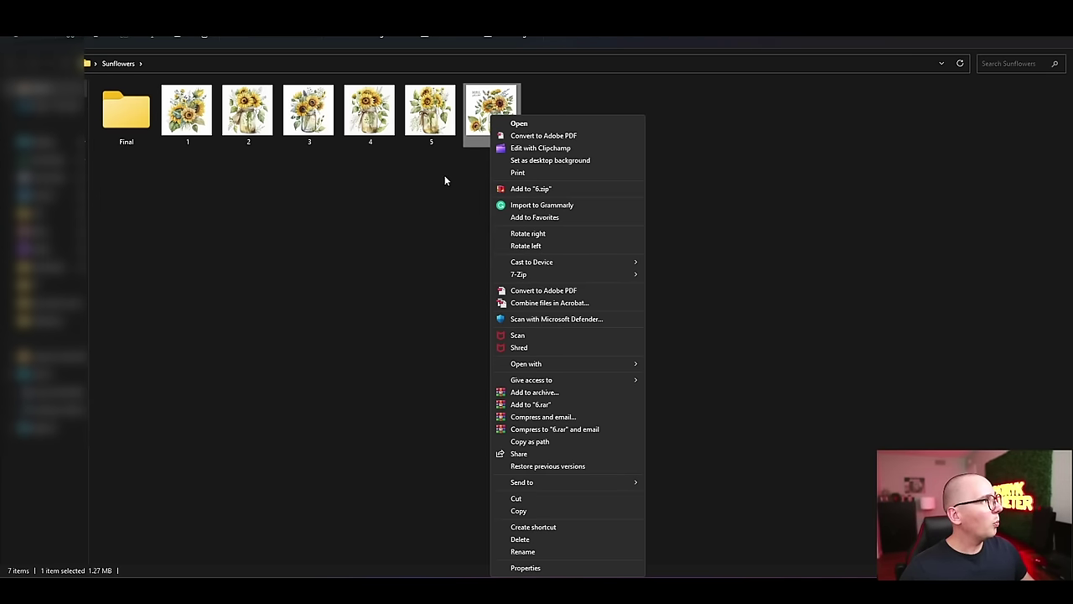
key(Escape)
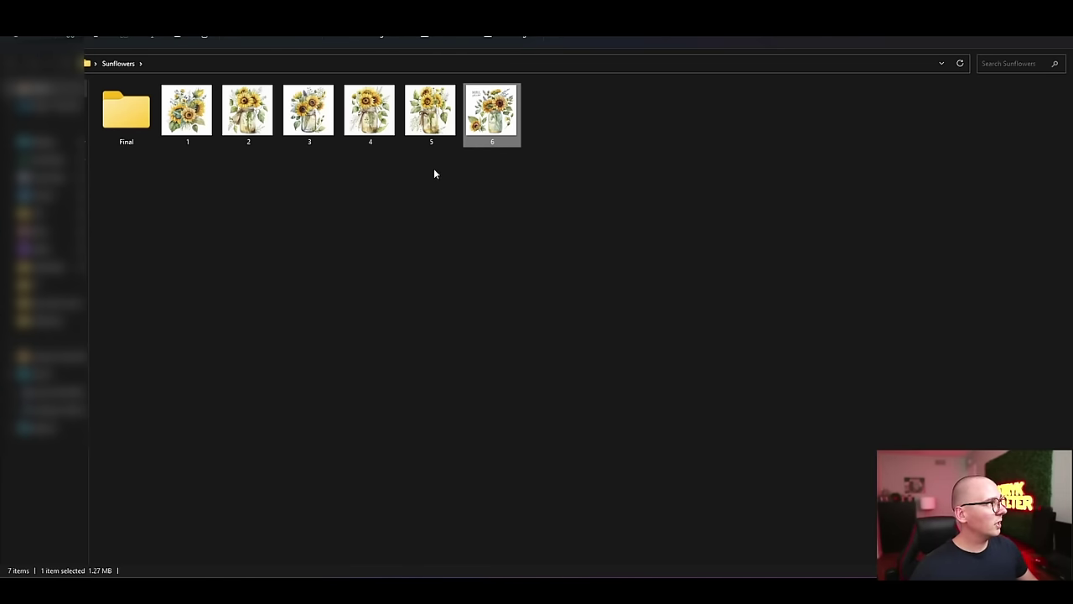
right_click(494, 110)
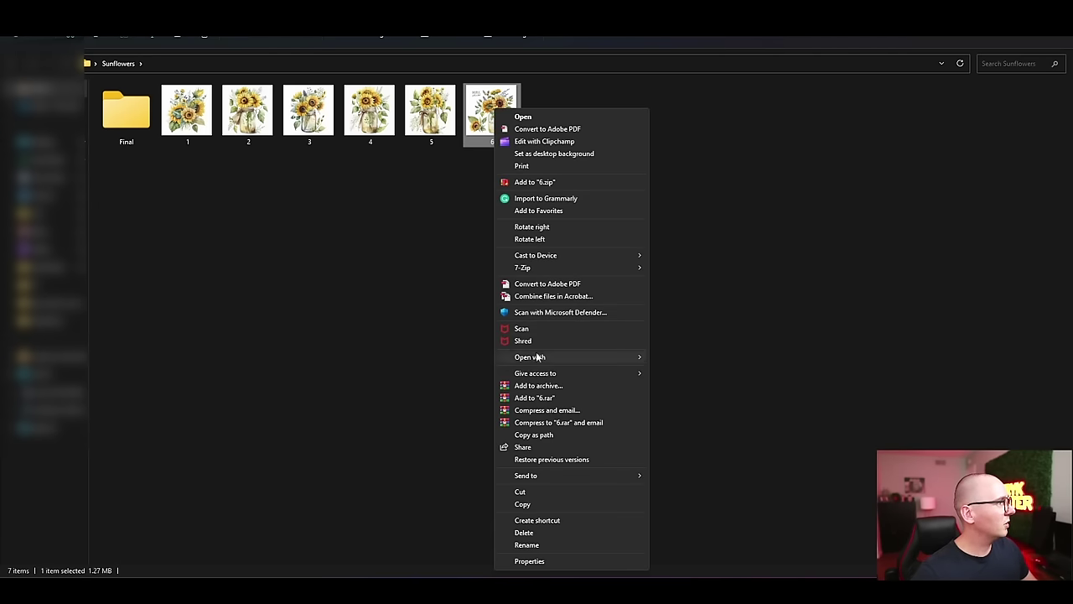
mouse_move(565, 356)
click(697, 393)
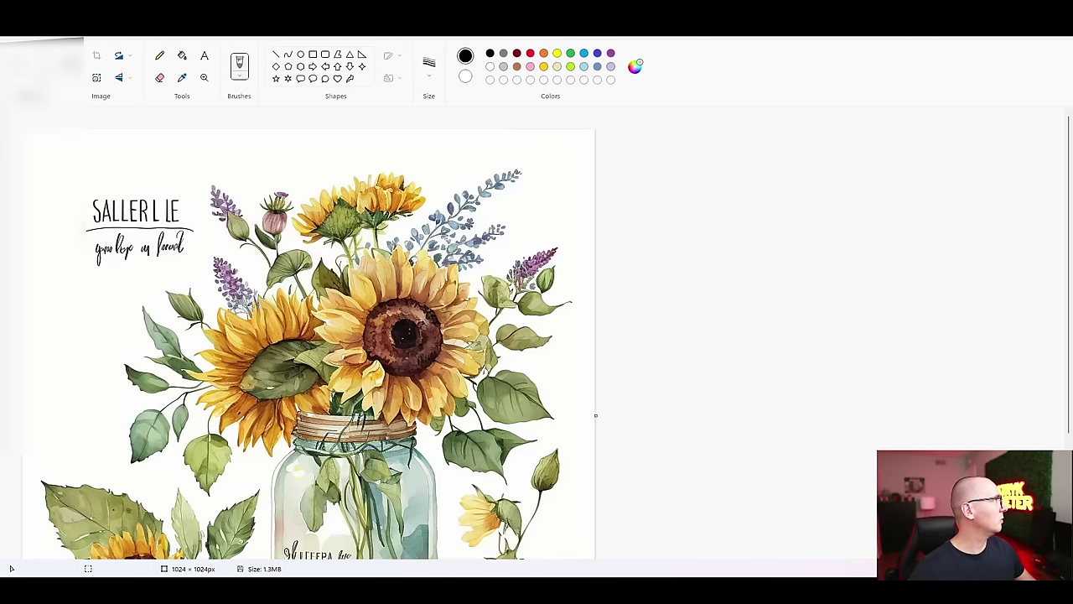
Select an area of about 218 × 138 px around the lettering beside the flowers, delete it, and check the jar's lettering
click(118, 56)
drag(85, 187, 205, 257)
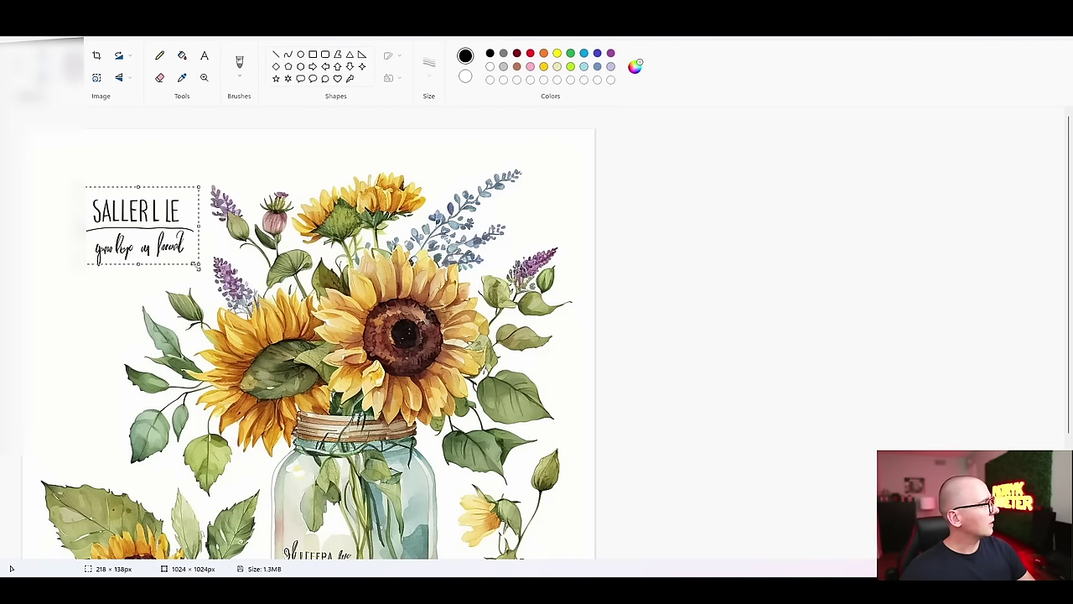
key(Delete)
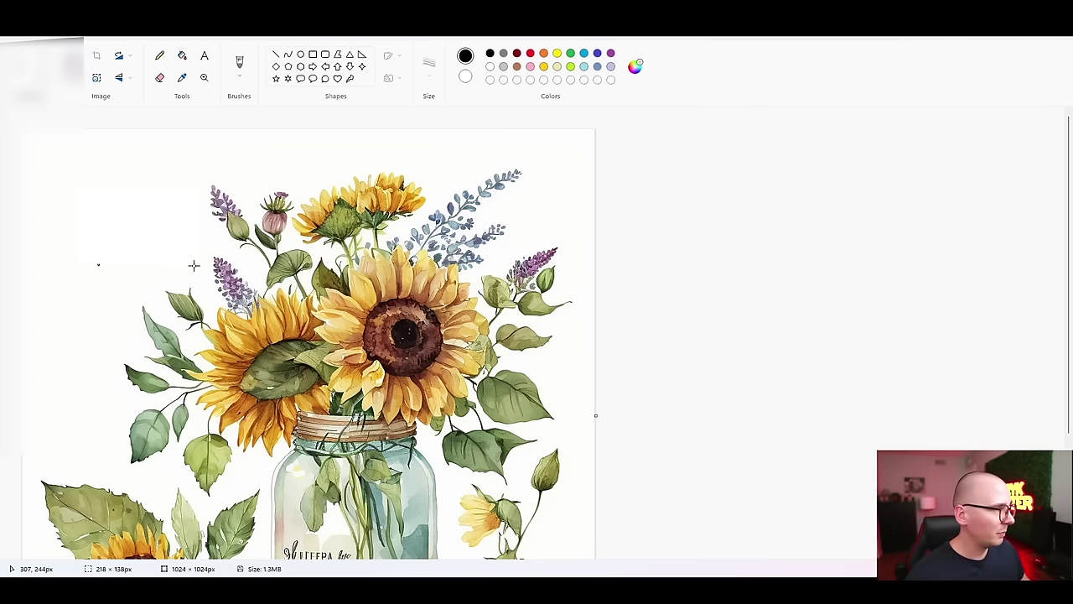
scroll(175, 250, down, 3)
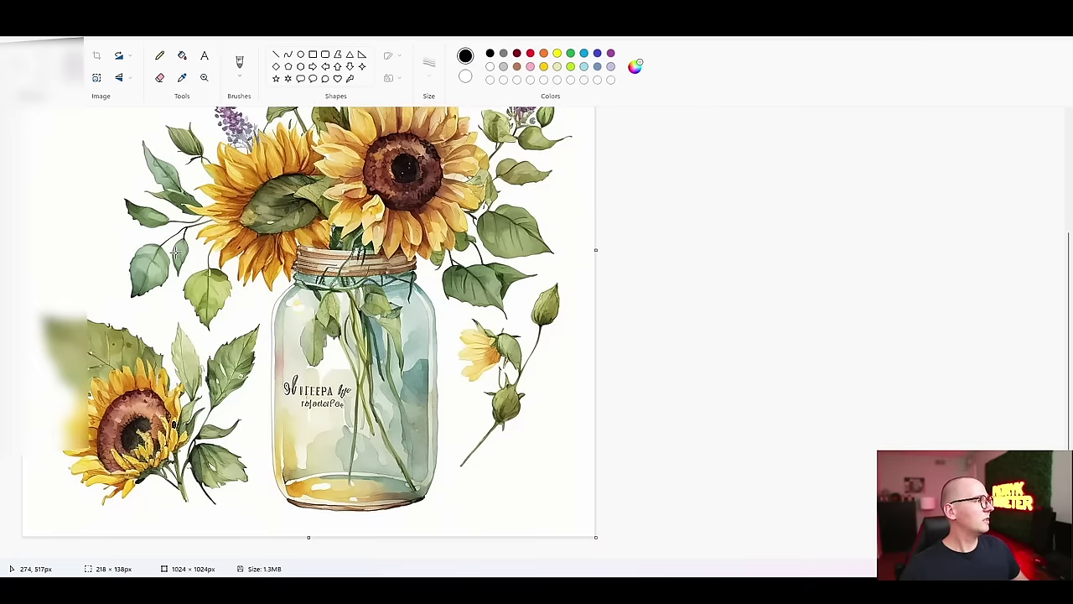
scroll(175, 251, up, 3)
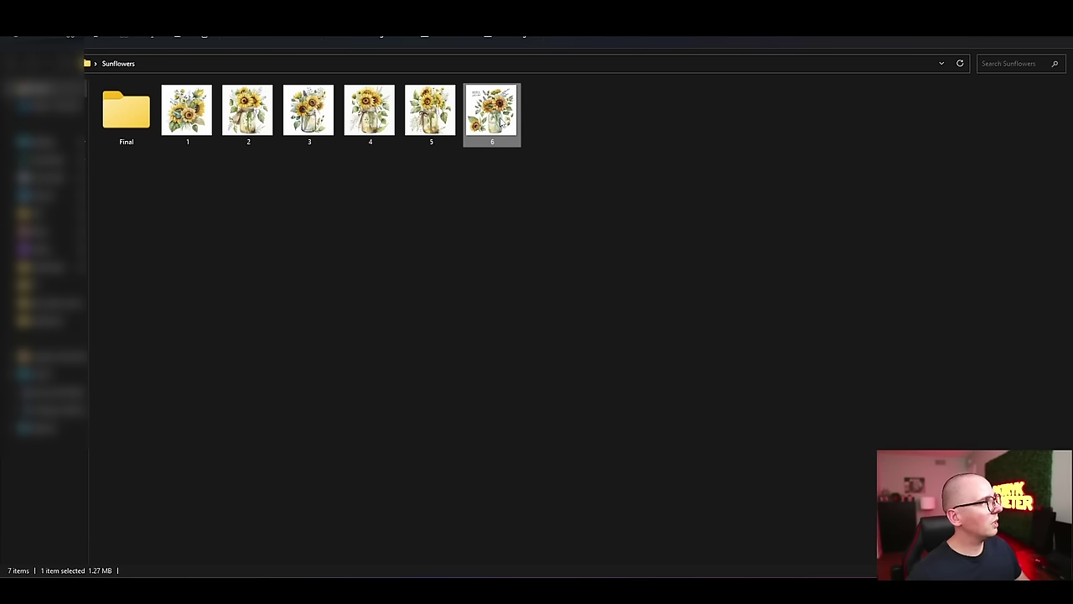
Return to the Sunflowers folder and open image 6 in Photoshop
right_click(501, 122)
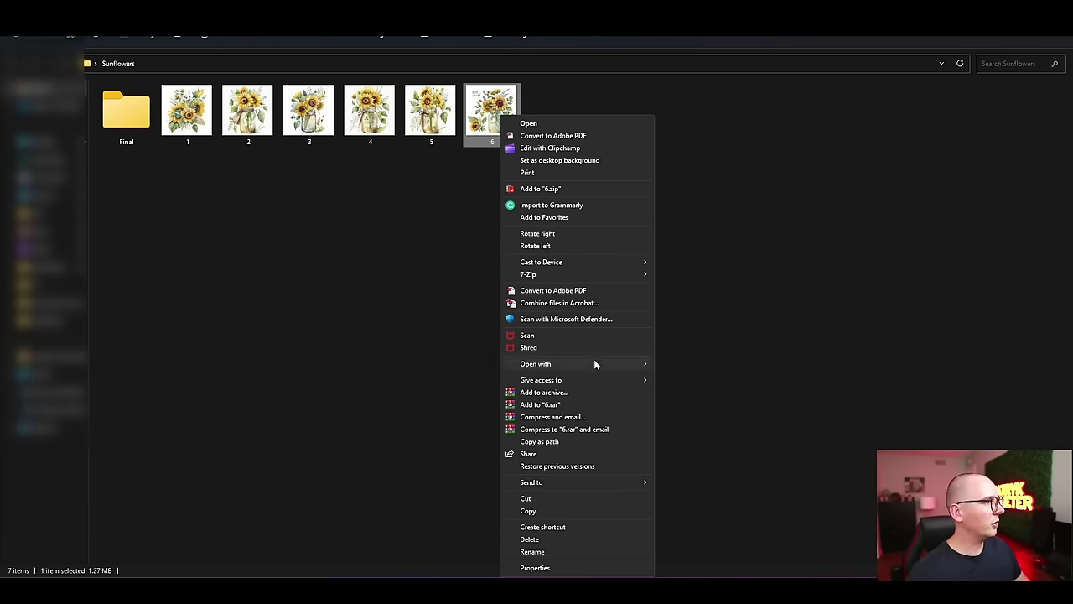
mouse_move(594, 363)
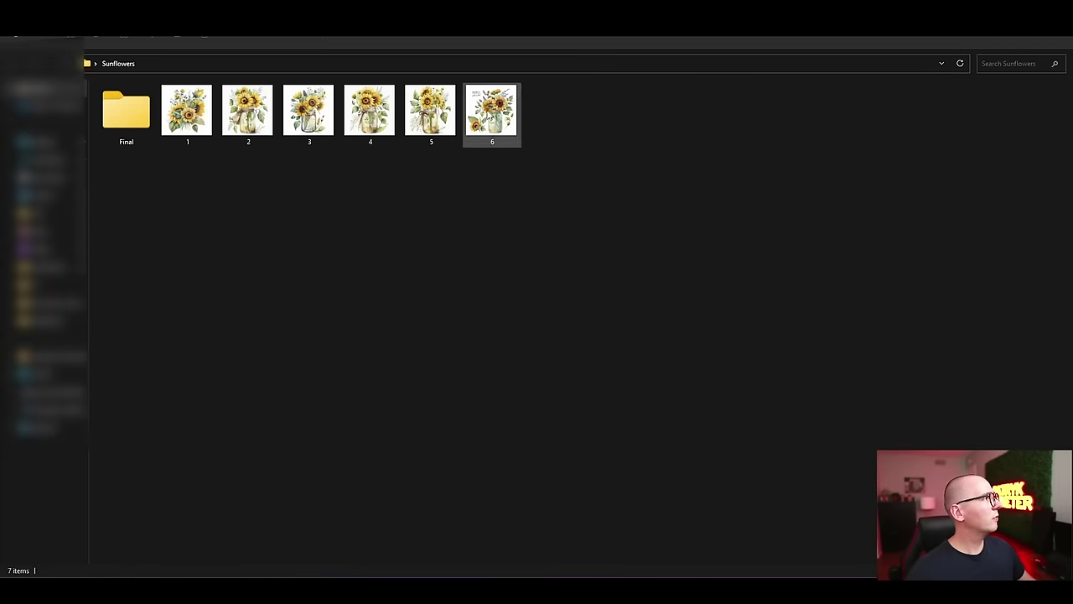
click(488, 114)
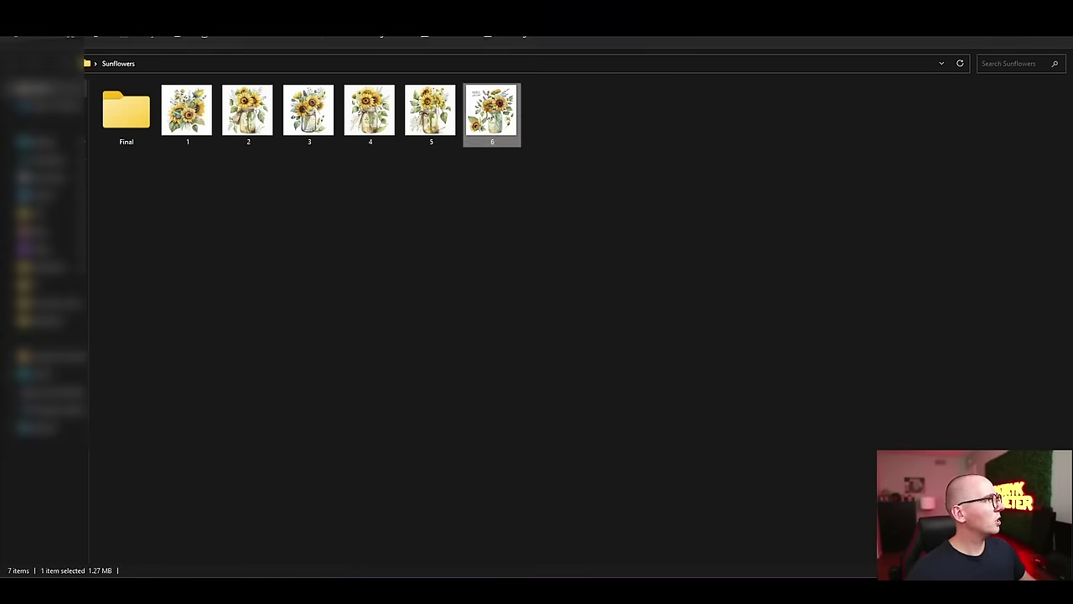
right_click(497, 138)
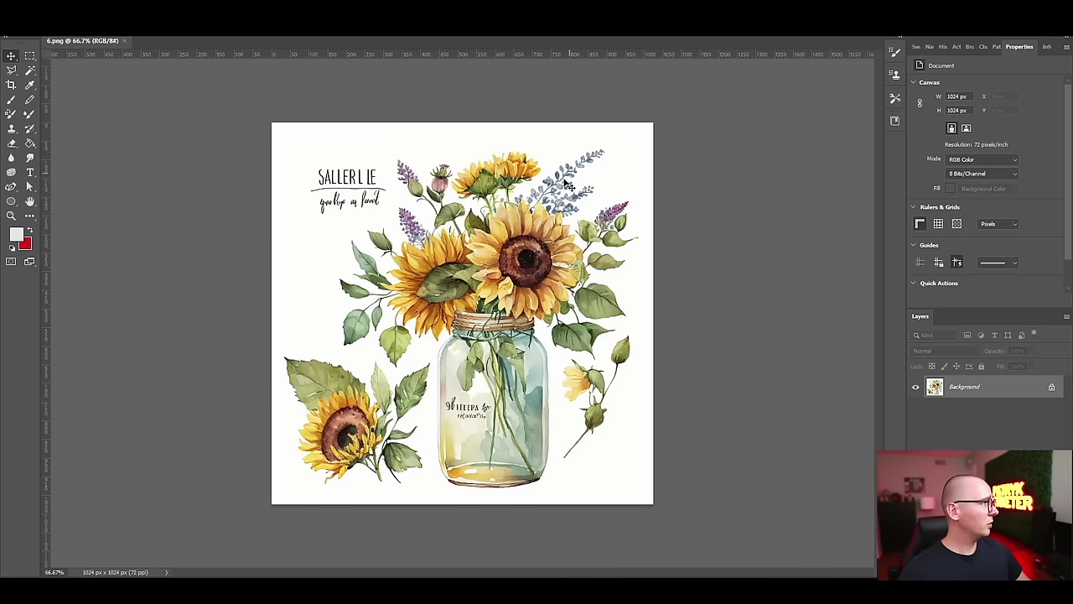
Select the lettering beside the flowers with a rectangular marquee and remove it with a Content-Aware fill at 100% opacity
key(ctrl+0)
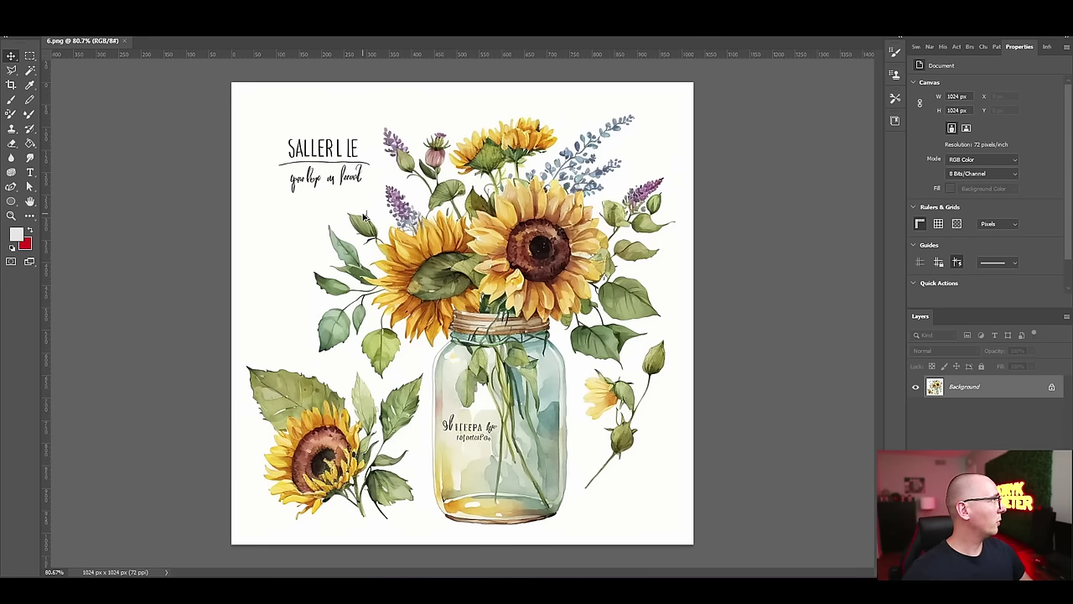
scroll(364, 217, up, 1)
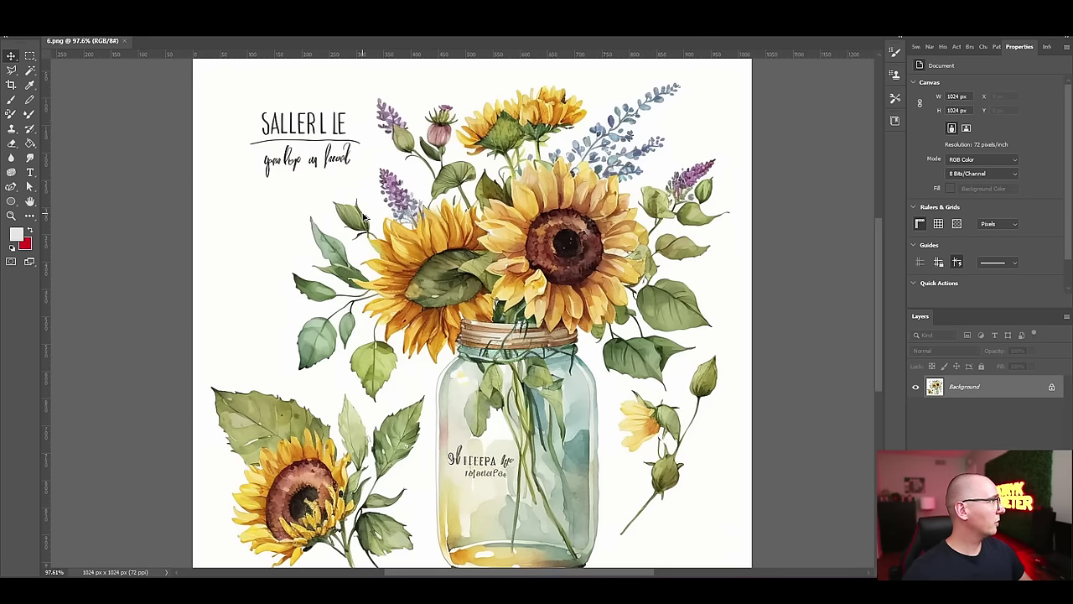
click(30, 57)
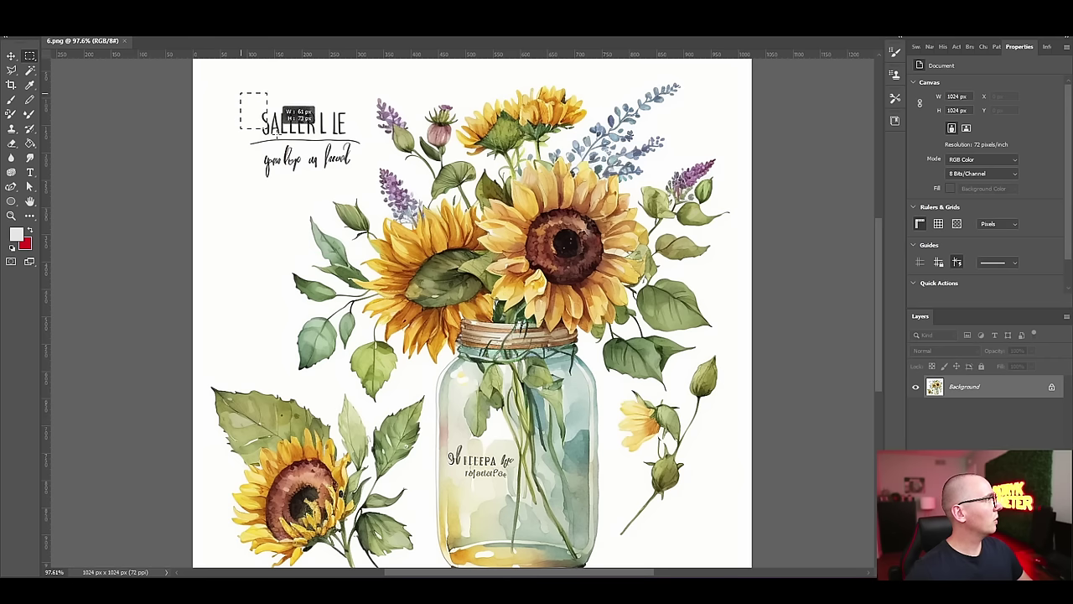
drag(267, 130, 366, 176)
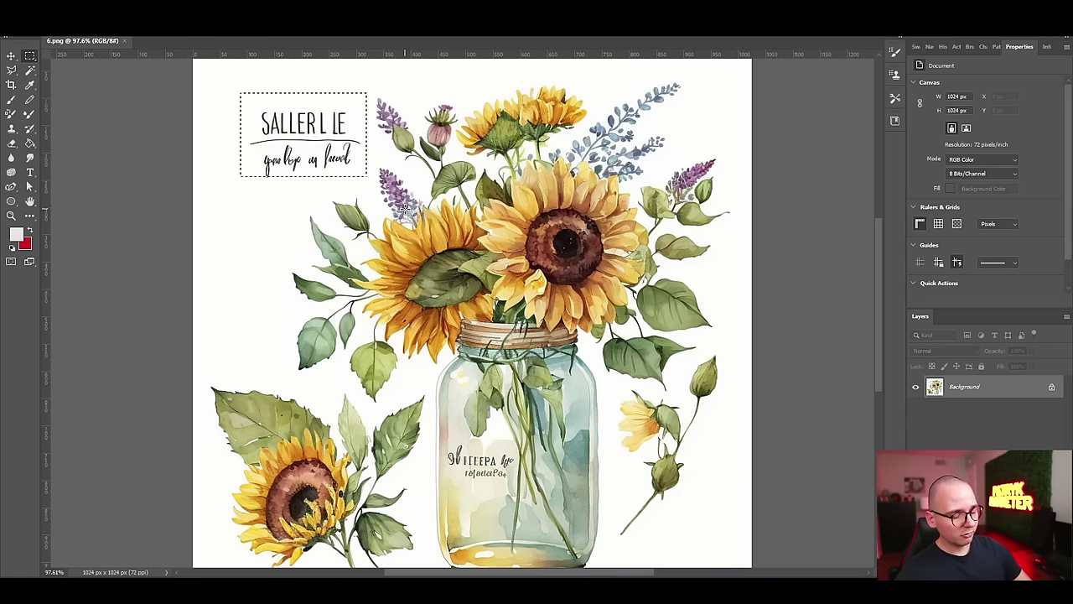
key(i)
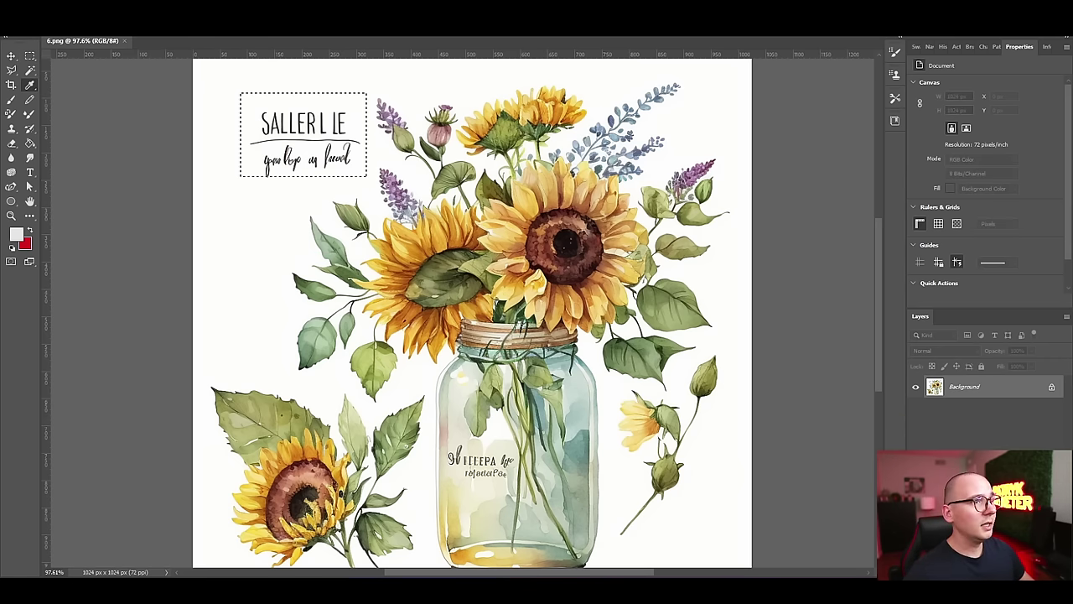
key(Delete)
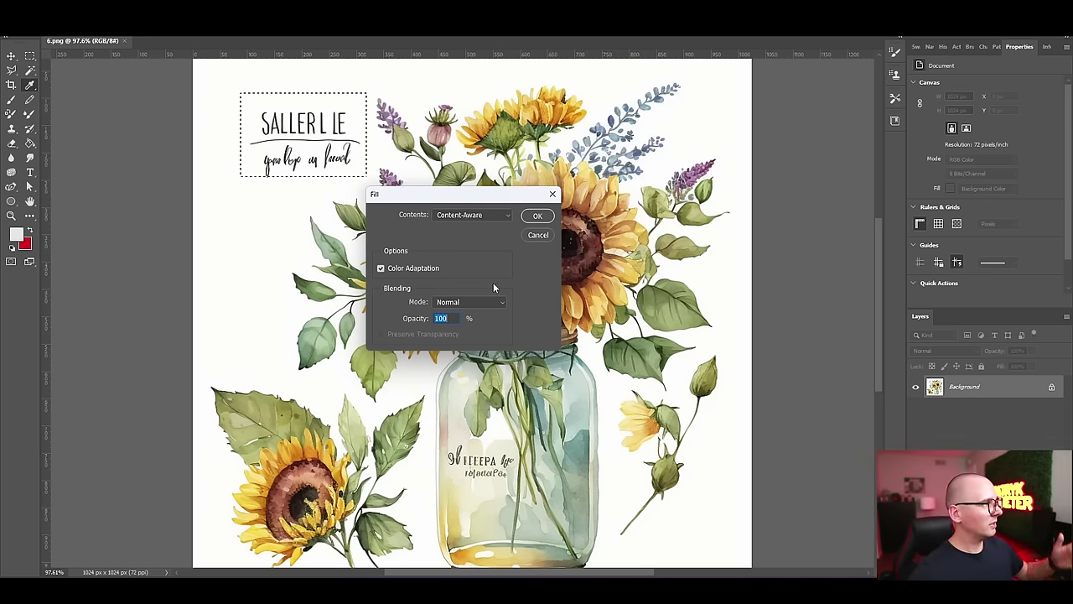
click(544, 217)
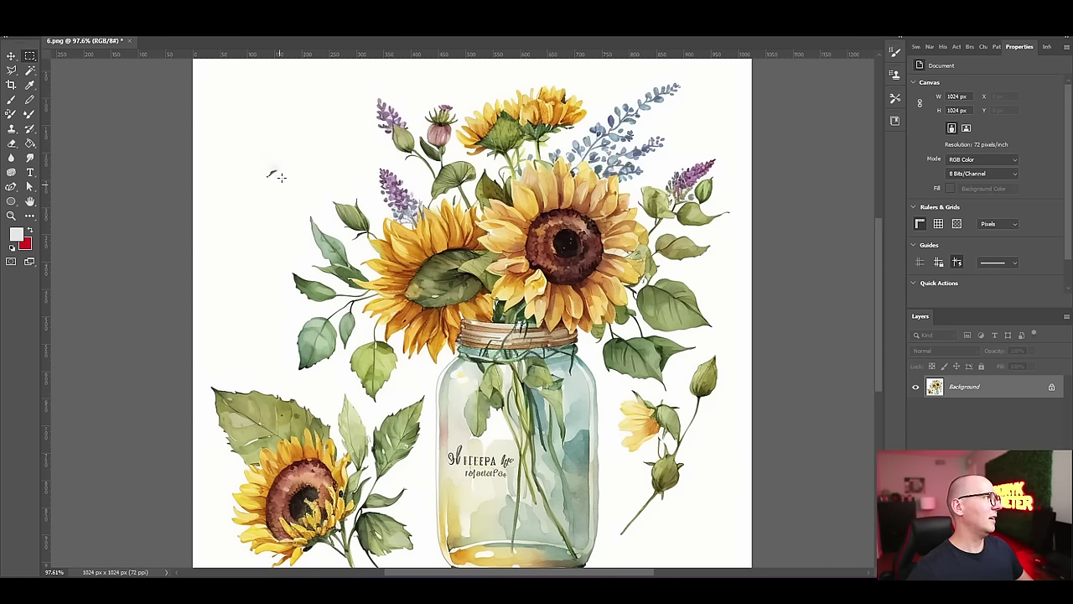
Select the small leftover mark where the lettering was, remove it with a Content-Aware fill, and clear the selection
drag(295, 158, 250, 192)
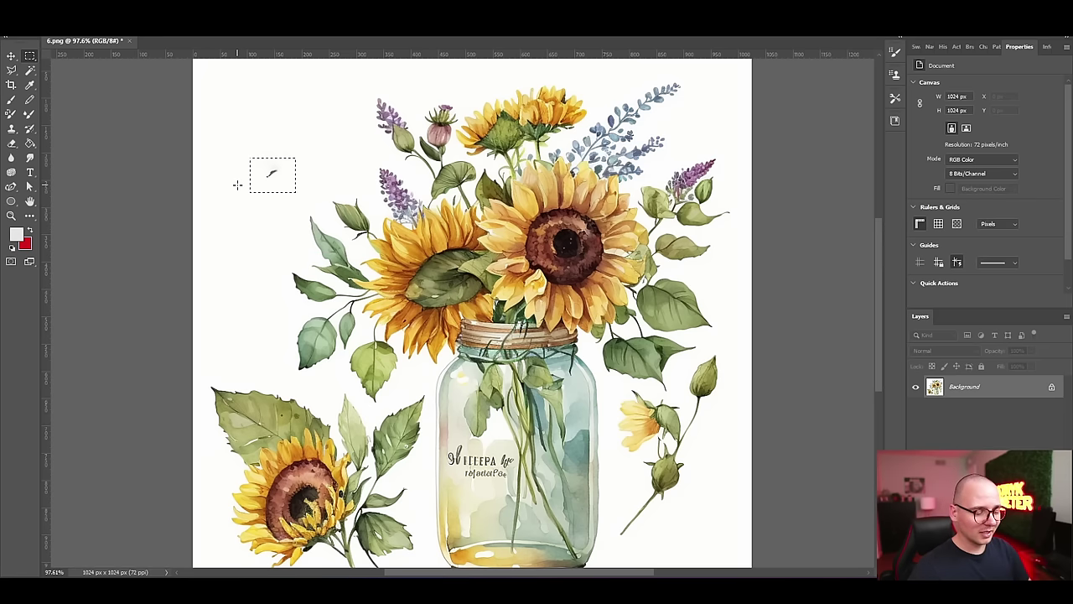
key(Delete)
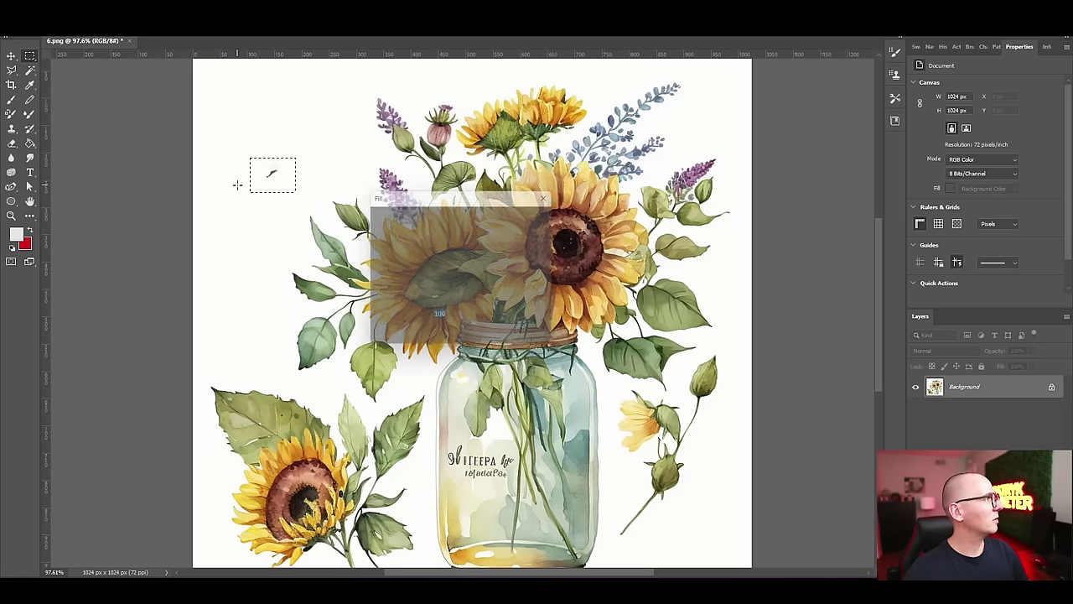
click(536, 217)
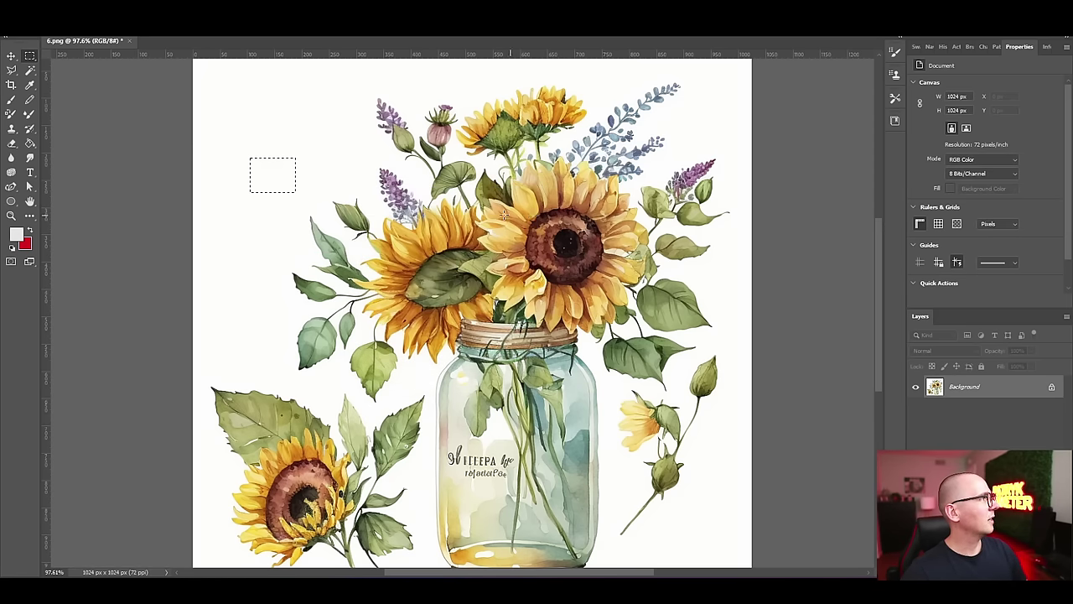
key(ctrl+d)
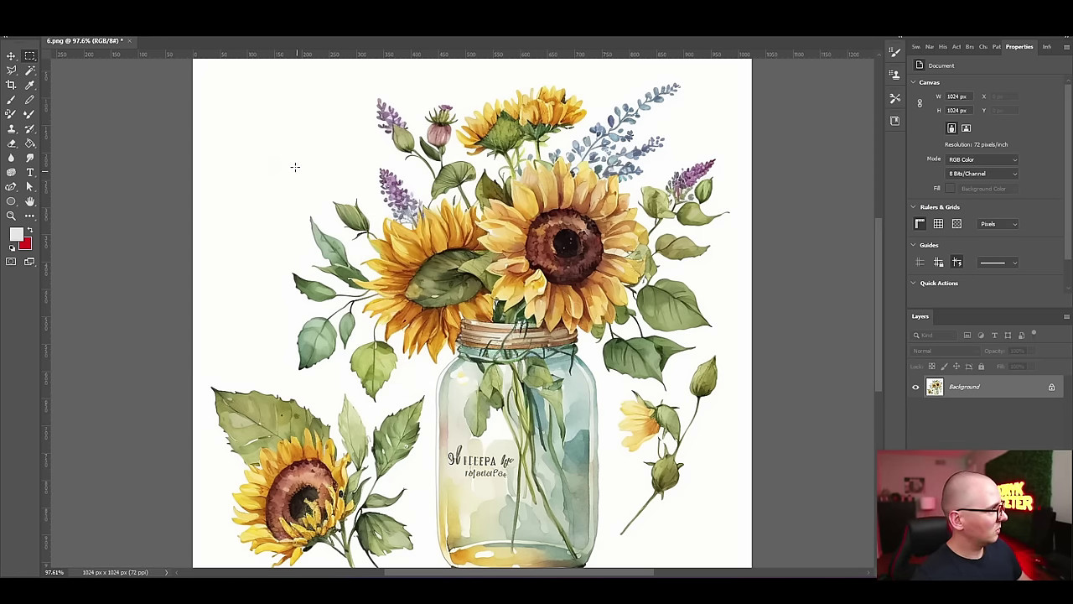
Remove the lettering on the glass jar with a rectangular selection and Content-Aware fill, clear the selection, and check the whole image
scroll(466, 421, down, 2)
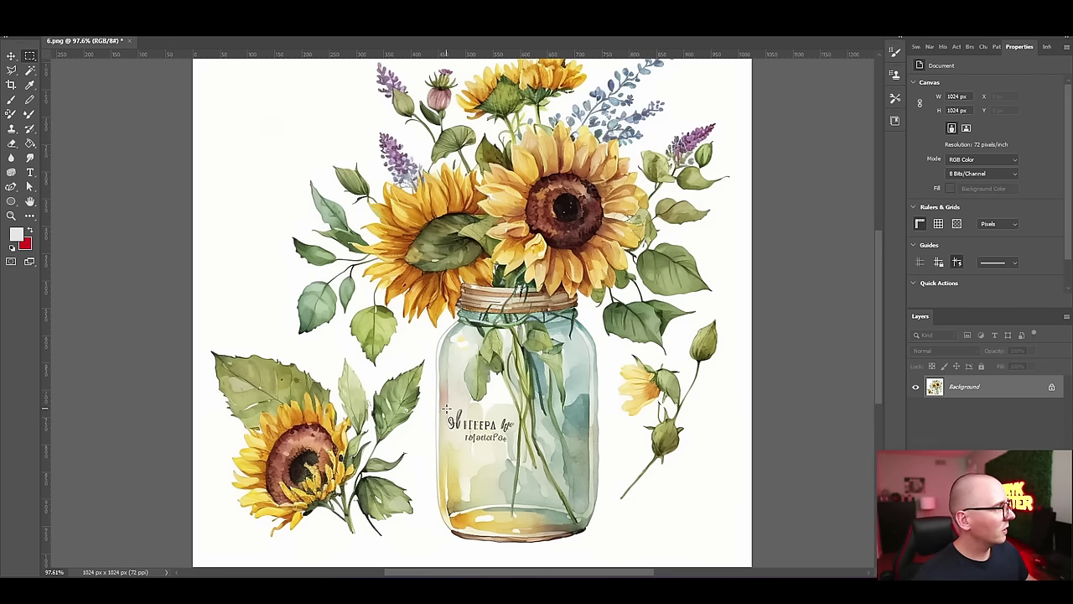
drag(447, 409, 515, 446)
key(shift+BackSpace)
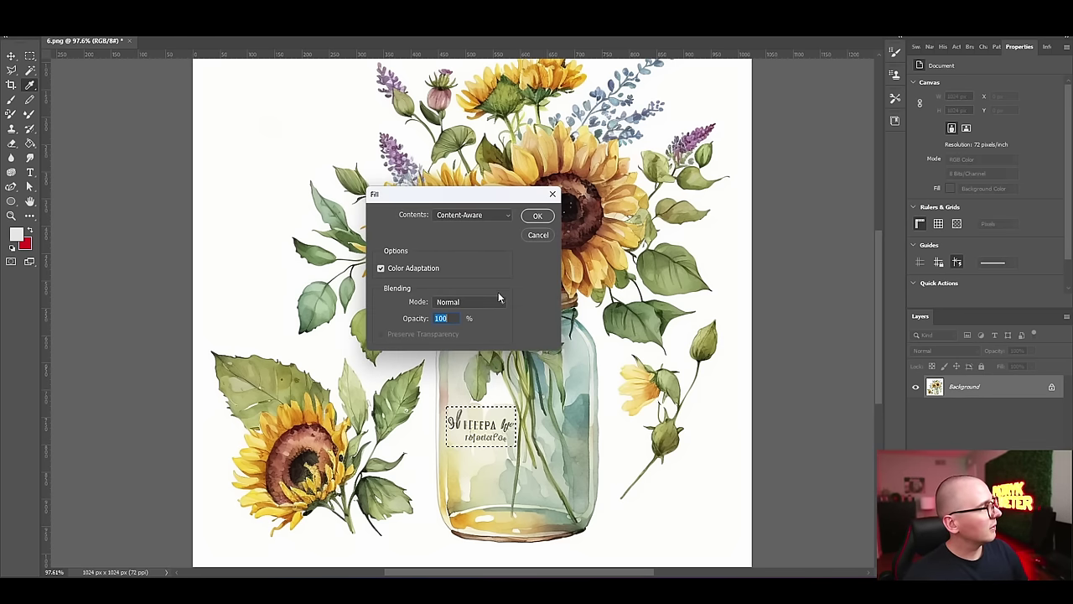
click(550, 220)
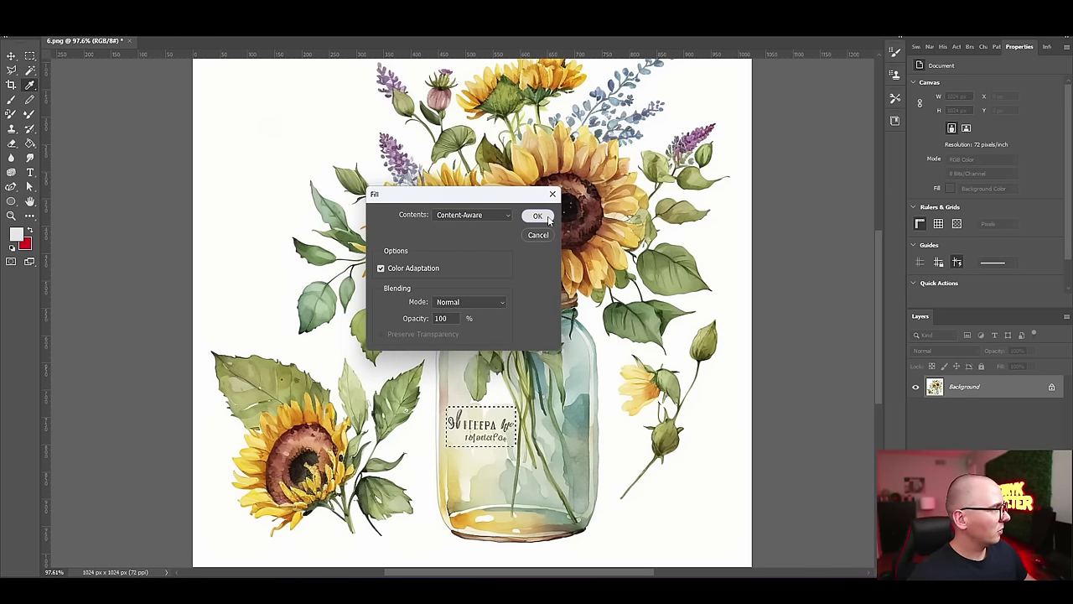
key(ctrl+d)
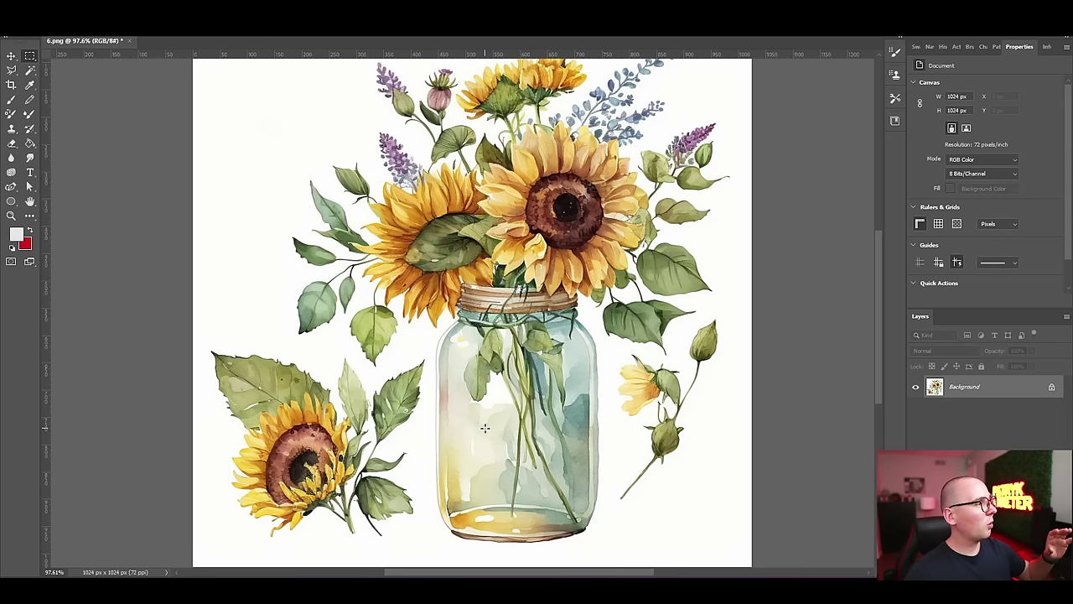
scroll(485, 429, down, 2)
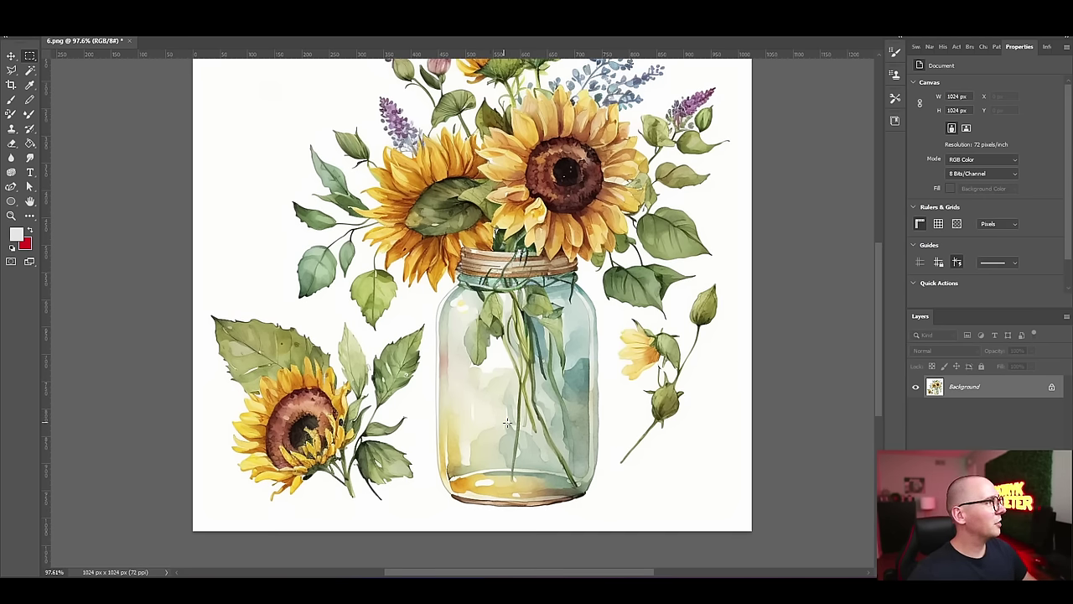
scroll(545, 373, up, 1)
scroll(546, 373, up, 5)
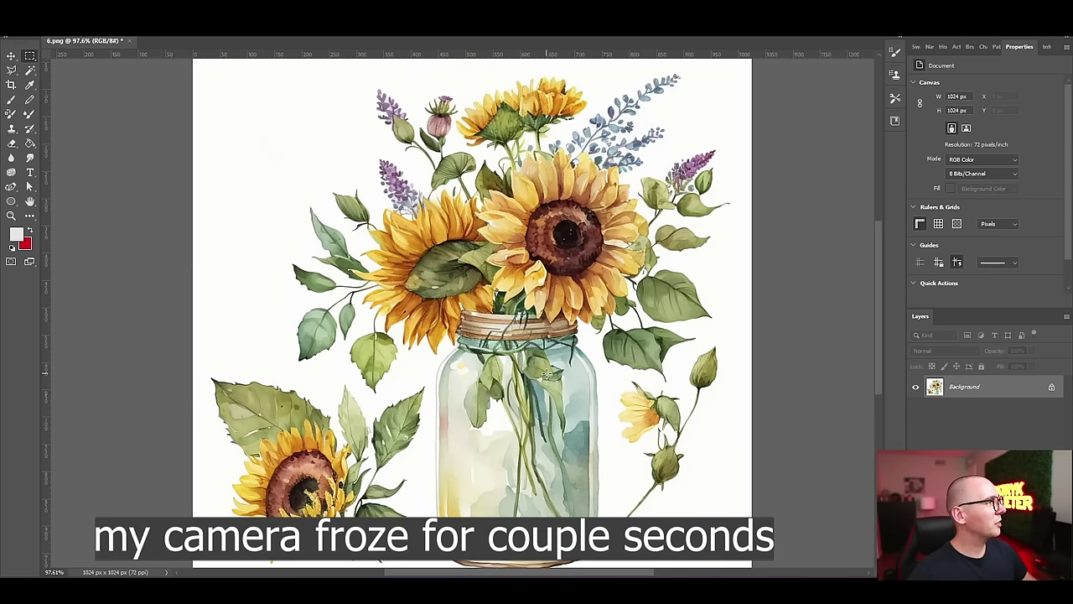
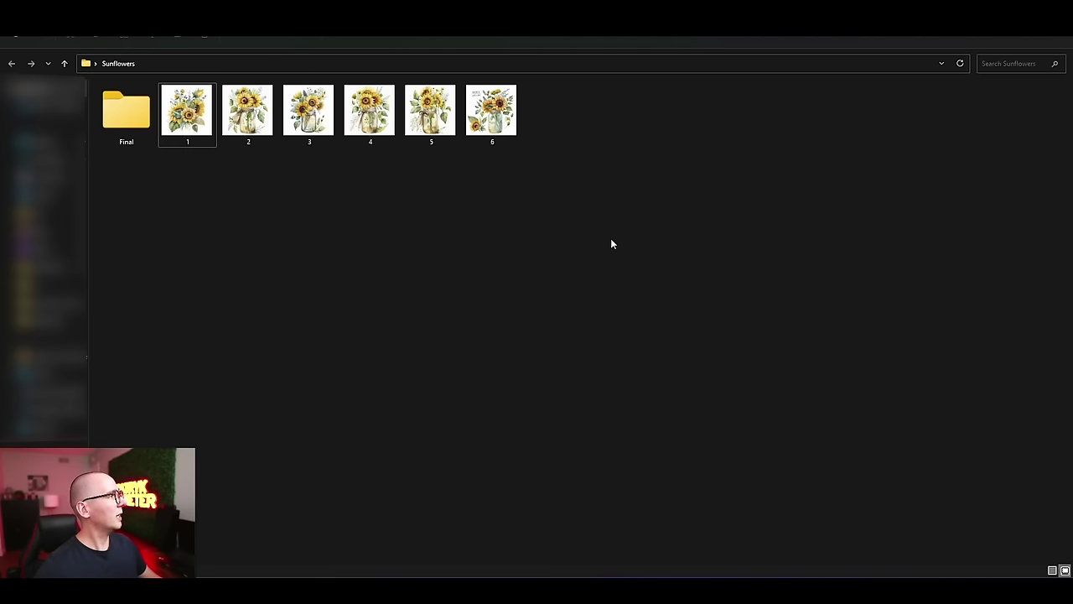
Open image 1 from the Sunflowers folder in Photoshop
drag(611, 239, 201, 109)
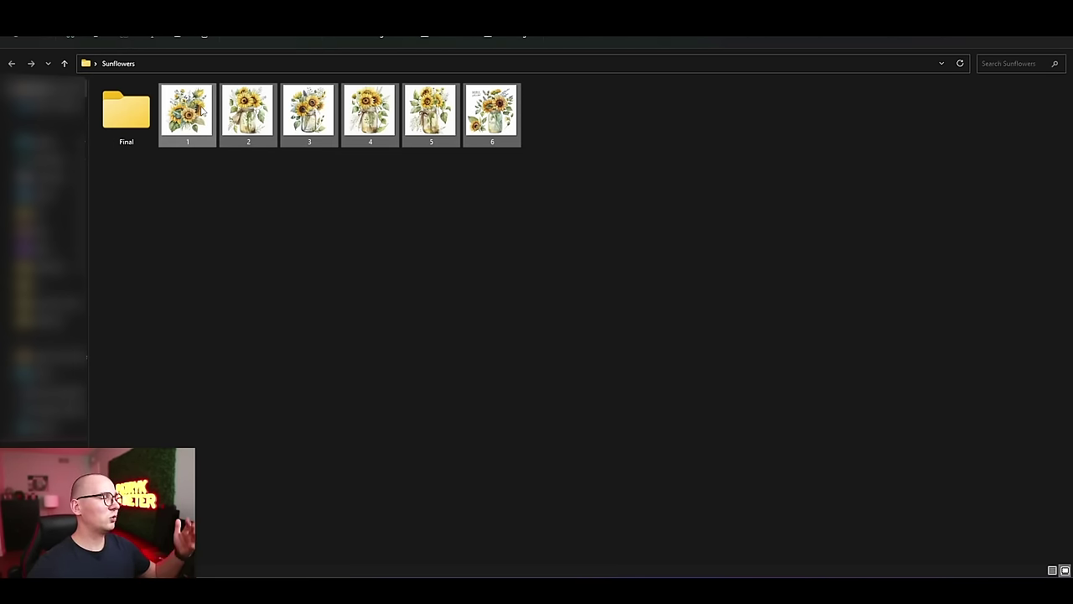
click(457, 211)
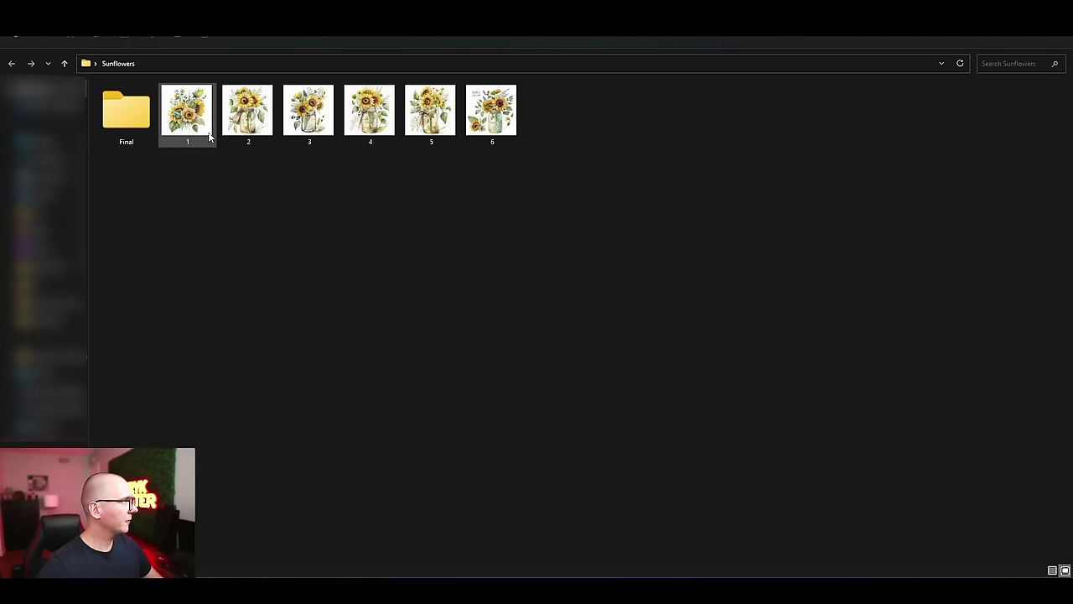
mouse_move(209, 138)
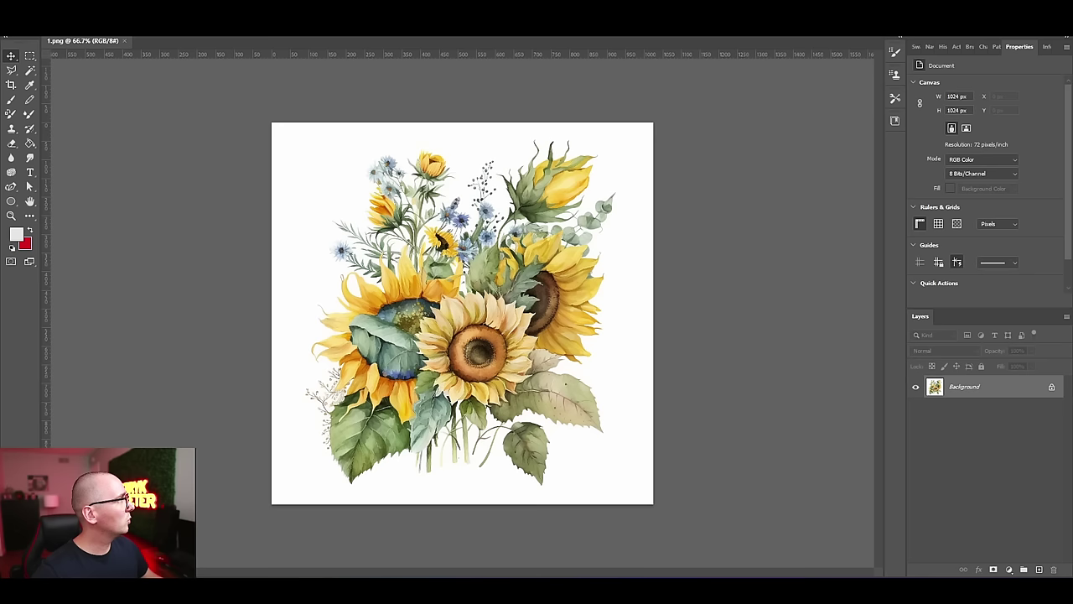
Upscale image 1 by setting its resolution to 400 pixels/inch in Image Size, and check the whole picture
key(alt+i)
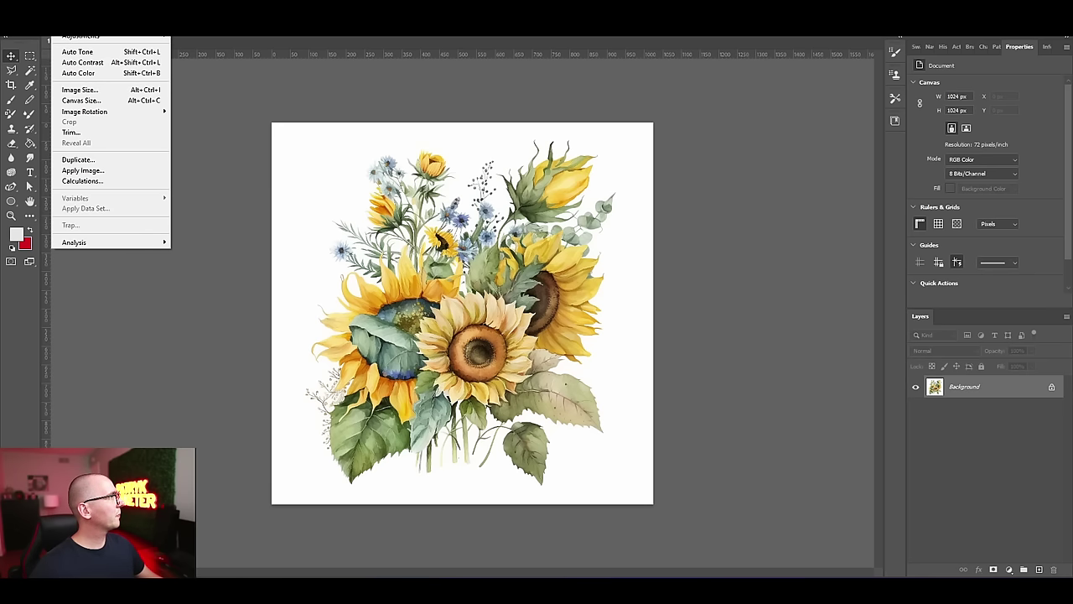
click(80, 90)
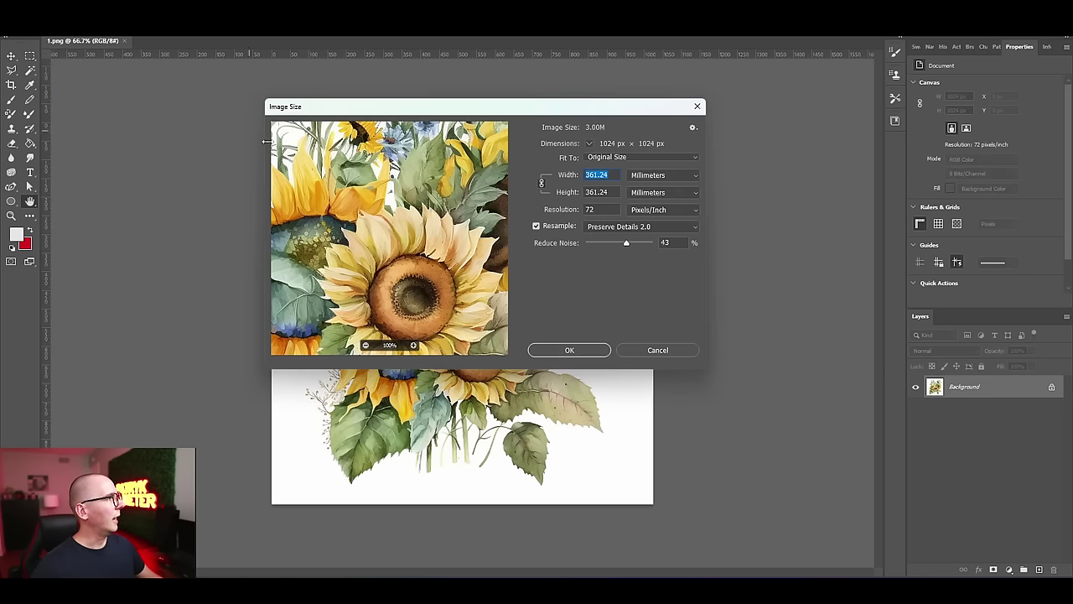
double_click(599, 211)
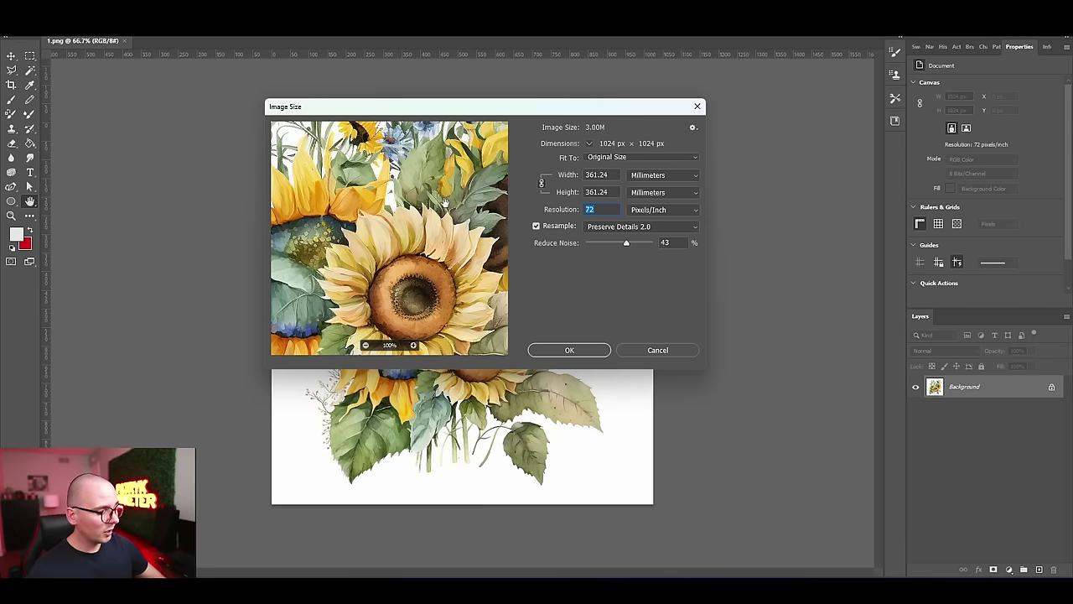
text(300)
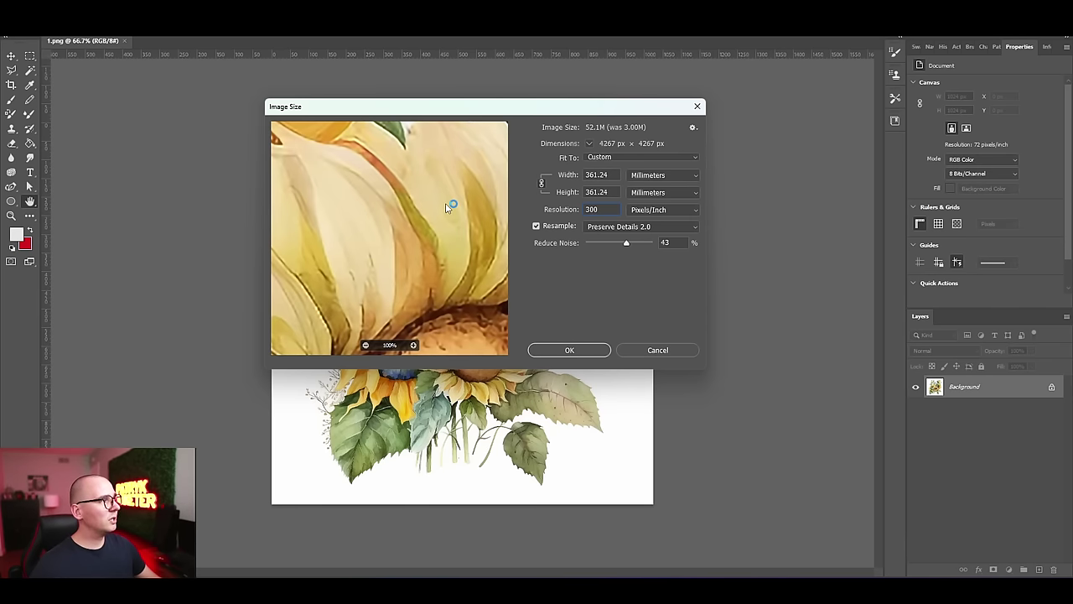
key(ctrl+a)
text(400)
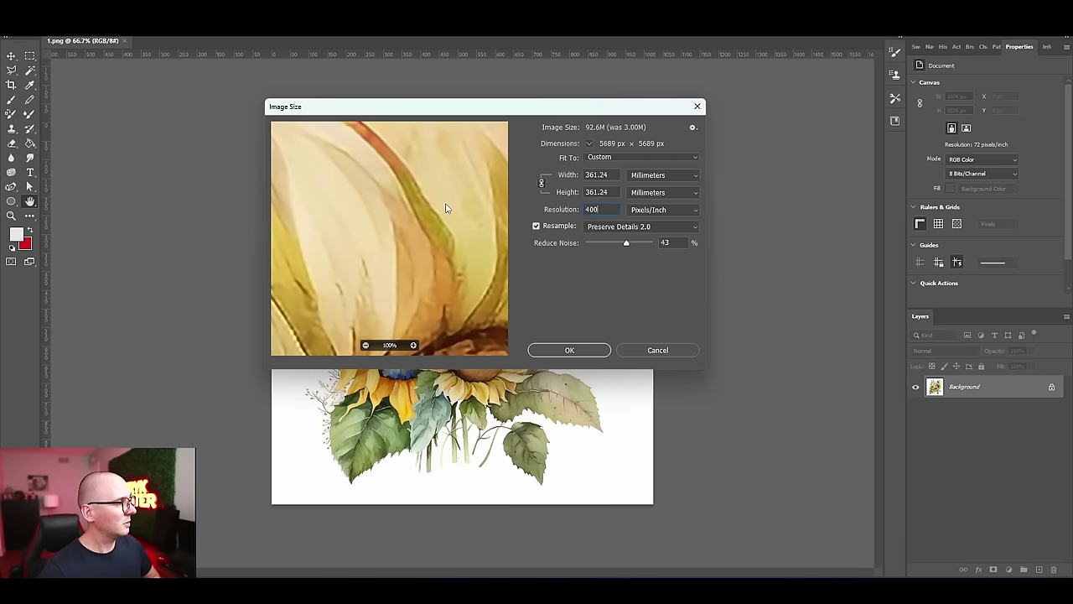
click(585, 350)
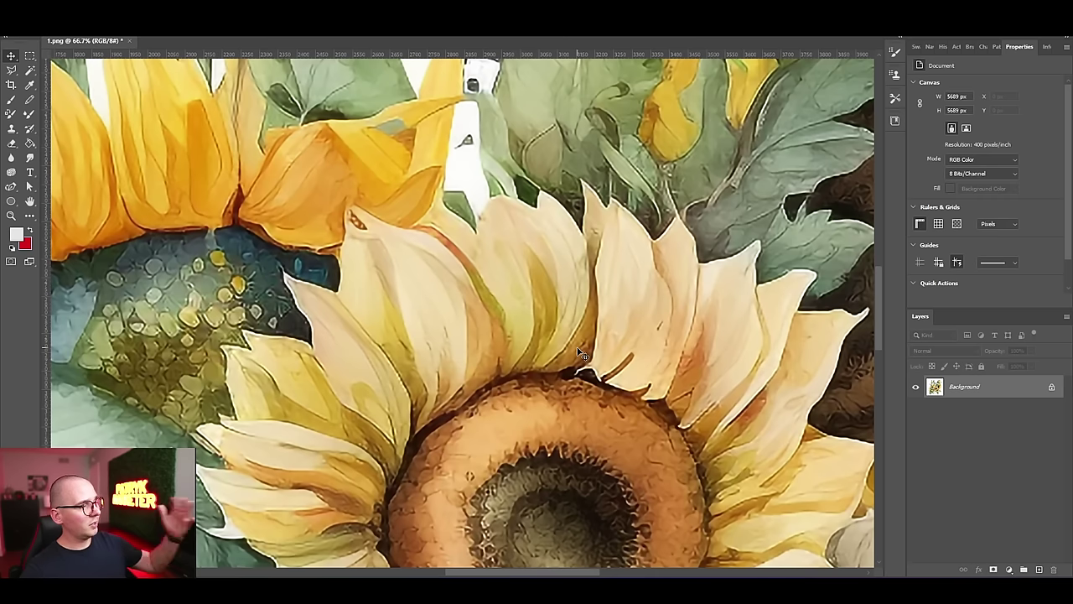
scroll(584, 355, down, 6)
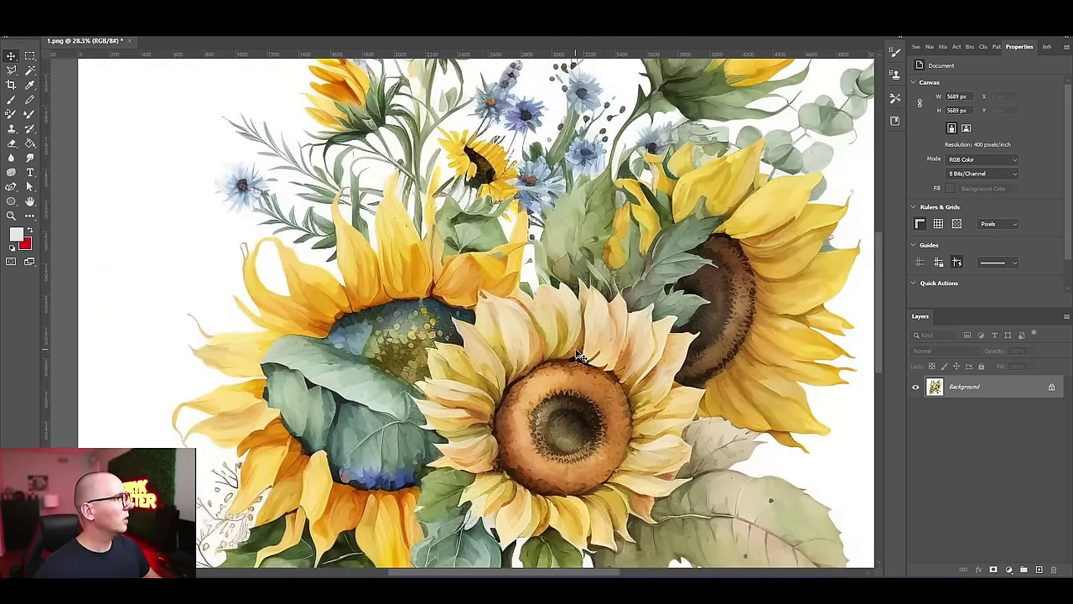
scroll(578, 354, down, 2)
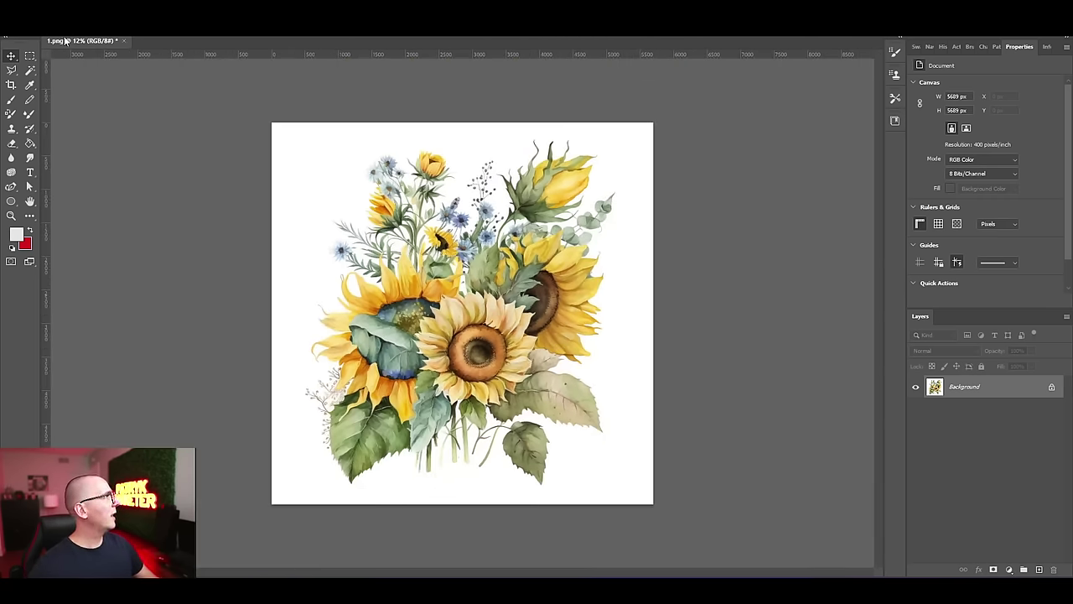
key(alt+f)
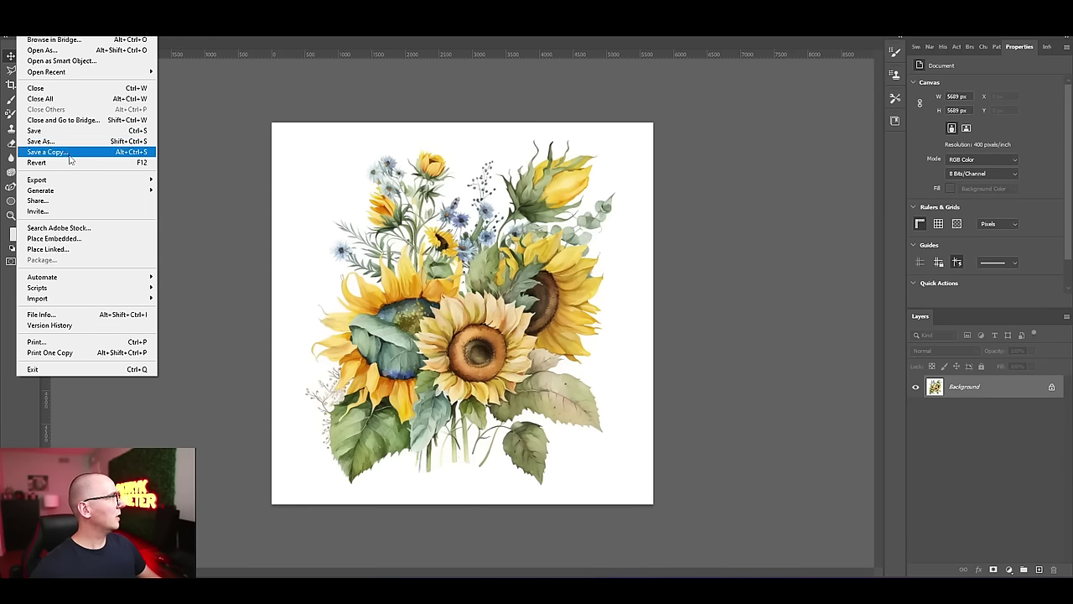
mouse_move(70, 185)
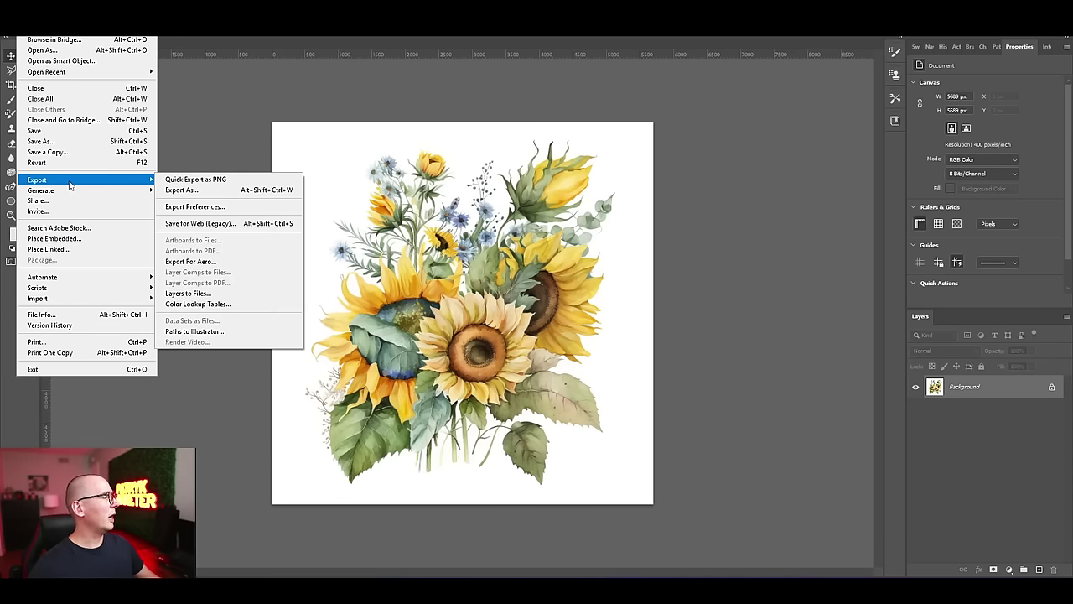
click(201, 189)
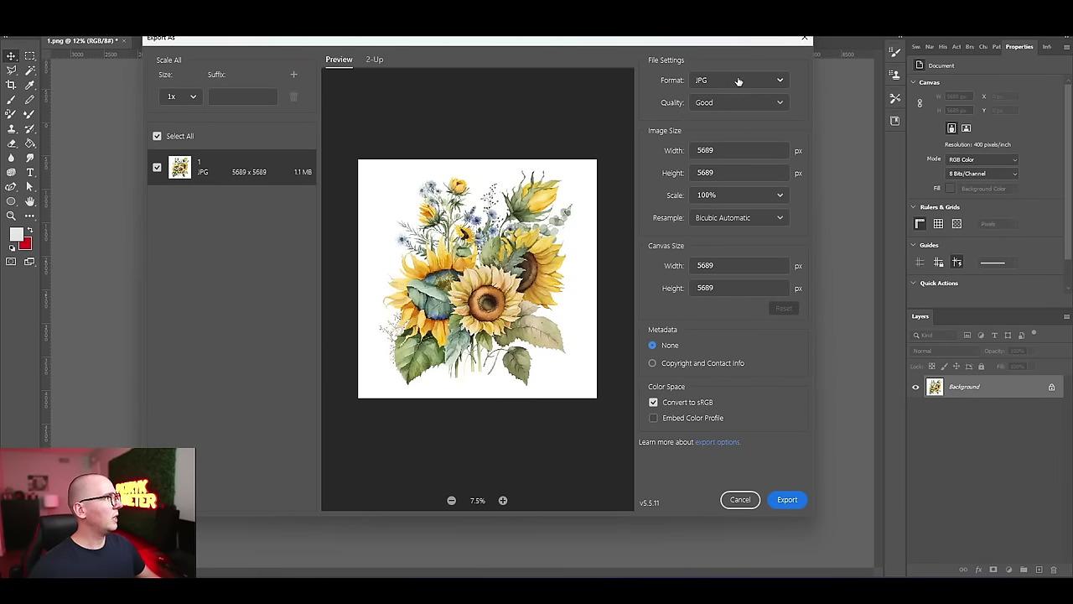
click(738, 80)
click(711, 102)
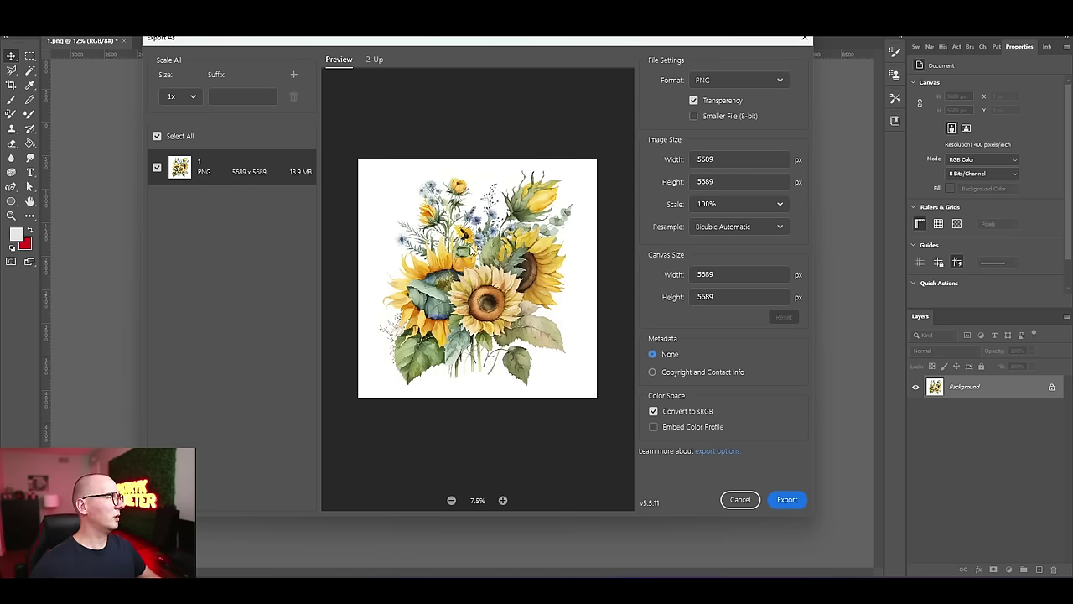
click(800, 502)
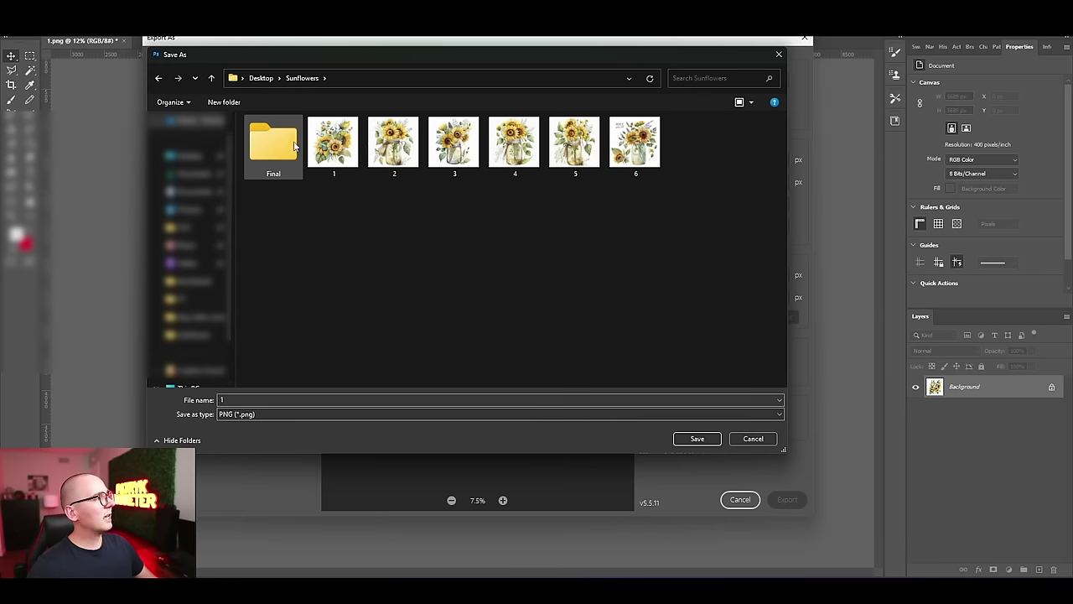
double_click(279, 151)
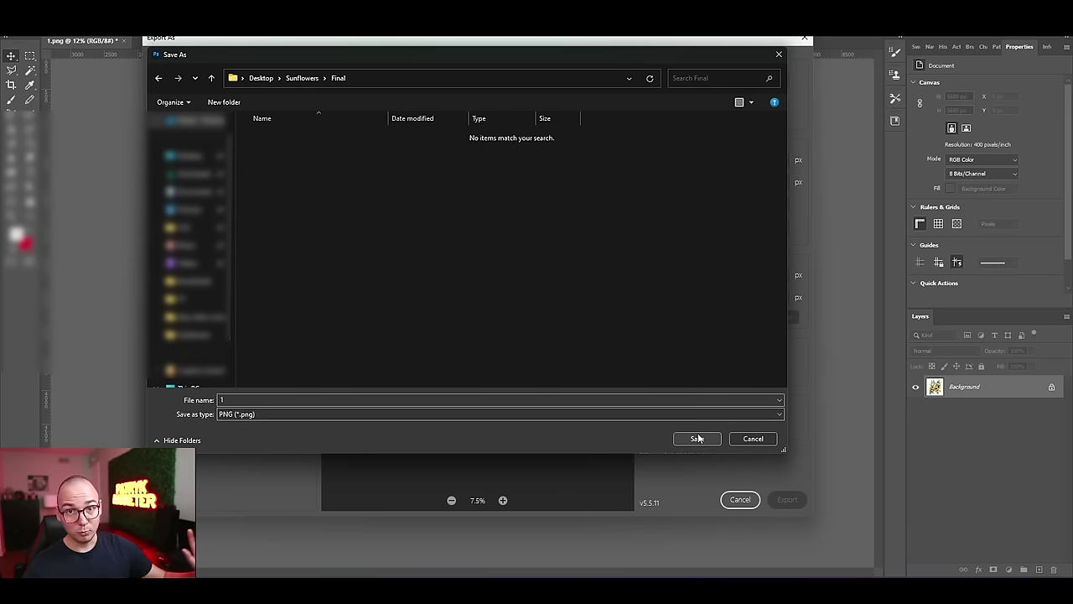
click(778, 53)
click(805, 40)
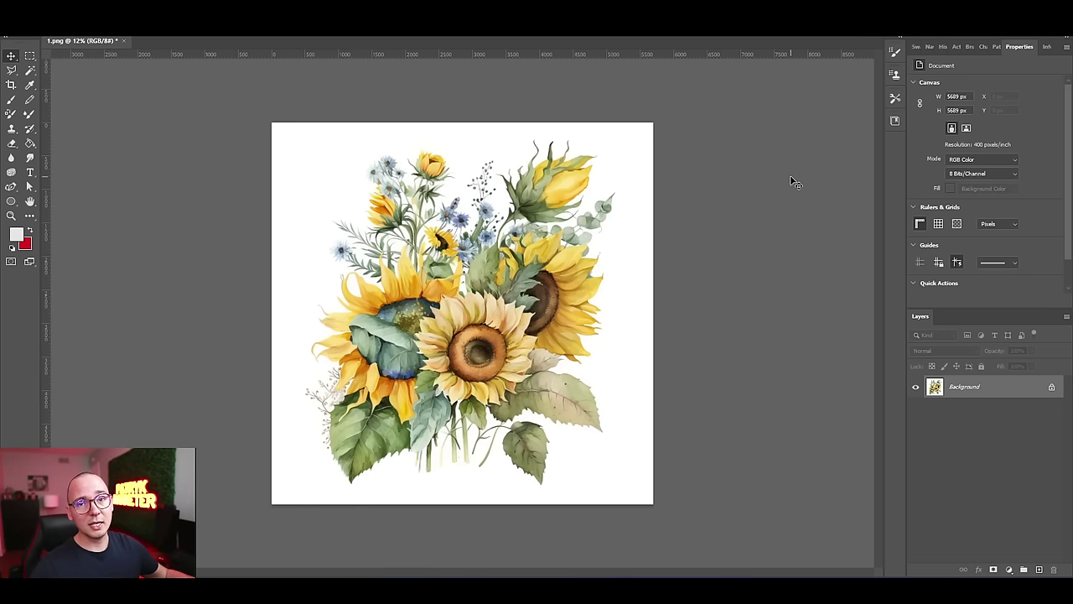
Create a new action named Upscaling in the Default Actions set
click(956, 47)
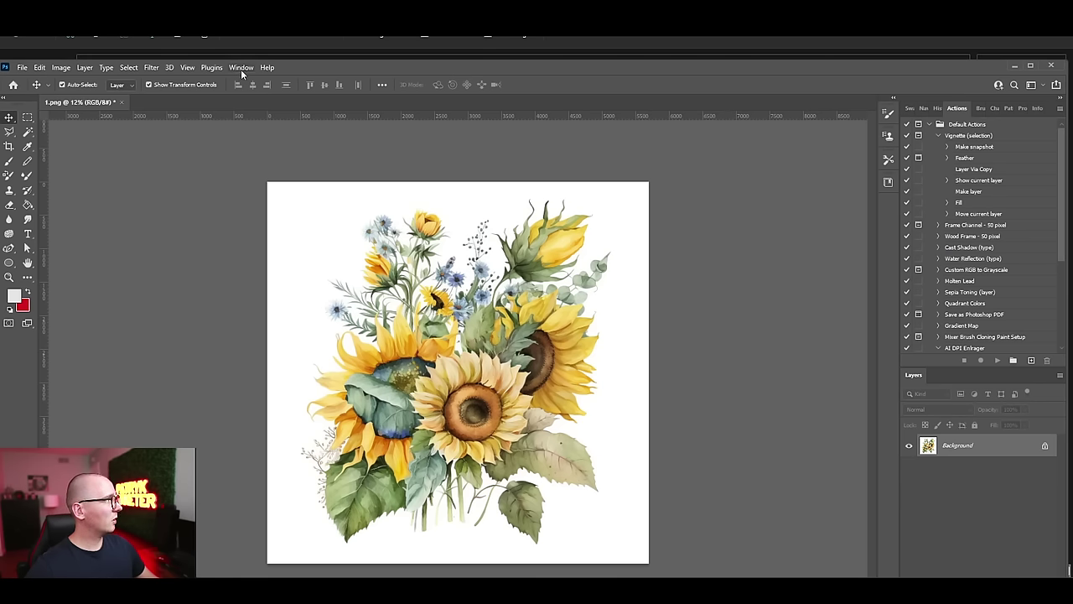
click(240, 67)
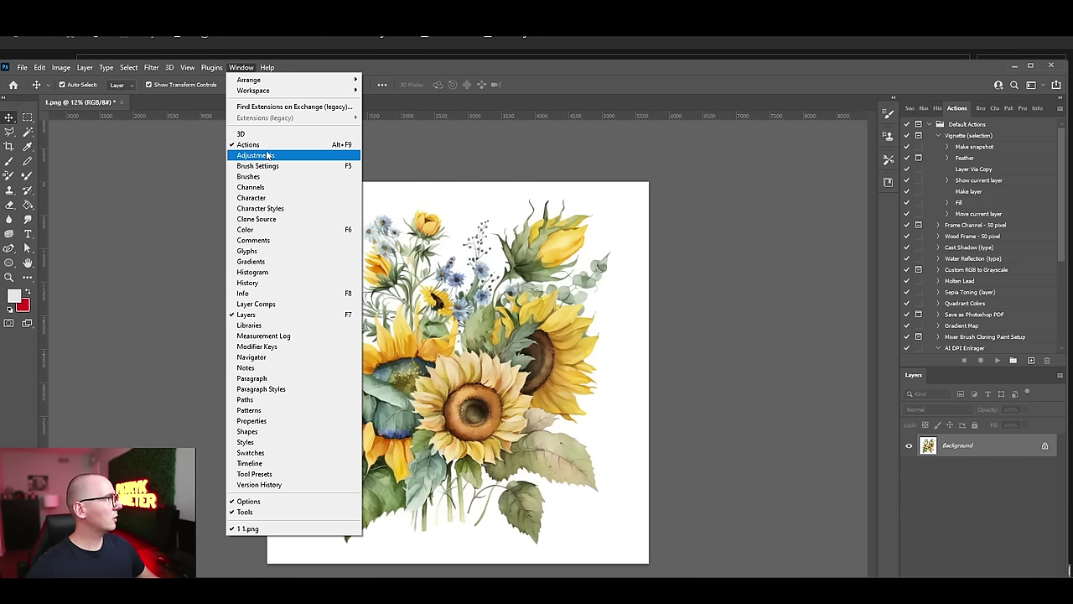
click(958, 109)
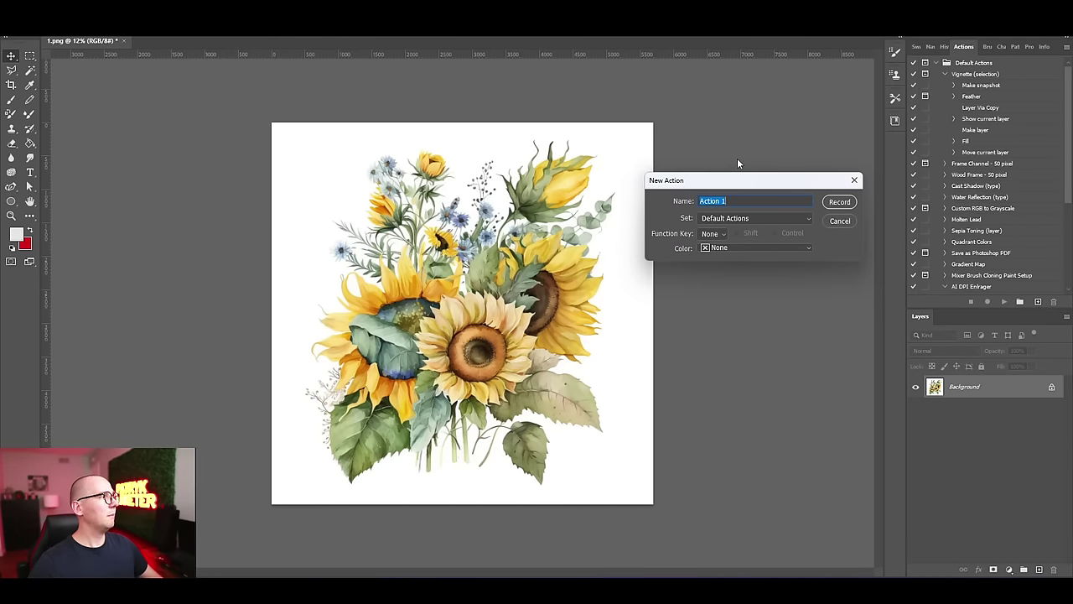
text(Up)
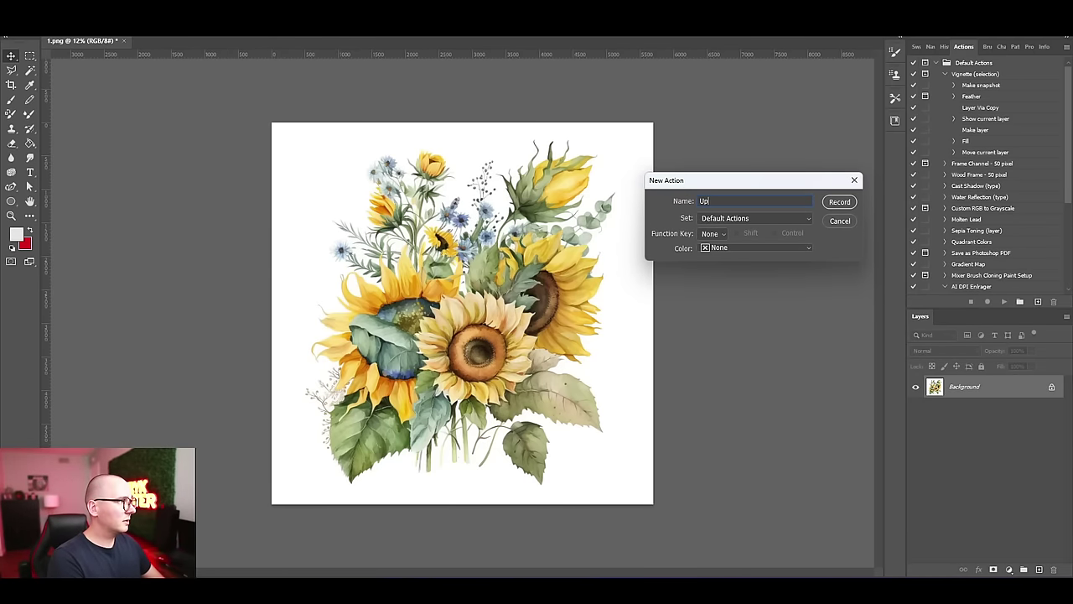
text(scallng)
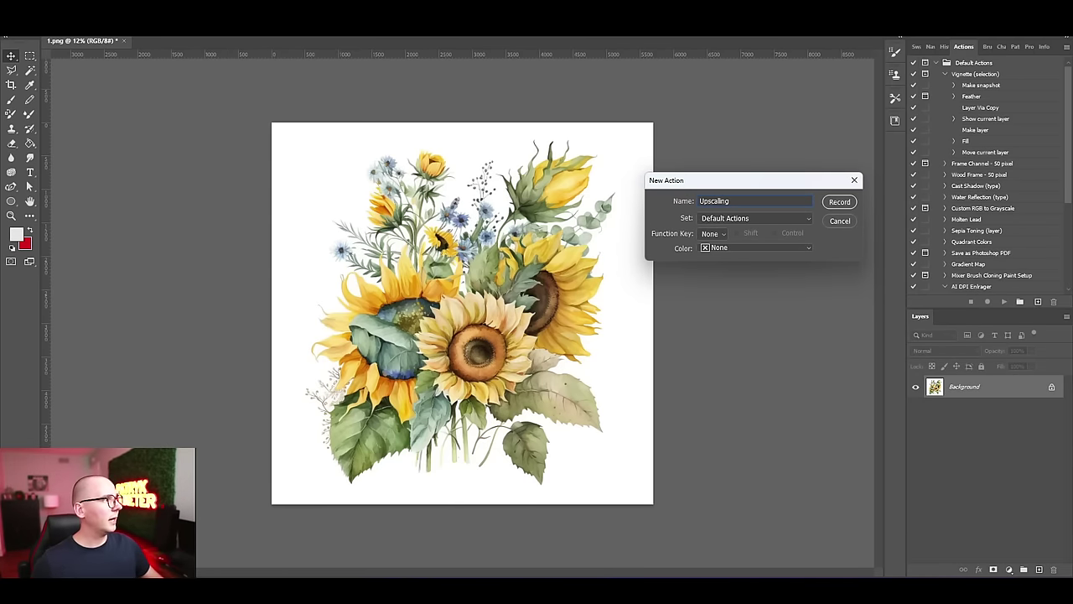
click(839, 203)
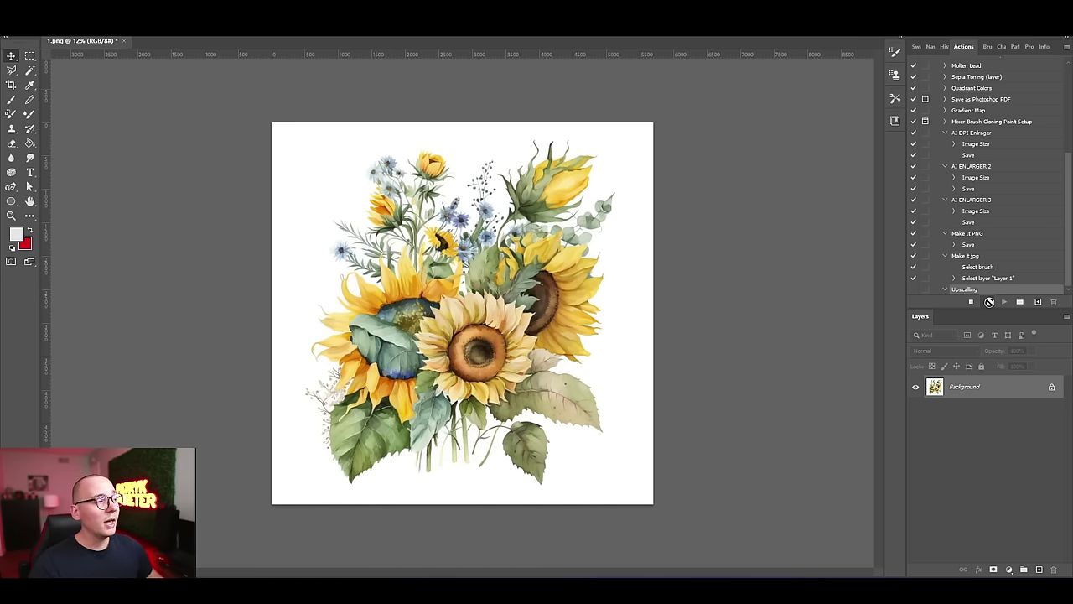
Record an Image Size change at 400 pixels/inch and a file save into the Upscaling action, and stop recording
click(989, 302)
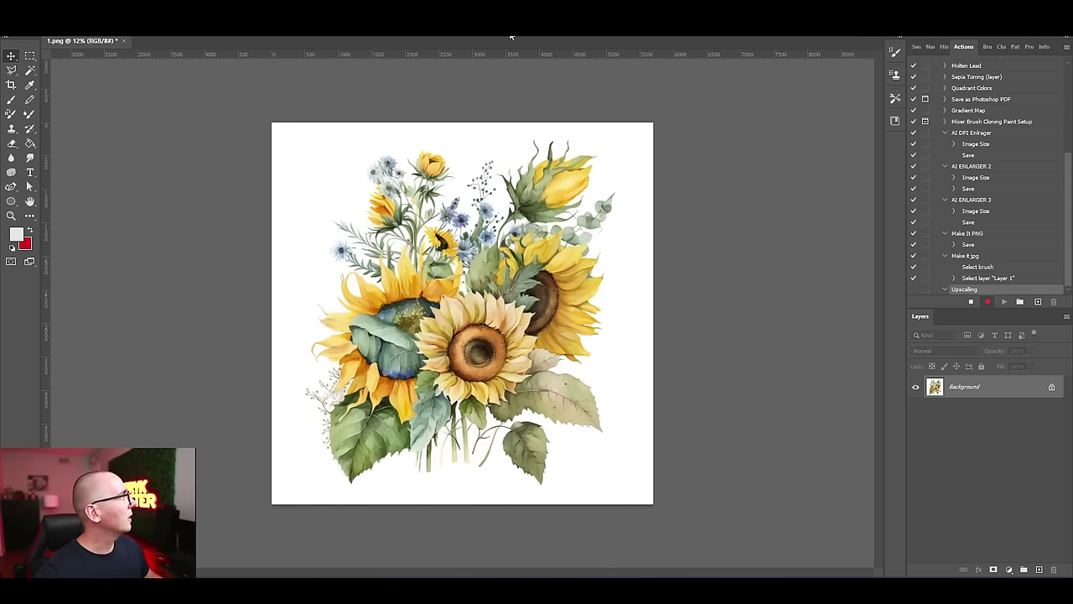
click(71, 34)
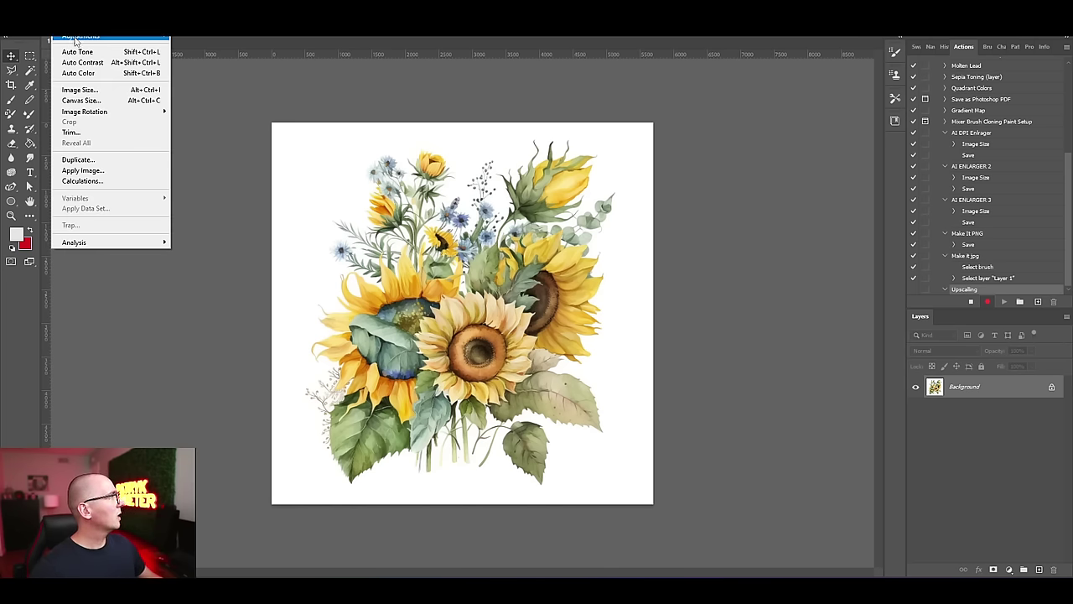
click(80, 90)
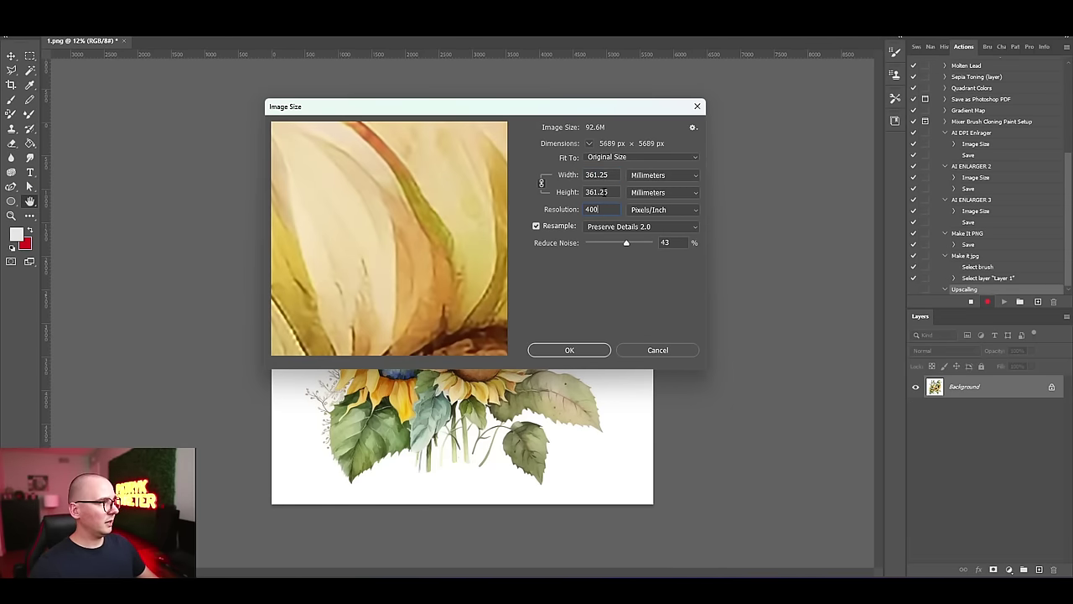
click(595, 353)
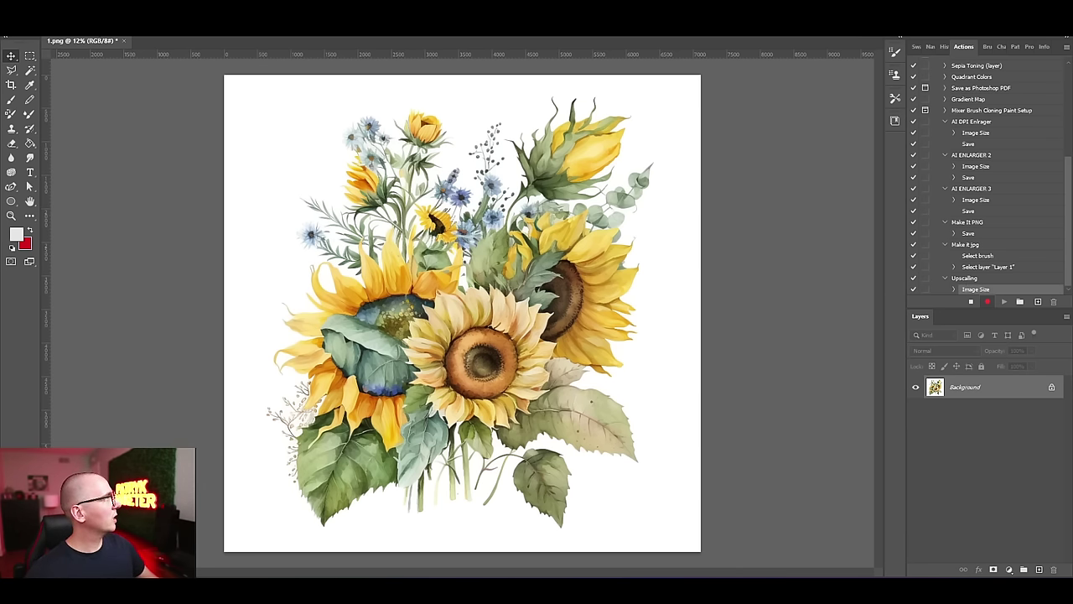
key(alt+f)
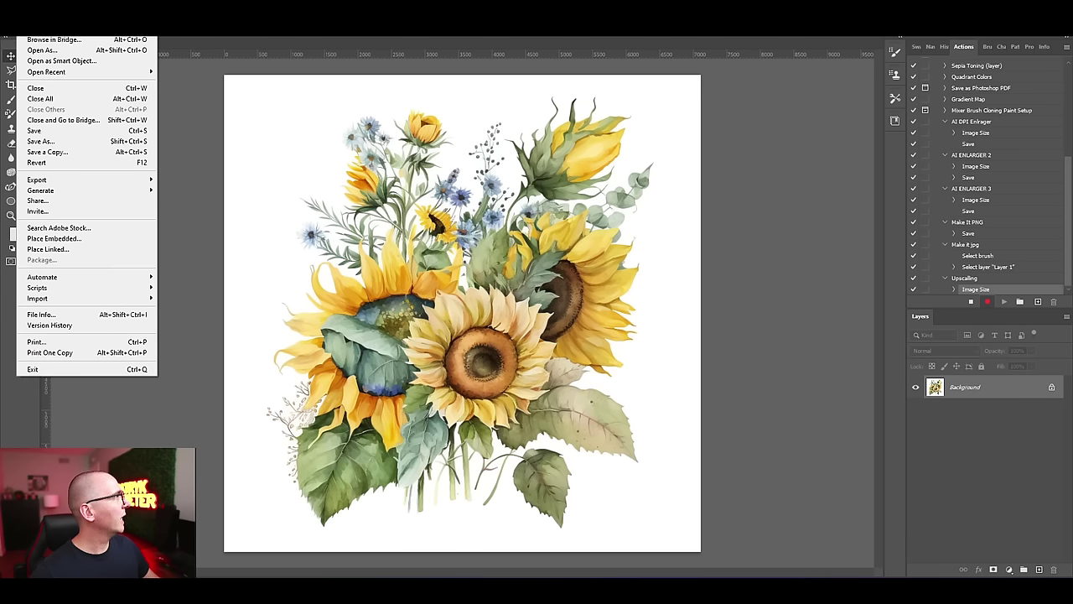
click(70, 132)
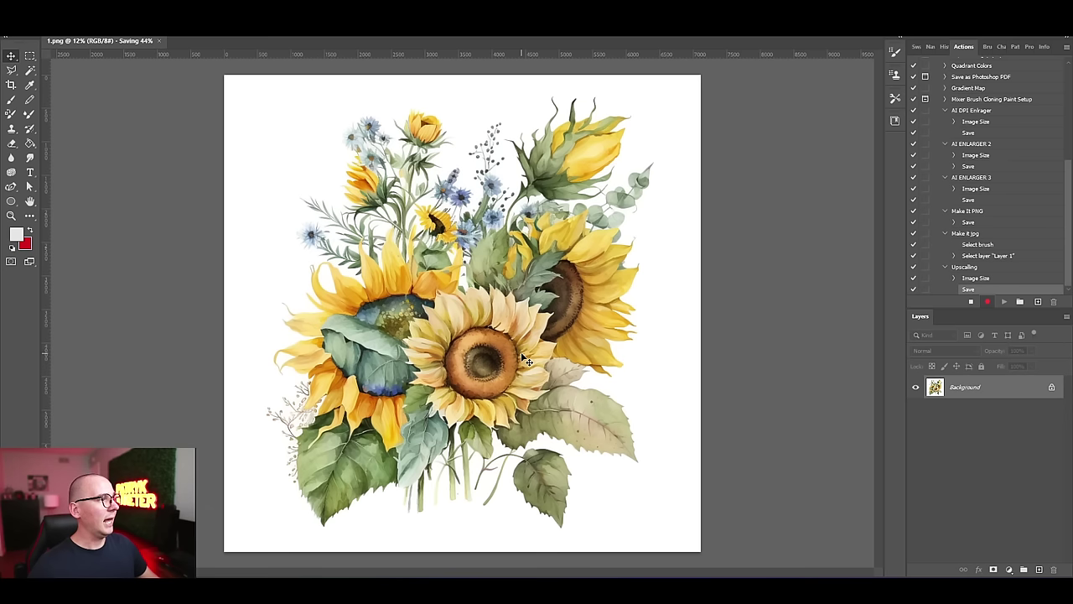
click(971, 303)
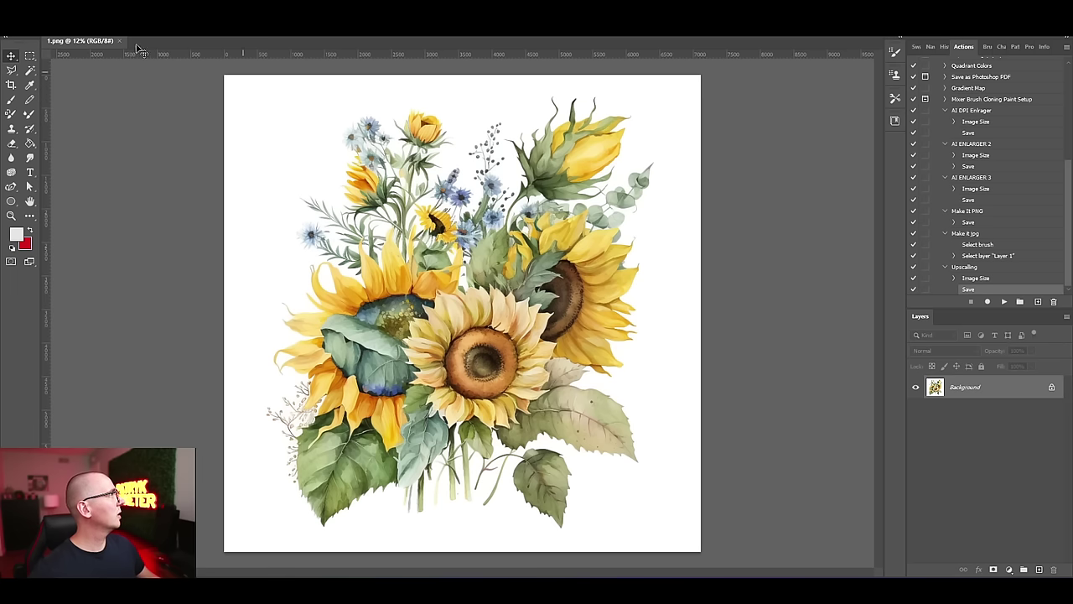
Start a Batch automation and choose the Sunflowers folder on the Desktop as its source folder
key(alt+f)
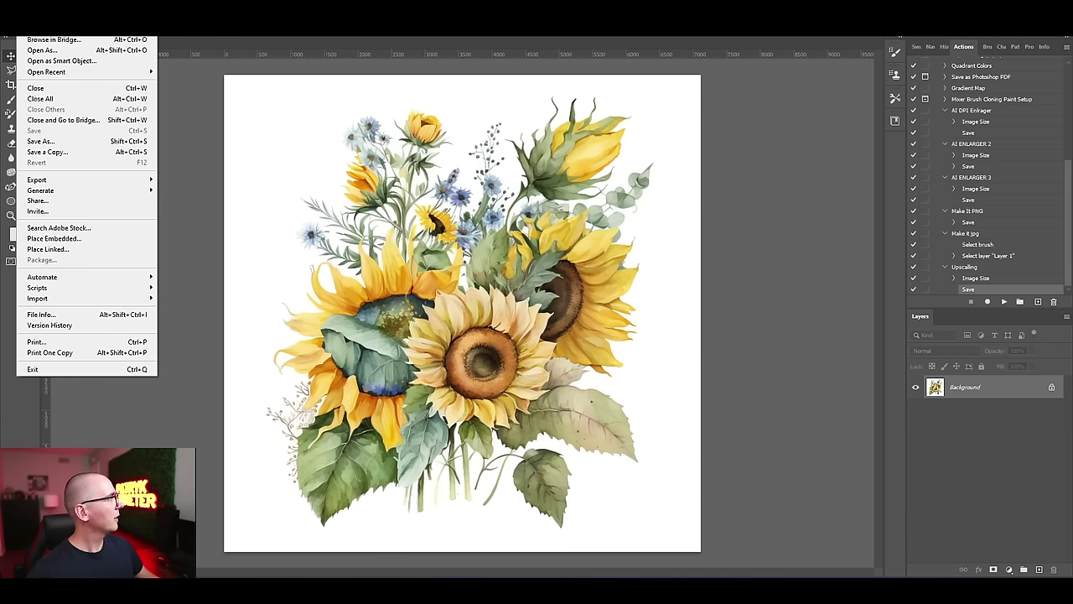
mouse_move(72, 280)
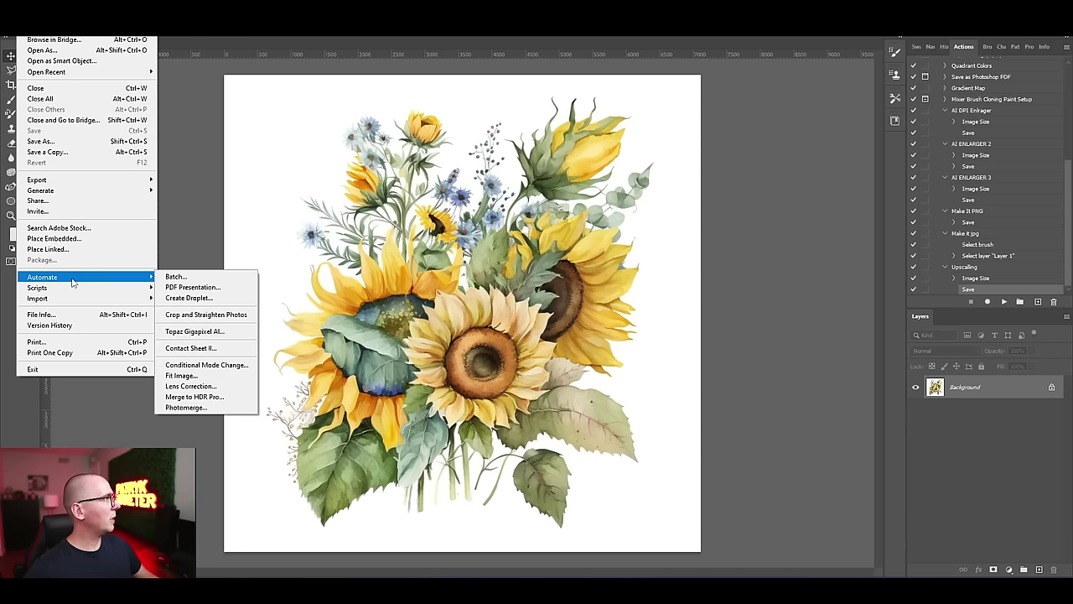
click(172, 279)
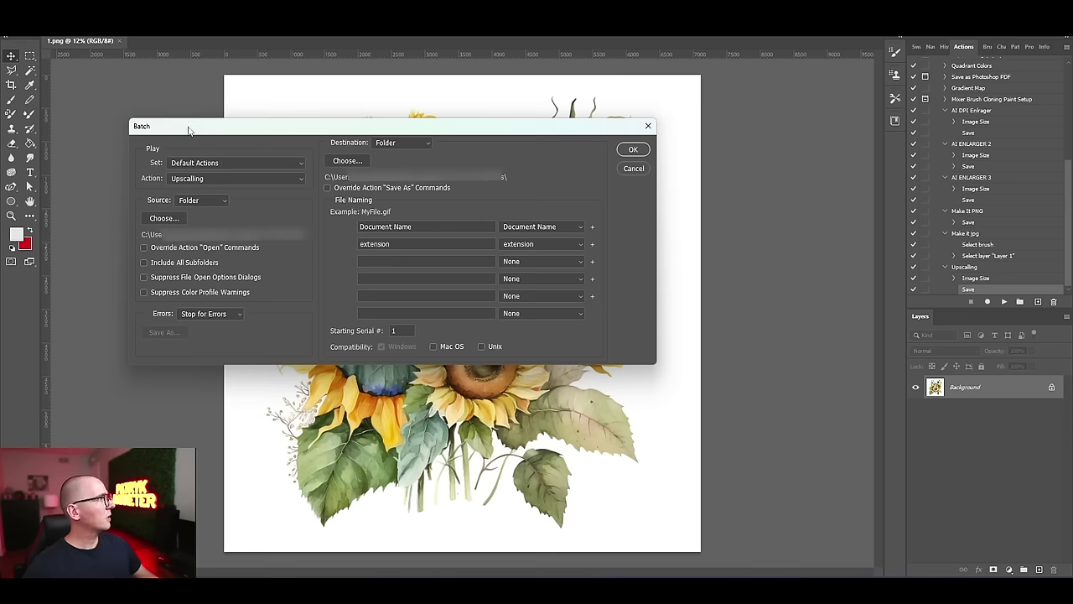
click(174, 218)
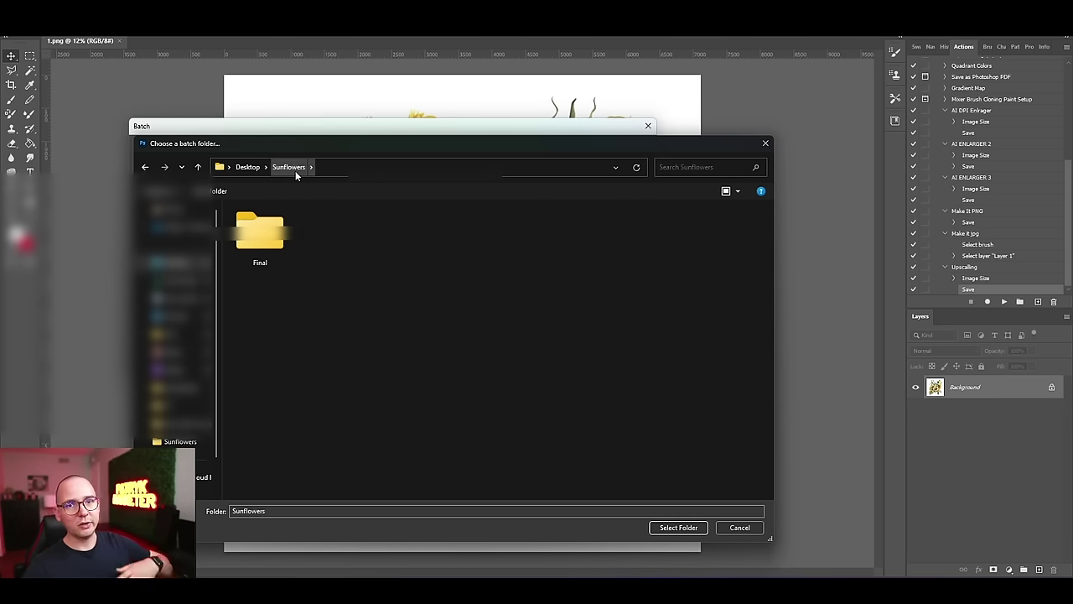
click(695, 528)
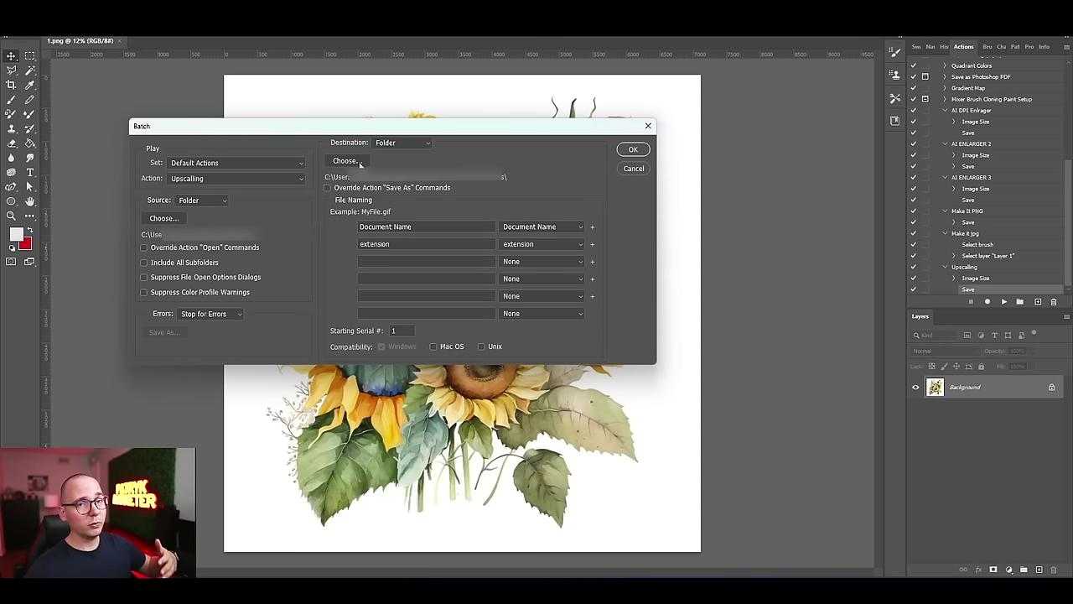
Set the batch destination to the Final folder inside Sunflowers and select Upscaling as the action to play
click(360, 163)
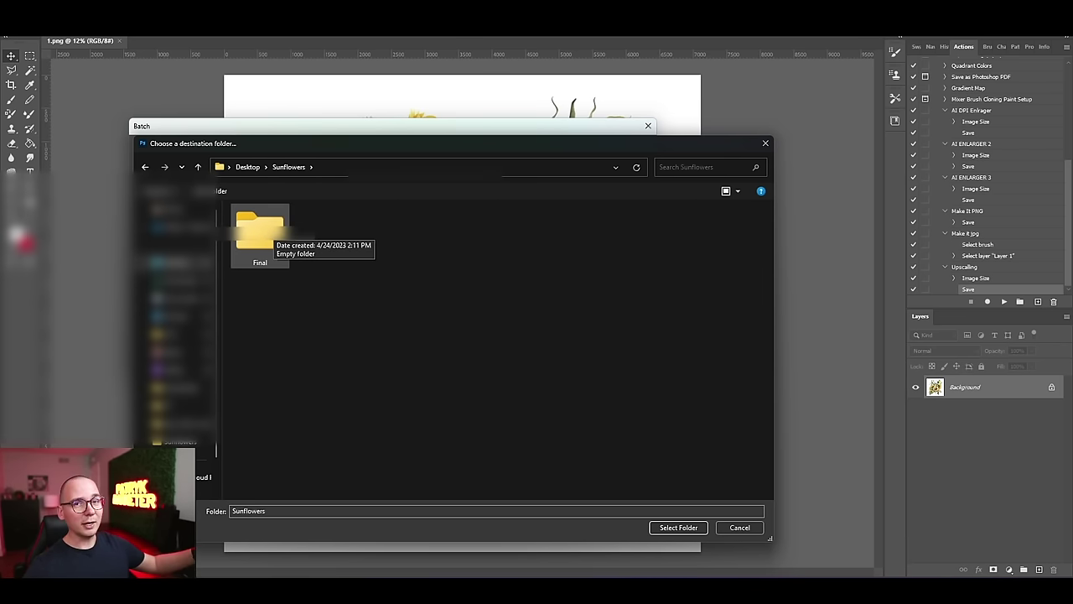
click(260, 234)
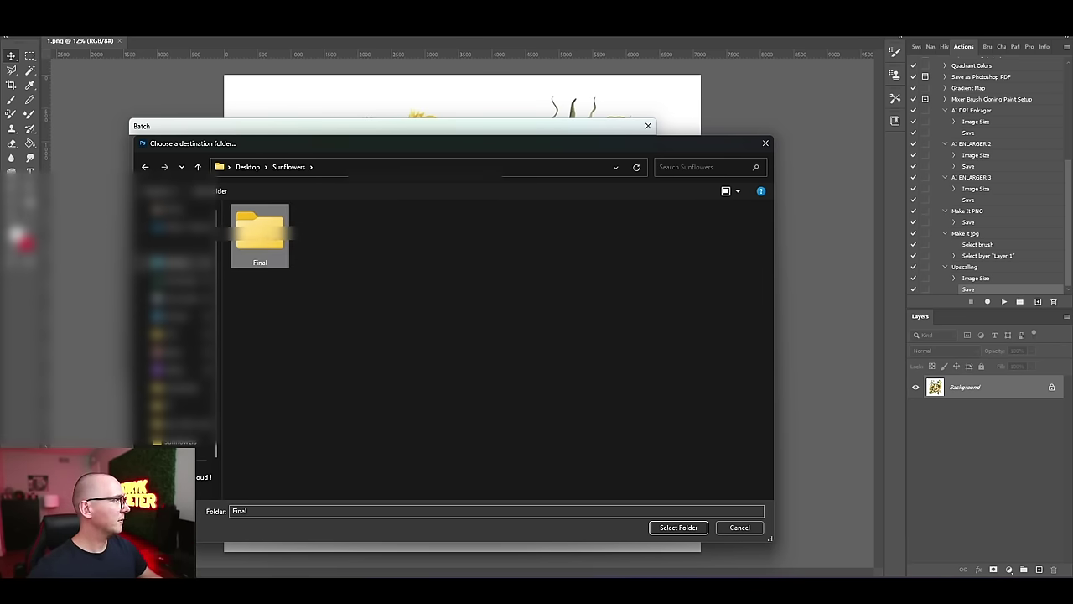
click(679, 526)
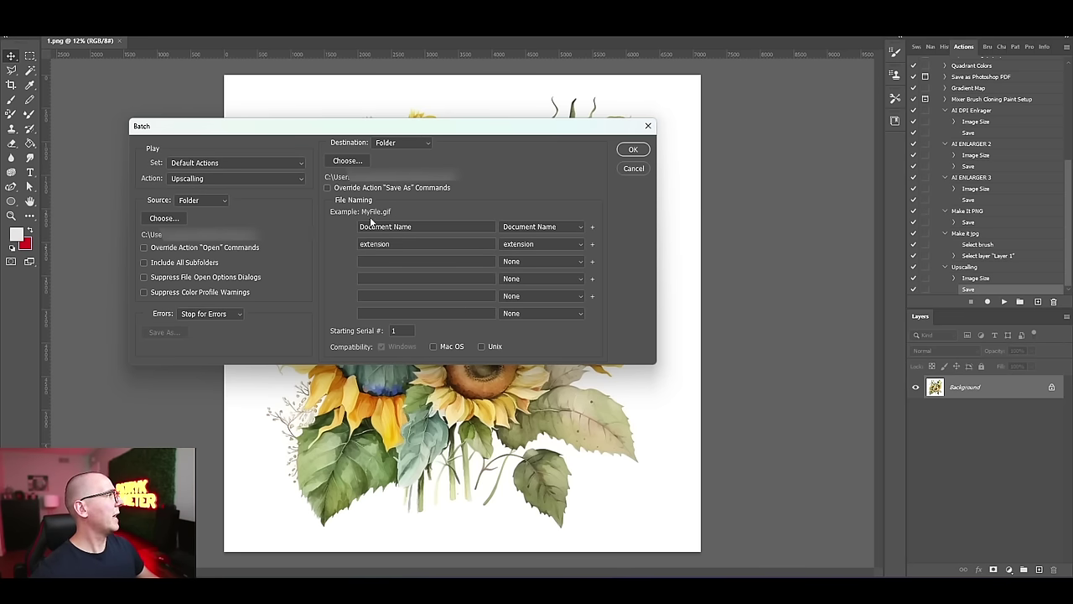
click(257, 179)
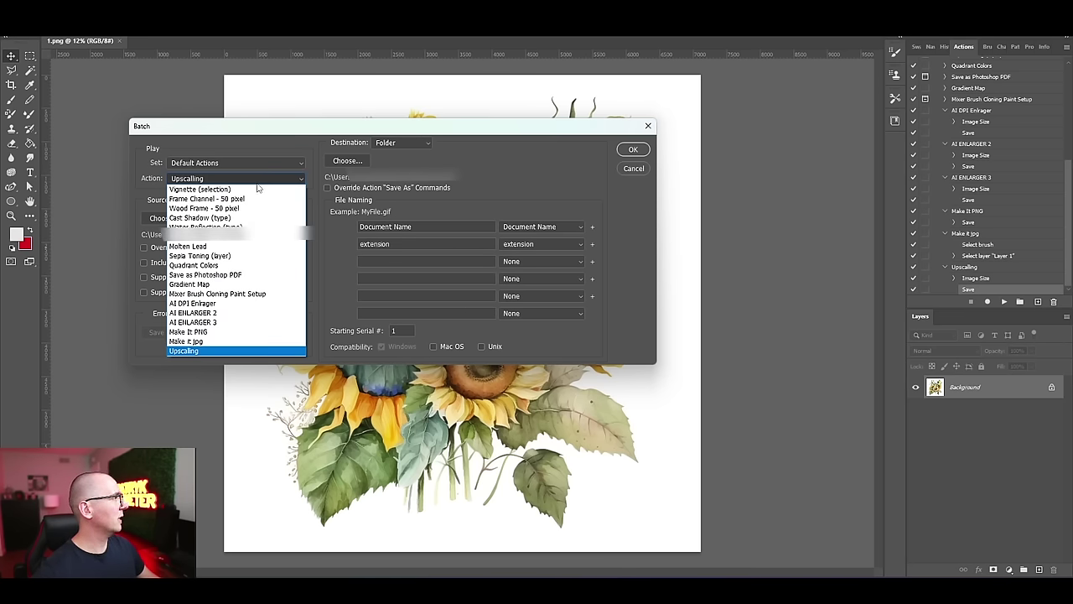
click(242, 351)
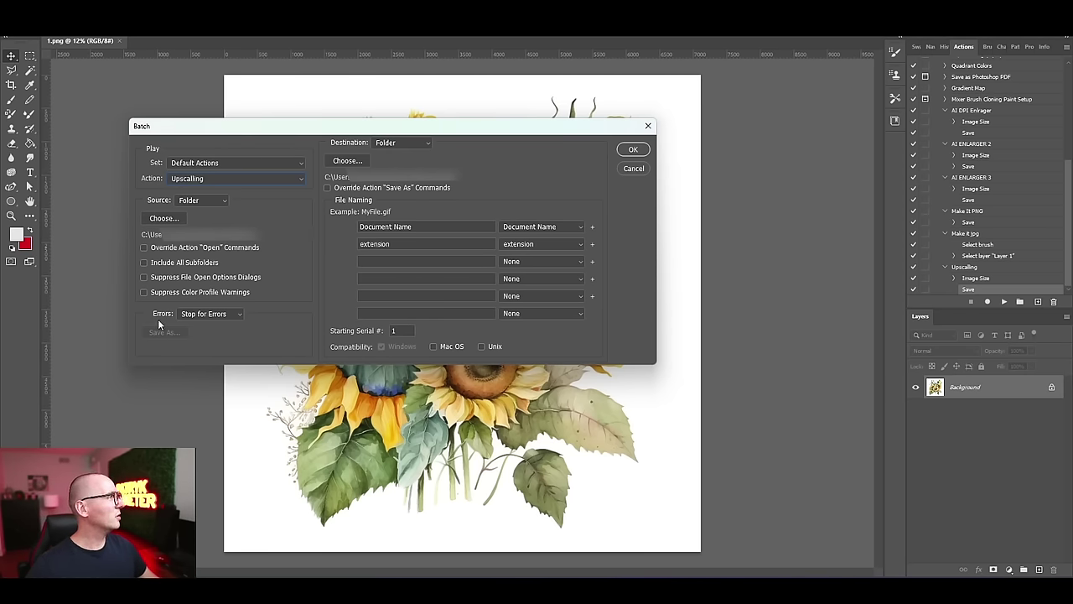
Run the Upscaling action as a batch, then switch to File Explorer and open the Final folder inside Sunflowers
click(636, 149)
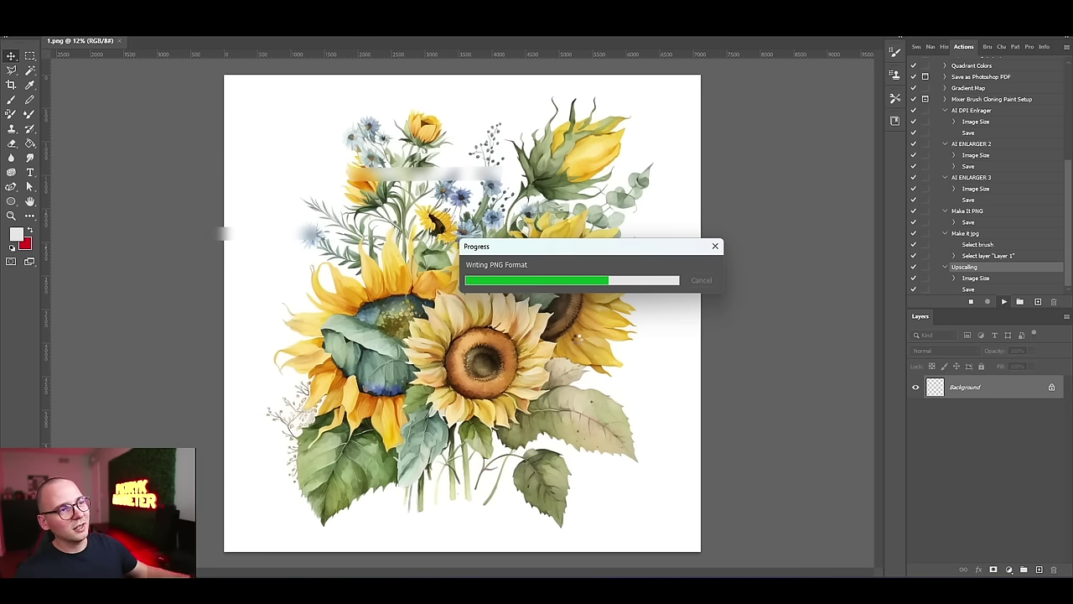
mouse_move(541, 587)
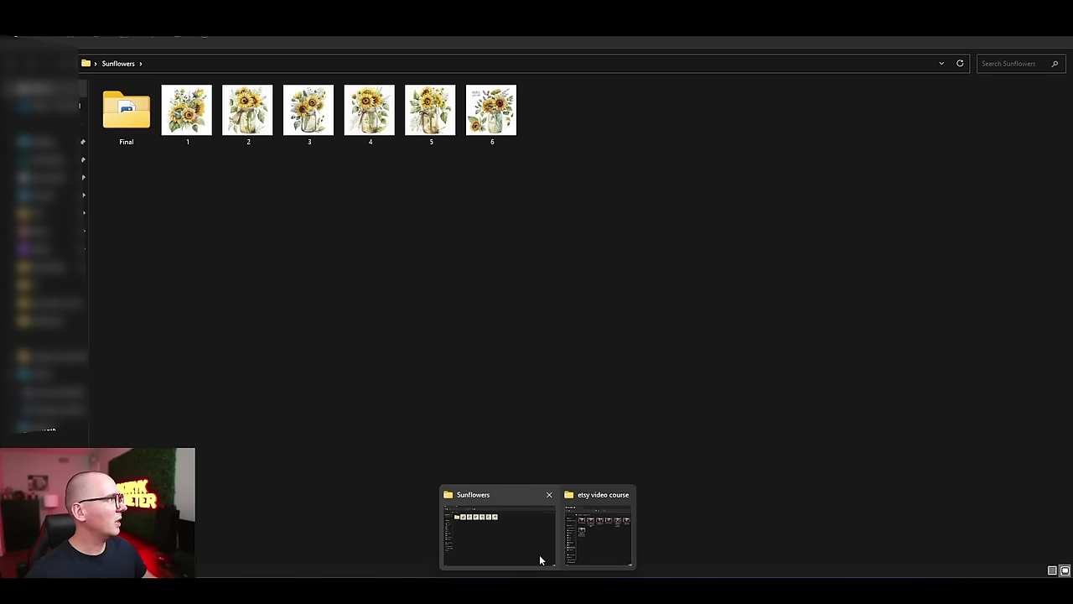
click(539, 555)
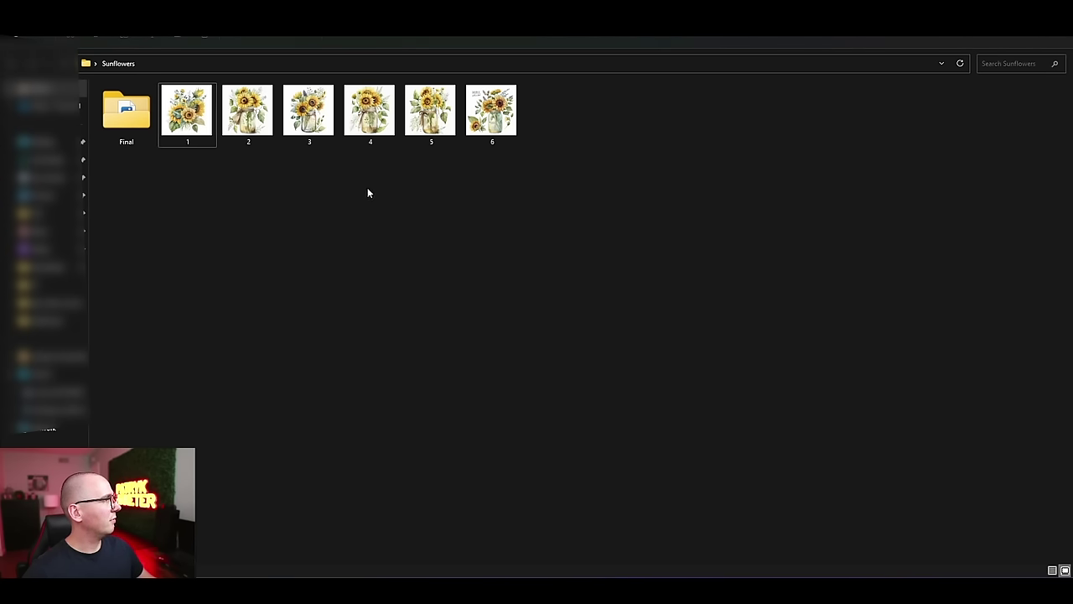
click(134, 124)
double_click(134, 123)
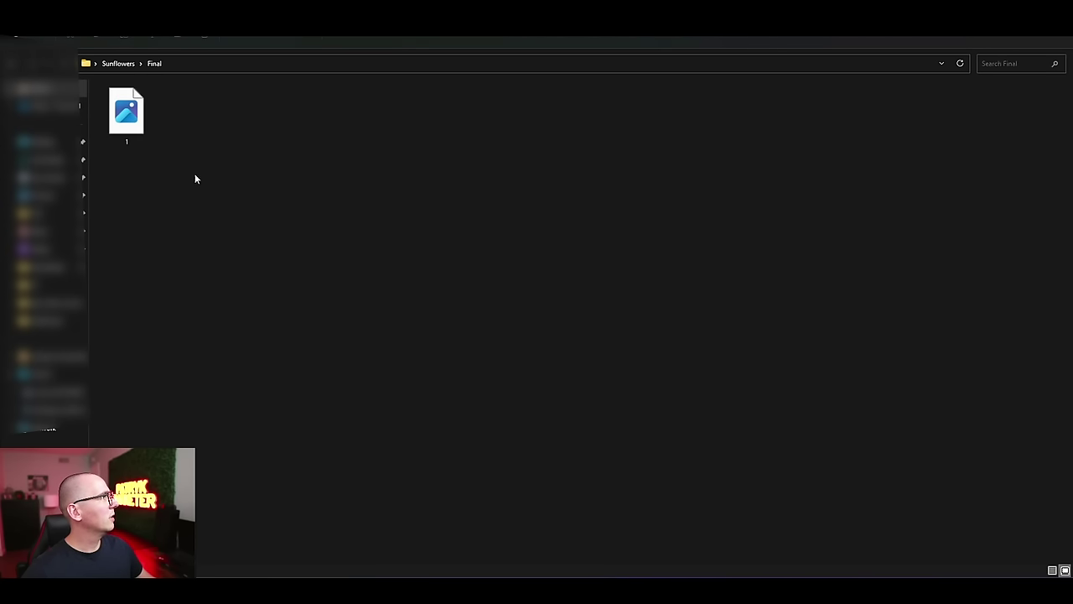
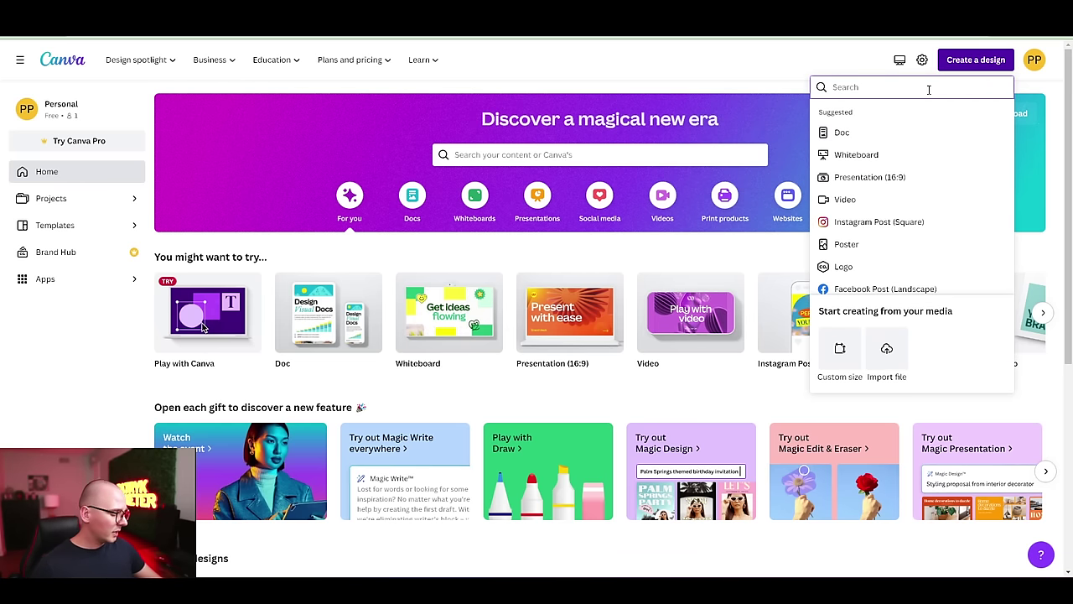
In Canva, search the design types for "square" and create a Billboard (Square) design of 1080 x 1080 px
text(square)
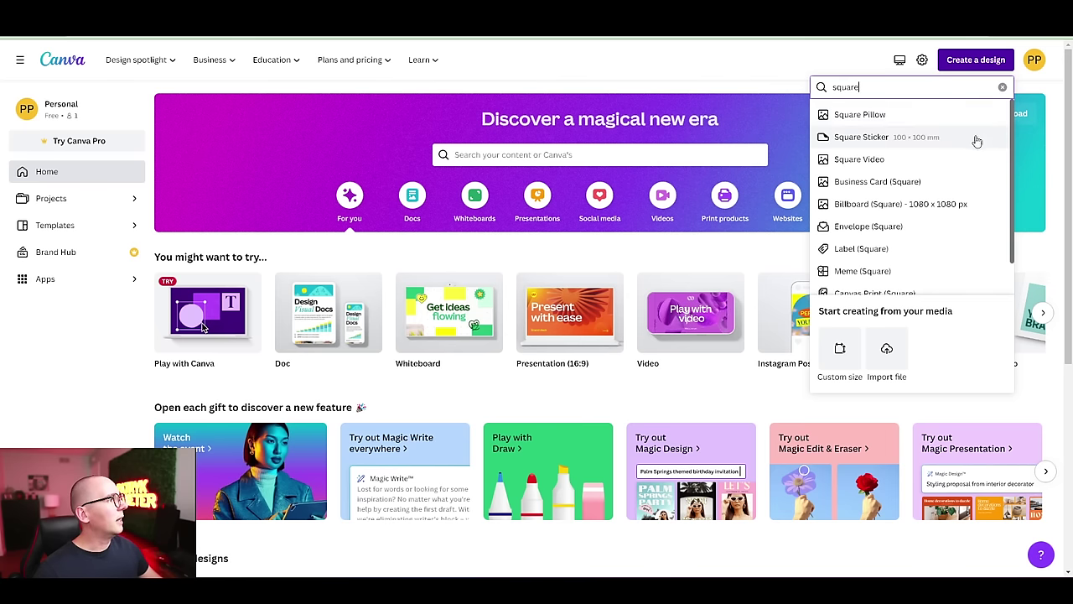
drag(1012, 144, 973, 172)
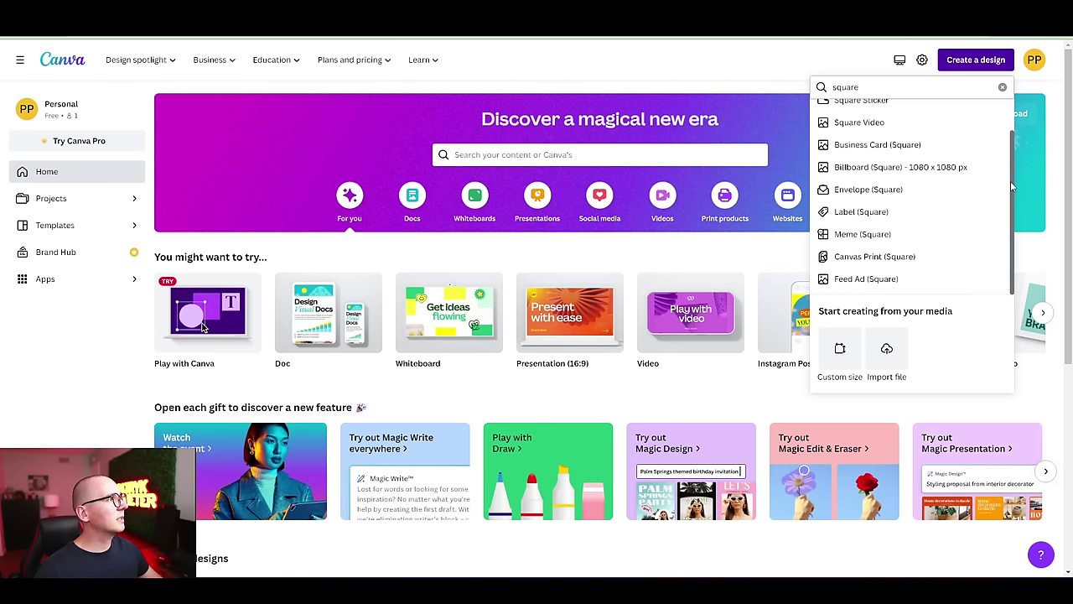
click(877, 173)
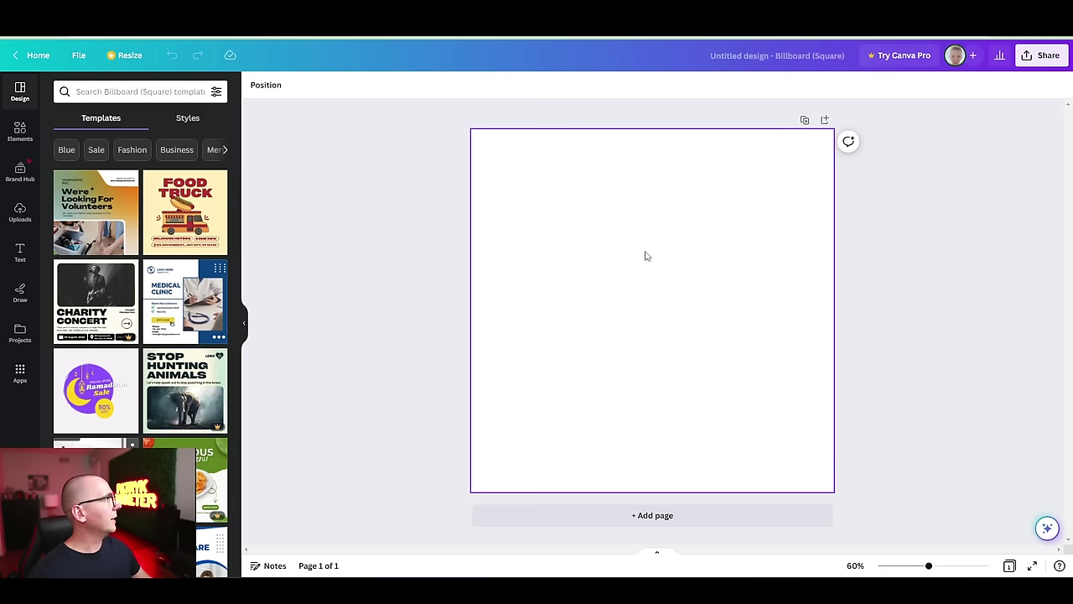
Try to upload the six upscaled PNG images from the Final folder to the design's uploads
click(20, 213)
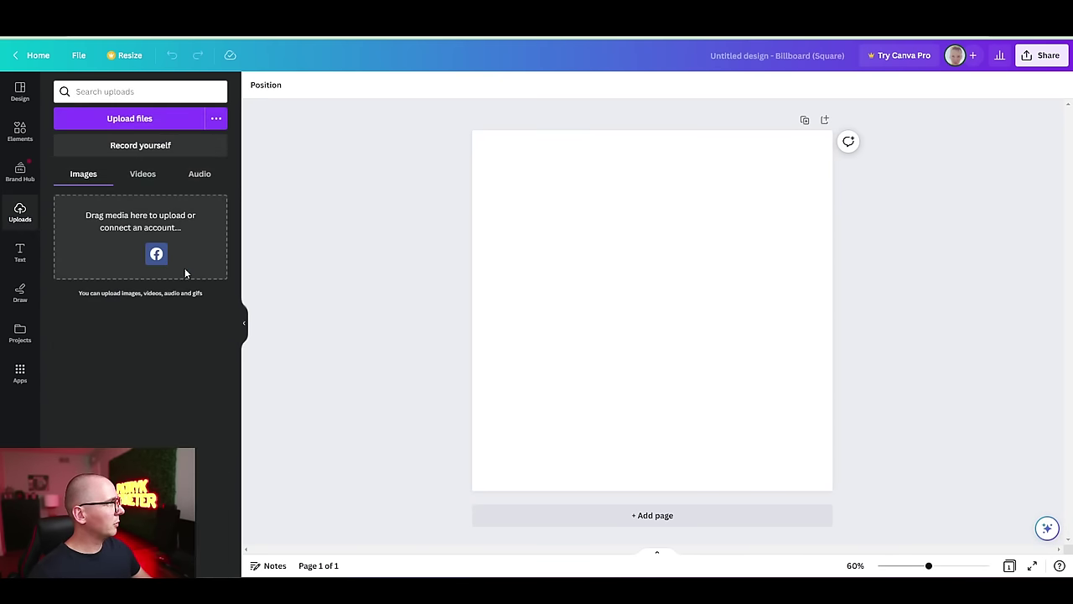
mouse_move(538, 591)
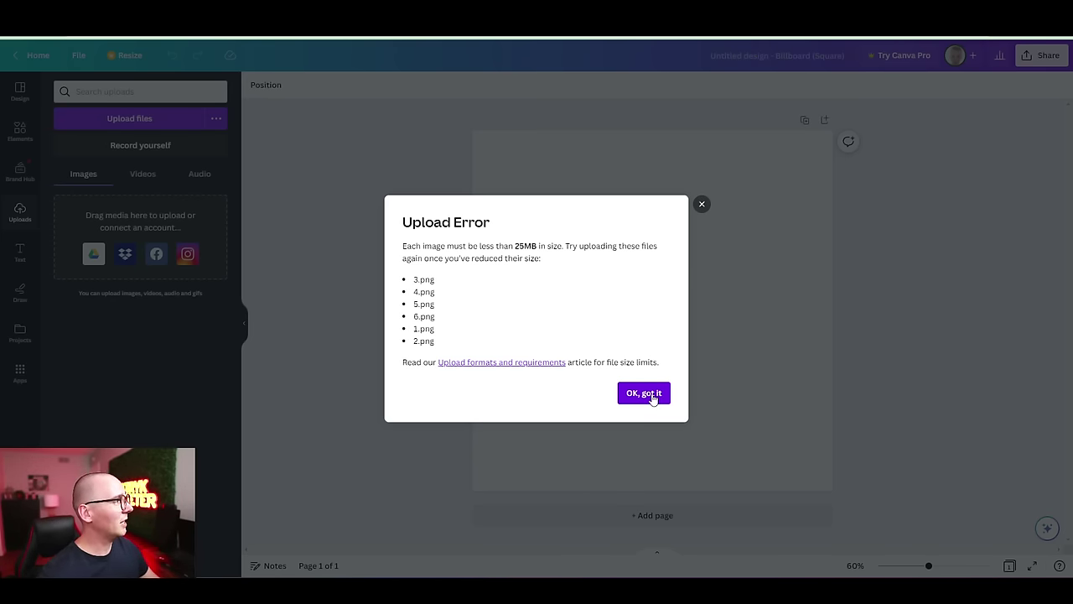
click(653, 399)
Upload the six sunflower images, 1 to 6, from the Sunflowers folder on the Desktop instead of those in Final
key(alt+Tab)
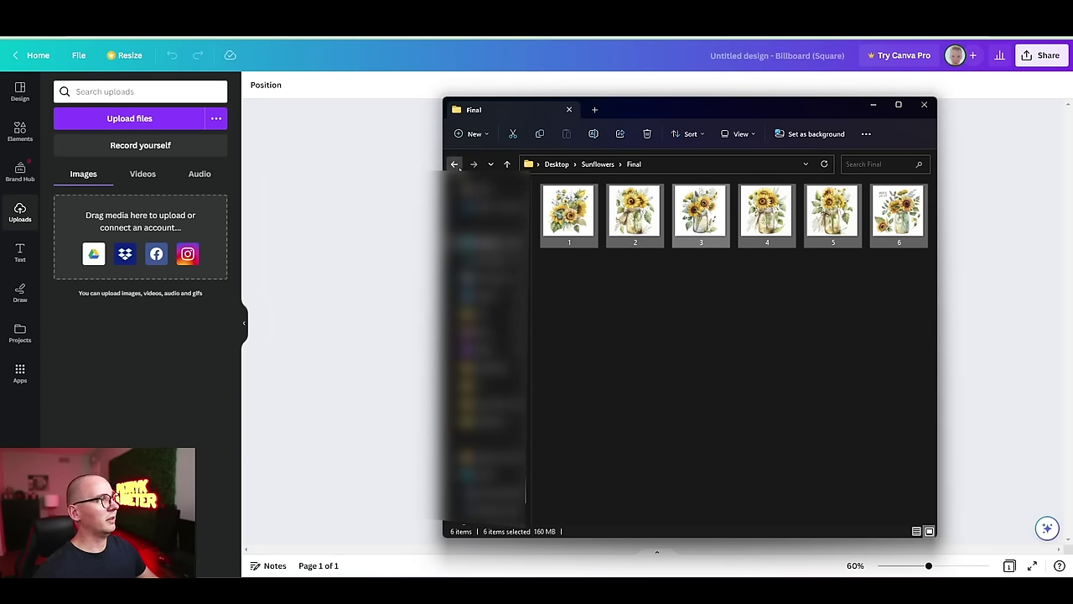
click(455, 164)
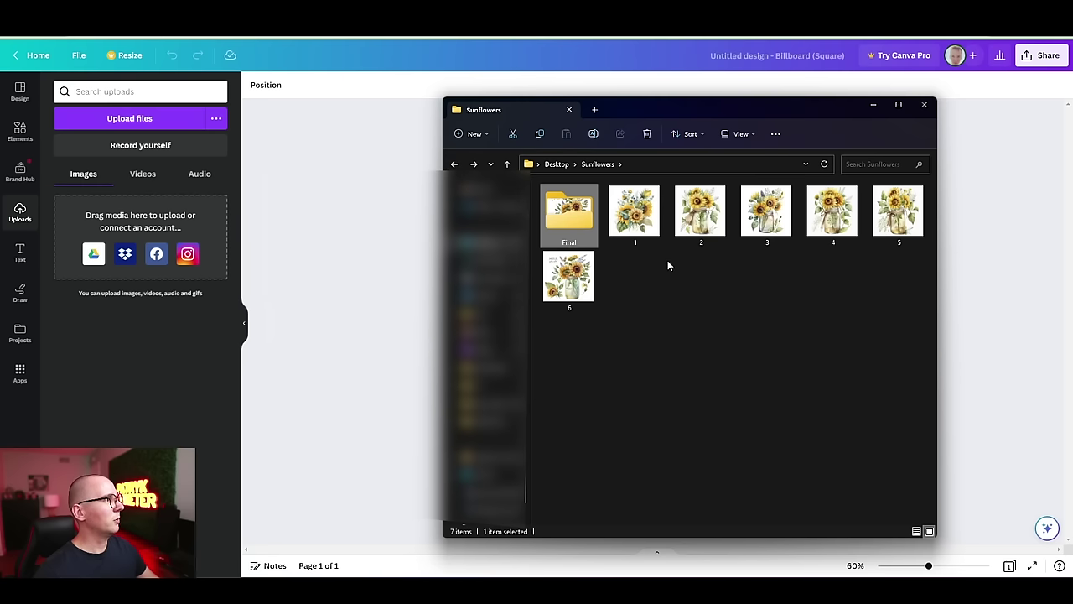
click(656, 294)
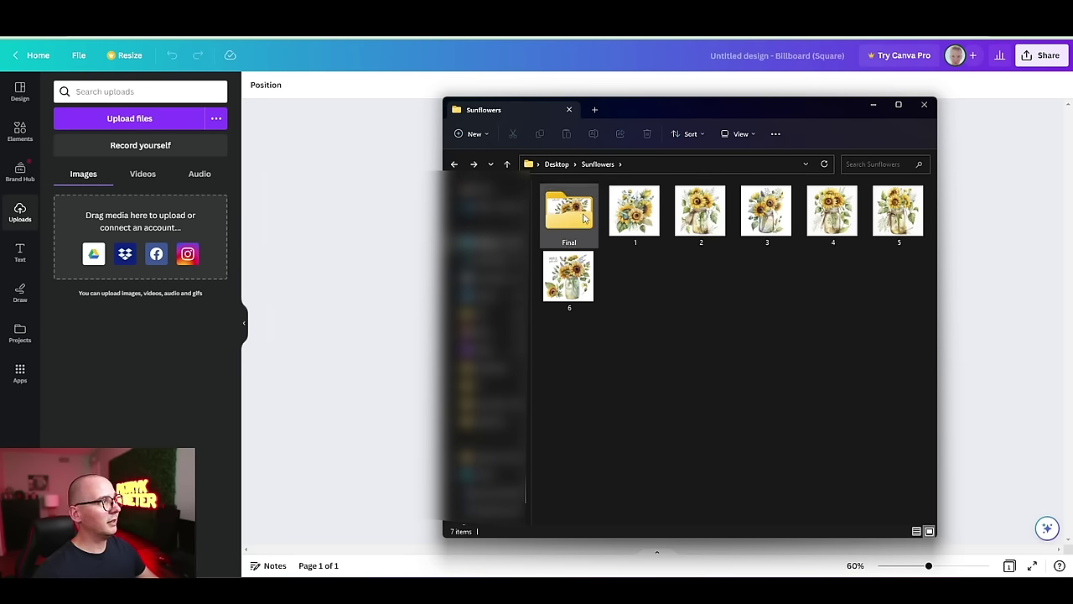
drag(909, 281, 625, 189)
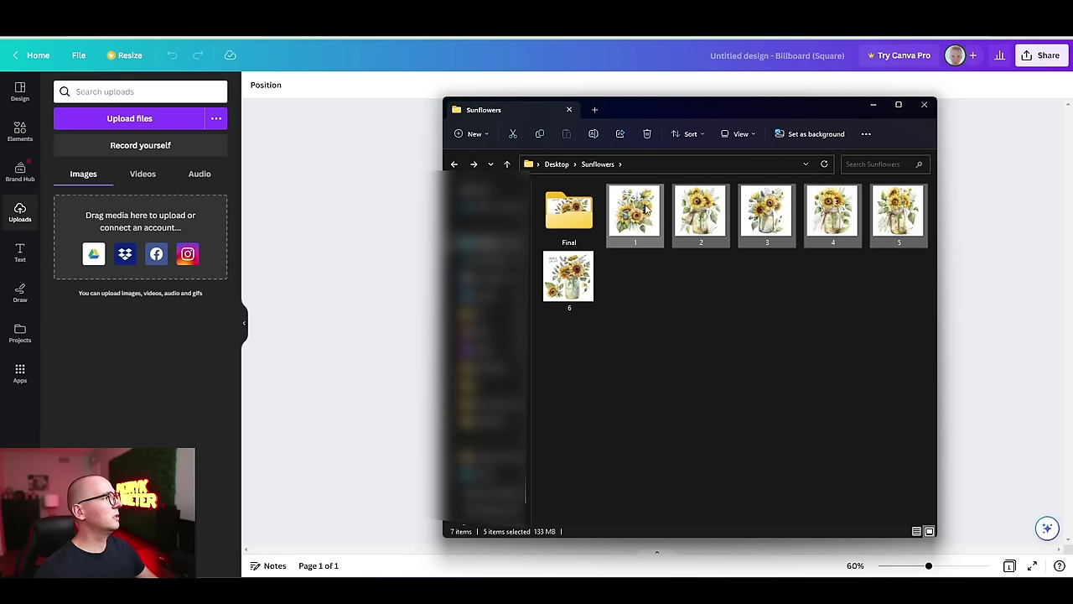
drag(584, 291, 65, 409)
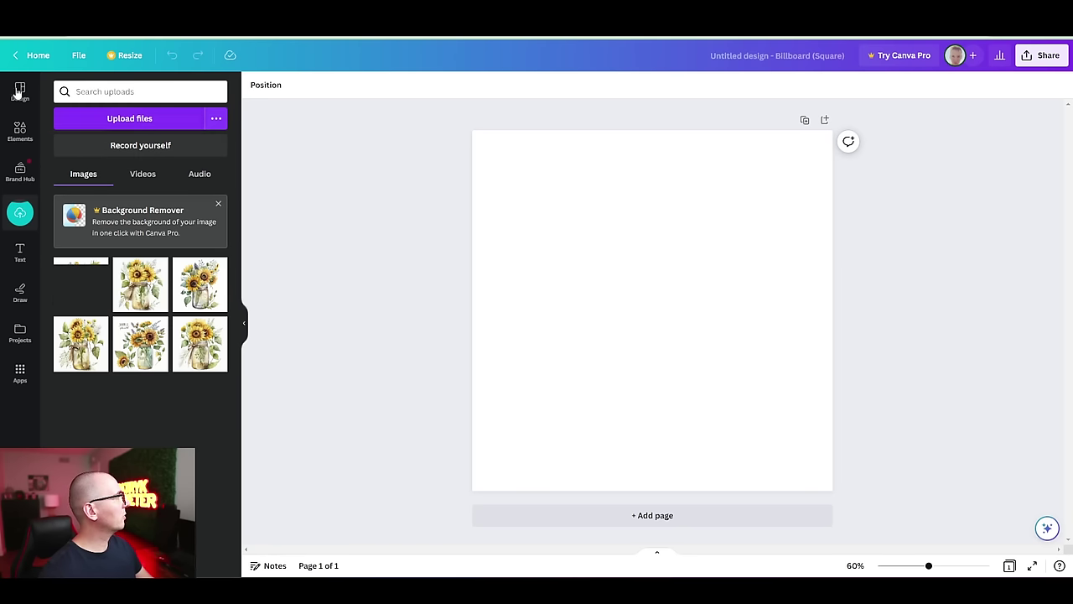
Add a two-by-two grid with a wider left column from the Grids elements so that it fills the page
click(20, 129)
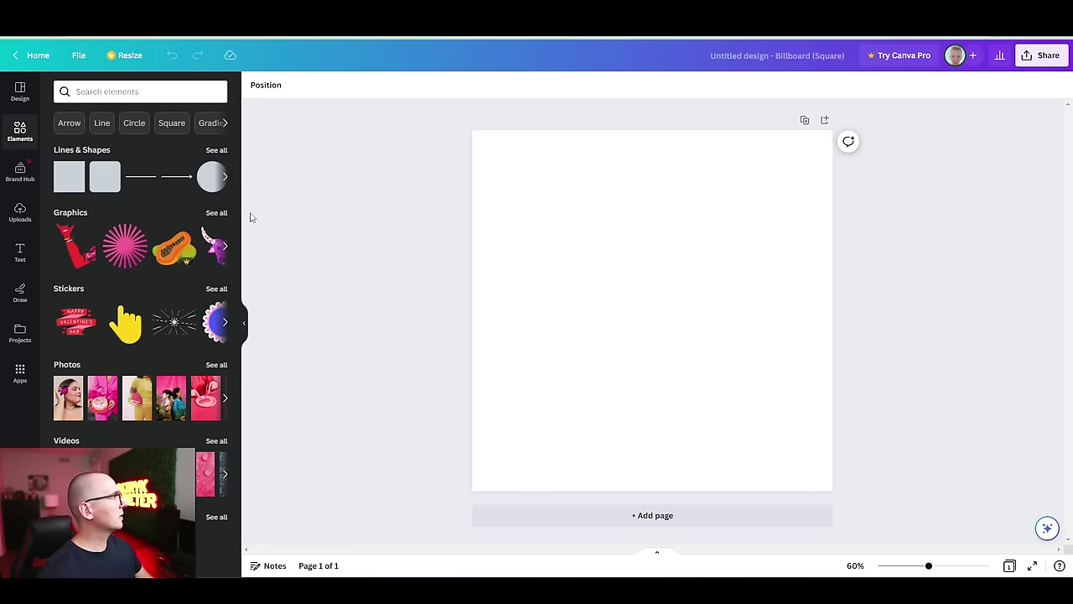
scroll(238, 228, down, 10)
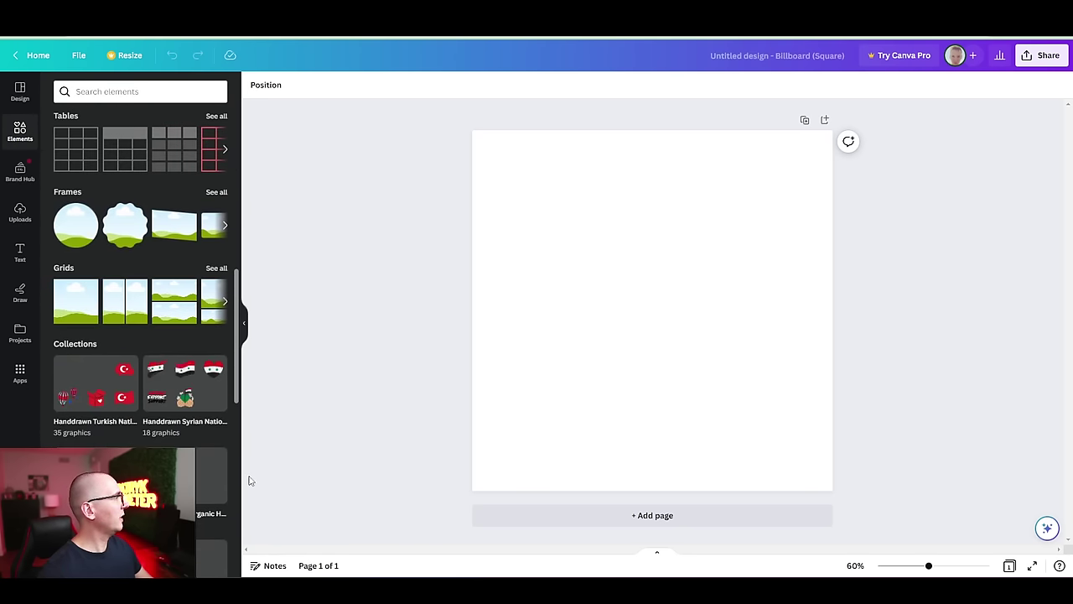
click(215, 268)
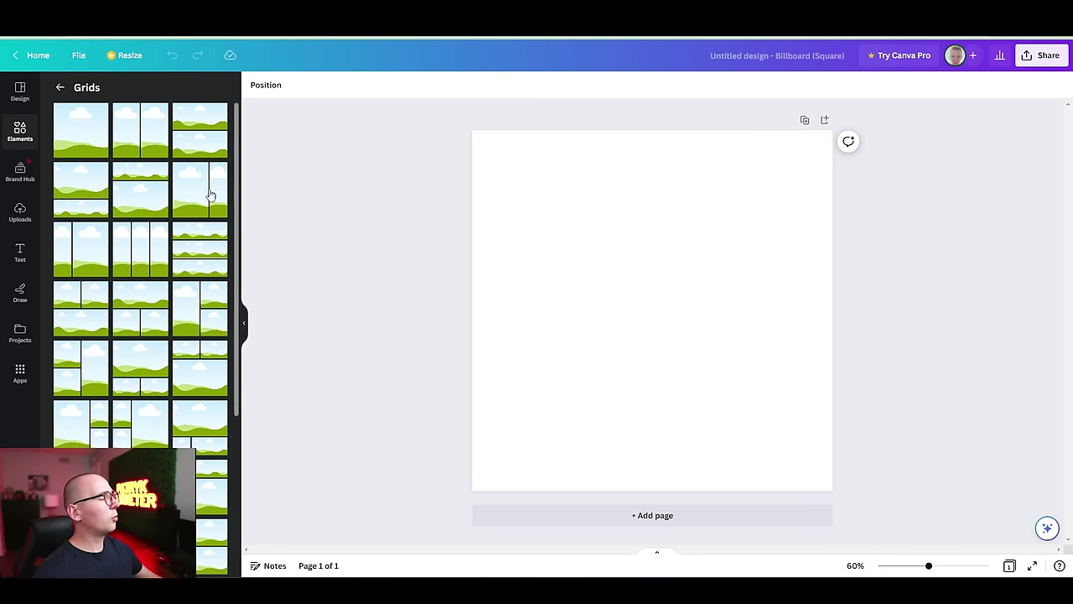
drag(236, 247, 254, 440)
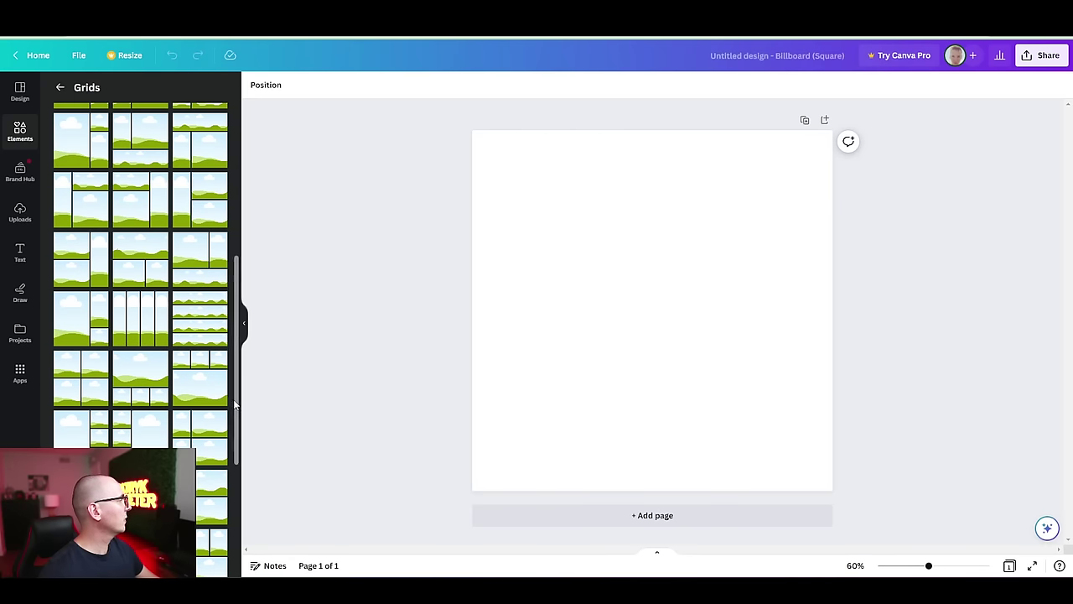
drag(237, 393, 246, 453)
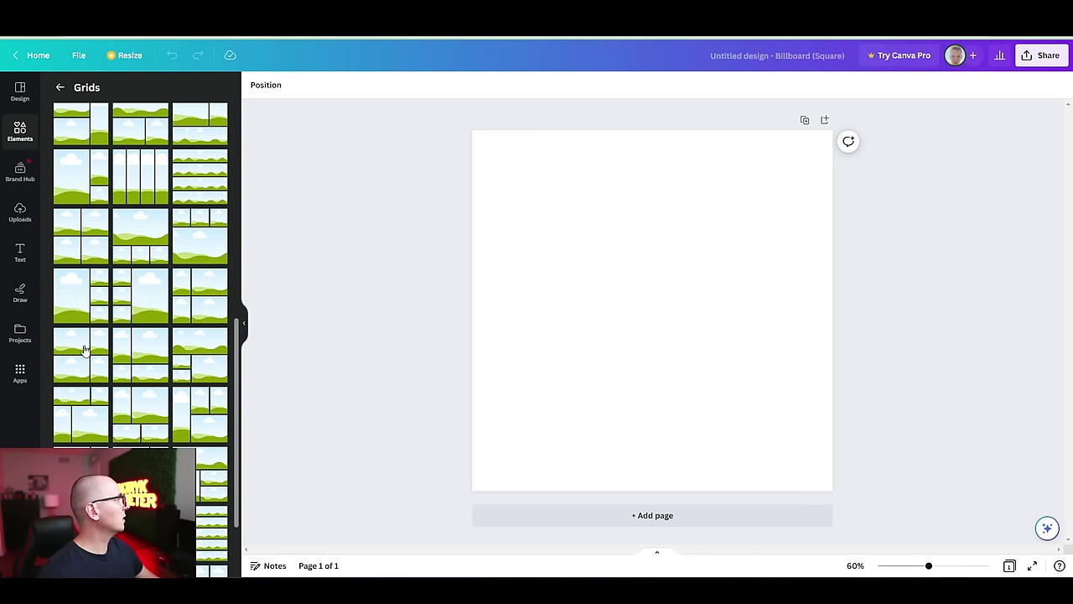
drag(77, 370, 493, 163)
click(916, 253)
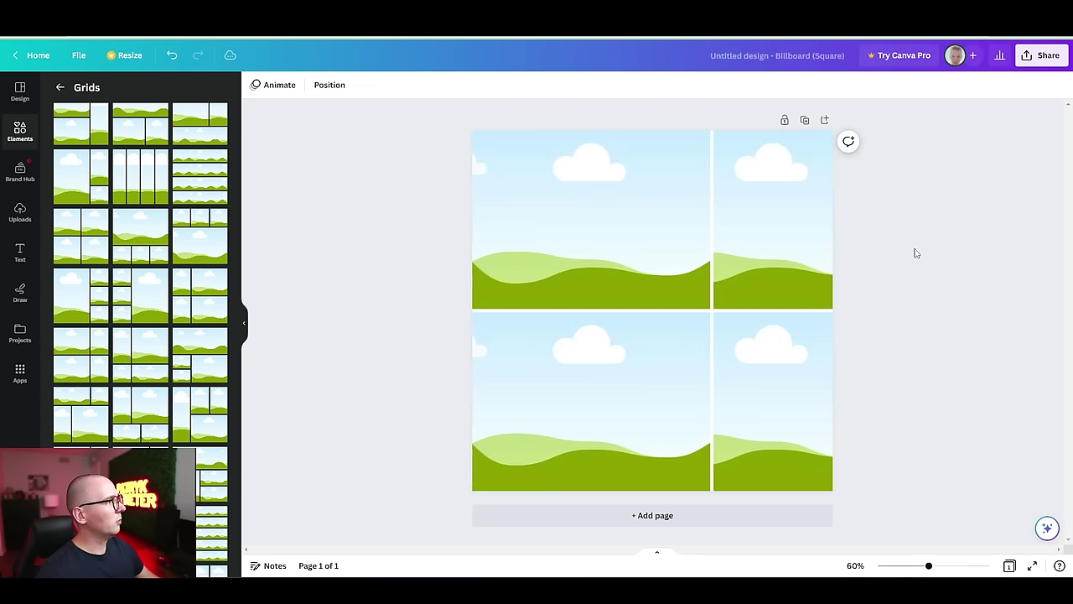
Fill the four grid cells with uploaded images: the sunflower bouquet in the upper-left cell and jar arrangements in the other three
click(32, 222)
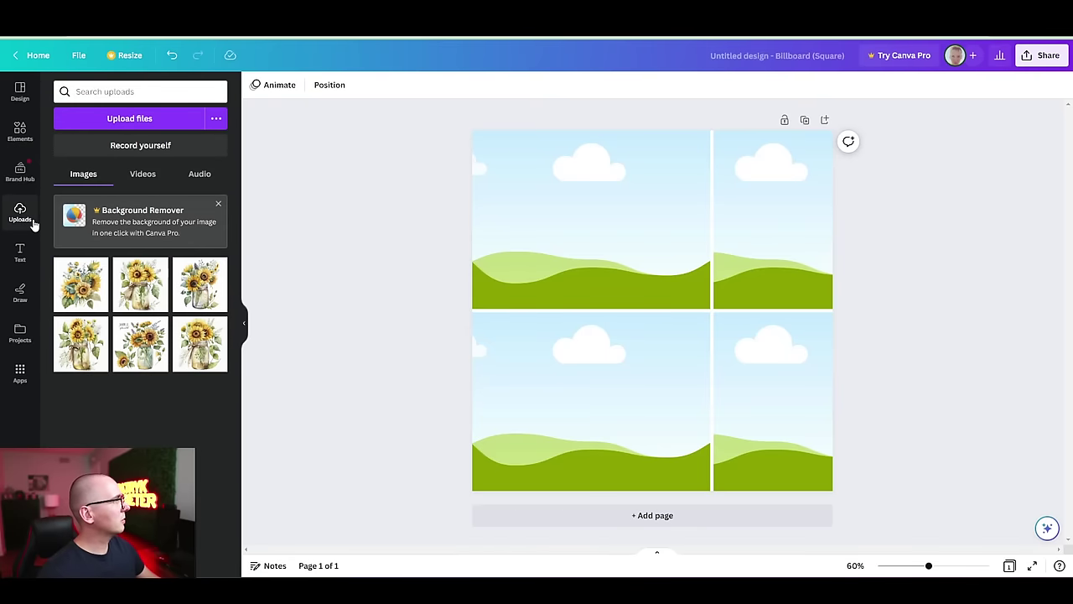
drag(140, 295, 752, 392)
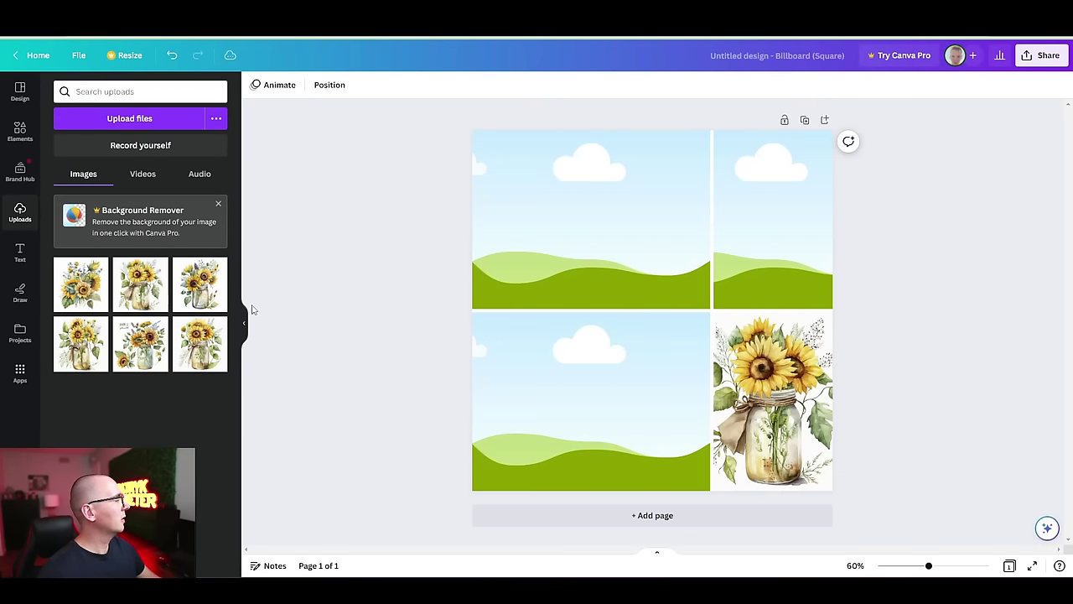
drag(199, 343, 740, 209)
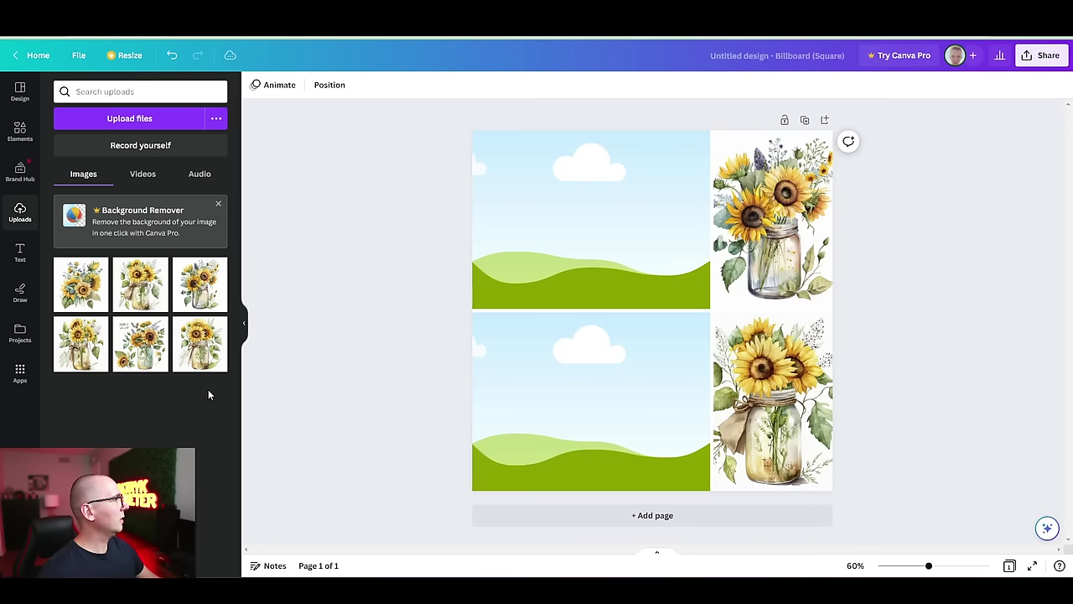
drag(82, 303, 504, 195)
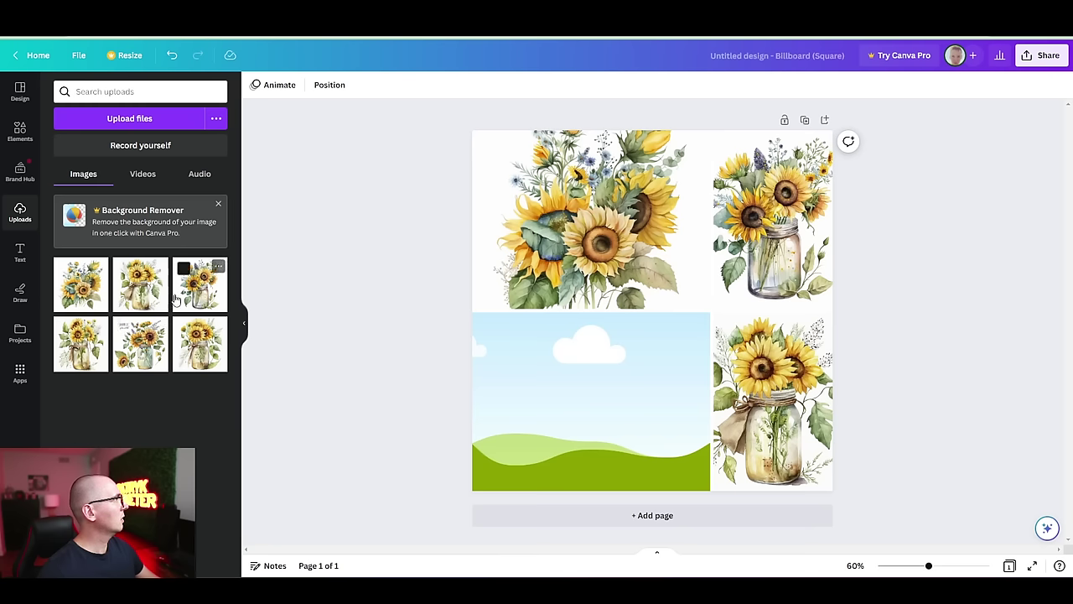
drag(144, 289, 574, 399)
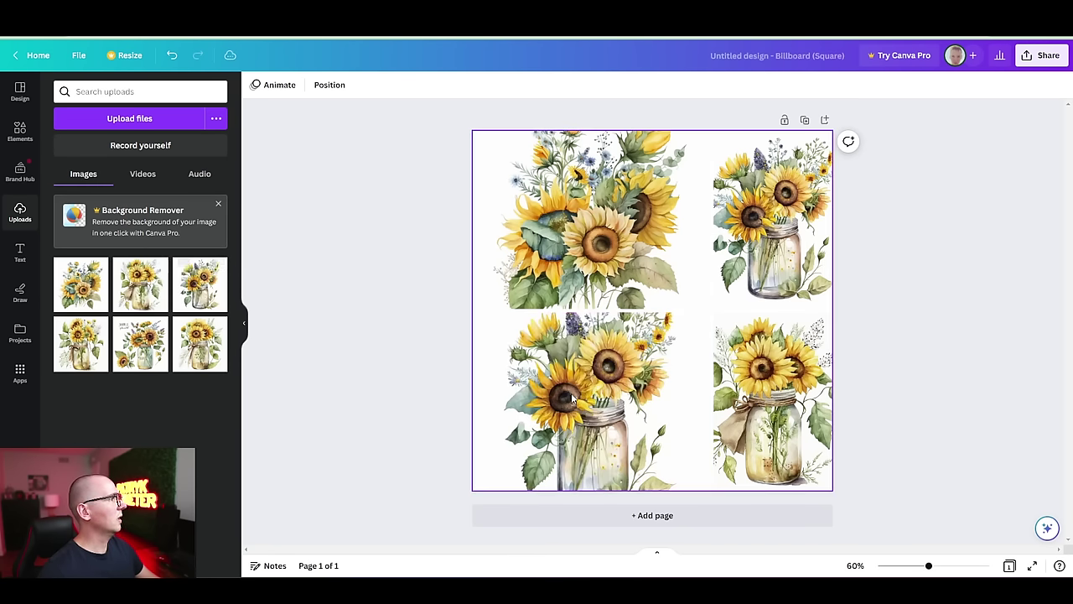
click(955, 357)
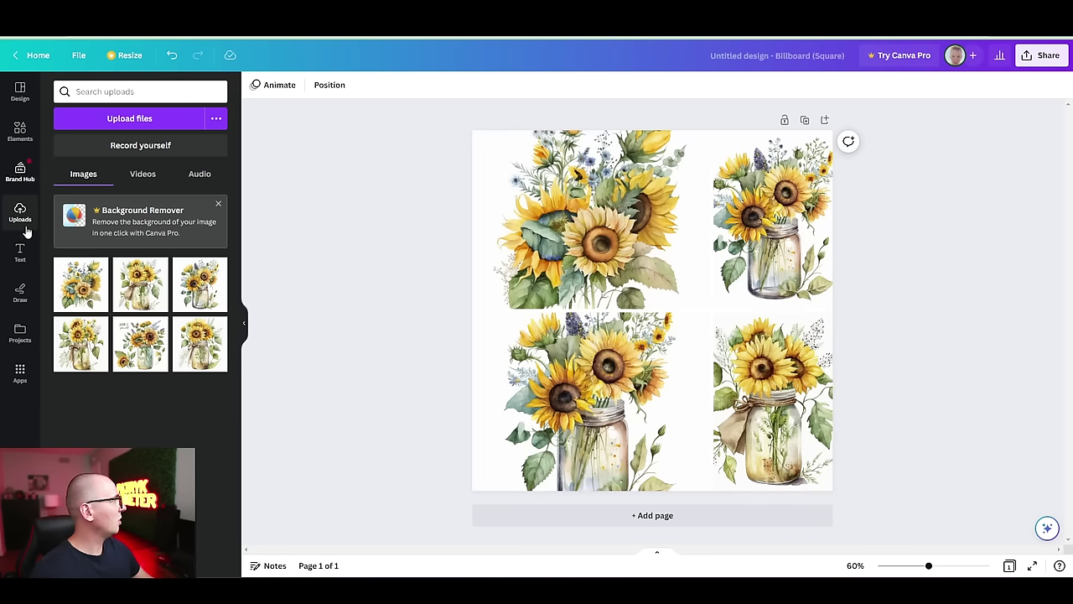
Add a straight line from the elements and stretch it horizontally across the full page between the two grid rows
click(20, 130)
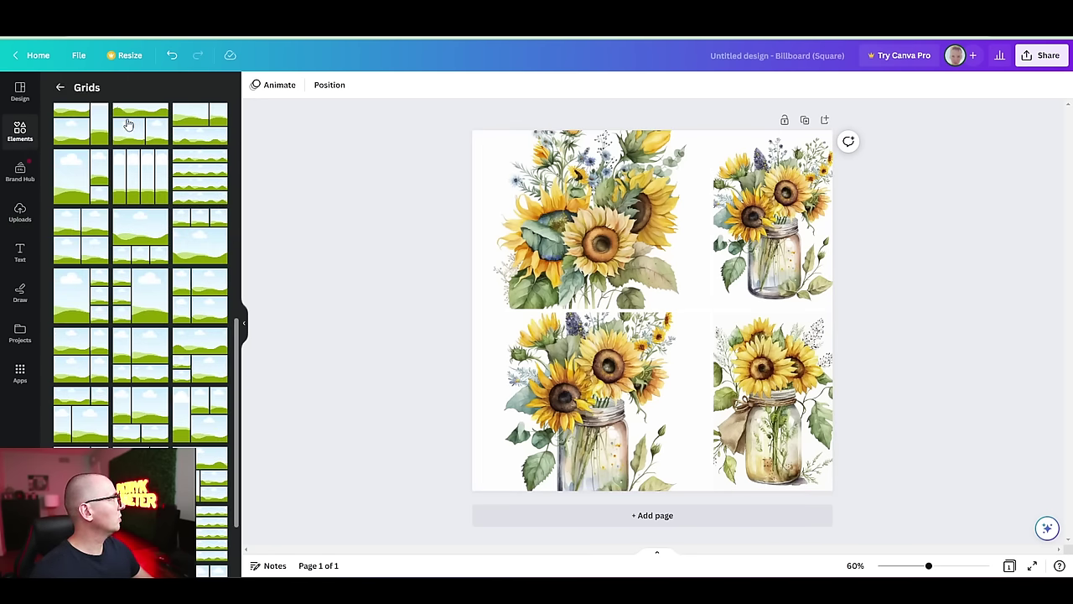
click(64, 88)
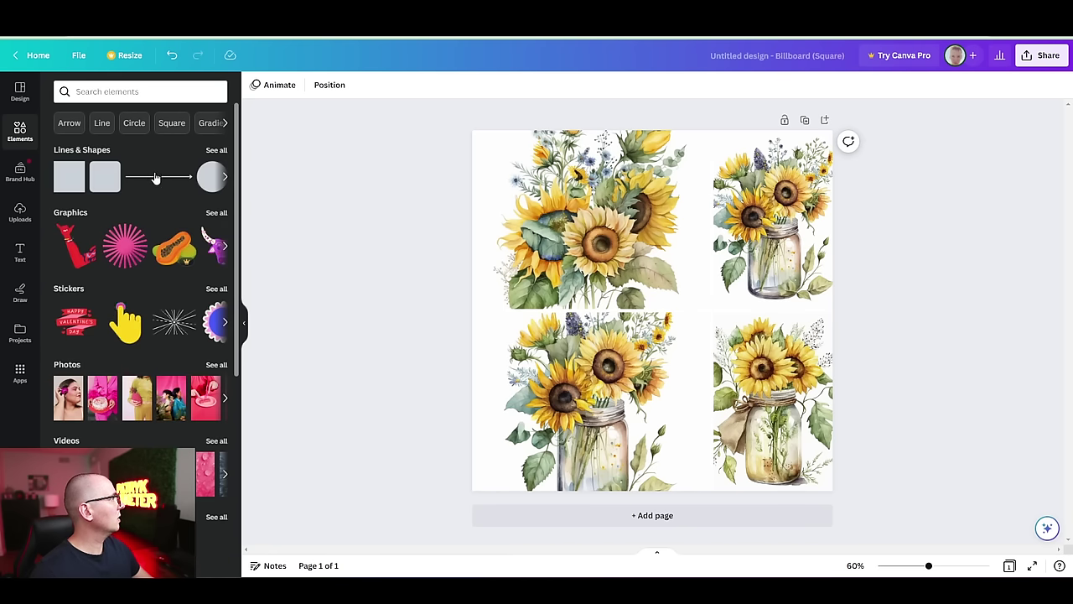
click(149, 177)
drag(654, 314, 833, 311)
click(898, 336)
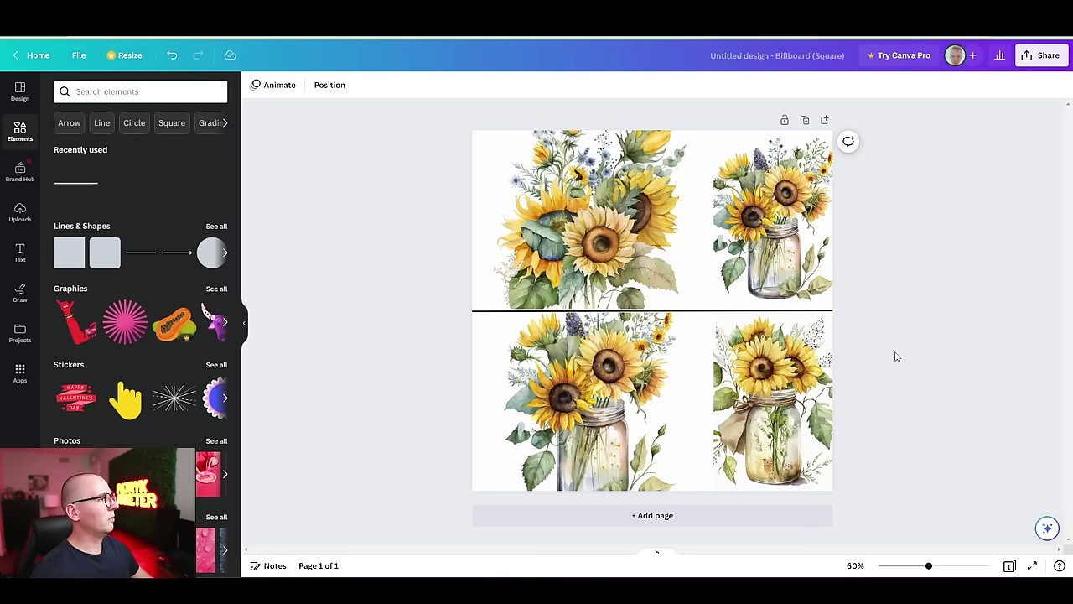
Duplicate the horizontal line, rotate the copy to vertical and place it between the two grid columns
click(704, 312)
key(ctrl+d)
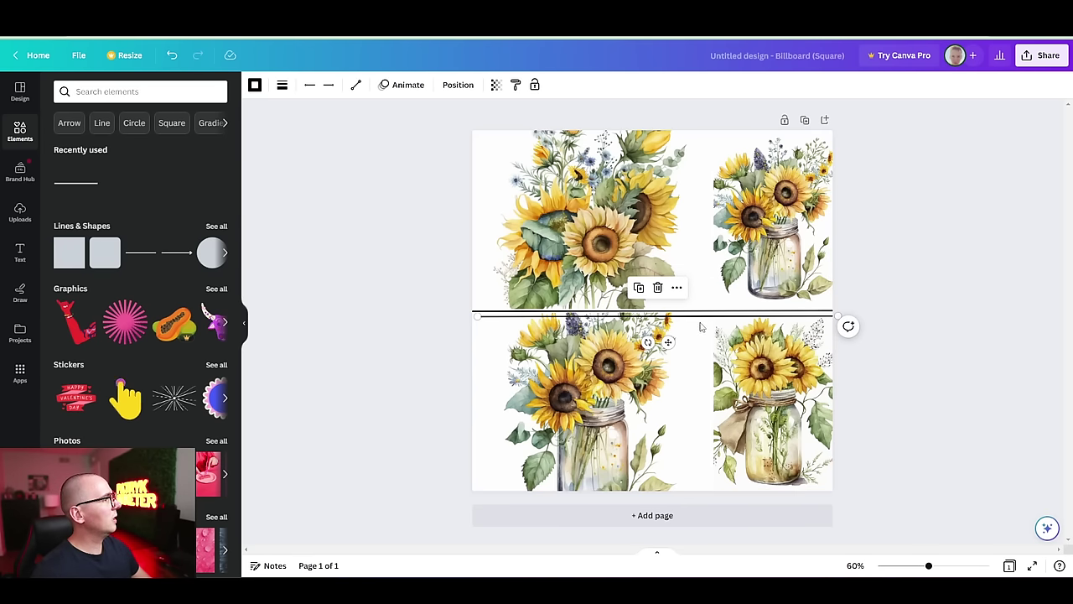
drag(647, 342, 713, 288)
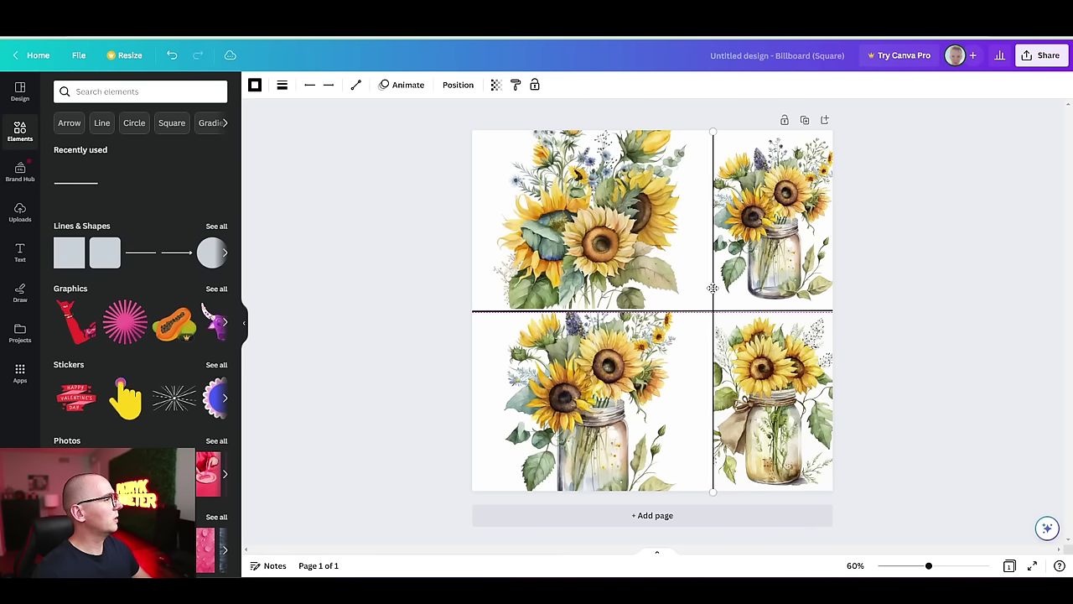
click(920, 340)
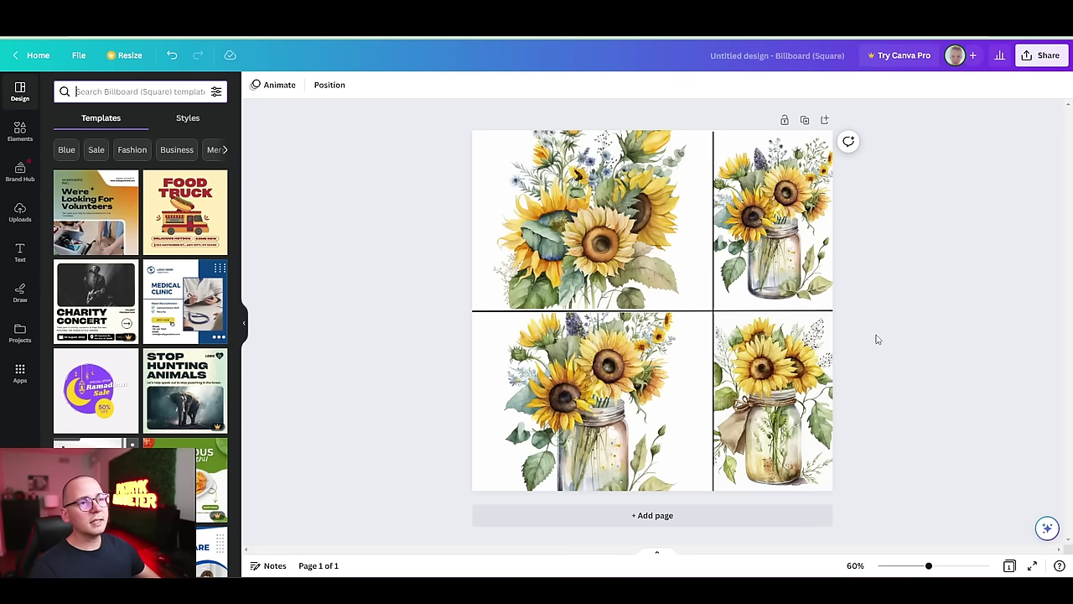
Add a second page and fill it with the uploaded image of sunflowers and purple blooms in a glass jar
click(709, 517)
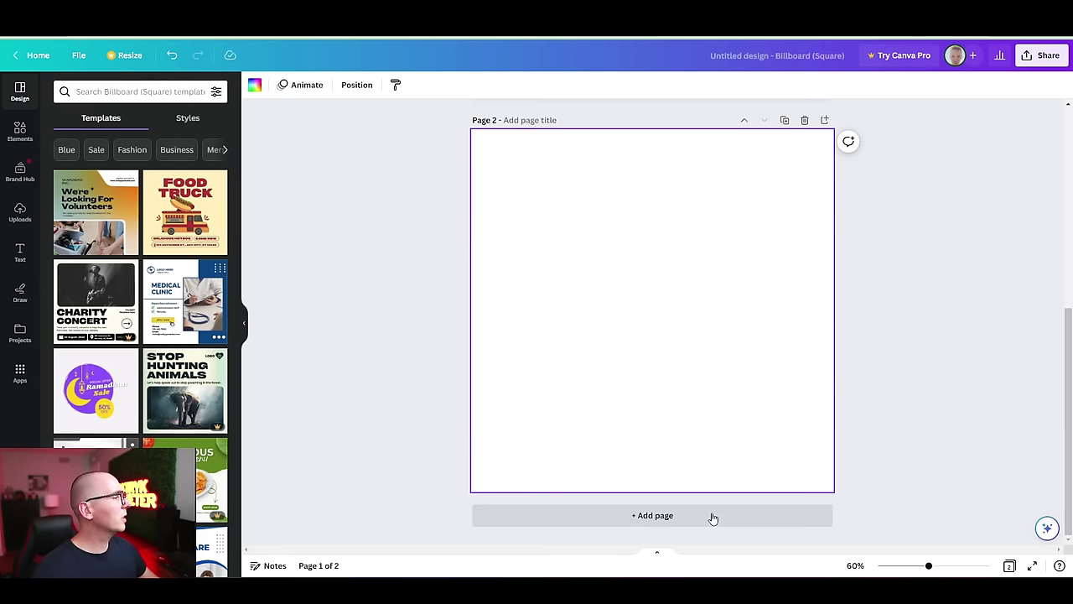
click(21, 211)
drag(140, 343, 495, 168)
click(953, 327)
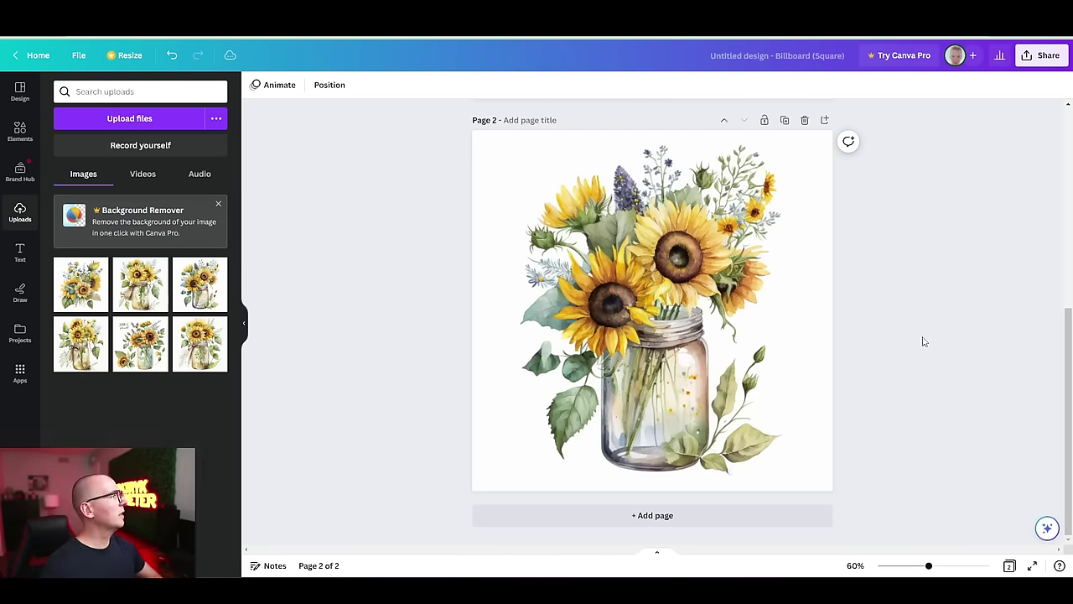
Add a heading over the jar artwork on page 2 with the text "Digital Flowers"
click(18, 251)
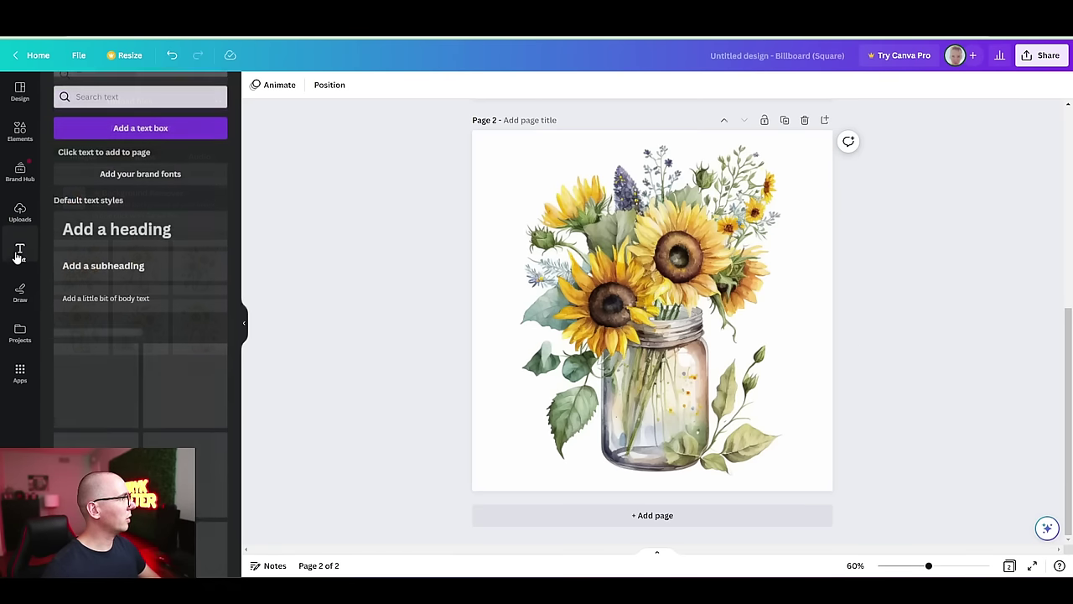
click(138, 230)
click(942, 392)
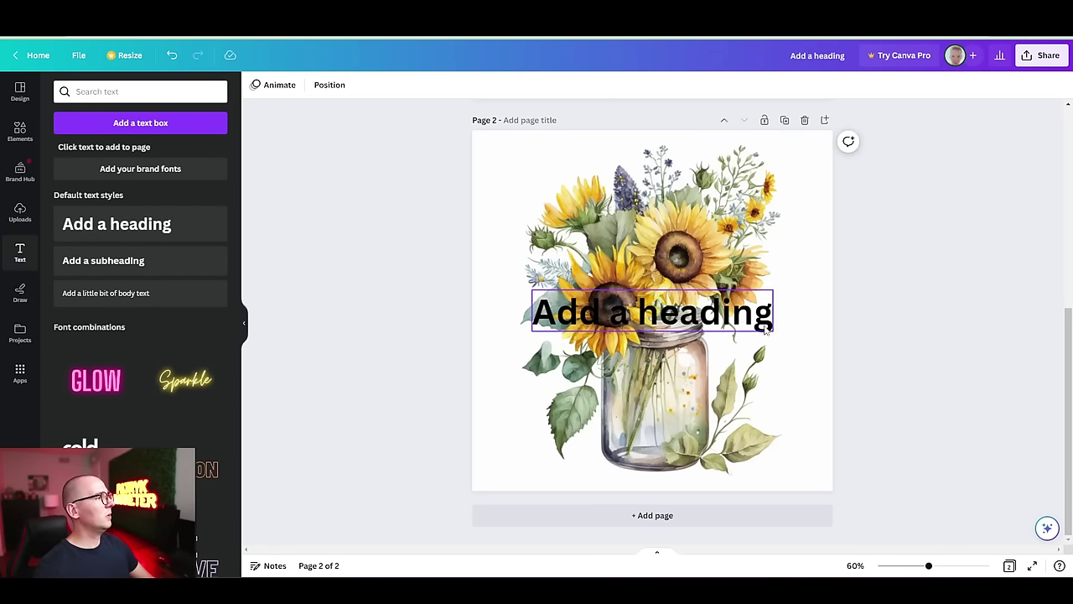
drag(714, 314, 711, 375)
click(710, 375)
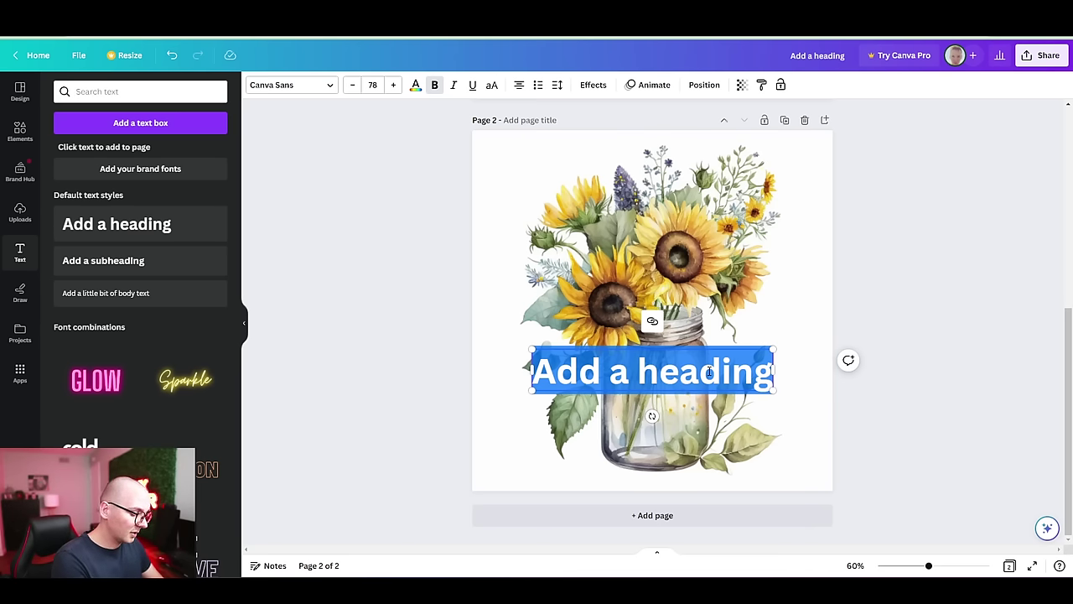
text(Digita)
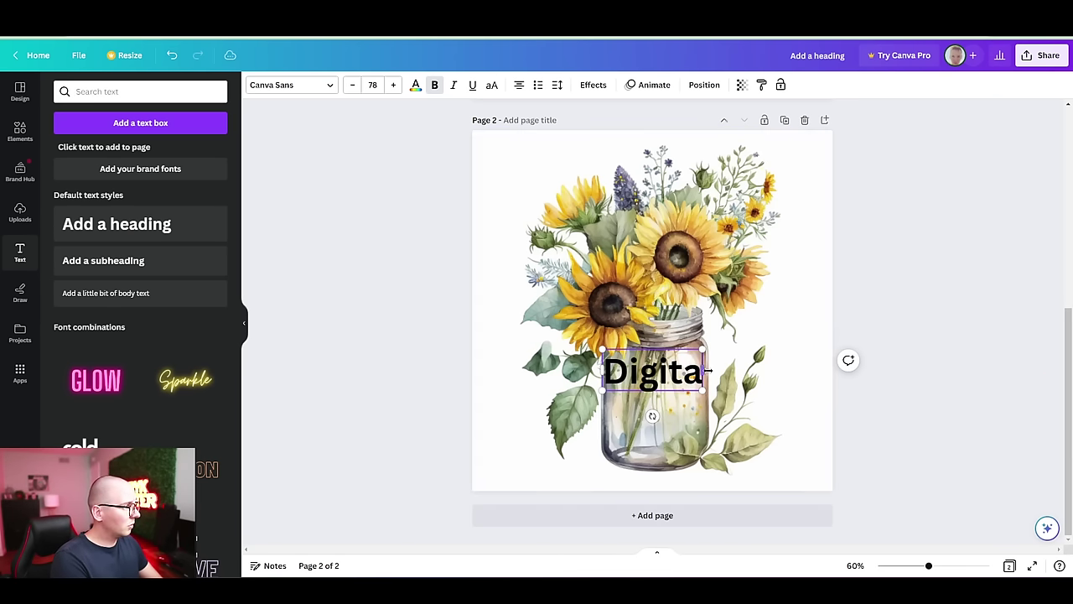
text(l Flowe)
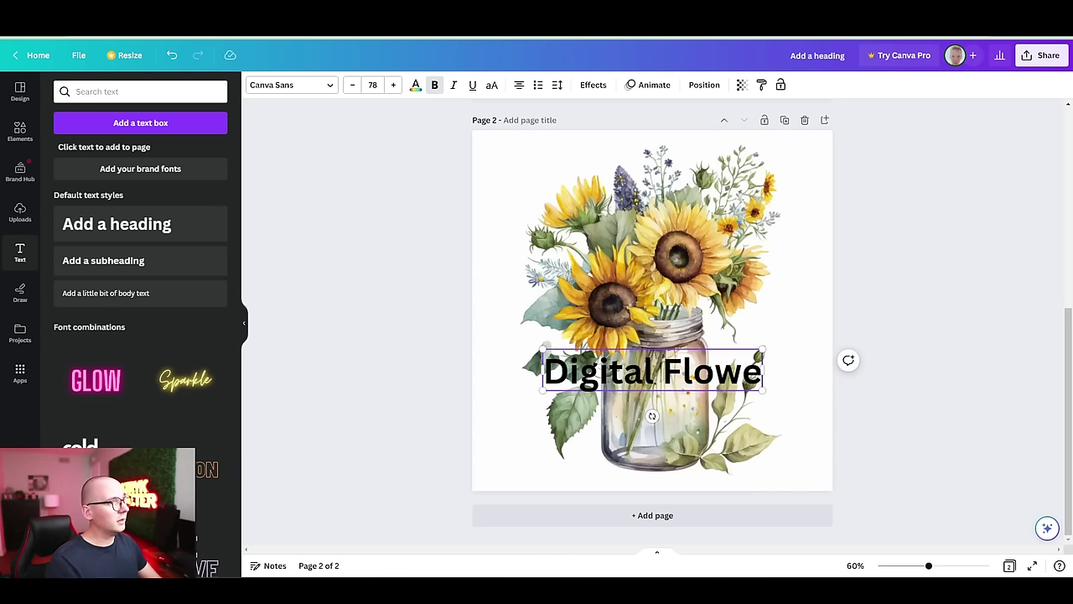
text(rs)
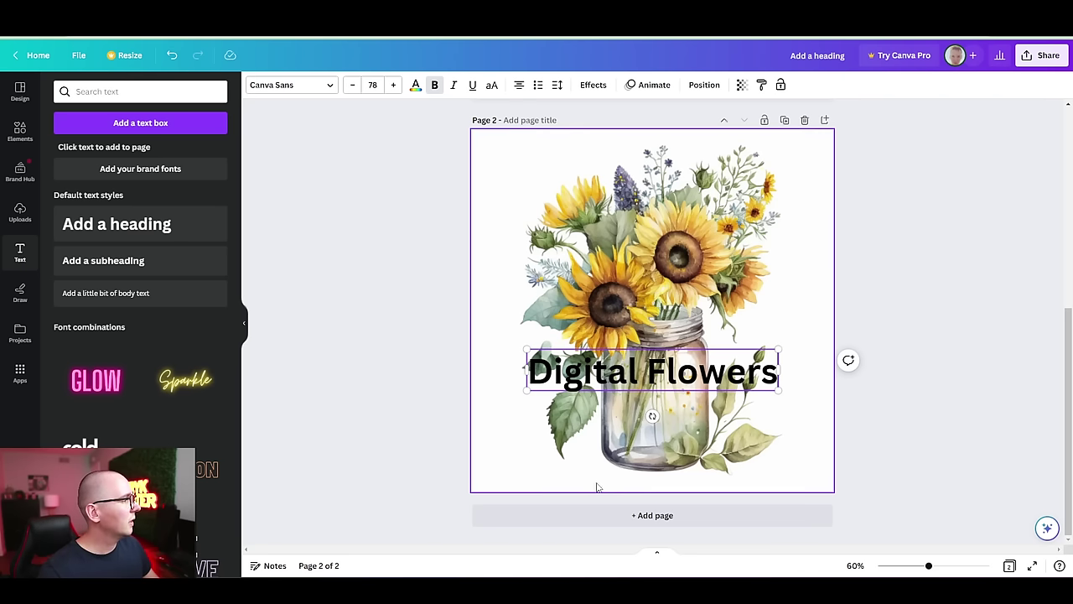
Rotate the "Digital Flowers" heading diagonally, enlarge it to about size 128 and position it across the artwork from upper left to lower right
drag(652, 416, 621, 457)
drag(570, 277, 503, 188)
double_click(621, 275)
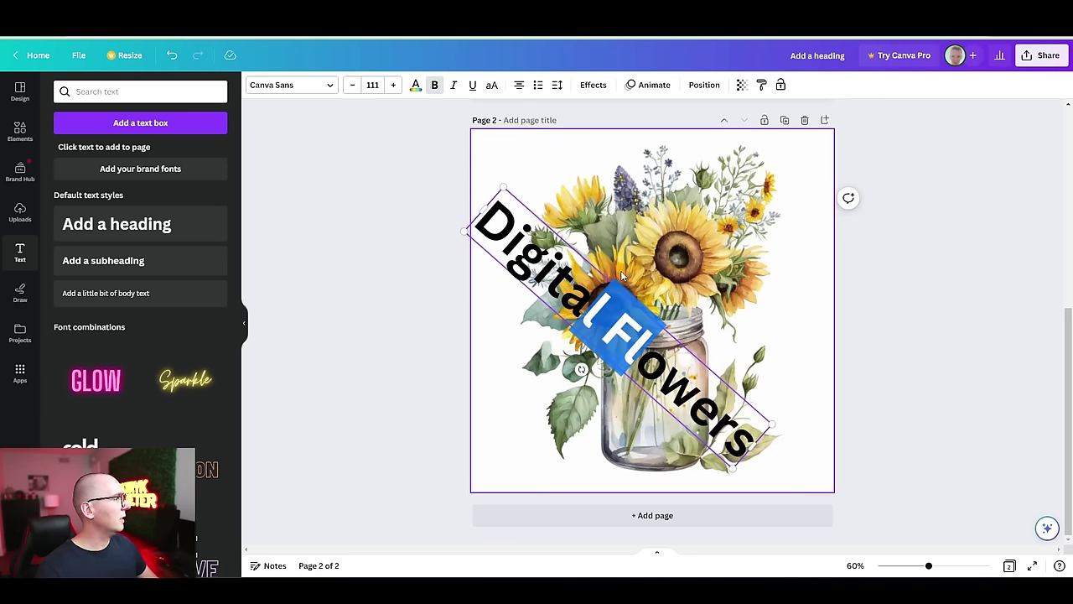
click(944, 372)
drag(649, 367, 683, 330)
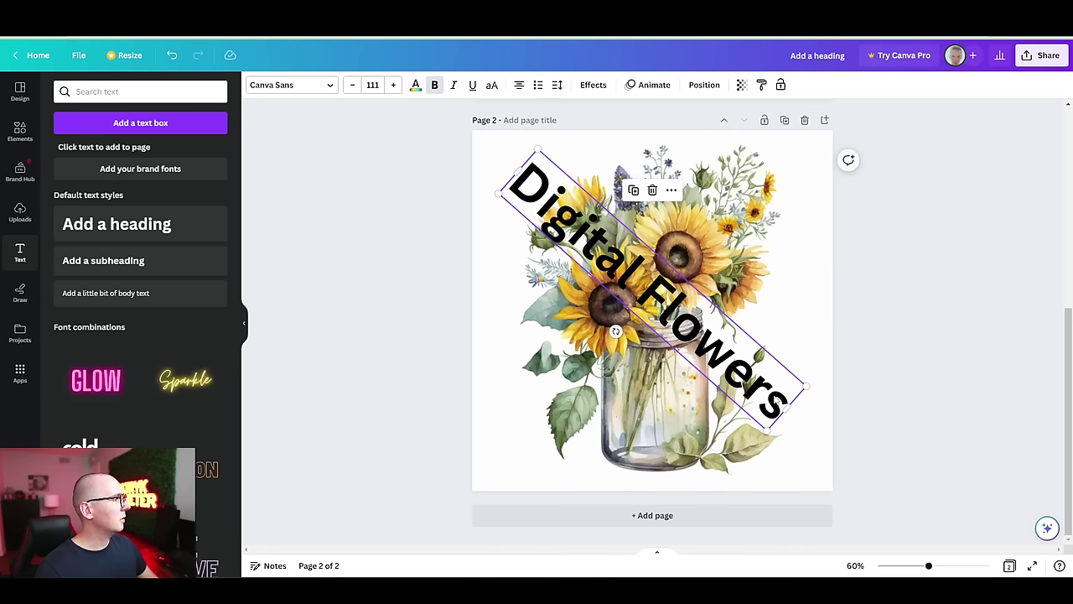
drag(763, 432, 726, 406)
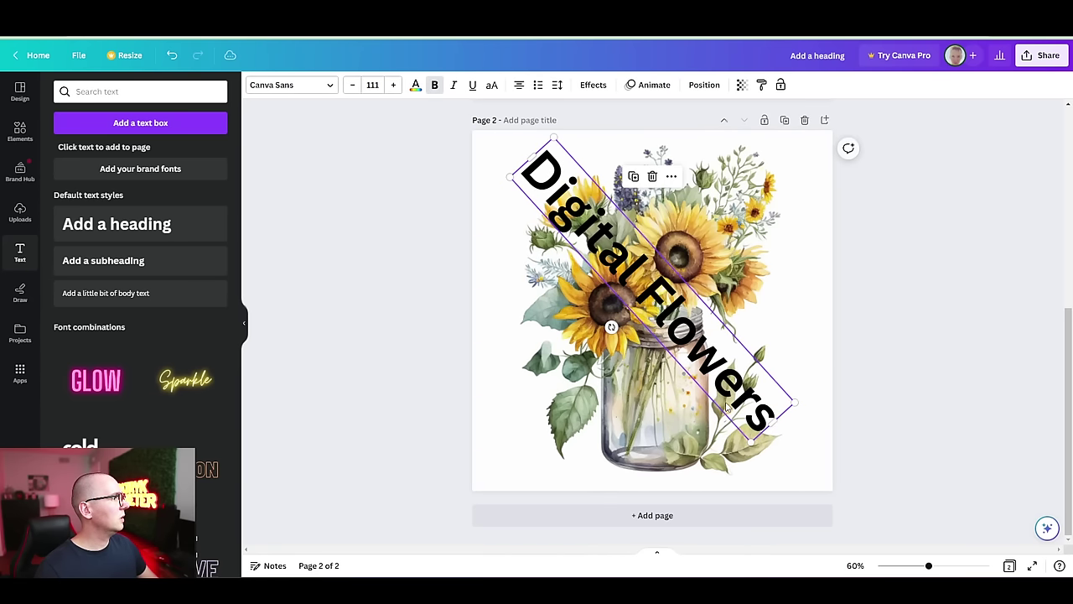
drag(792, 402, 838, 437)
drag(735, 426, 731, 425)
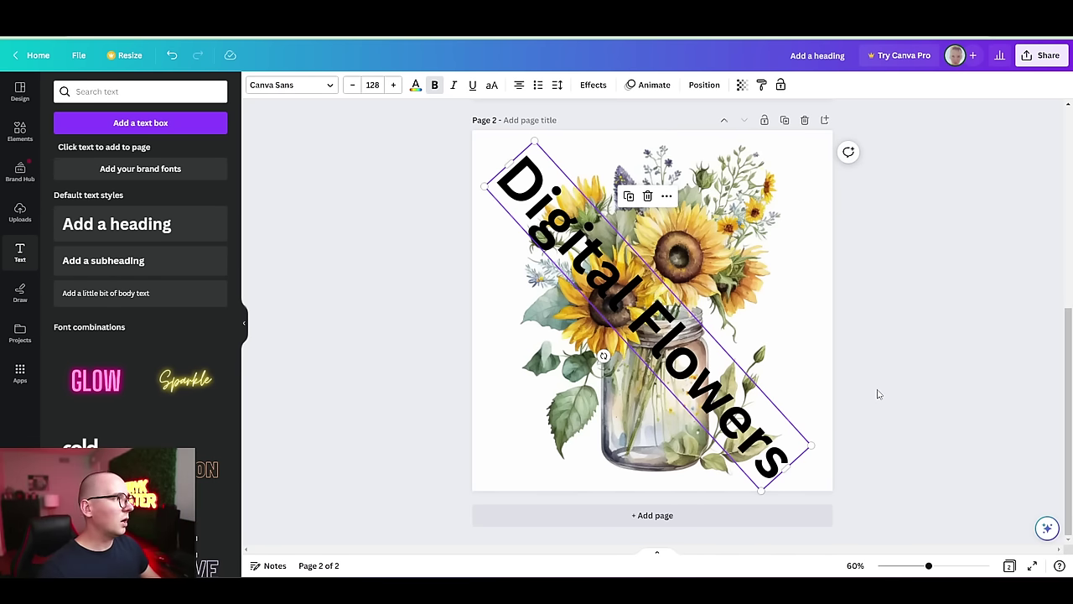
click(919, 372)
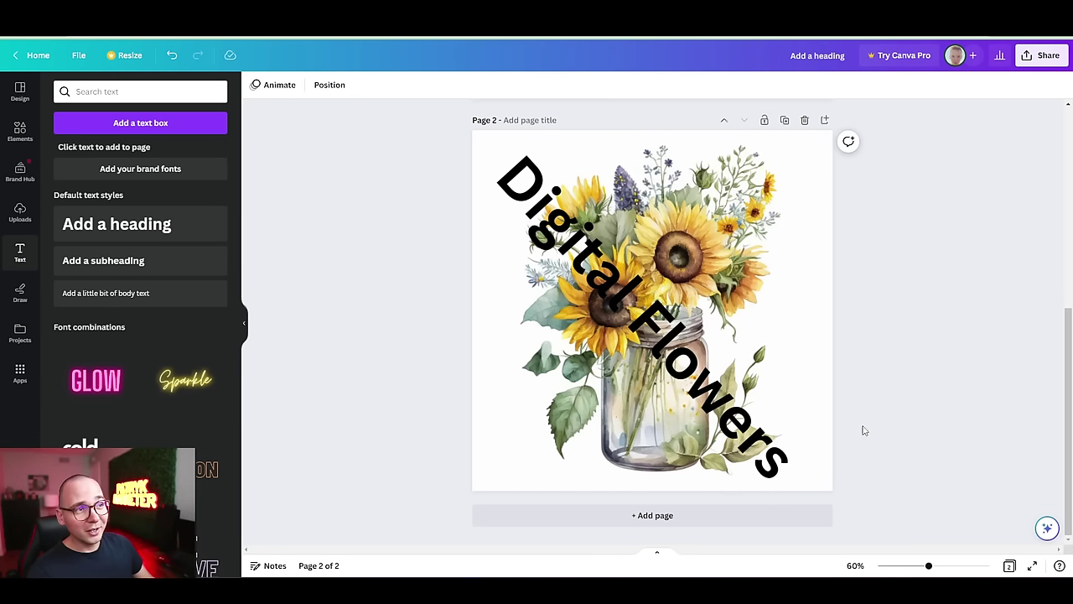
Set the diagonal "Digital Flowers" heading's transparency to 24 so it serves as a watermark
click(761, 443)
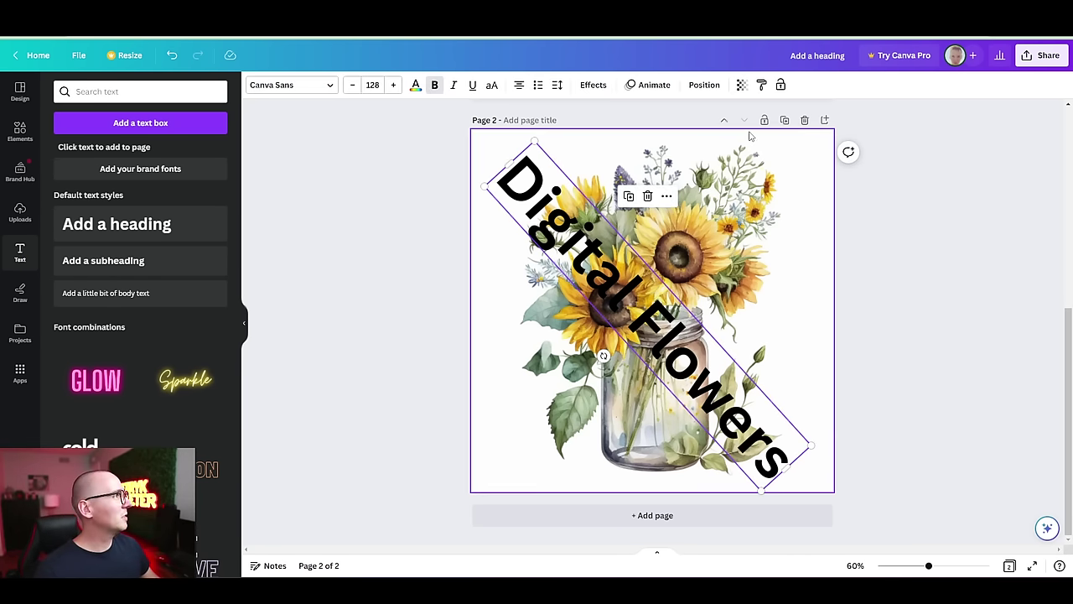
click(743, 85)
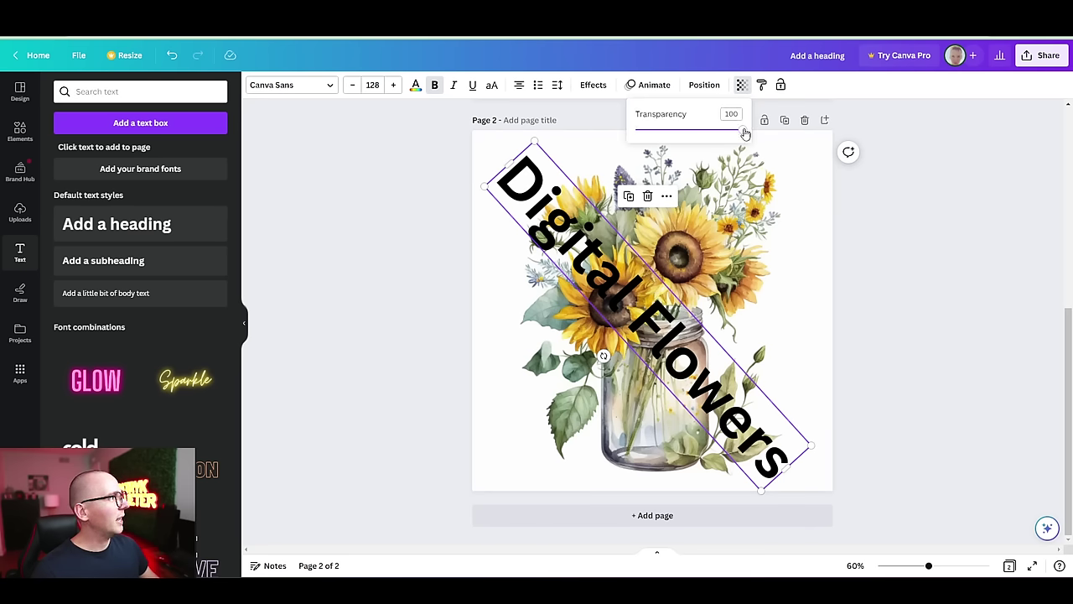
drag(739, 132, 662, 131)
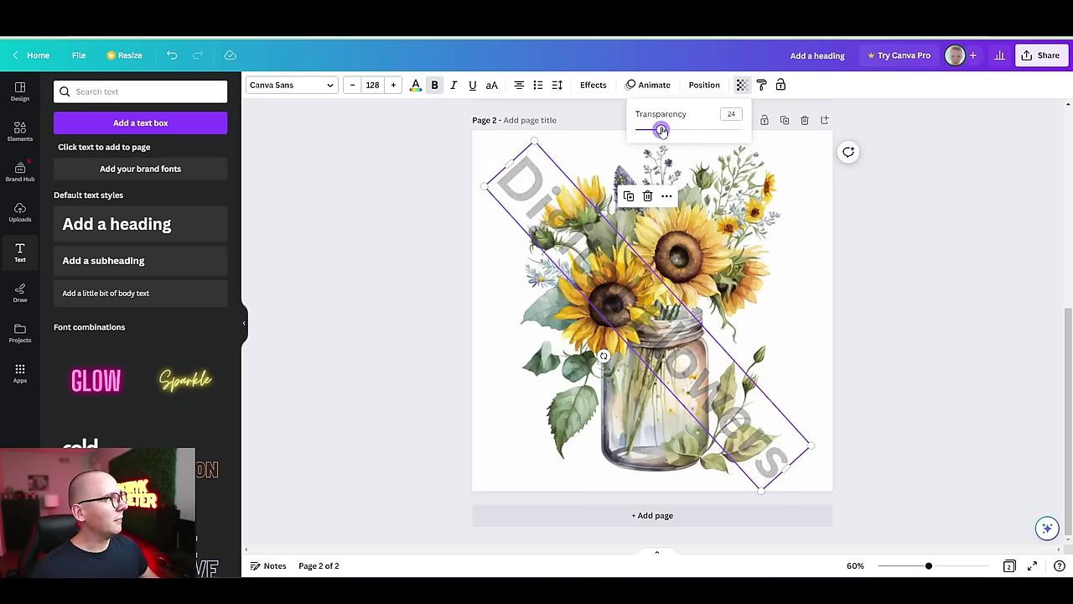
click(945, 333)
click(954, 362)
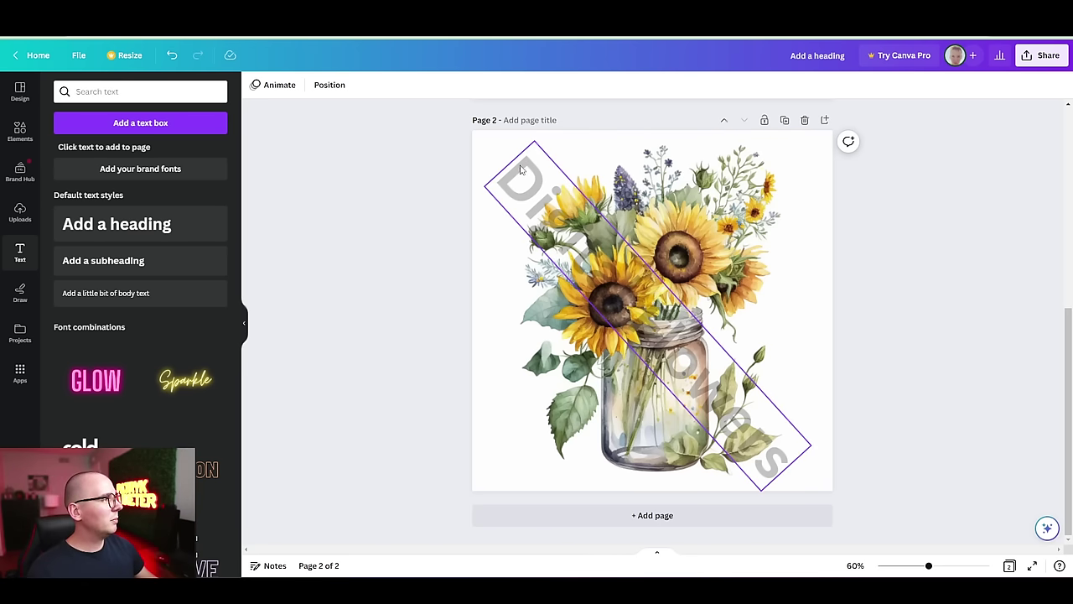
click(773, 472)
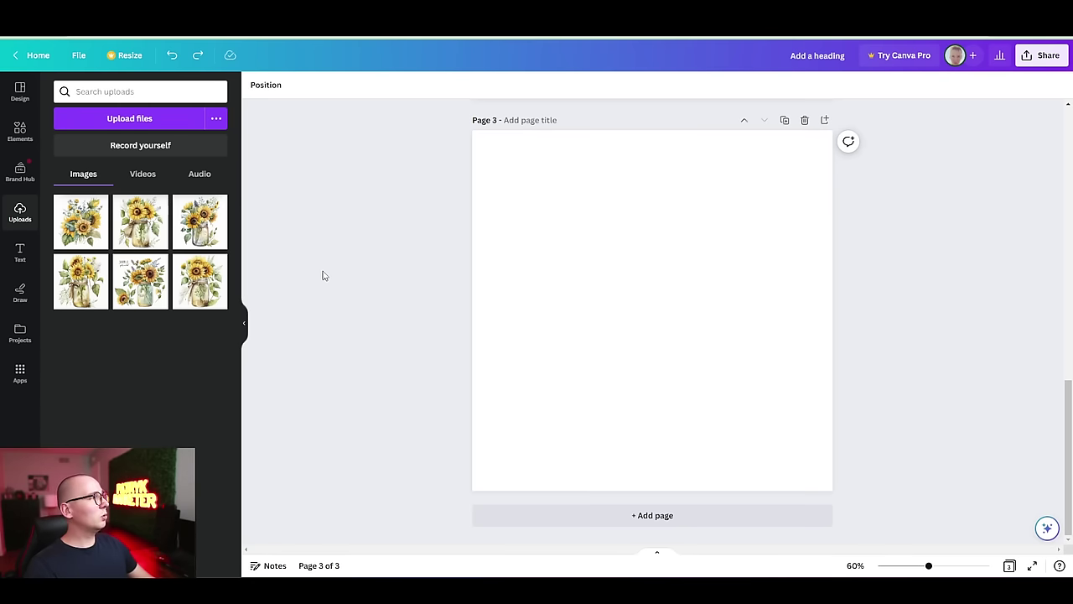
Place the uploaded sunflower jar with the burlap bow on page 3, shrink it and position it in the page's lower-left area
drag(140, 221, 561, 245)
drag(662, 306, 626, 276)
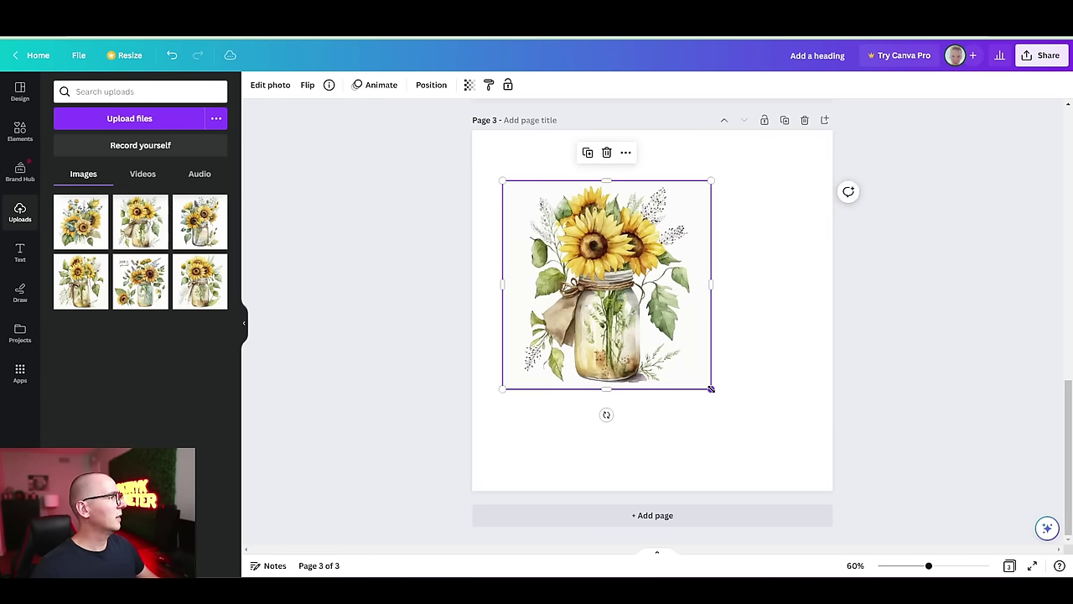
drag(711, 388, 648, 353)
drag(587, 268, 563, 407)
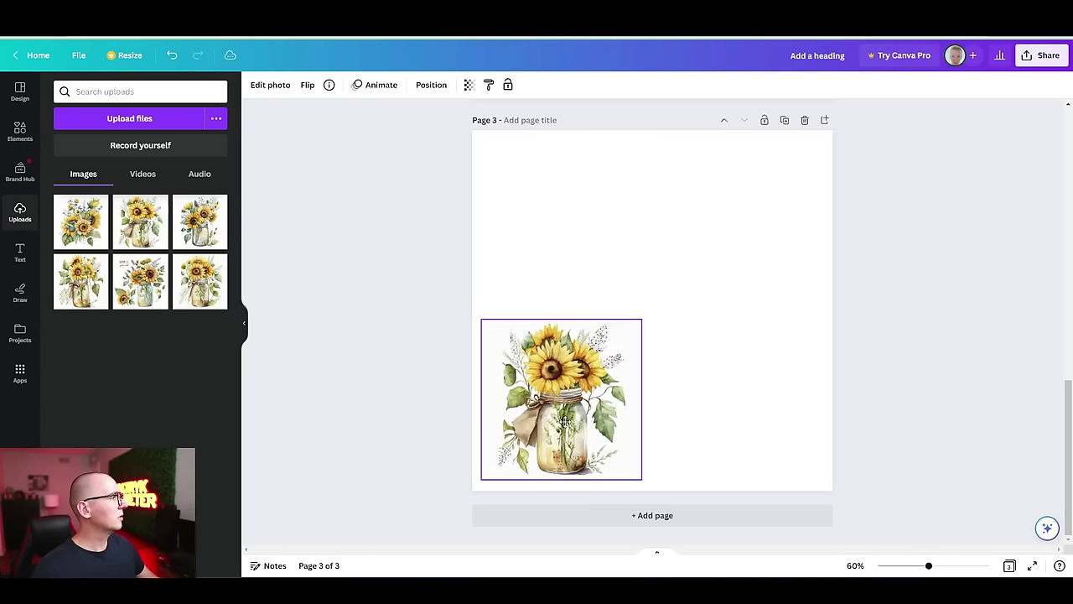
Add the uploaded glass jar with sunflowers and purple blooms to page 3, shrink it and position it on the page's right side
click(212, 200)
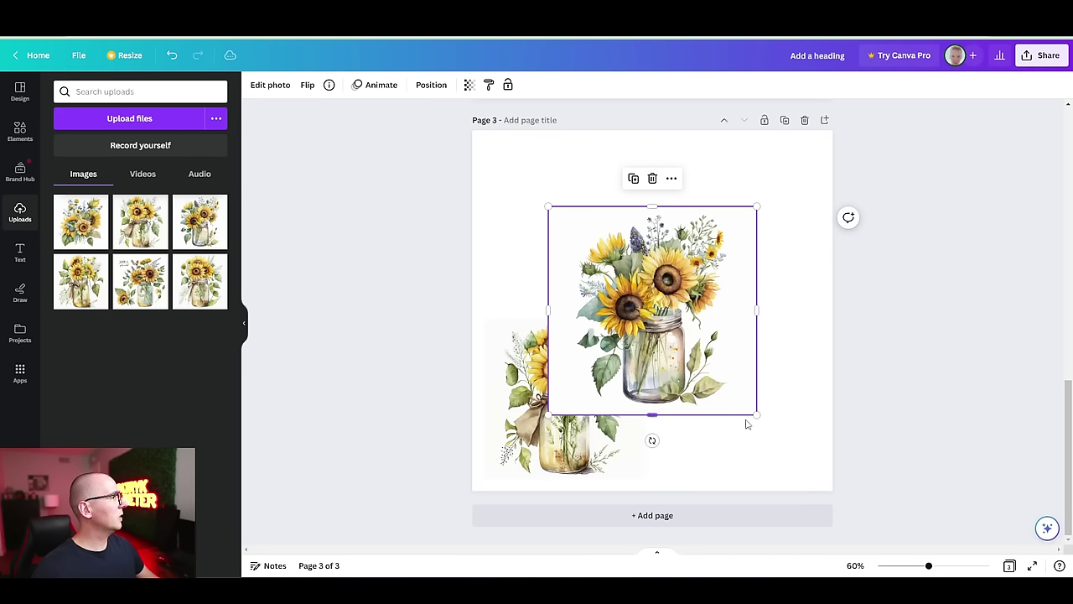
drag(756, 414, 719, 374)
drag(628, 305, 731, 314)
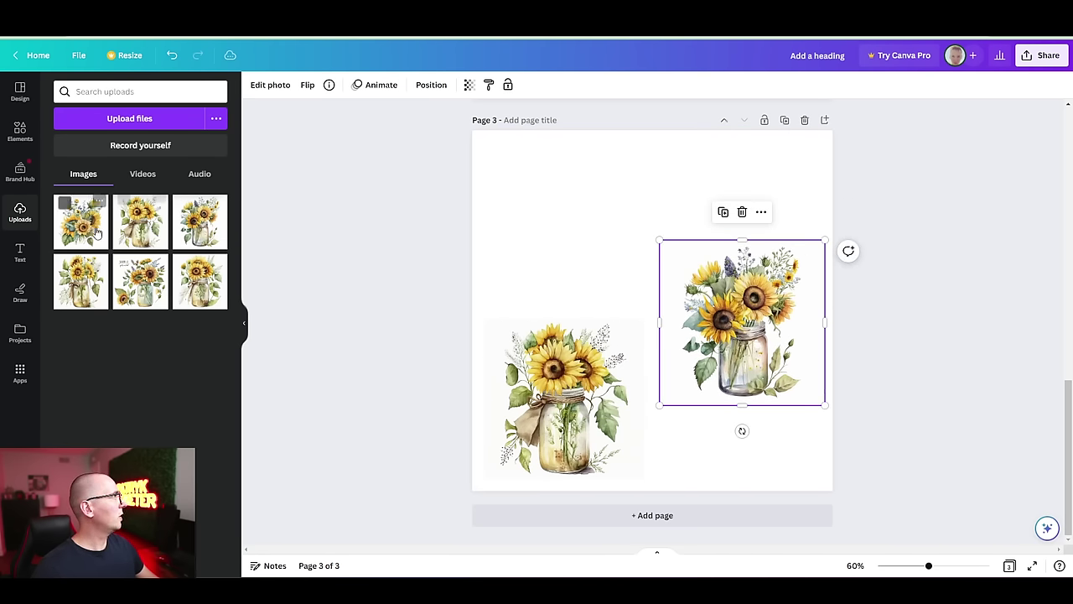
Add the uploaded sunflower bouquet to page 3, size it to about 431 × 431 and place it in the page's upper-left area
click(66, 206)
drag(756, 414, 670, 352)
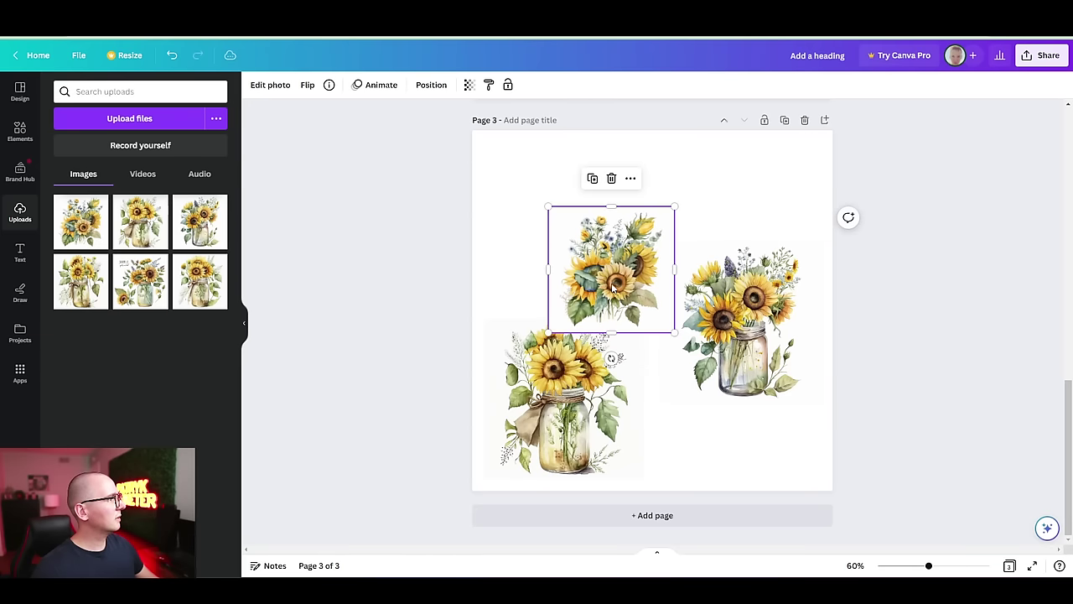
drag(610, 283, 570, 224)
drag(639, 280, 659, 296)
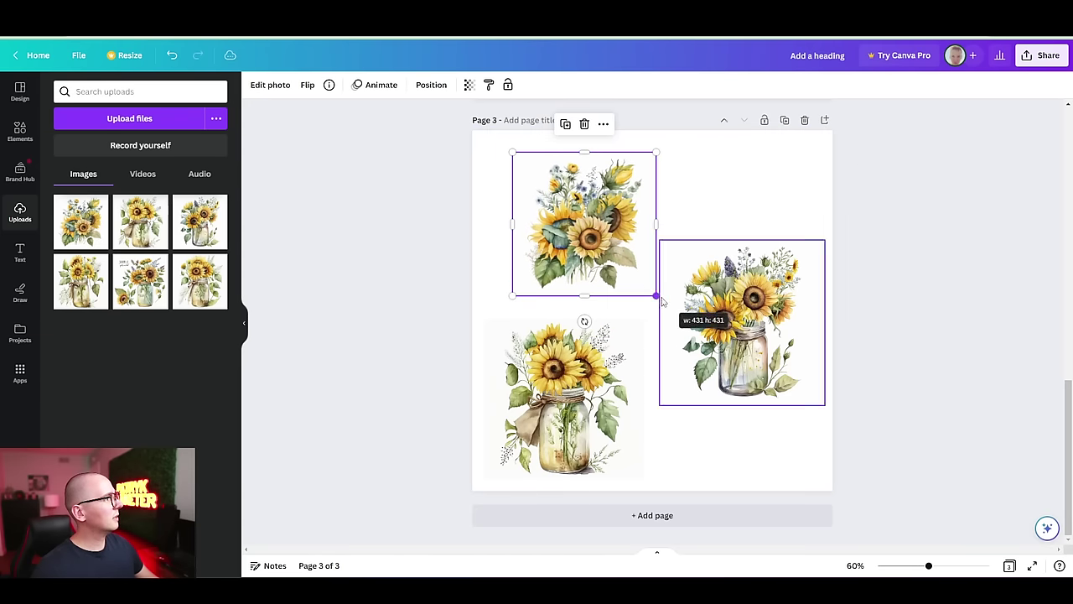
drag(588, 227, 584, 220)
click(717, 438)
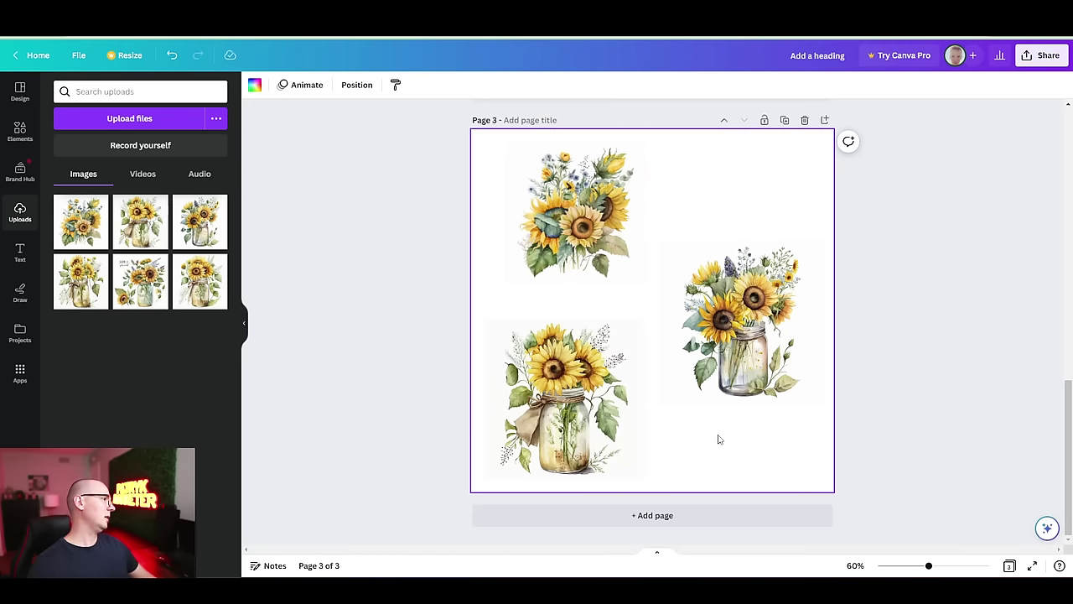
Enlarge the bouquet slightly on page 3 and nudge the jar with purple blooms a little upward
click(633, 272)
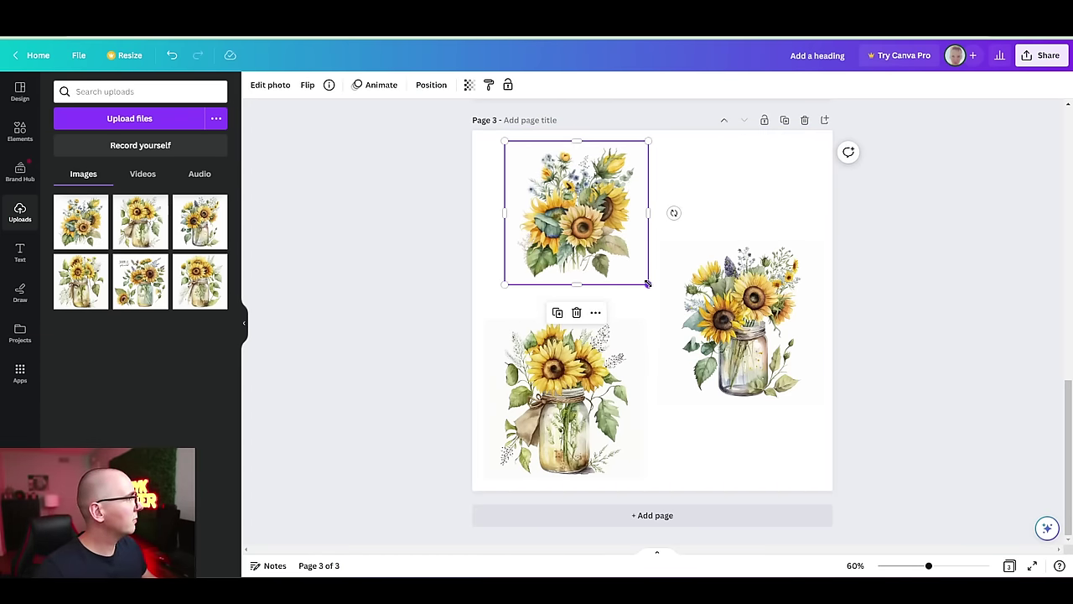
drag(648, 283, 659, 302)
click(855, 285)
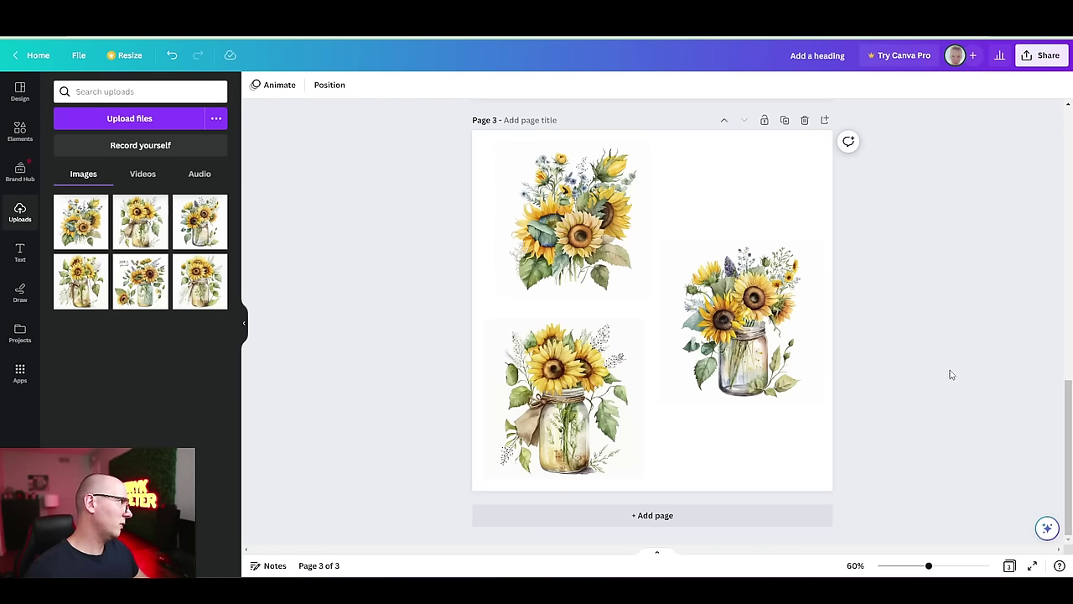
mouse_move(761, 313)
mouse_down()
mouse_move(755, 295)
mouse_move(759, 312)
mouse_up()
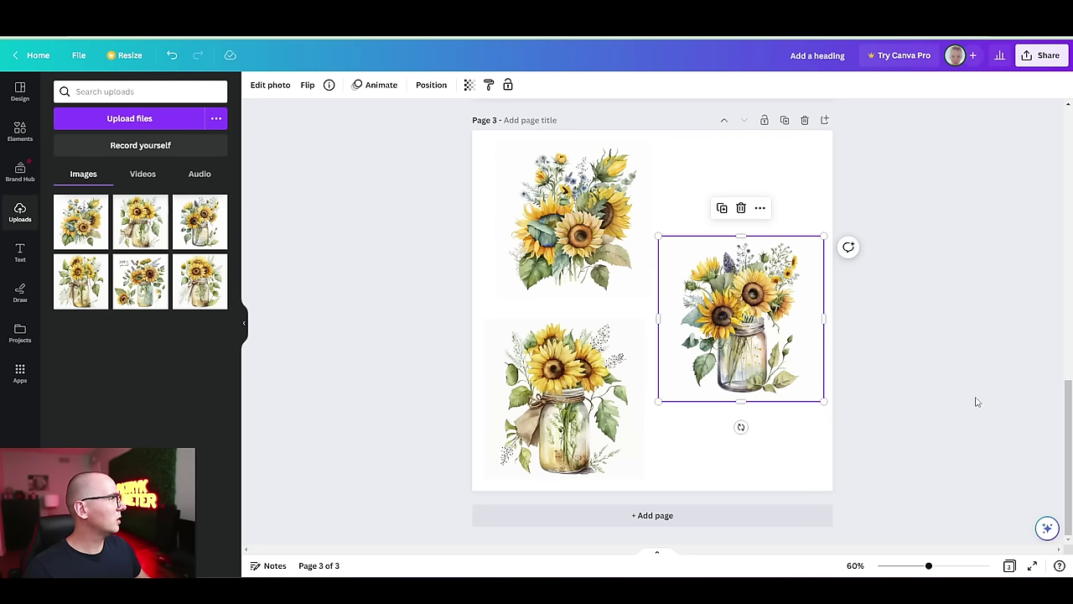
click(1036, 408)
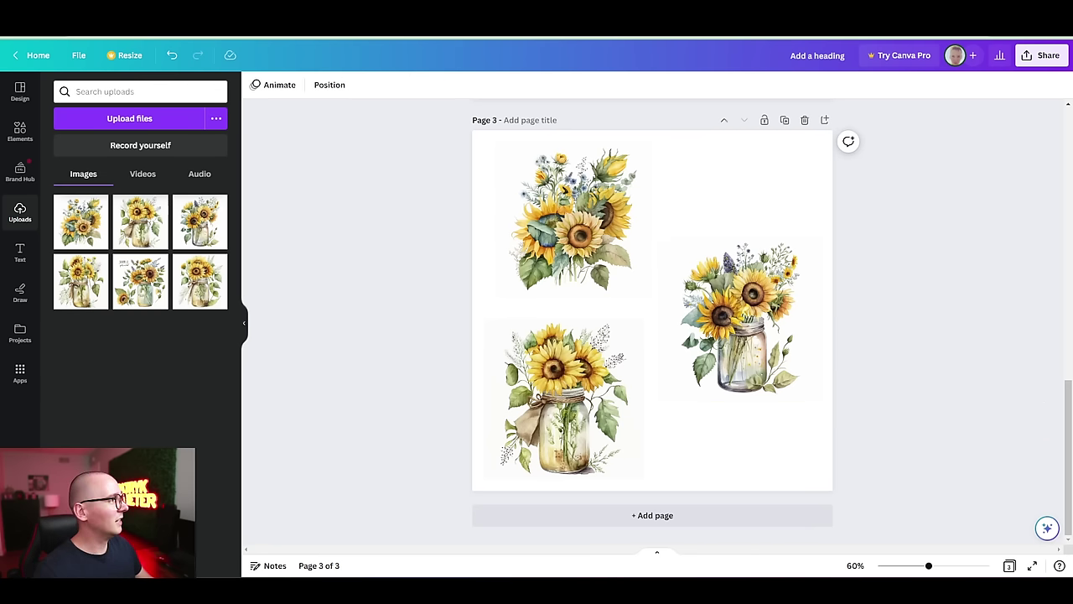
Download all three pages of the design as PNG files at 1,080 × 1,080 px
drag(1068, 400, 1022, 131)
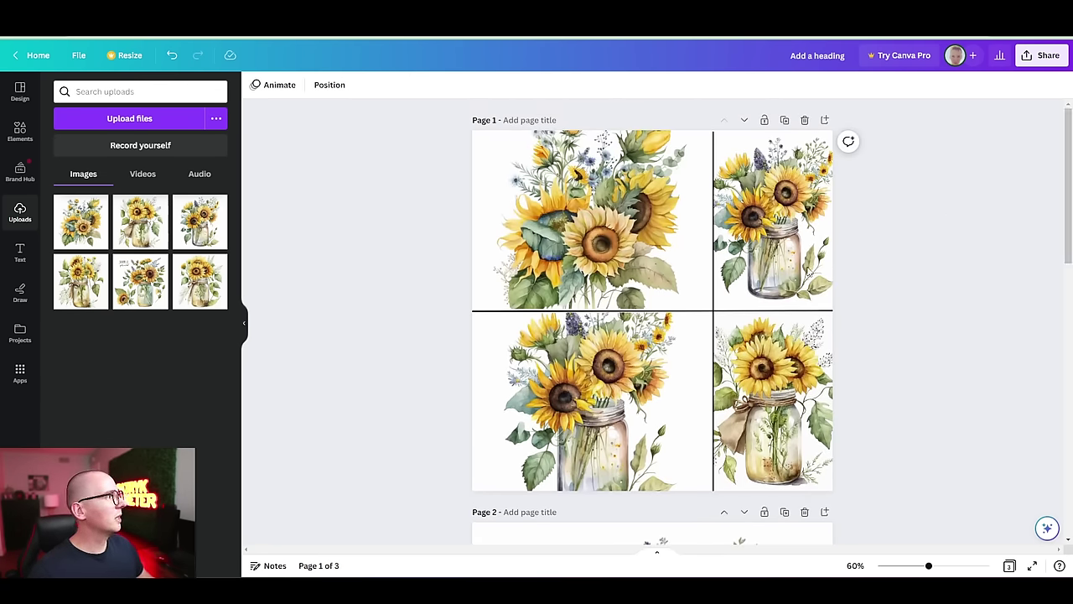
drag(1062, 187, 975, 140)
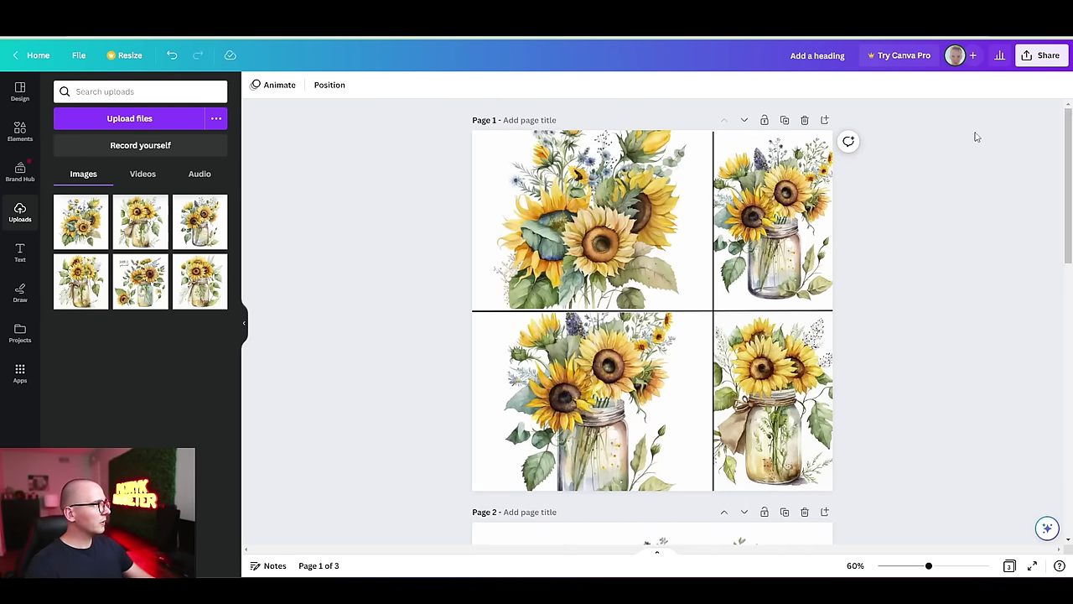
click(1041, 55)
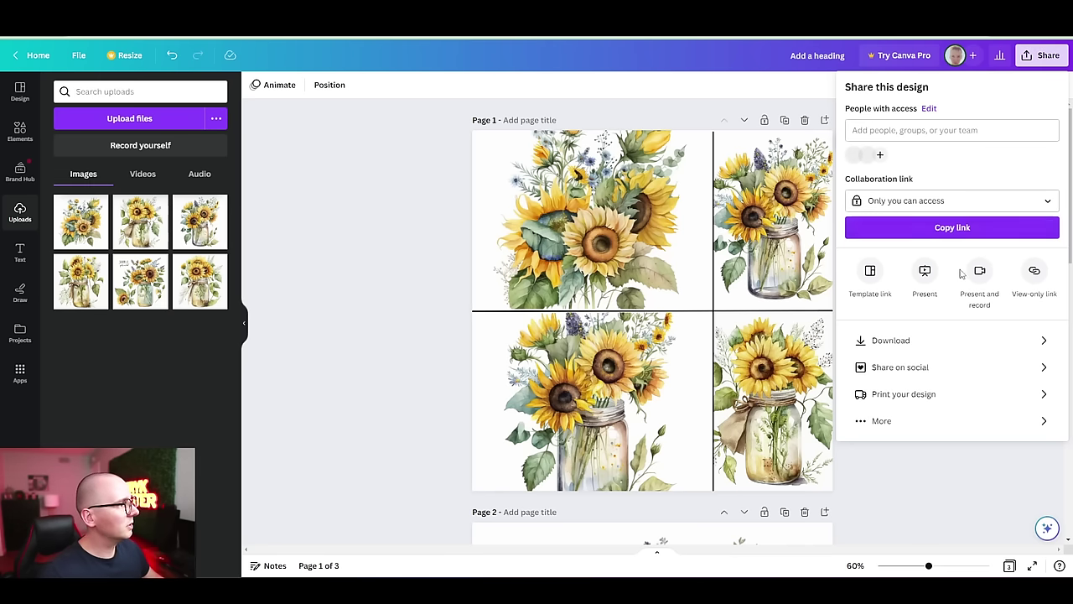
click(935, 342)
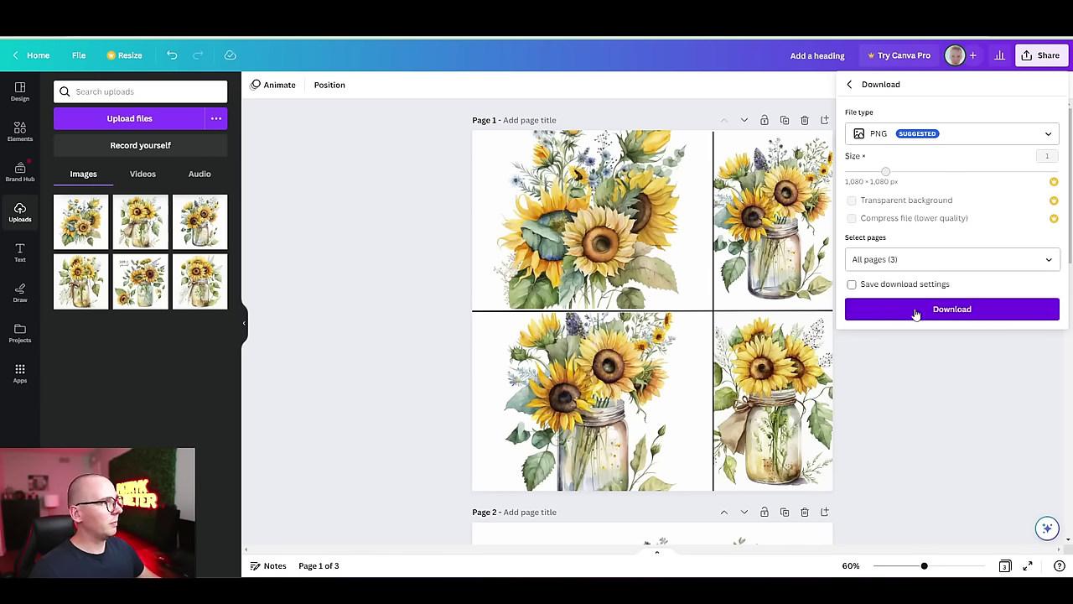
click(919, 312)
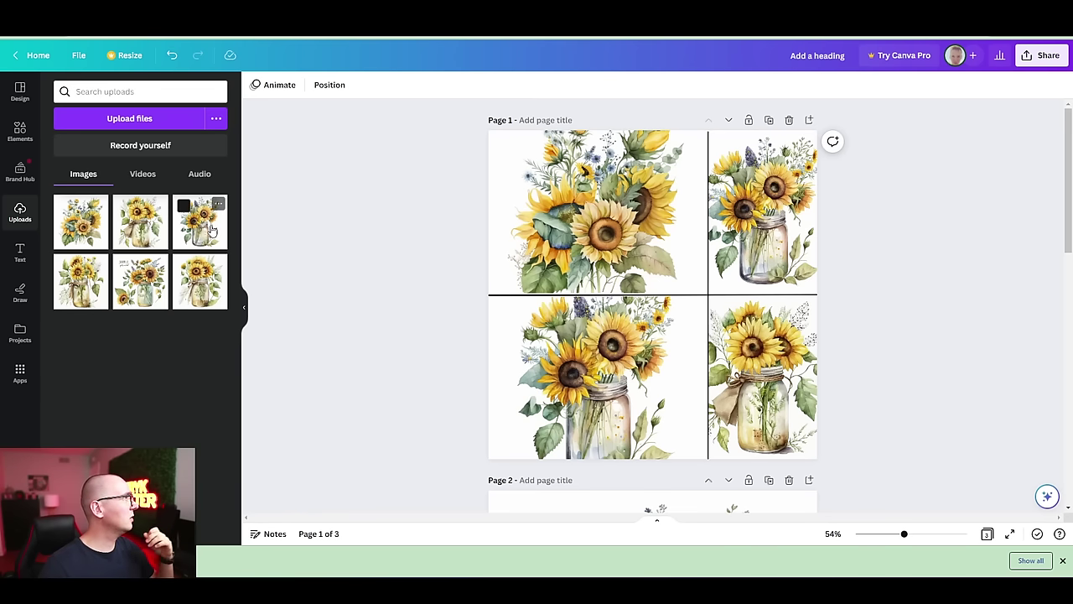
Apply the Pan page animation to all pages of the design
click(283, 93)
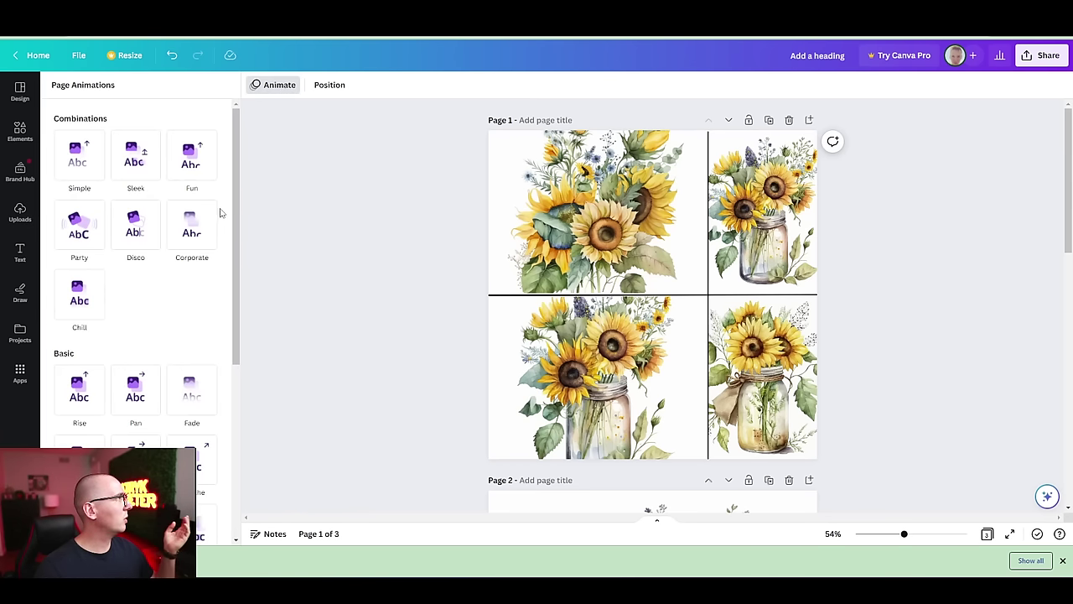
click(138, 390)
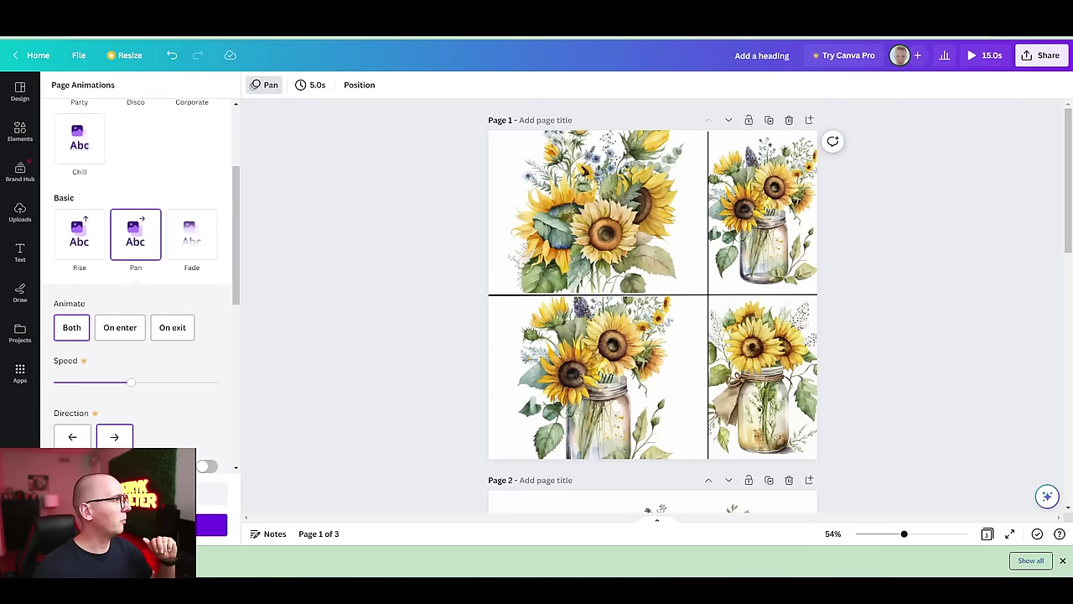
click(214, 524)
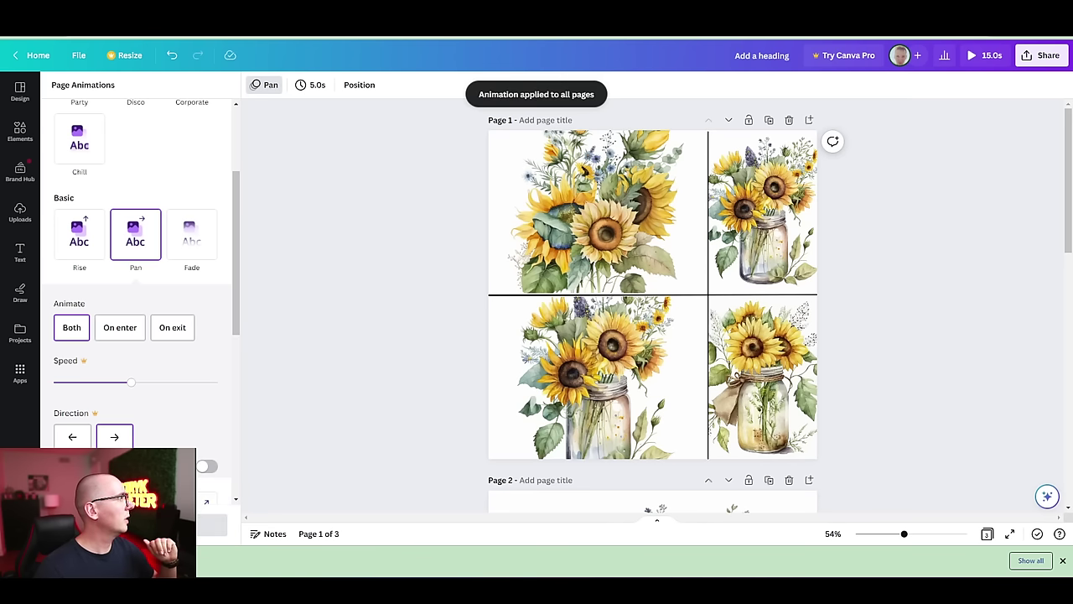
Play the preview of the three-page animated design and close it
click(352, 323)
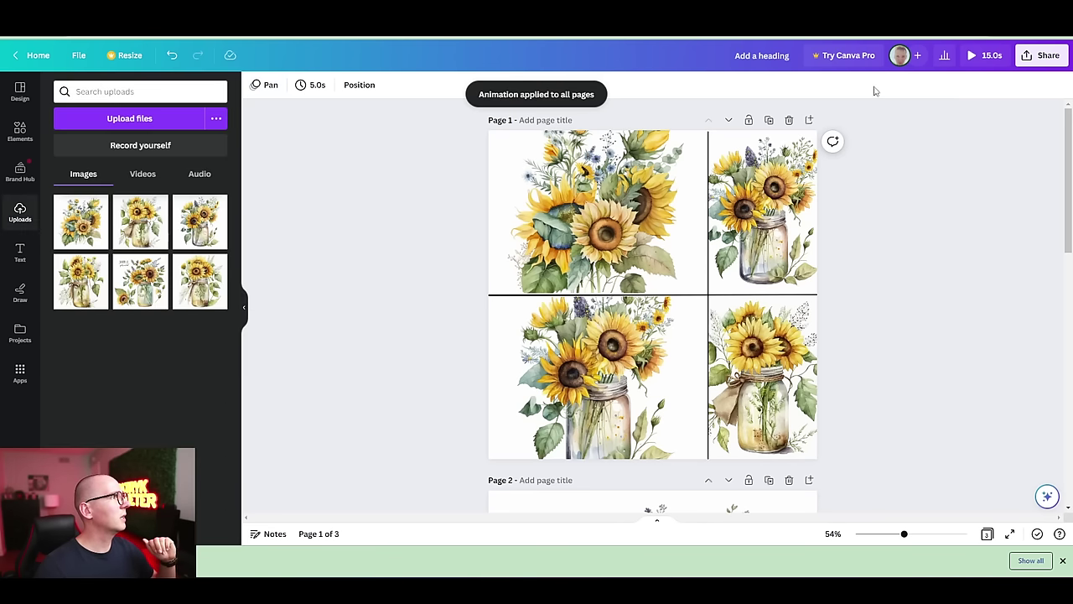
click(969, 56)
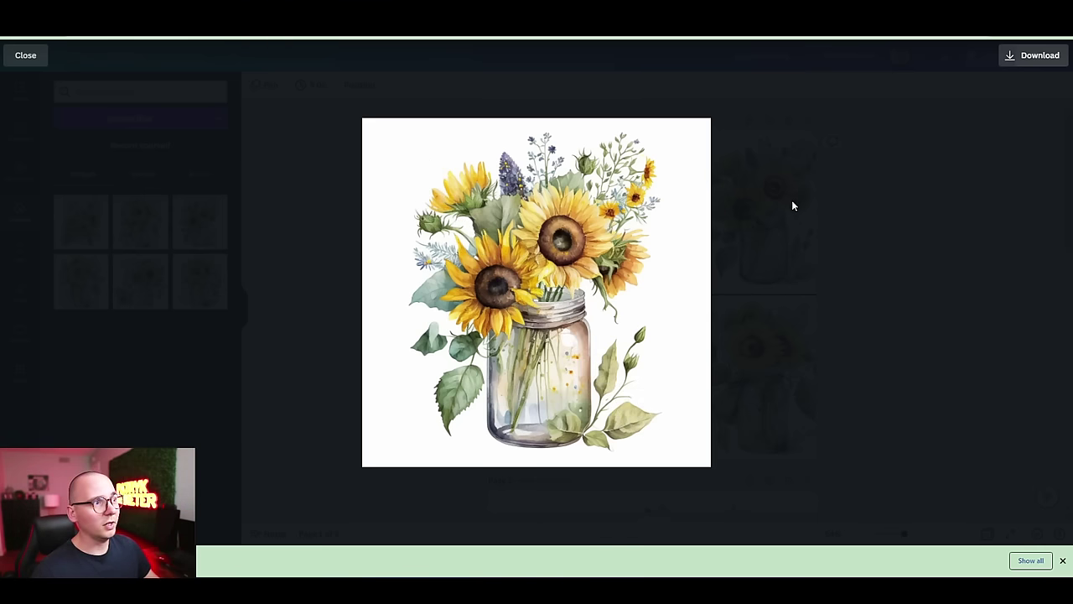
mouse_move(626, 231)
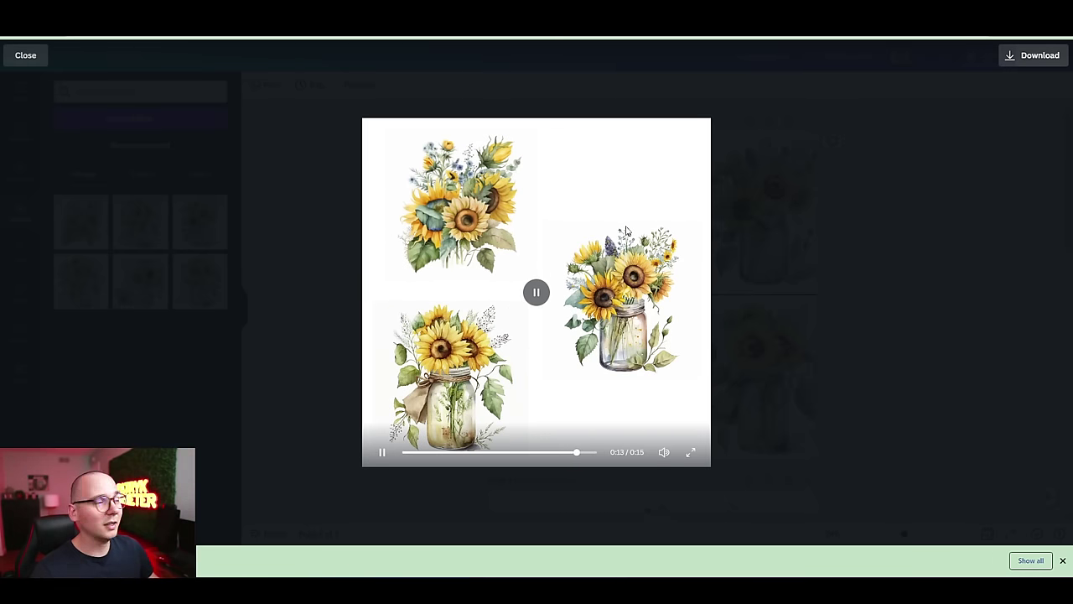
key(Escape)
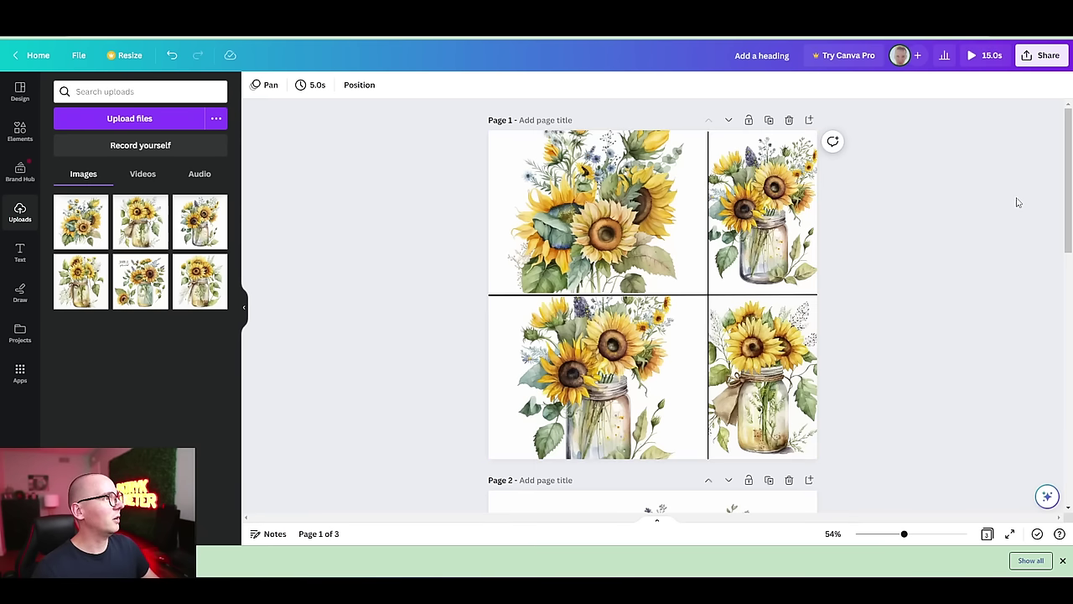
Open the download options for the animated design
click(1053, 54)
click(1040, 211)
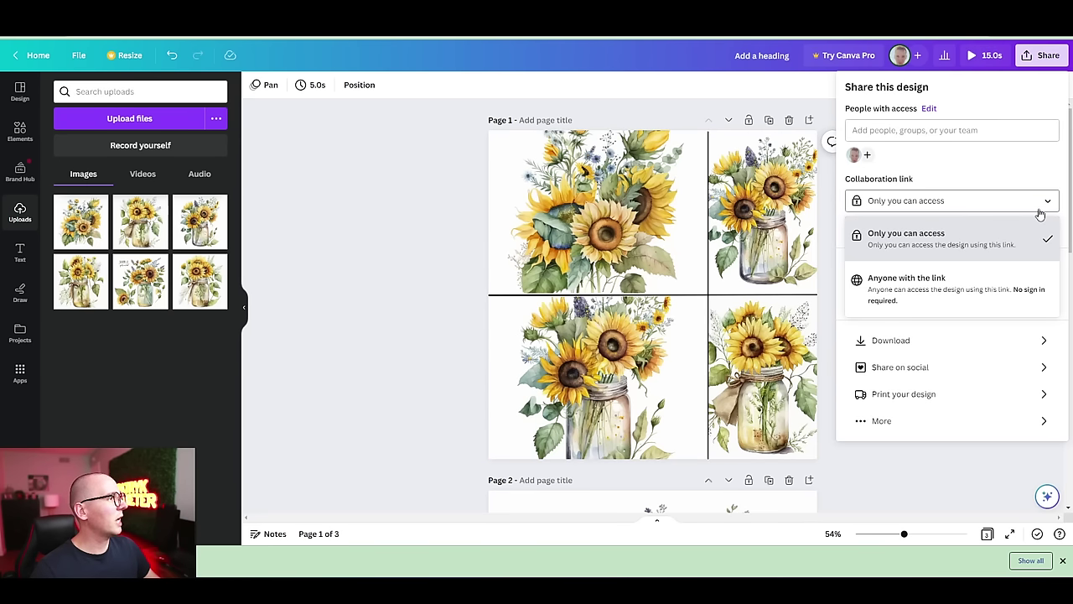
click(1040, 213)
click(981, 336)
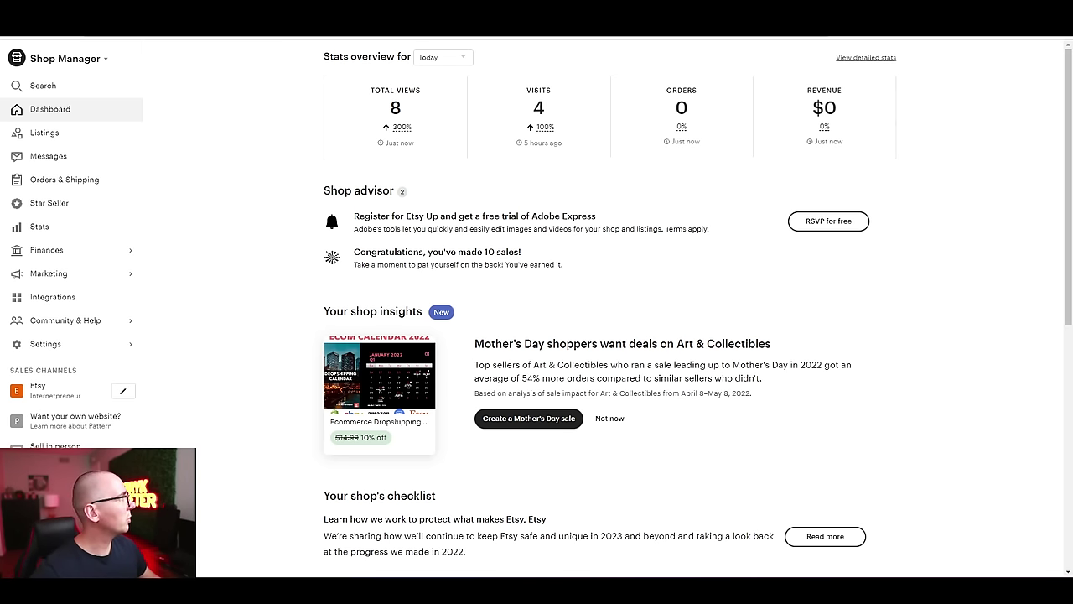
In Etsy Shop Manager, start a new listing and bring its title and photo fields into view
click(39, 138)
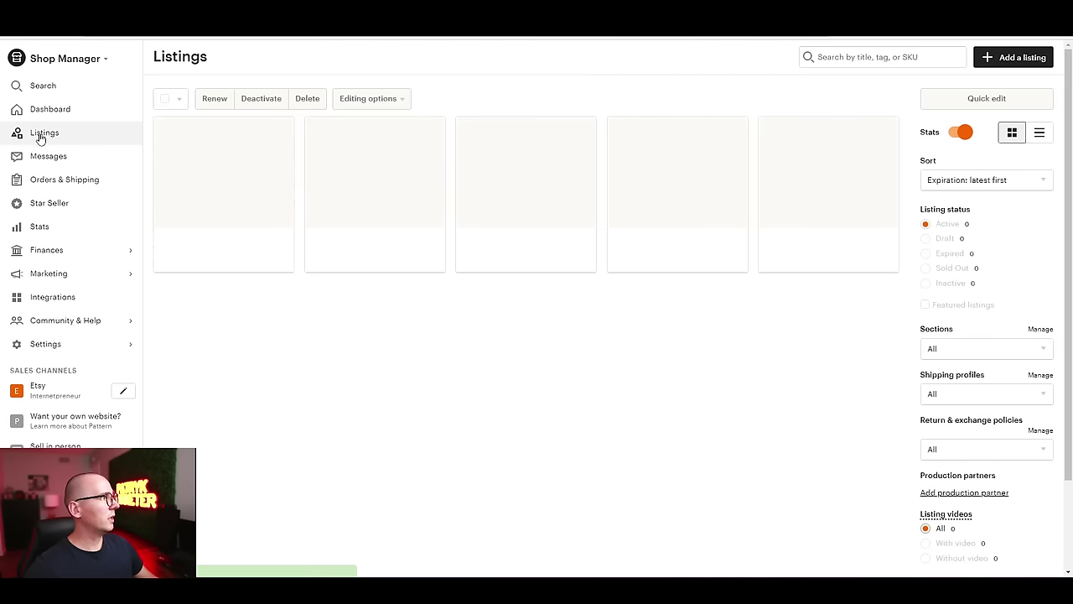
click(1022, 66)
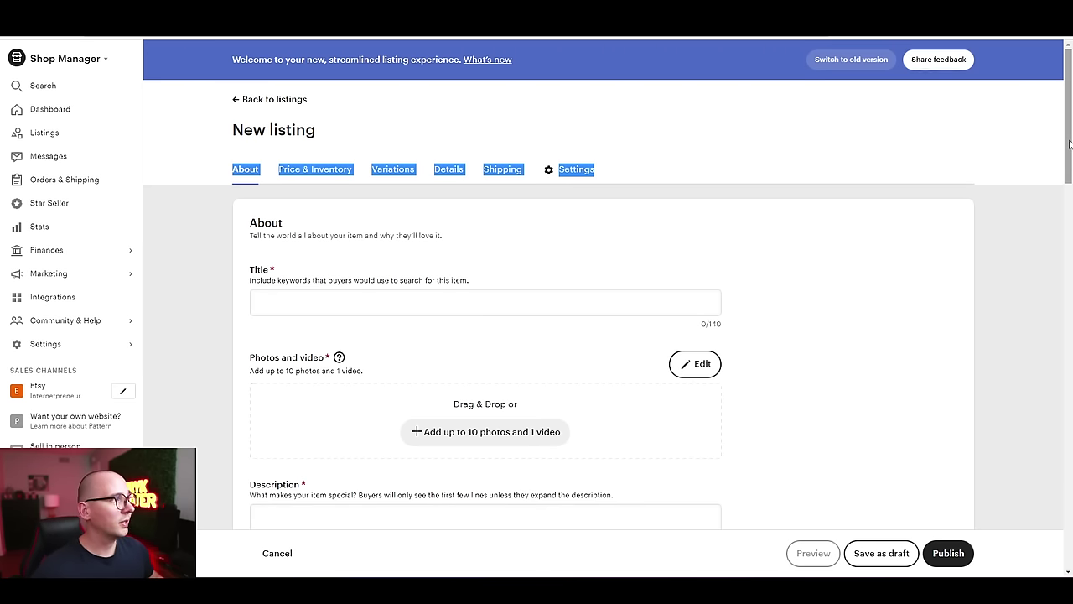
drag(1064, 147, 1063, 186)
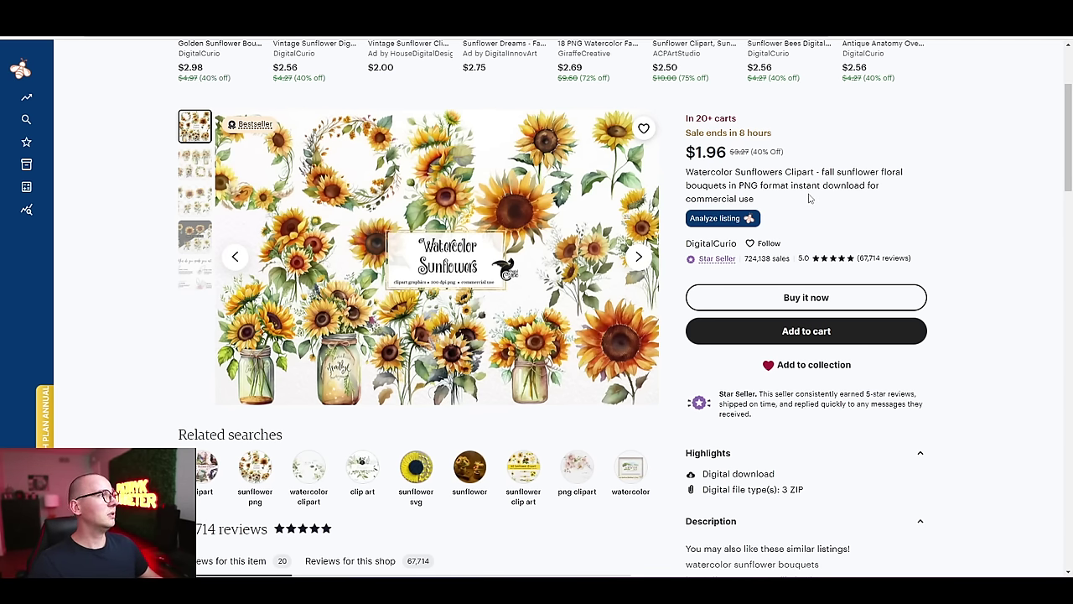
Analyze DigitalCurio's Watercolor Sunflowers Clipart listing with EverBee and review its tag keywords by search volume
drag(808, 198, 689, 176)
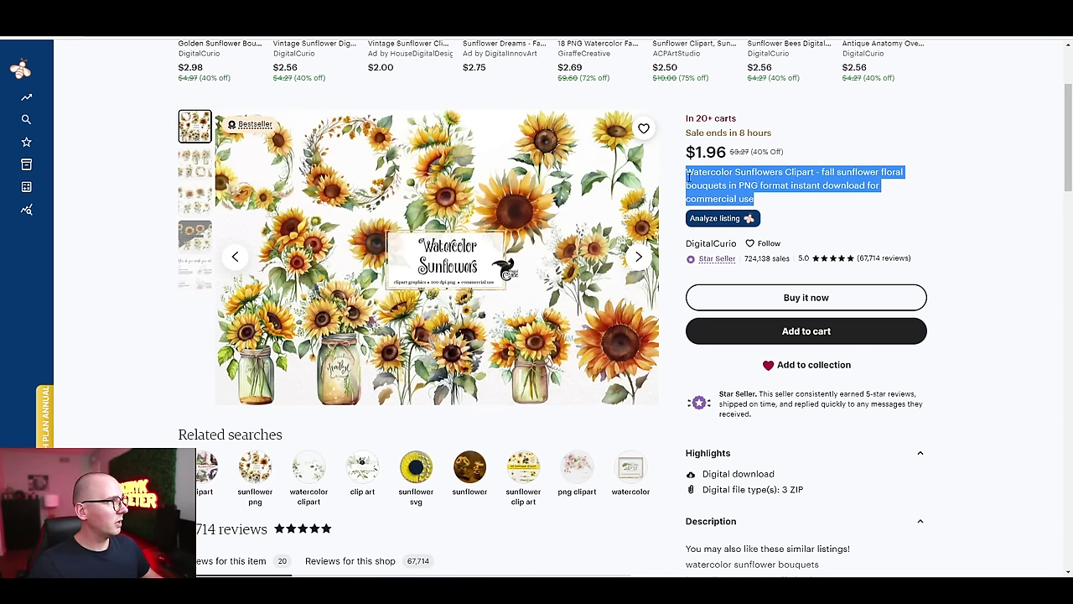
mouse_move(69, 101)
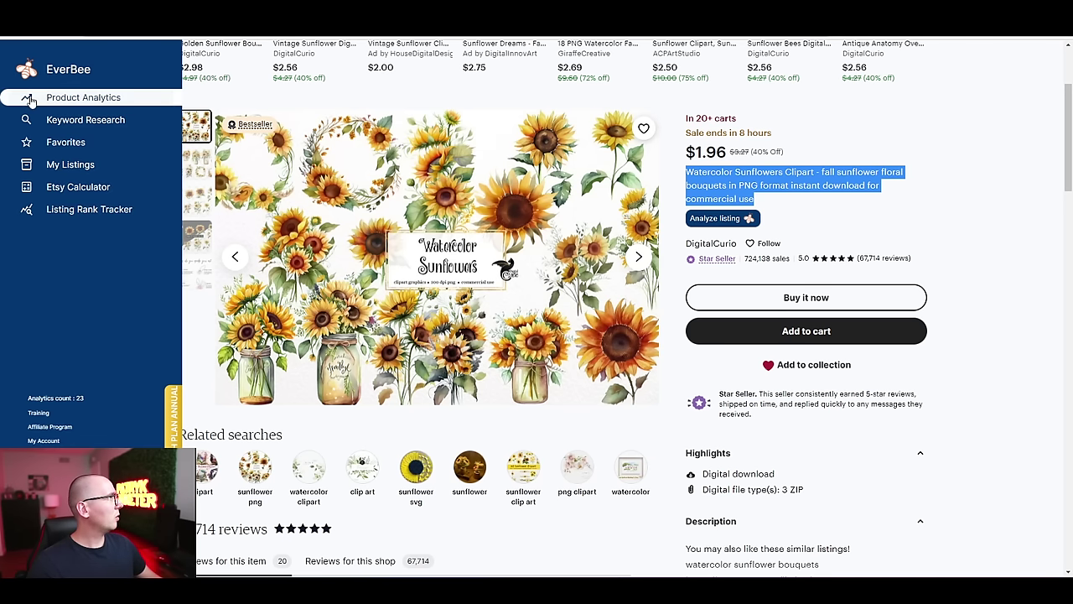
click(75, 100)
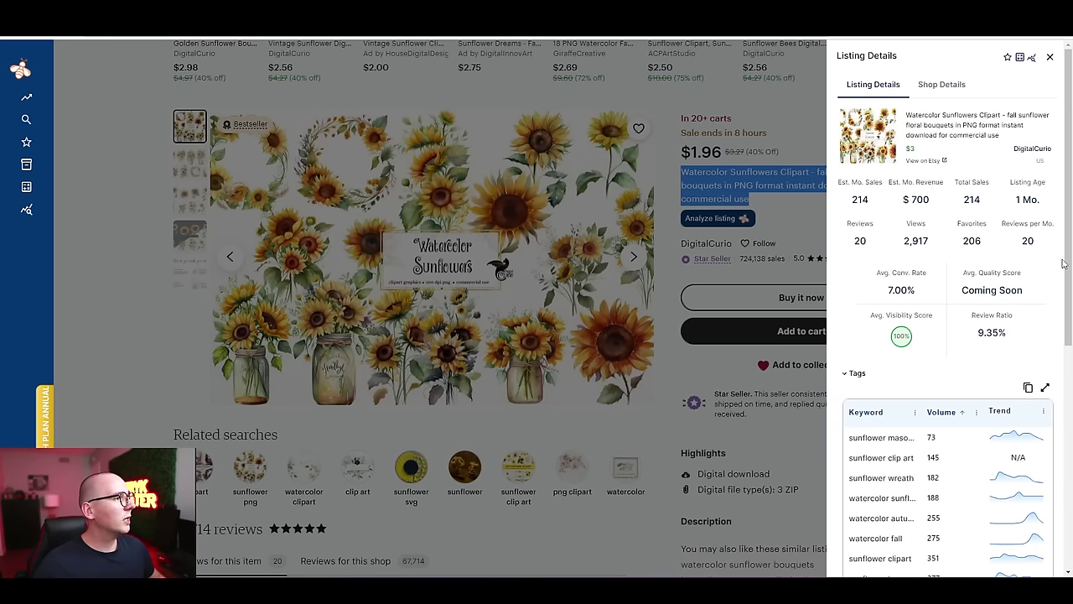
scroll(1063, 263, down, 3)
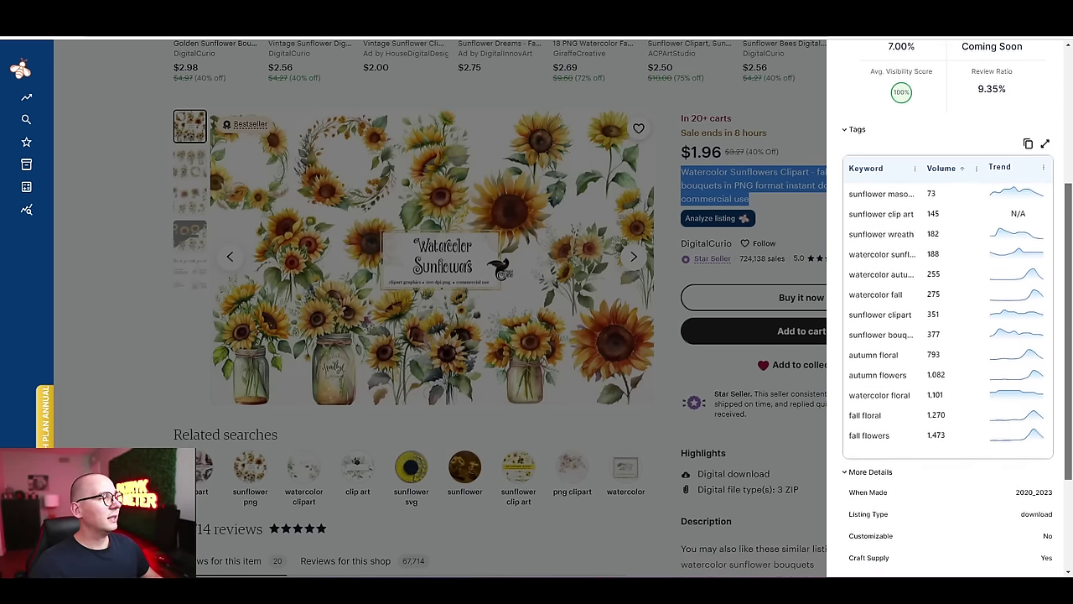
scroll(1066, 382, up, 2)
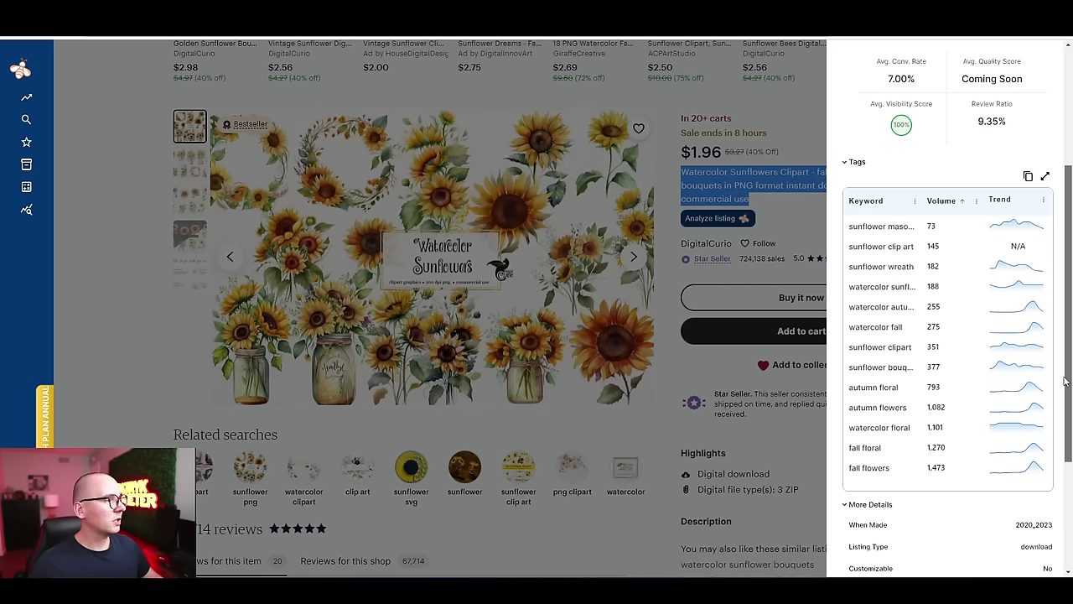
scroll(1065, 381, up, 1)
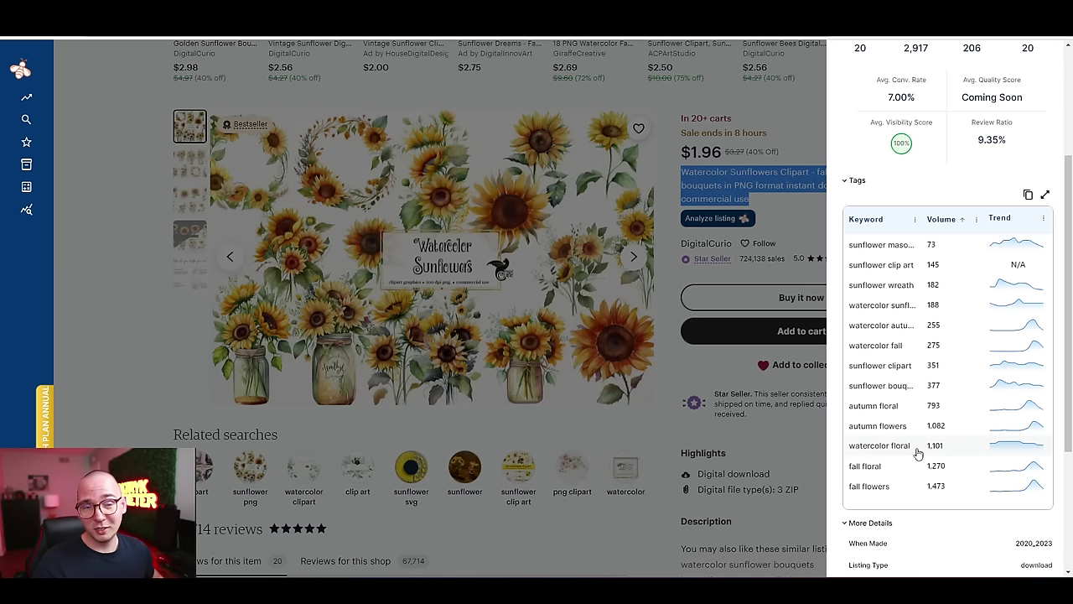
Copy the keyword "watercolor floral" from the competitor's tags into the new listing's title and capitalize it as "Watercolor Floral"
drag(918, 448, 845, 445)
key(ctrl+c)
key(ctrl+Tab)
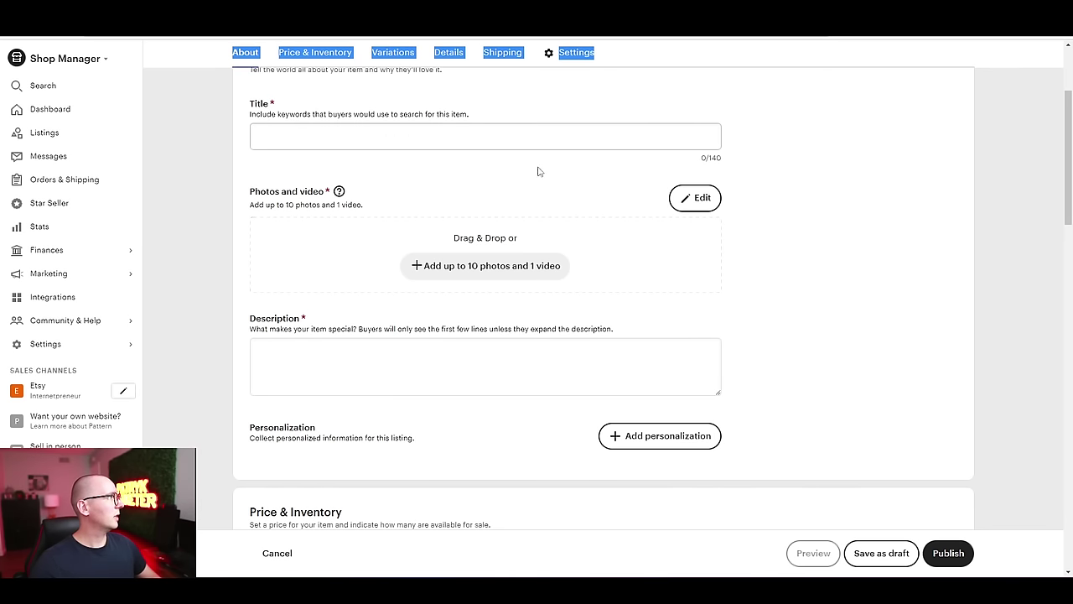
click(494, 140)
key(ctrl+v)
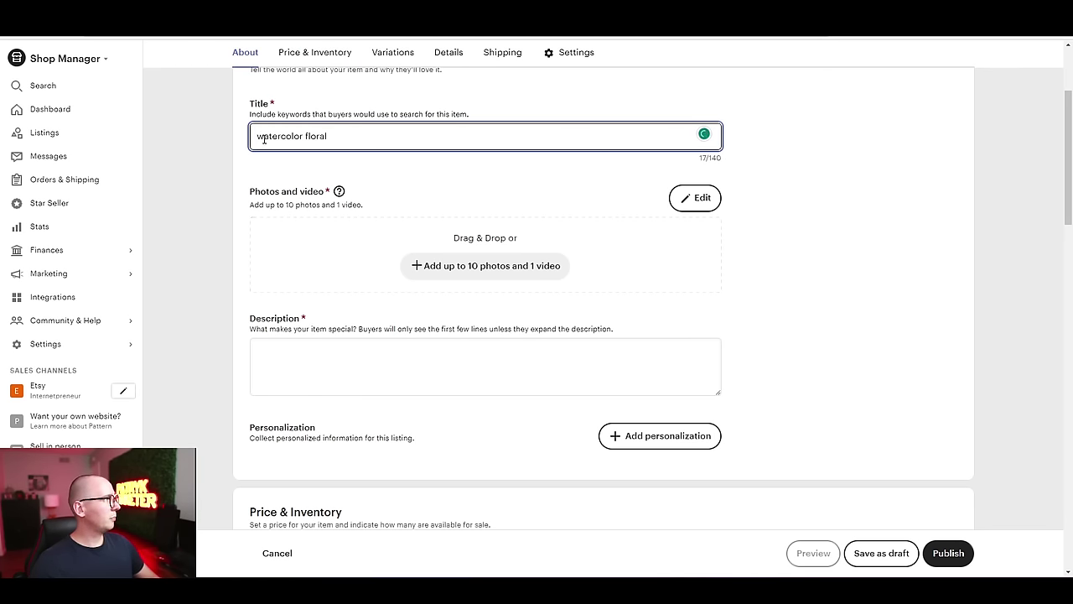
drag(265, 137, 250, 138)
text(W)
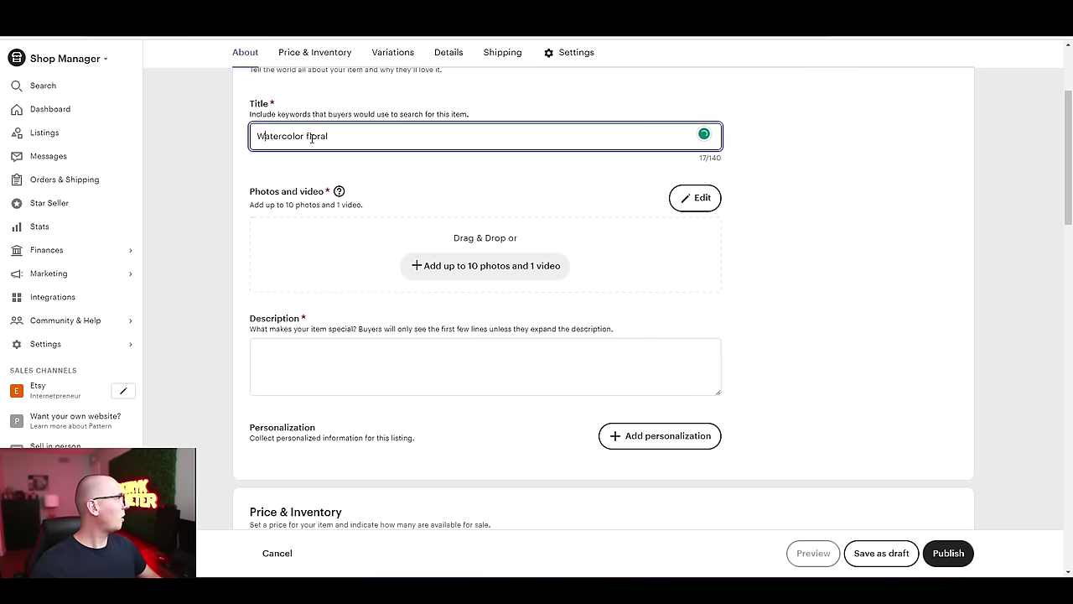
drag(306, 138, 313, 137)
text(F)
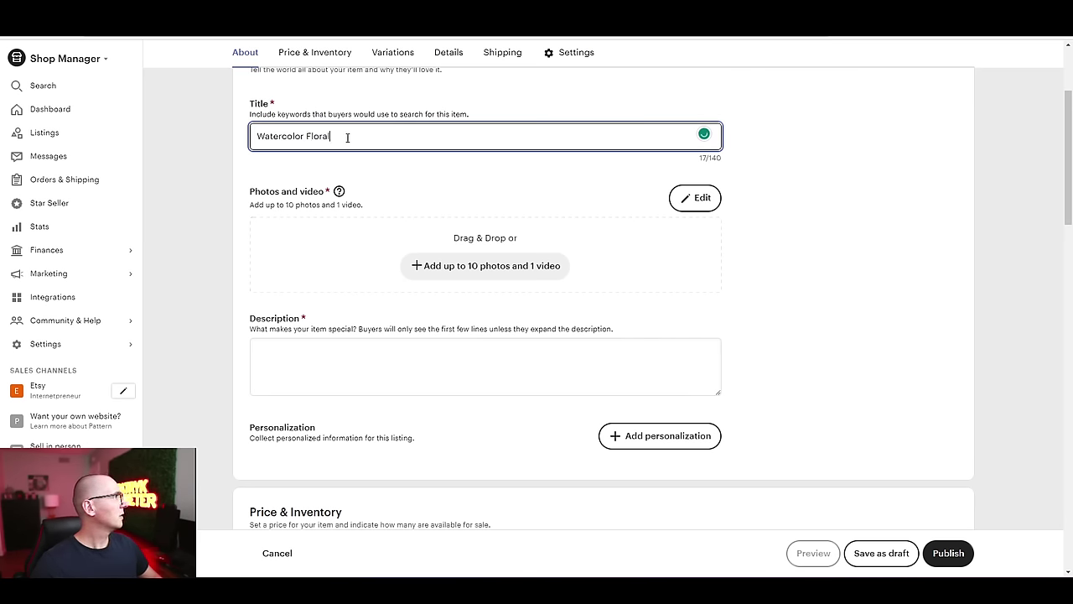
Append "Sunflowers" to the listing title after "Watercolor Floral"
click(347, 137)
text(Su)
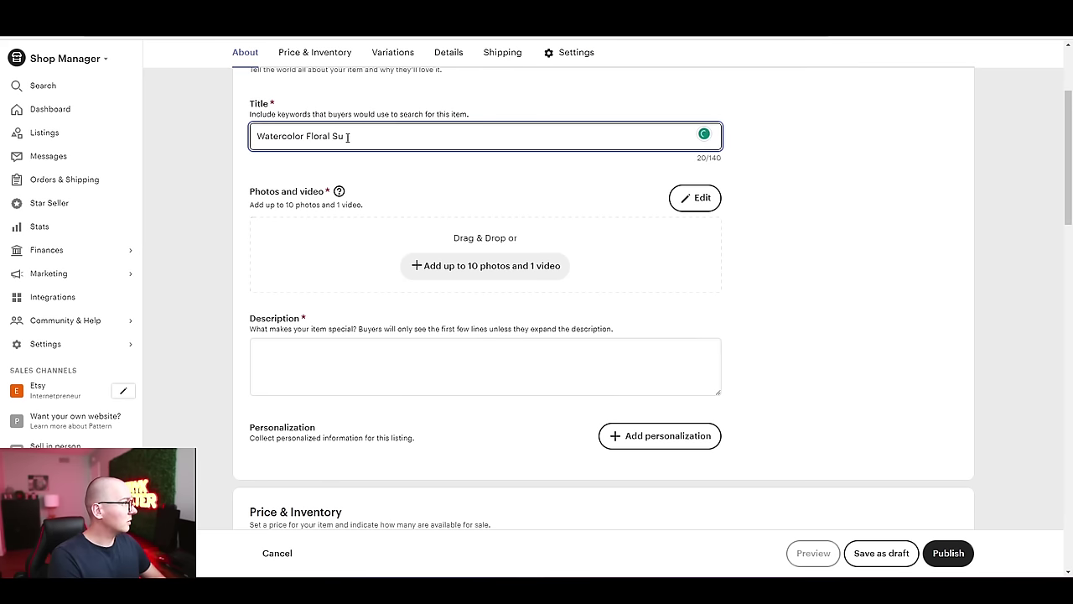
text(nflowe)
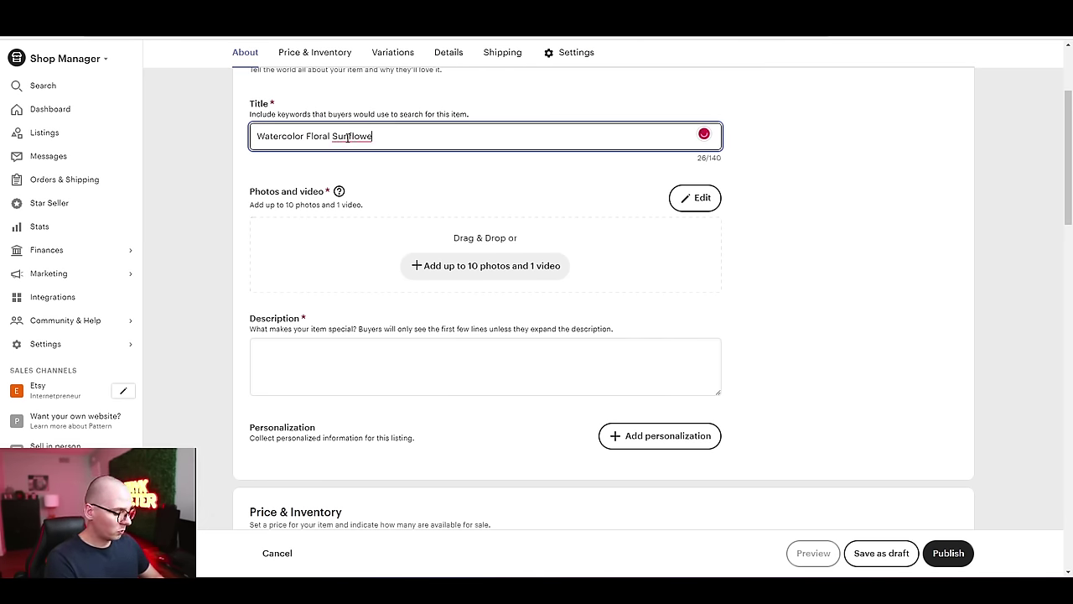
text(rs)
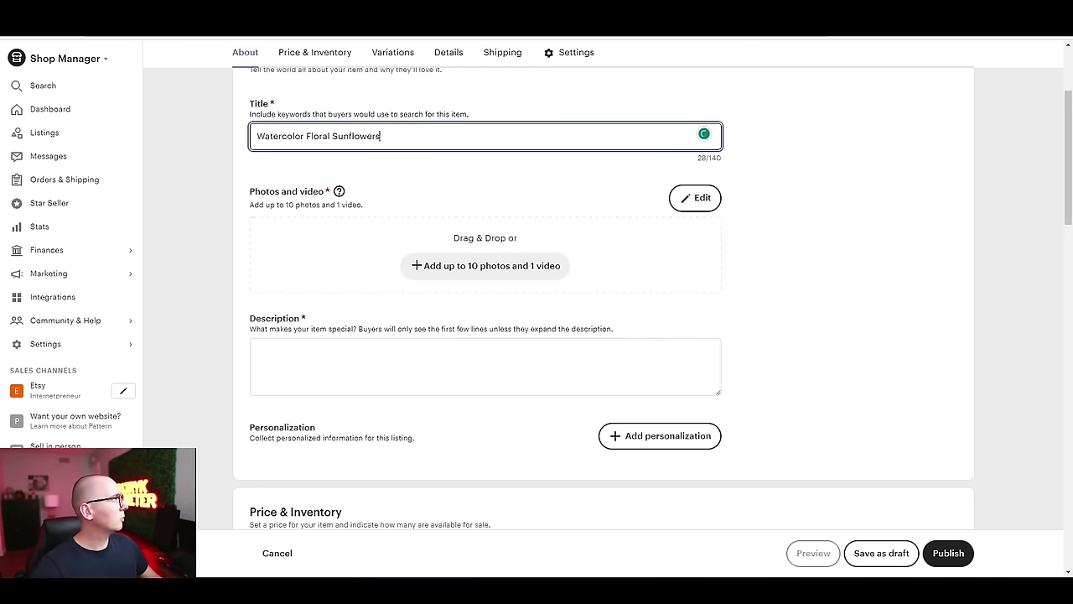
Copy the keyword "fall flowers" from the competitor's tags to the end of the listing title, written as "Fall flowers"
key(ctrl+Tab)
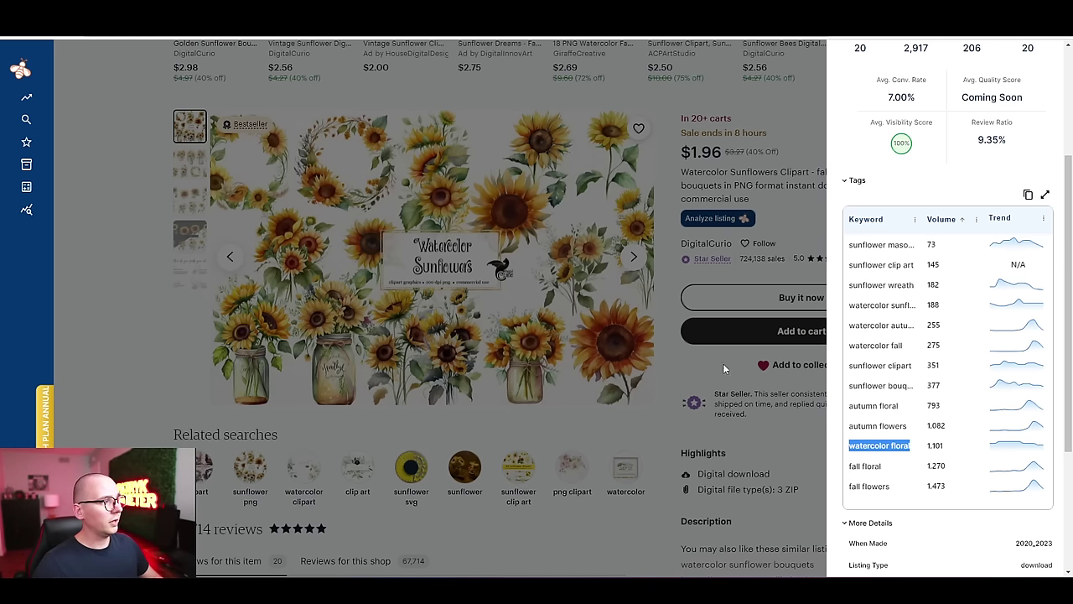
drag(903, 491, 851, 495)
key(ctrl+c)
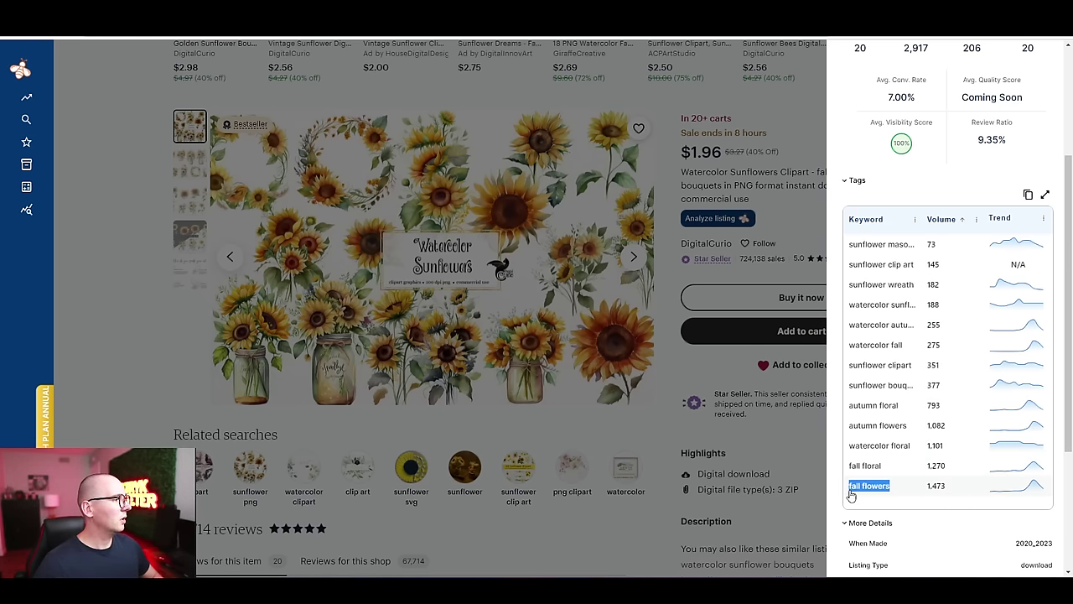
key(ctrl+Tab)
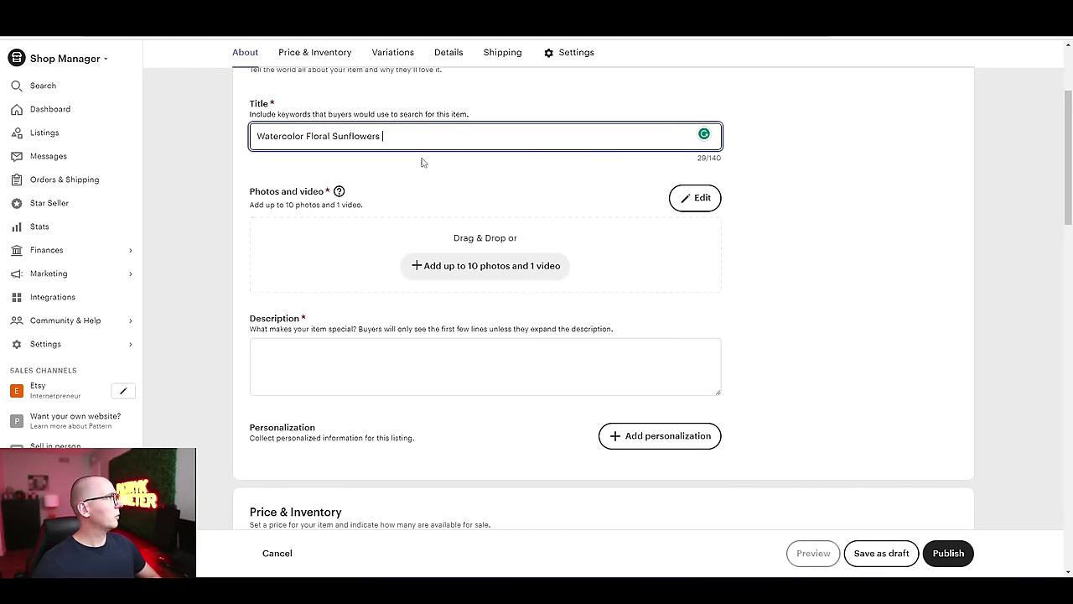
key(ctrl+v)
click(383, 136)
text(,)
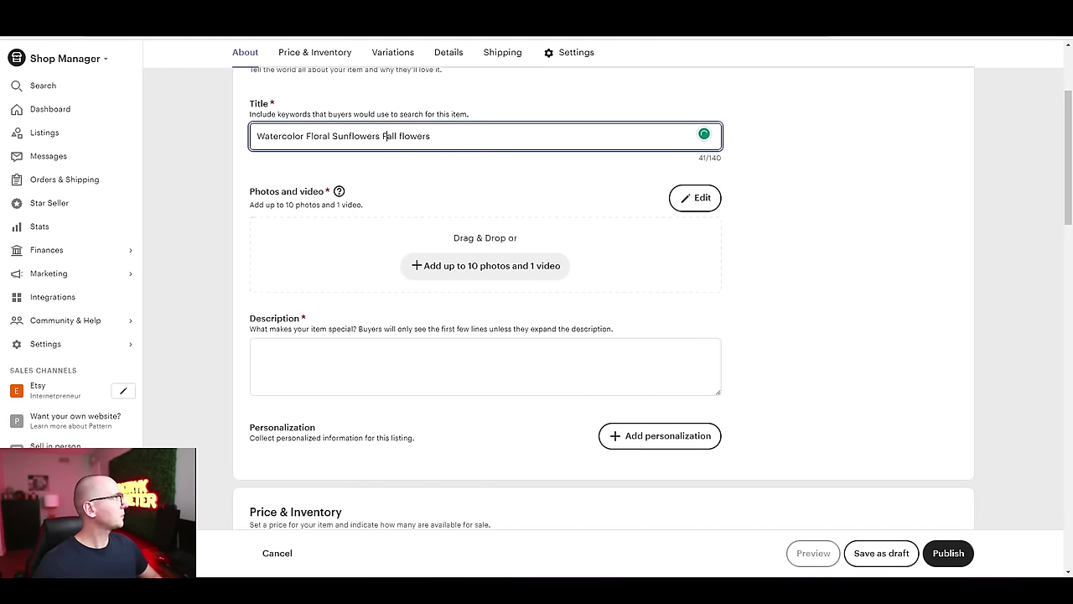
Add the competitor's tag "fall floral" to the end of the listing title and capitalize it as "Fall Floral"
key(ctrl+Tab)
drag(895, 466, 847, 468)
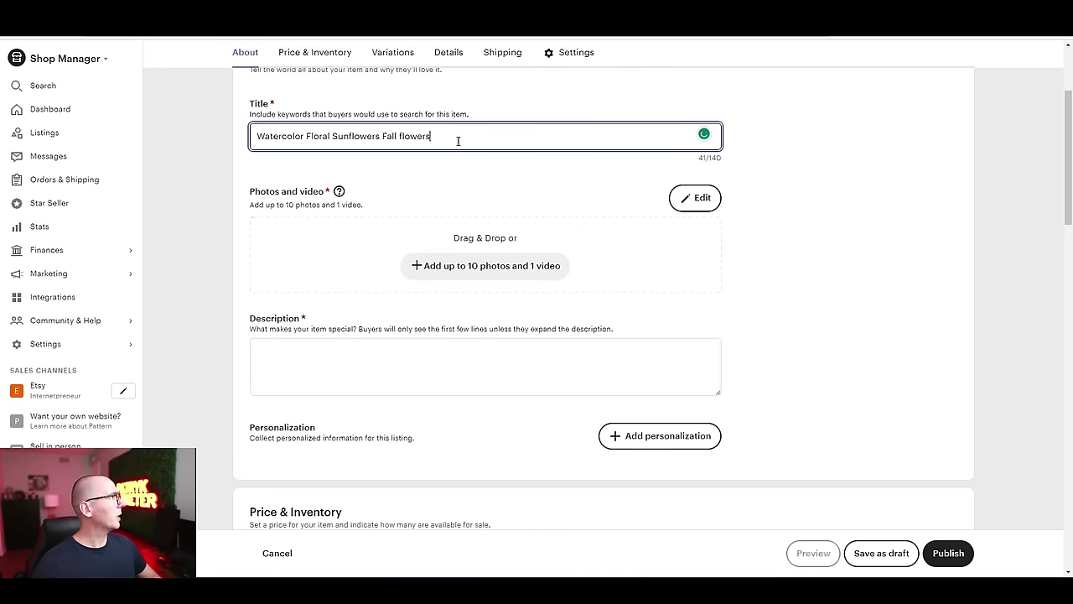
text(fall floral)
click(436, 136)
key(BackSpace)
text(Fall )
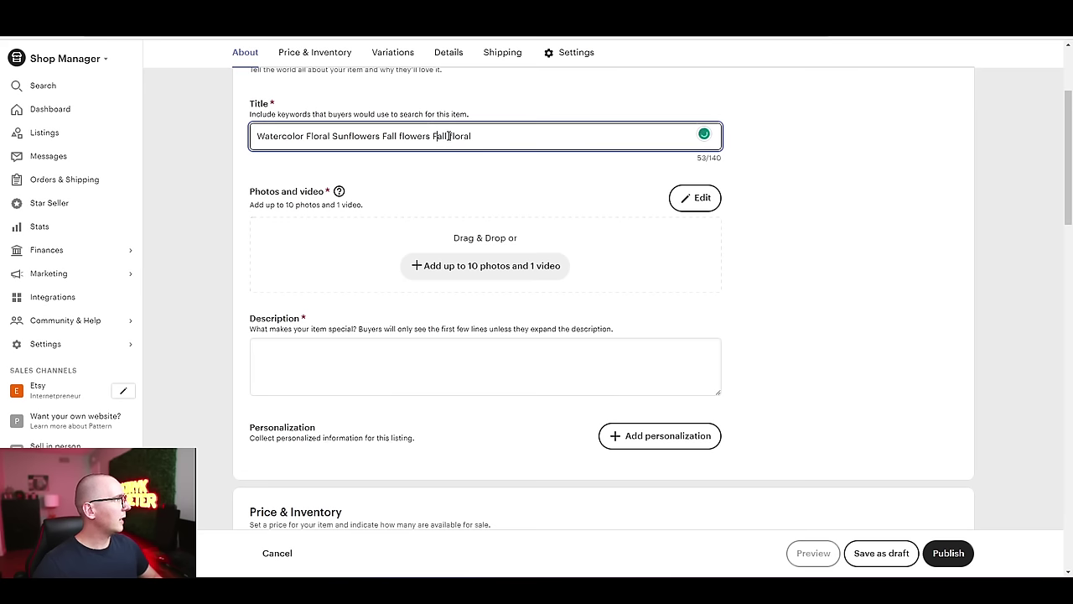
text(F)
Append ", PNG" to the listing title and insert "Clipart" after "Sunflowers", consulting the competitor's tags
click(483, 137)
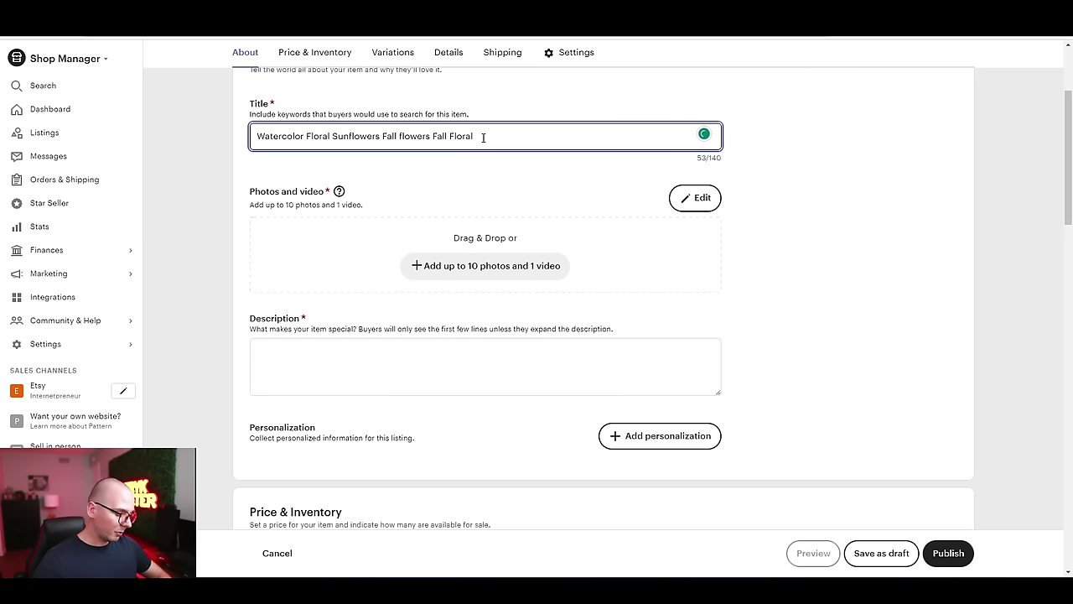
text(, PNG)
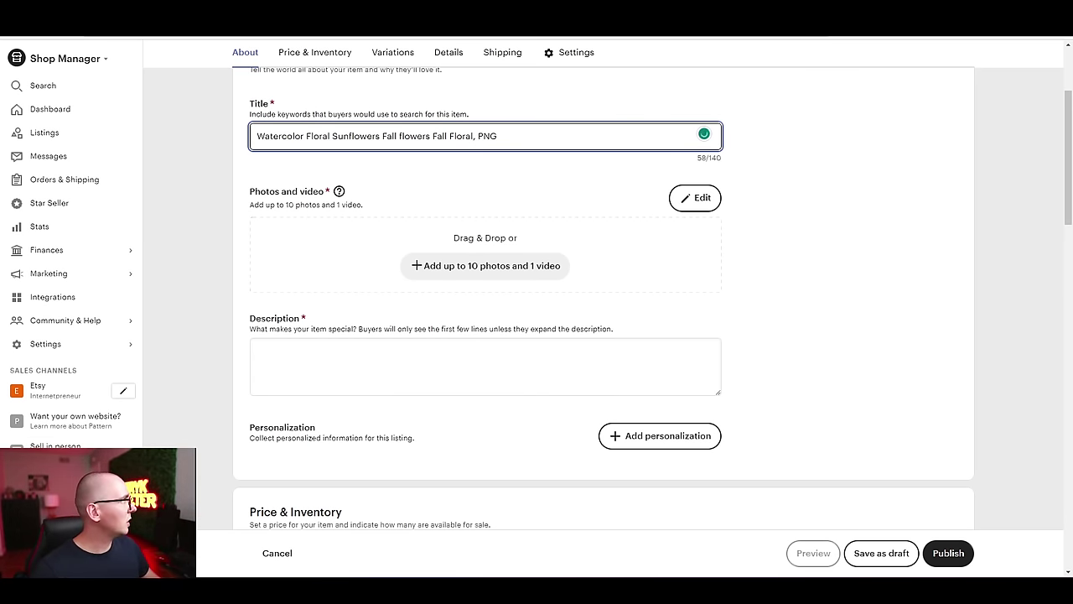
key(ctrl+Tab)
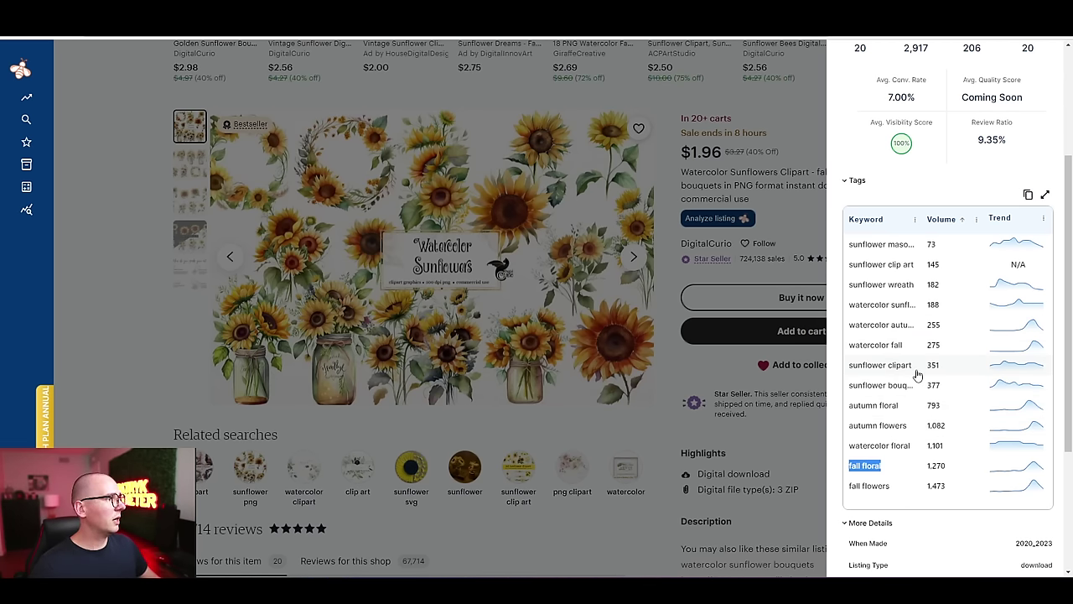
key(ctrl+Tab)
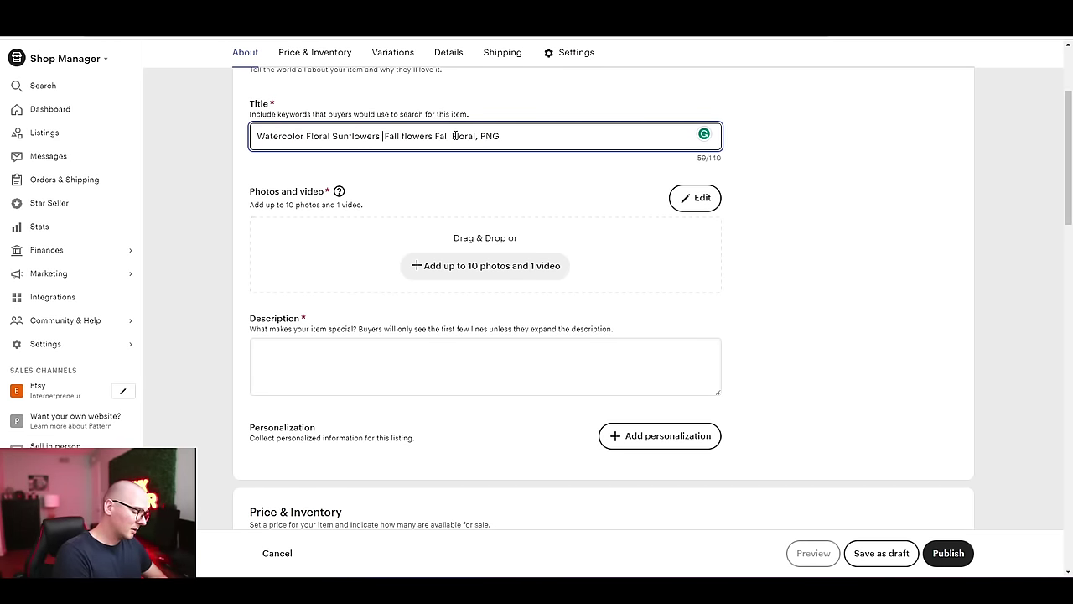
text(Clipart)
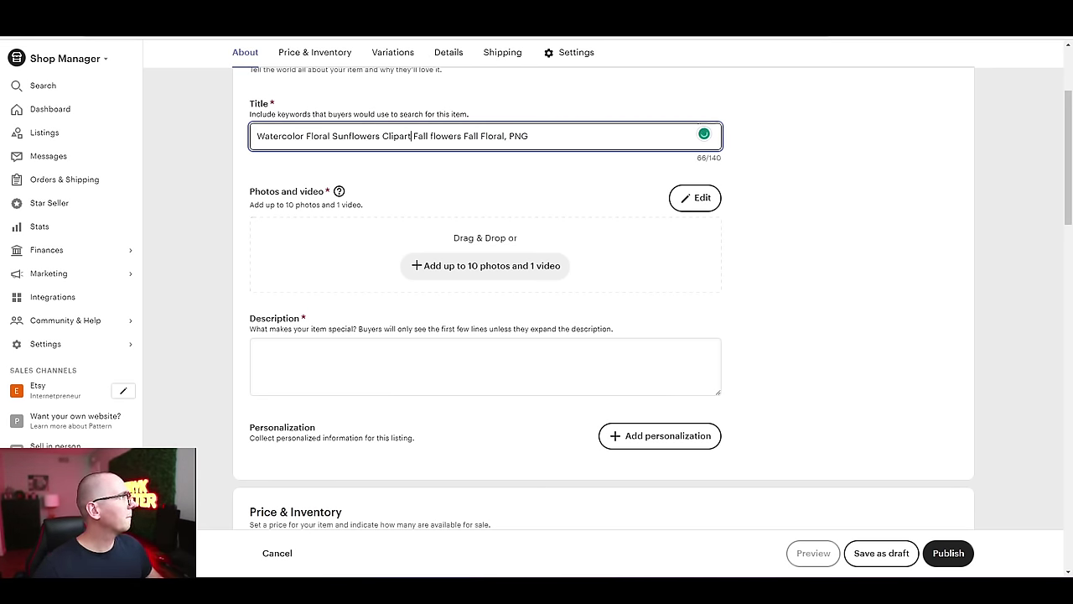
key(ctrl+Tab)
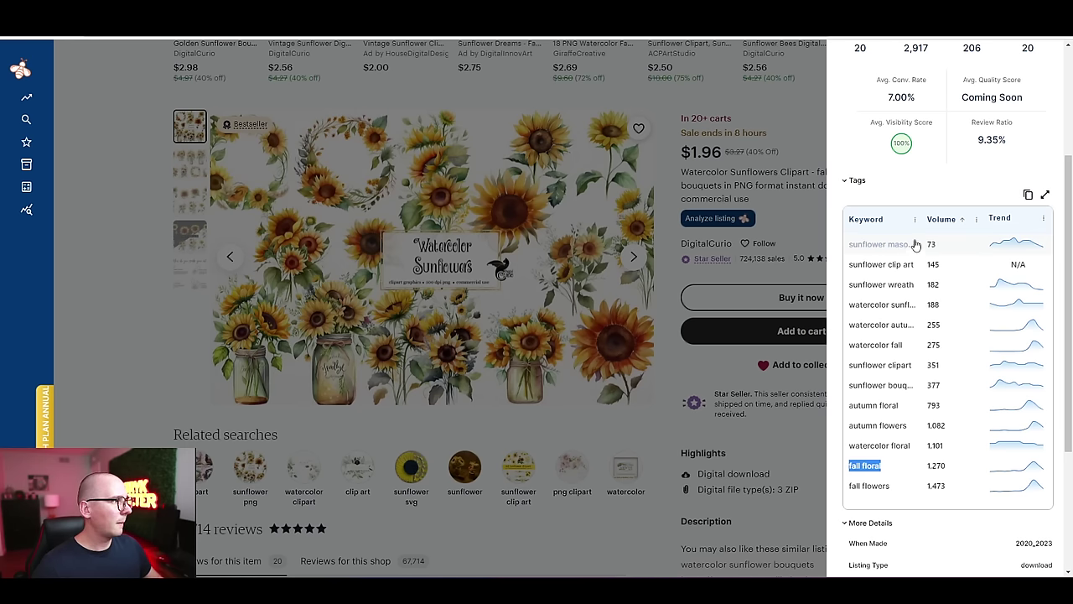
click(801, 219)
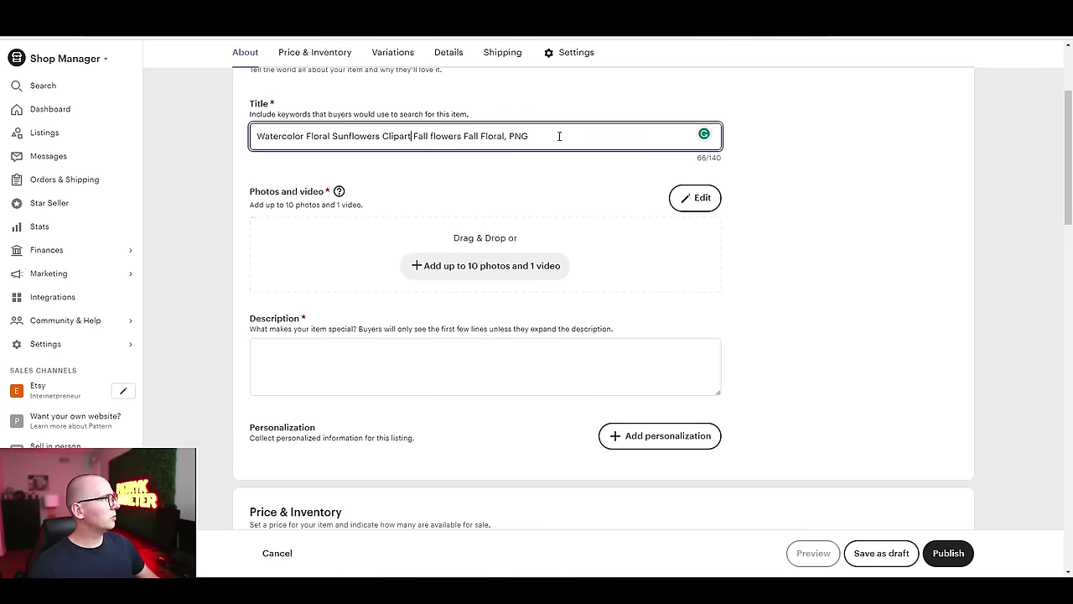
Append ", Commercial Use" to the end of the listing title, correcting the spelling of "Commercial"
text(,)
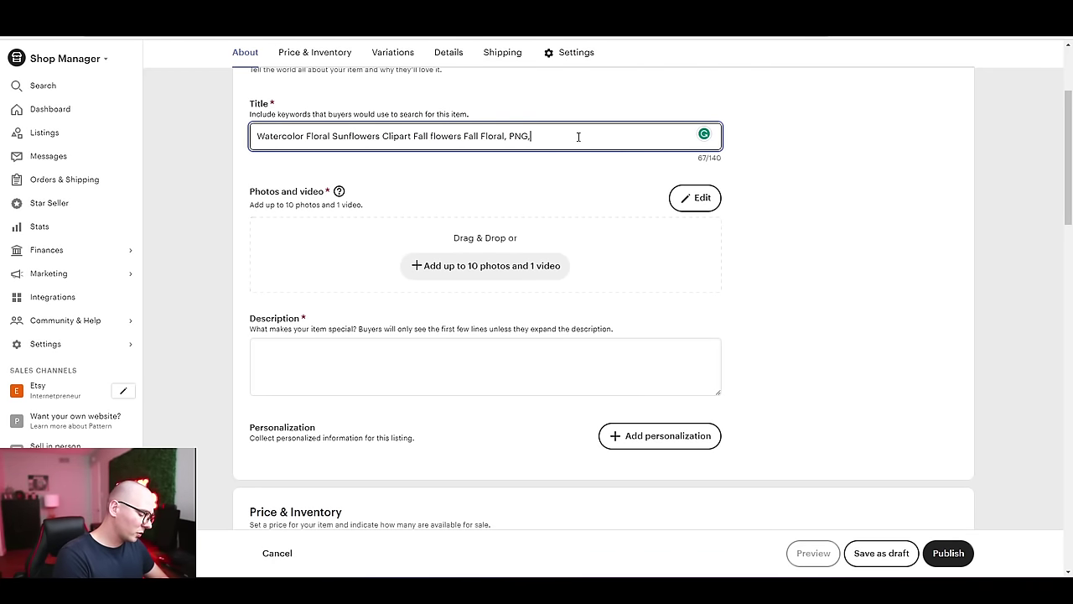
text( Commer)
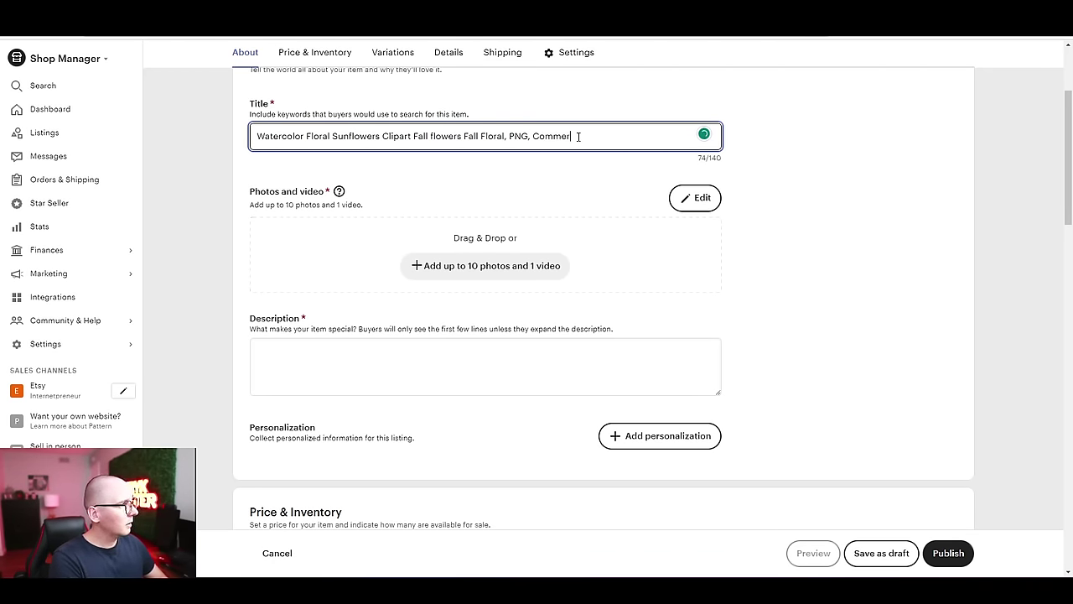
text(cial)
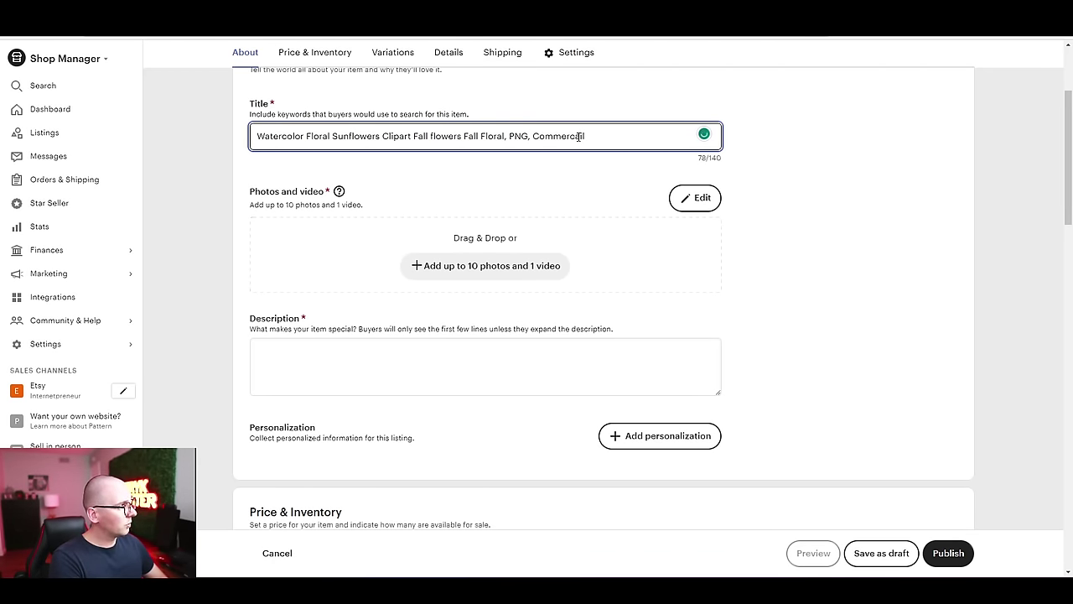
text( Use)
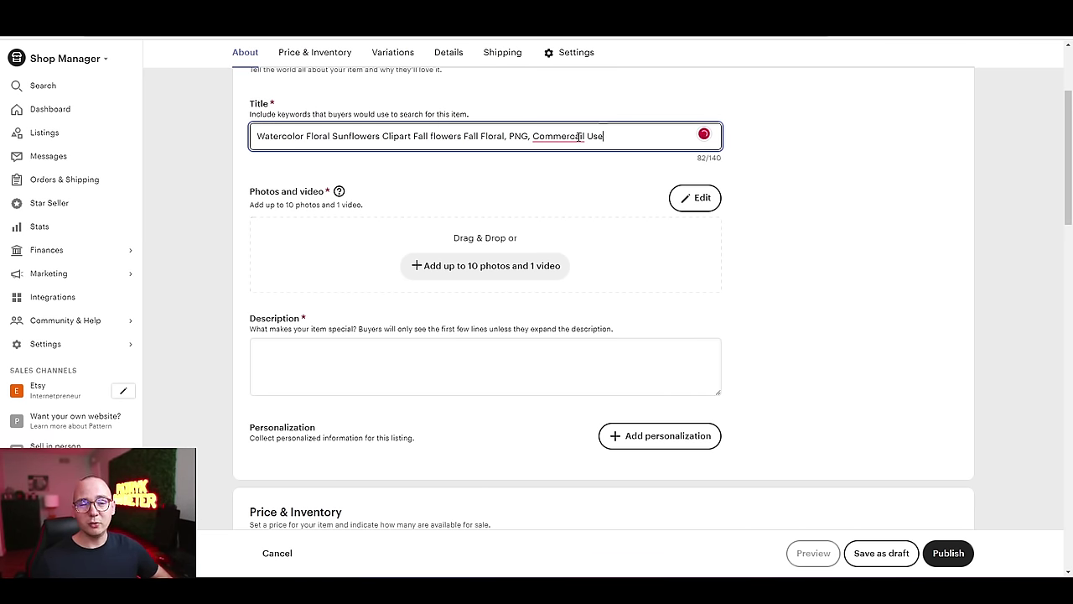
click(579, 136)
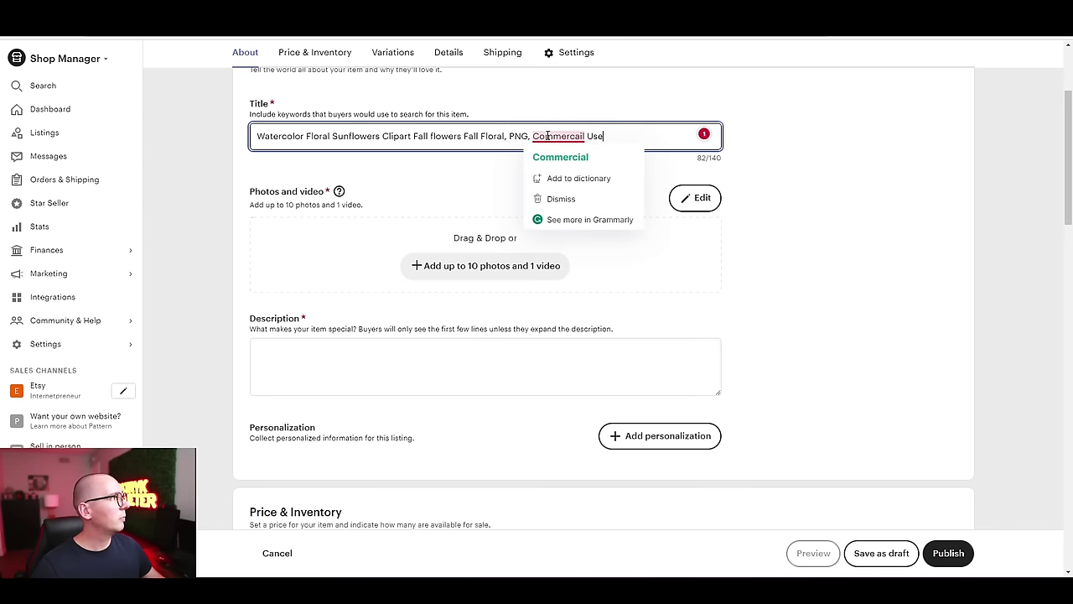
right_click(578, 135)
key(Escape)
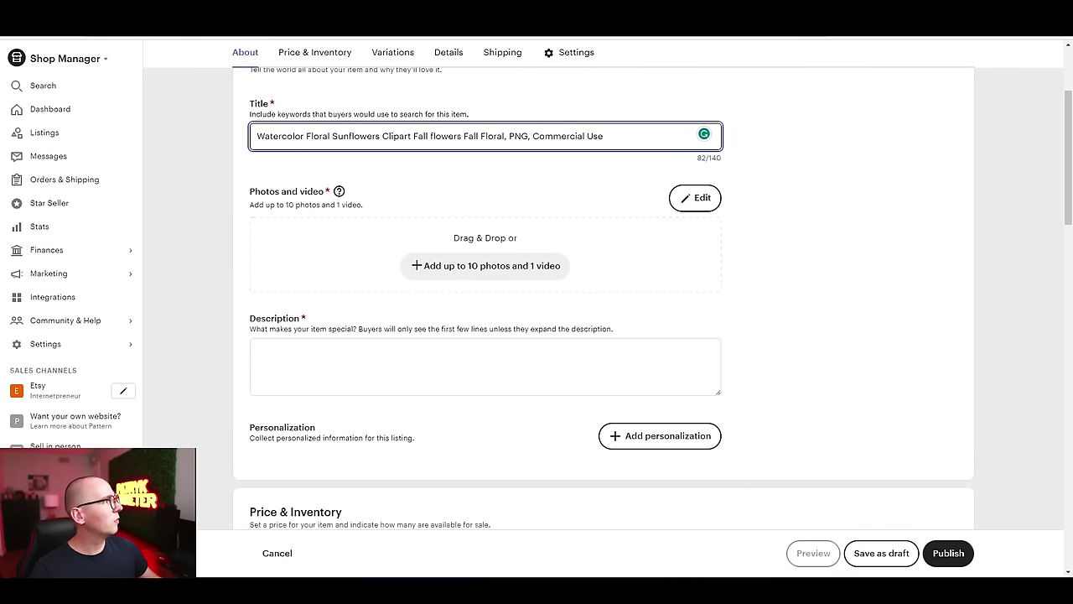
Upload the three sunflower preview images and the video to the listing, and make the watermarked sunflower jar image the primary photo
scroll(1063, 104, up, 1)
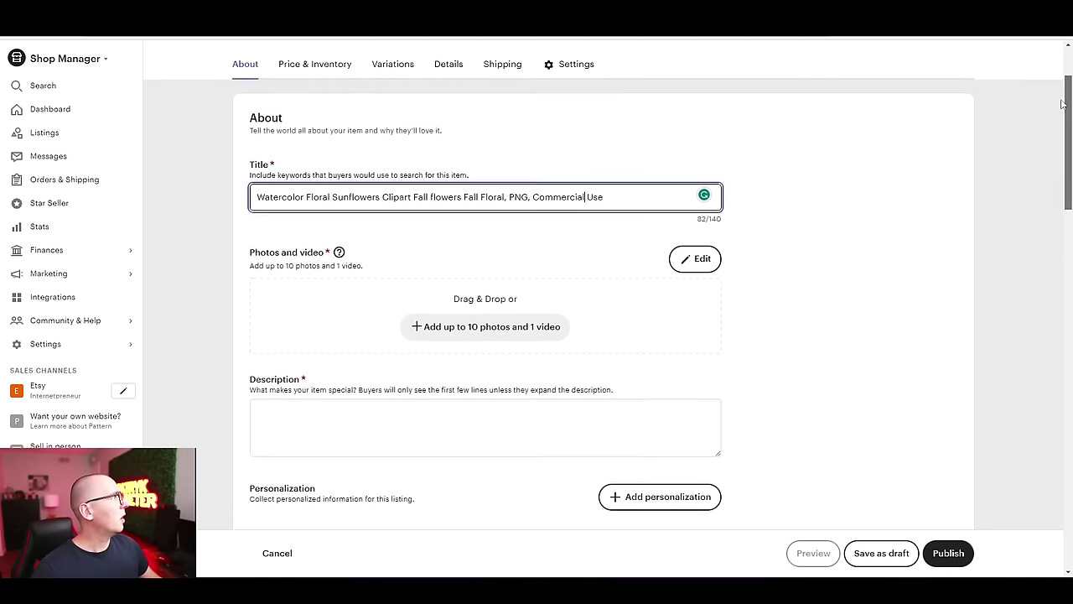
scroll(1061, 104, up, 1)
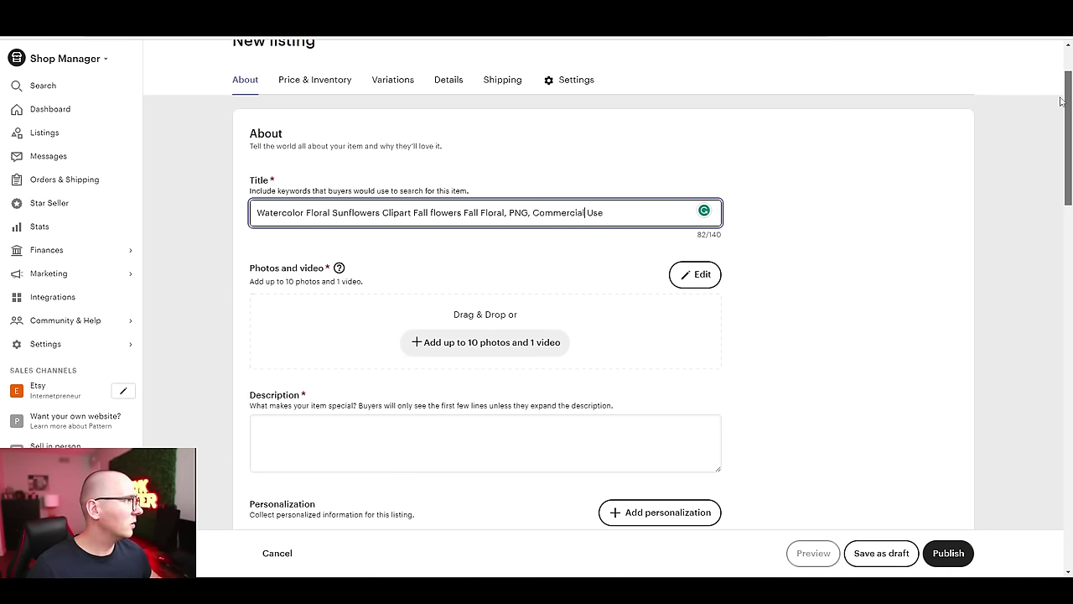
scroll(1060, 101, down, 2)
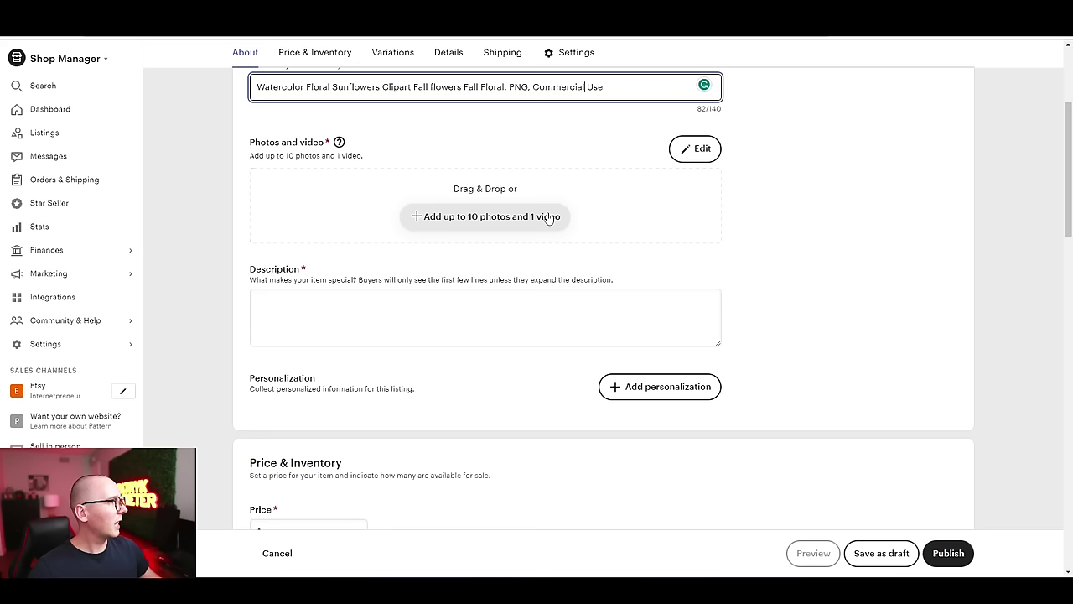
click(496, 218)
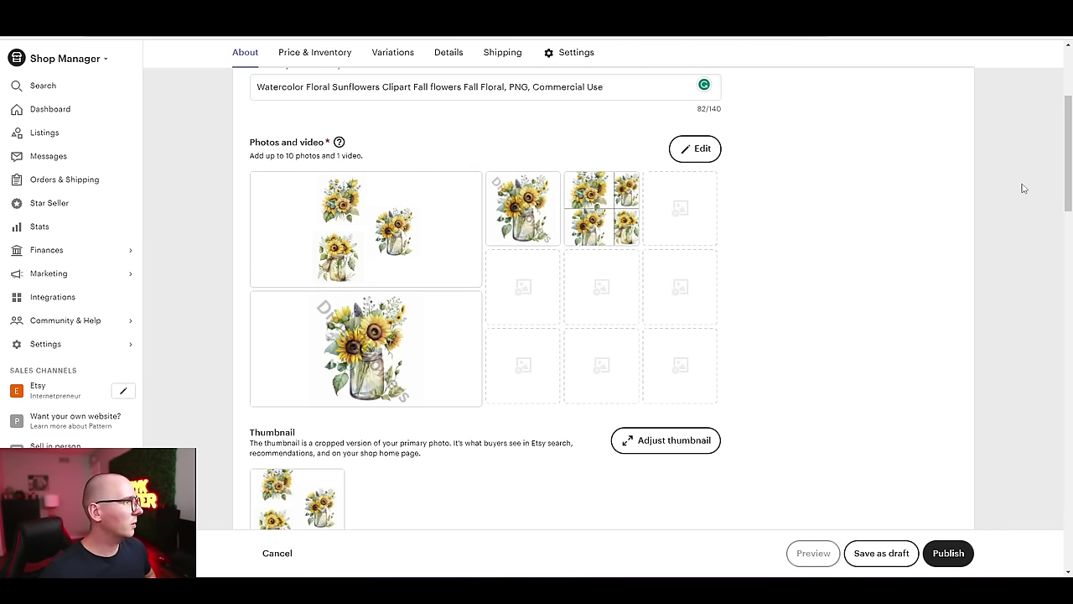
scroll(1022, 187, up, 1)
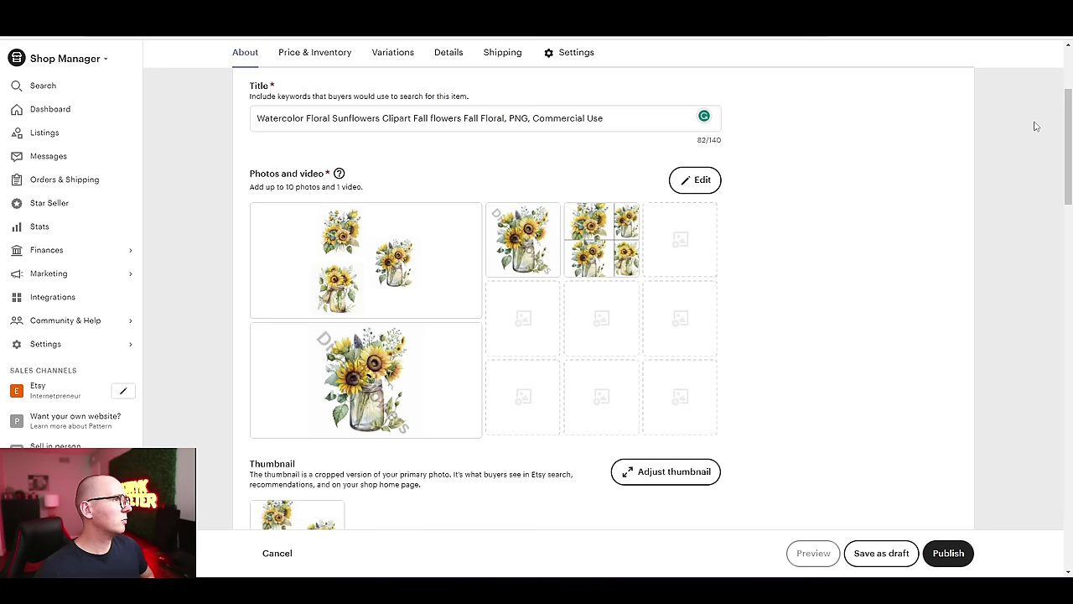
drag(369, 381, 394, 212)
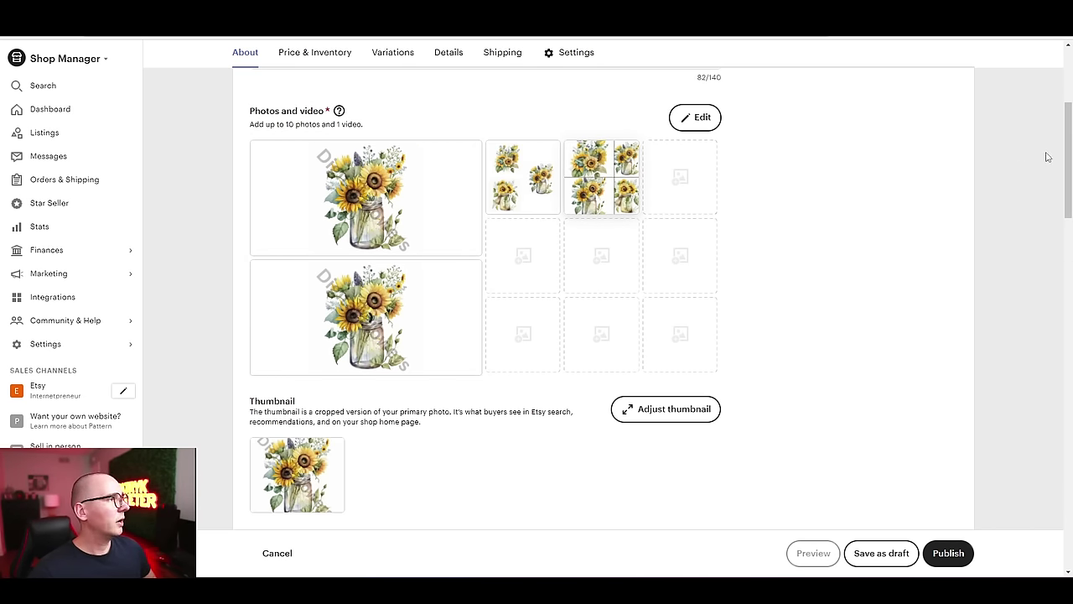
Examine the competitor's Watercolor Sunflowers Clipart listing, comparing its description text and its price
drag(1068, 151, 1035, 232)
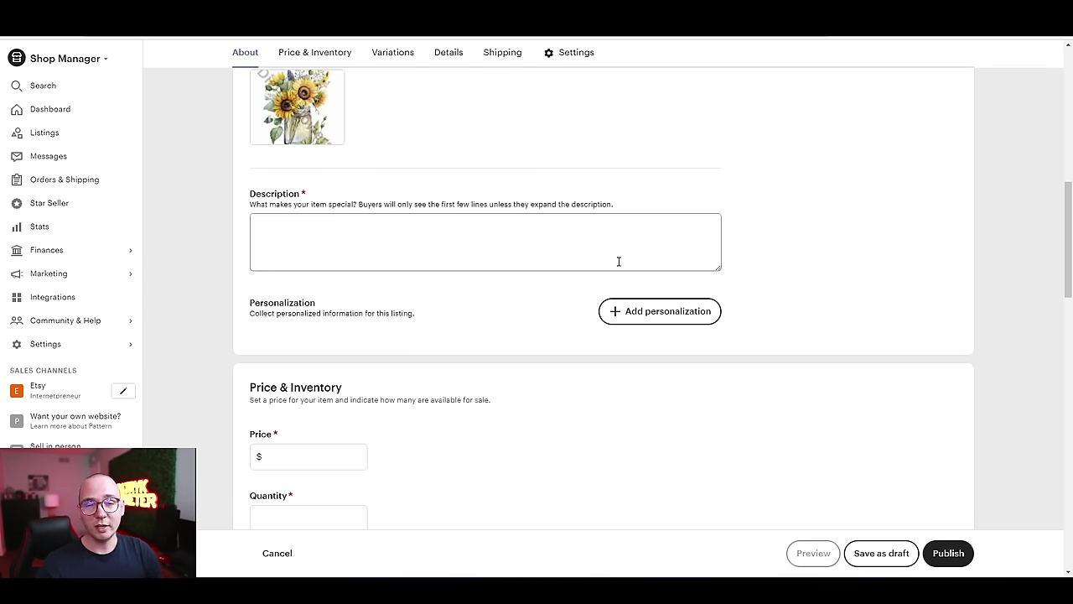
scroll(1029, 360, down, 3)
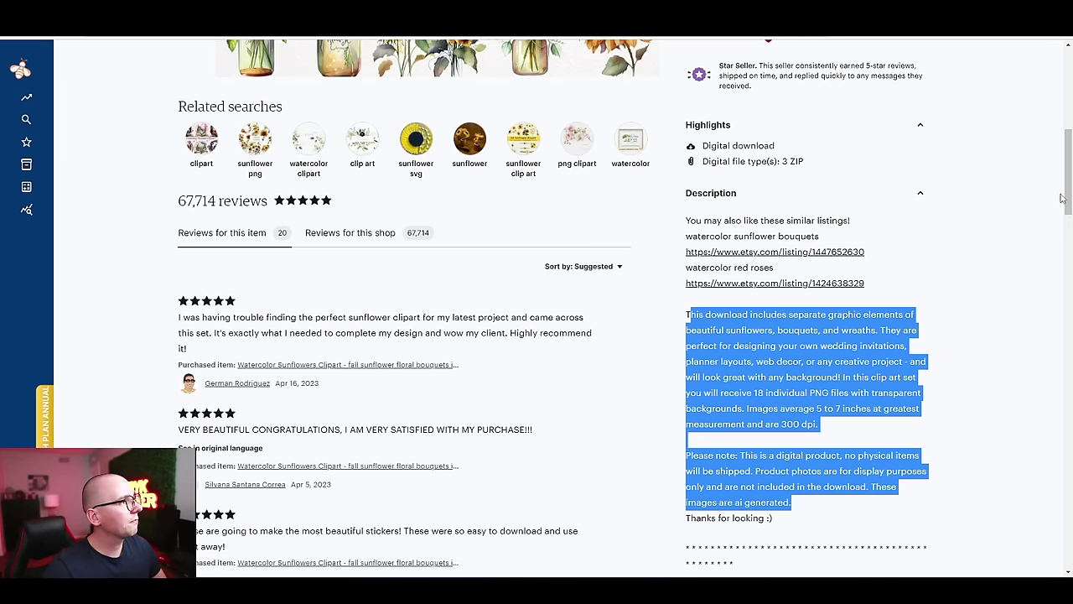
drag(1069, 192, 1068, 119)
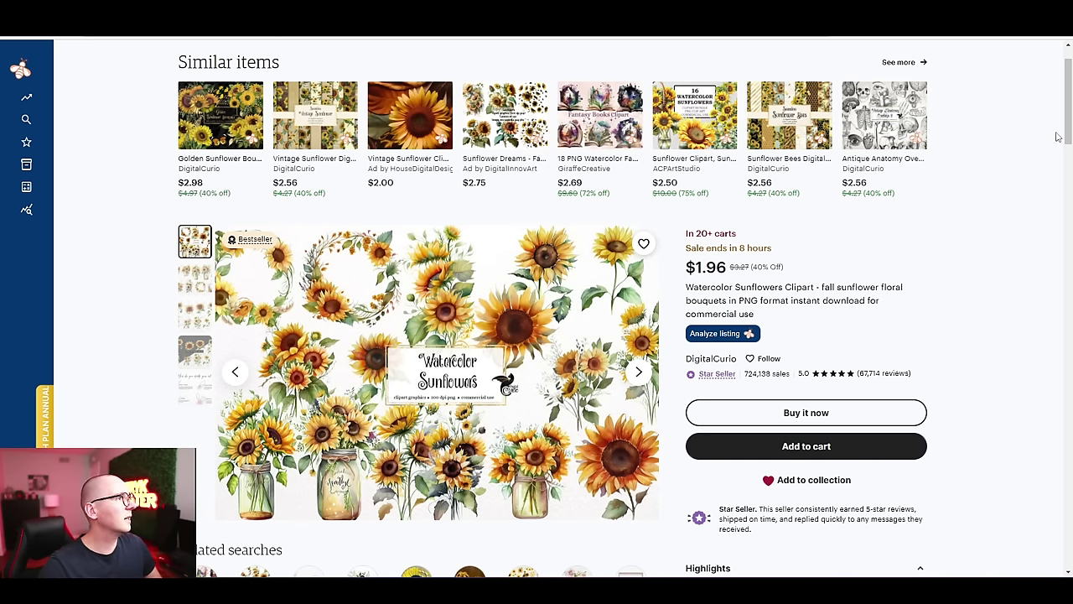
drag(1059, 137, 1059, 209)
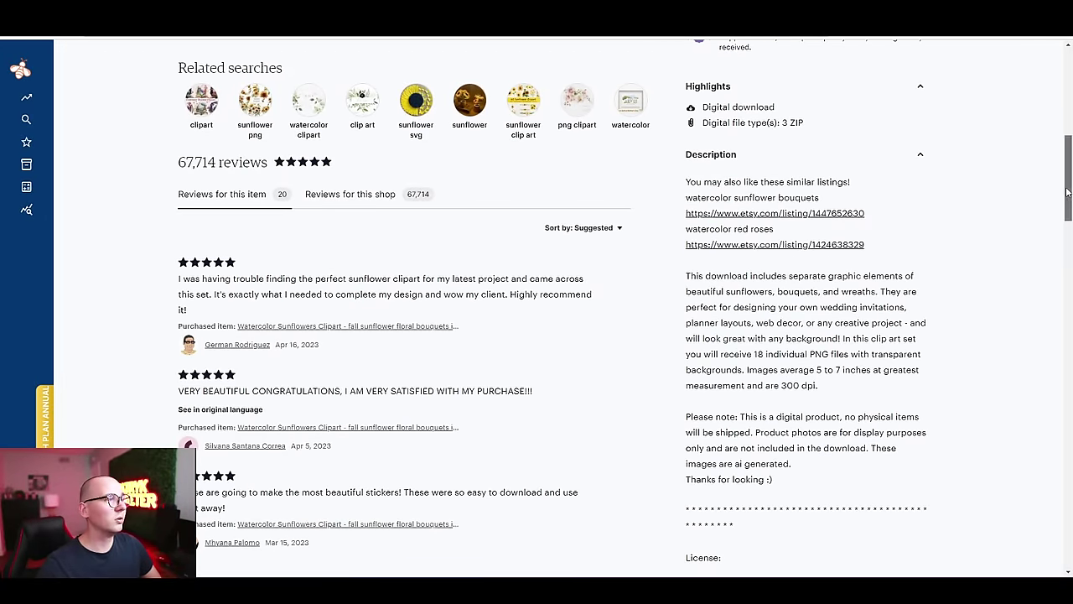
drag(1066, 189, 1064, 101)
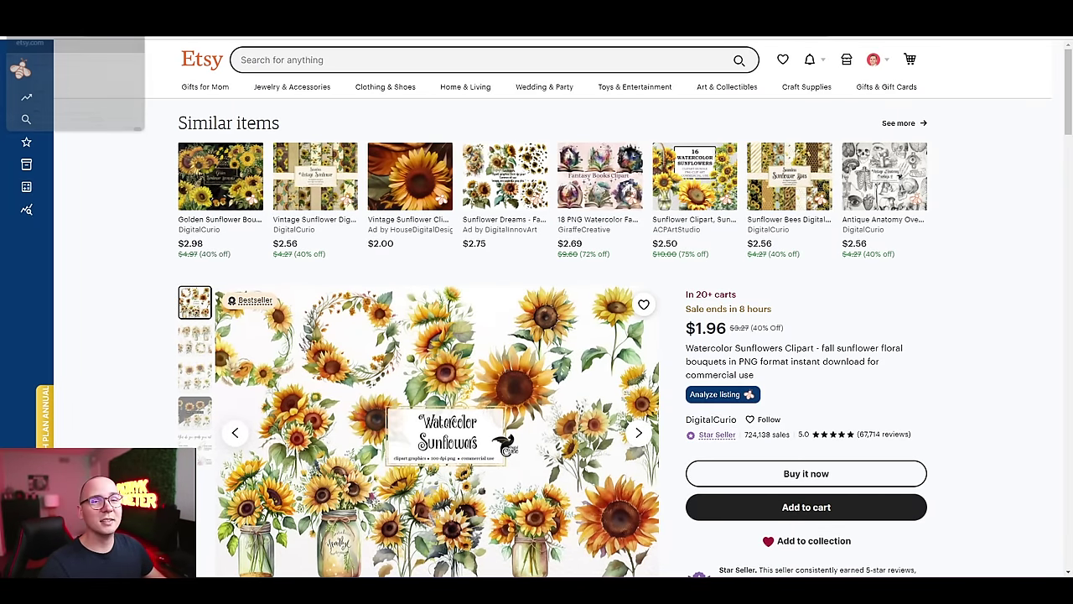
Return to the new listing and set its price to $1.90
click(76, 17)
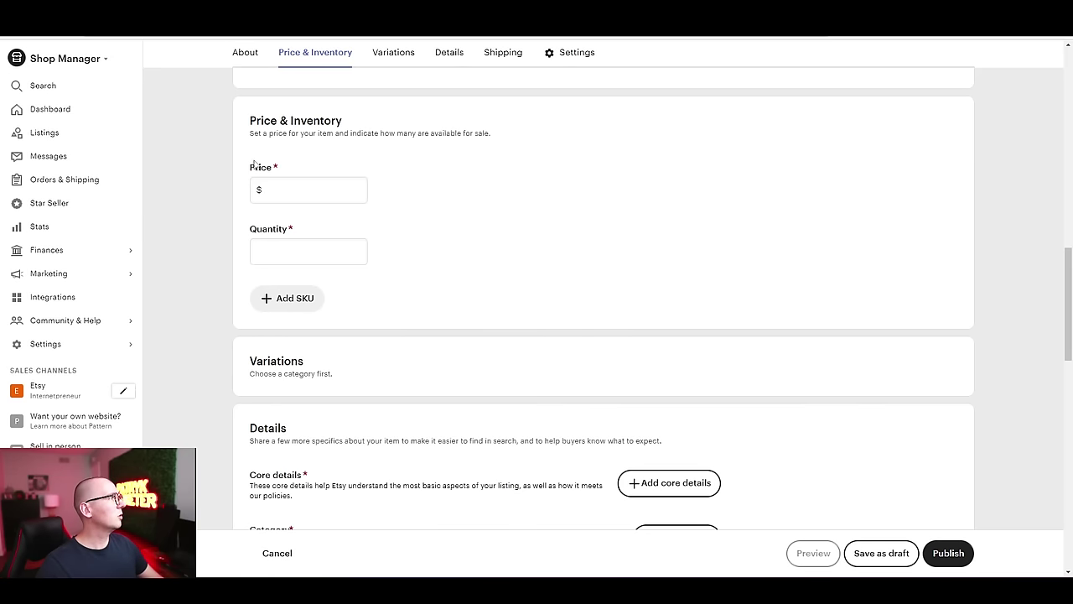
click(303, 193)
text(1.9)
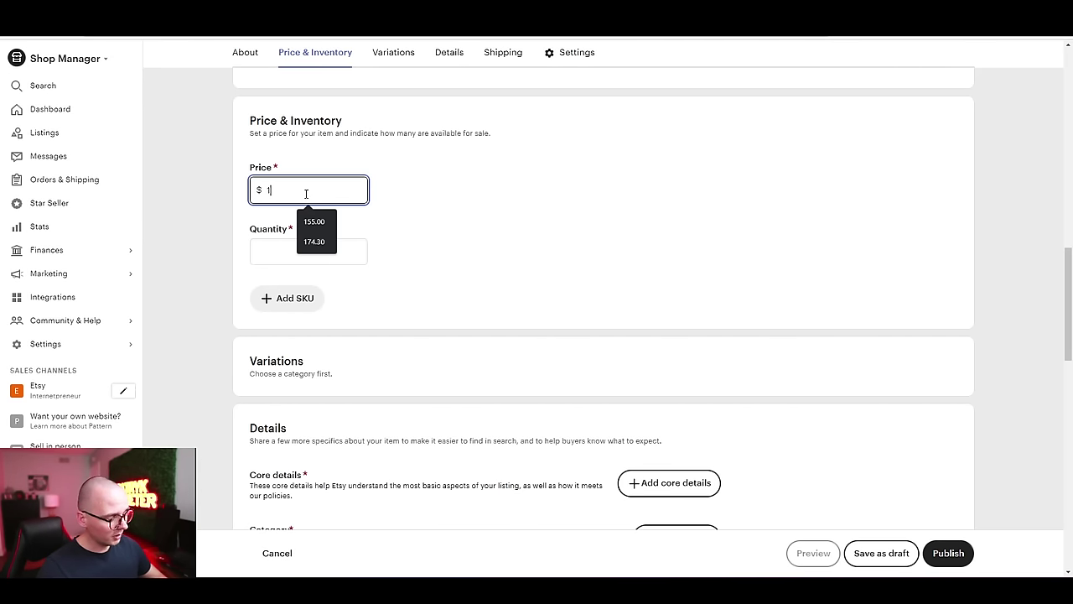
text(0)
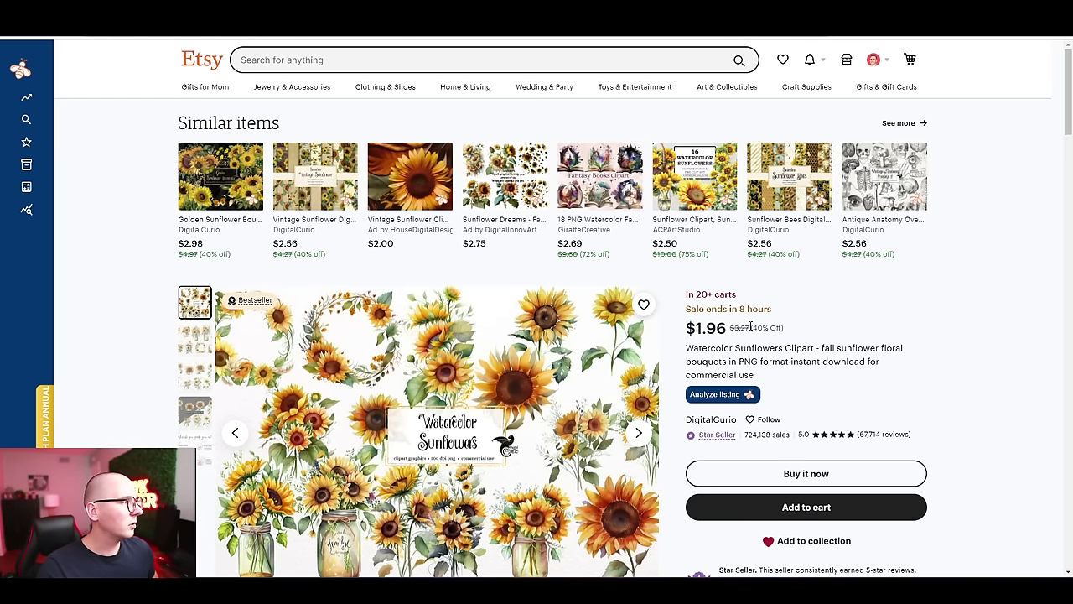
Check the competitor's pre-discount price and set the new listing's price to $4.00
drag(750, 327, 735, 327)
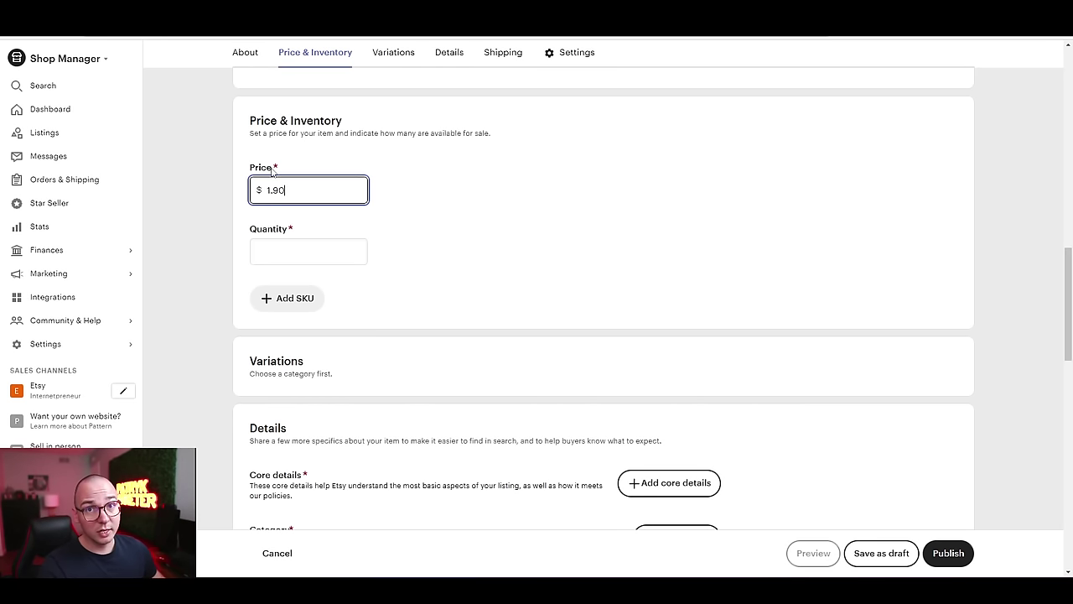
drag(326, 182, 162, 184)
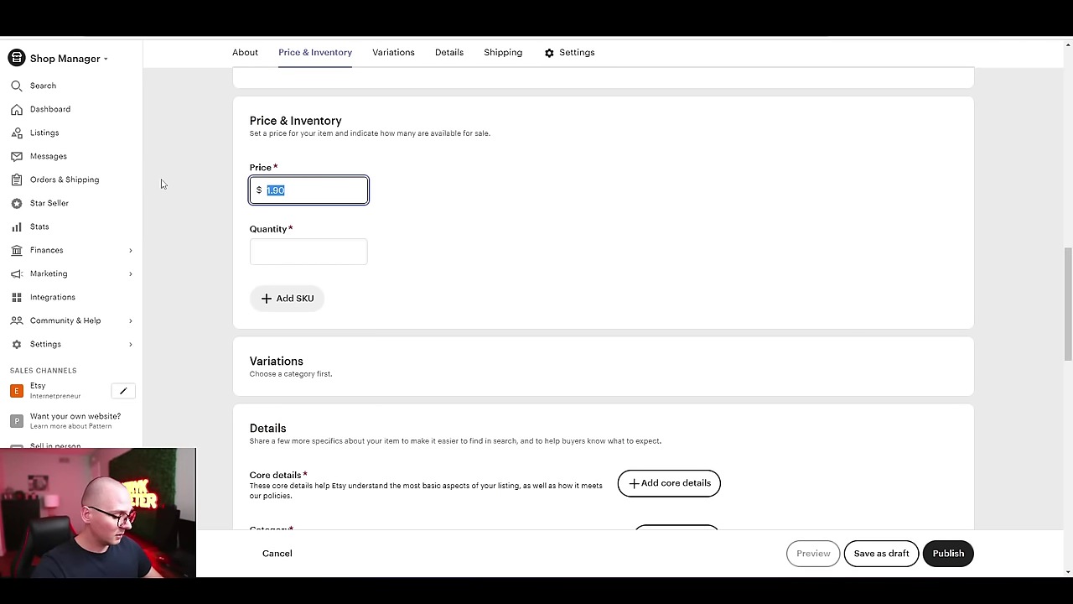
text(4)
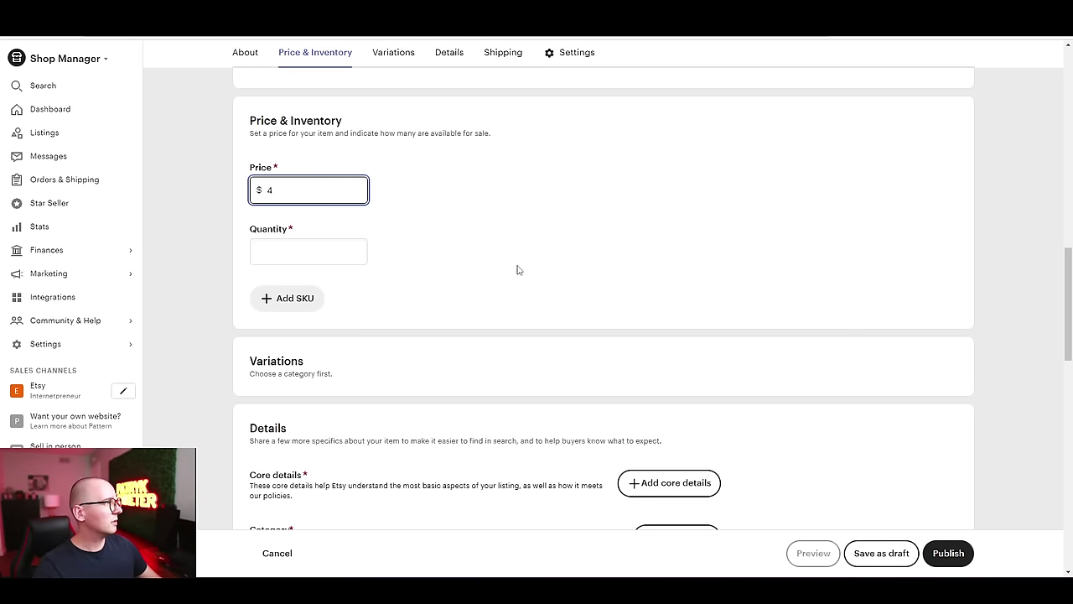
click(524, 268)
key(shift+Tab)
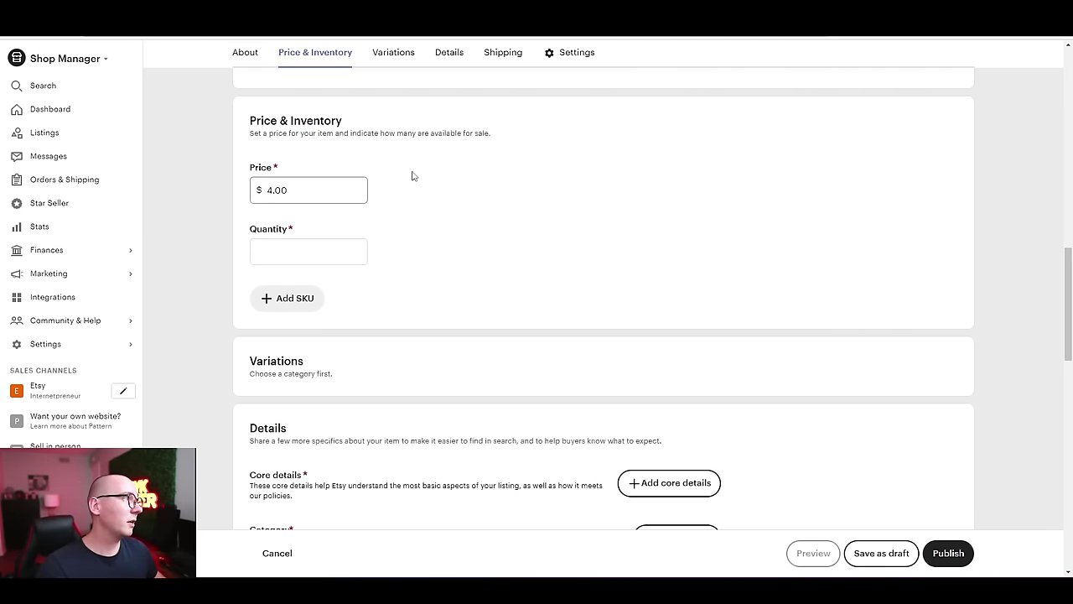
Set the listing's available quantity to 999
click(342, 253)
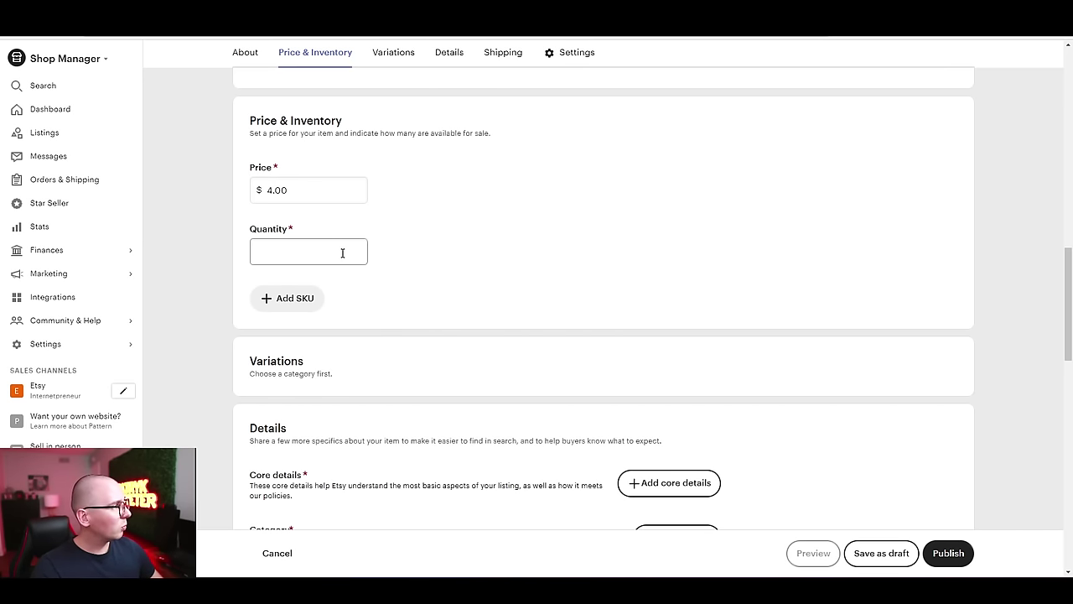
text(999)
click(456, 294)
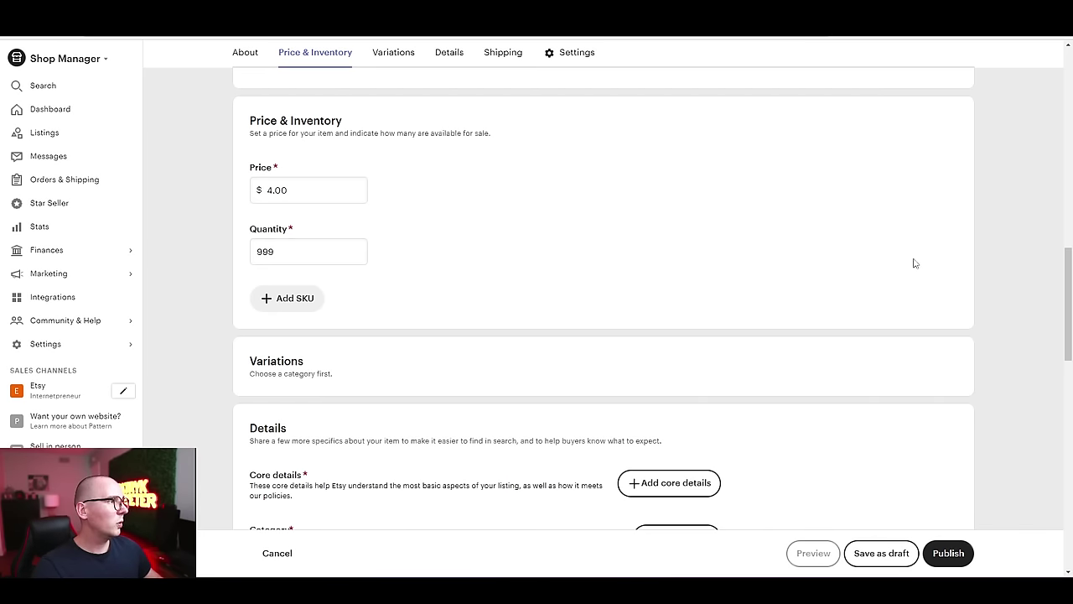
Fill in the core details as Digital files, made by "I did", a finished product, made in 2020 - 2023, and apply them
drag(1066, 289, 1055, 339)
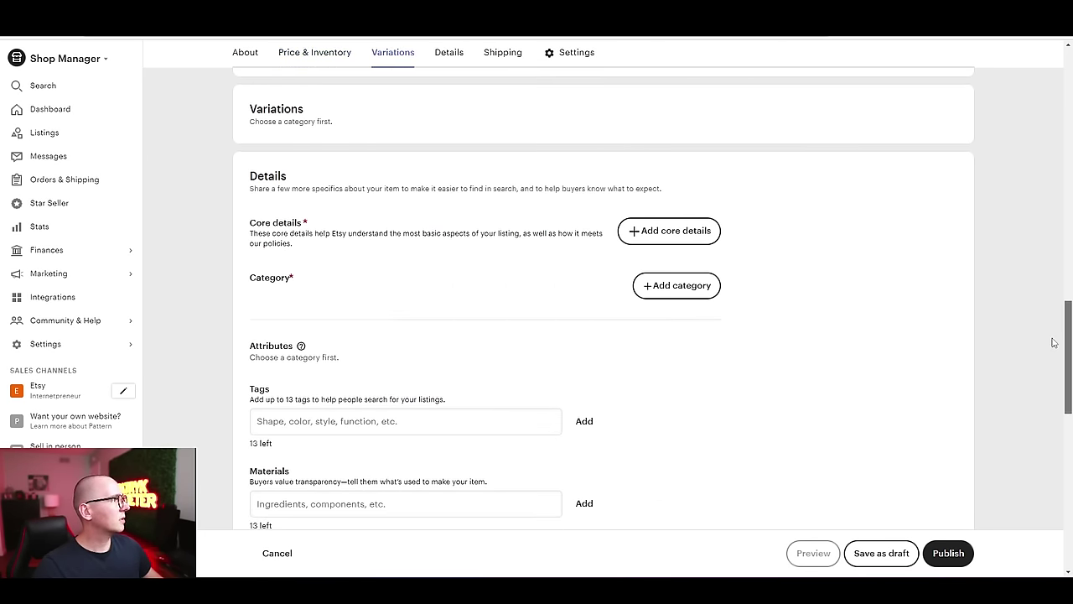
click(715, 236)
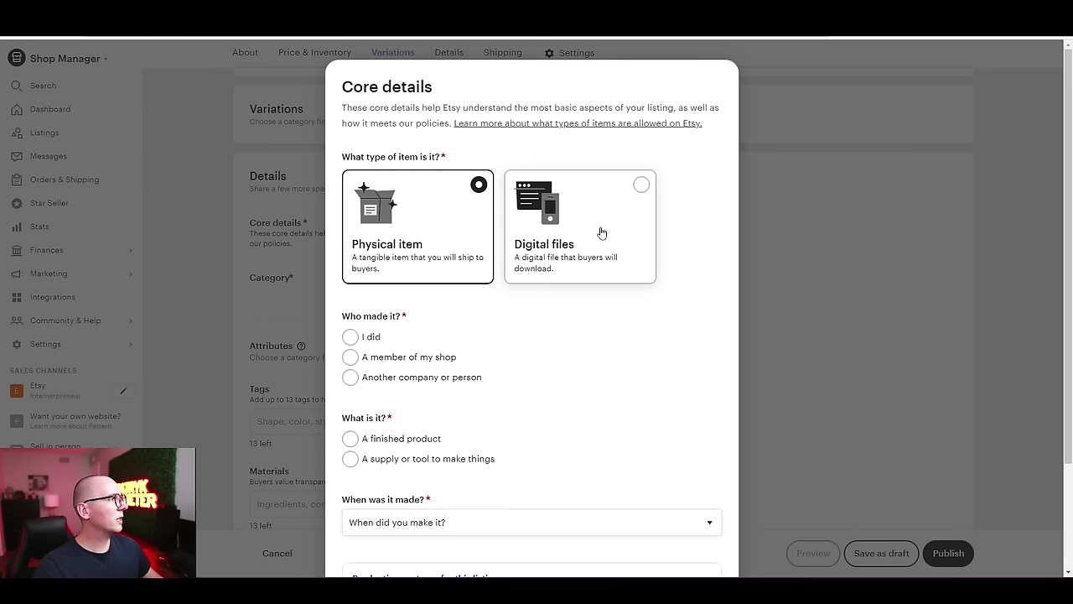
click(602, 237)
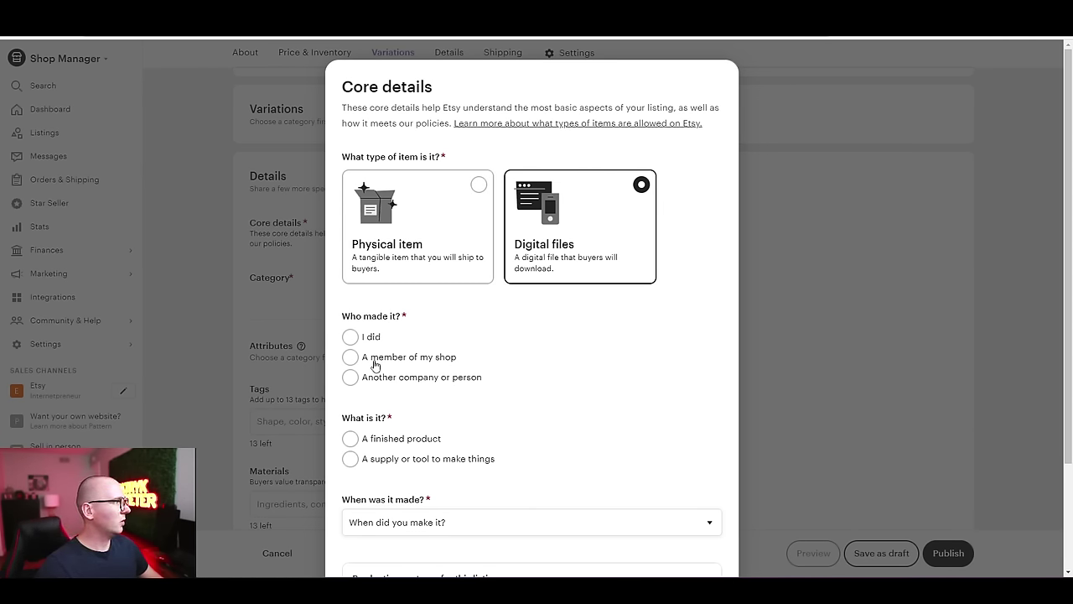
click(352, 337)
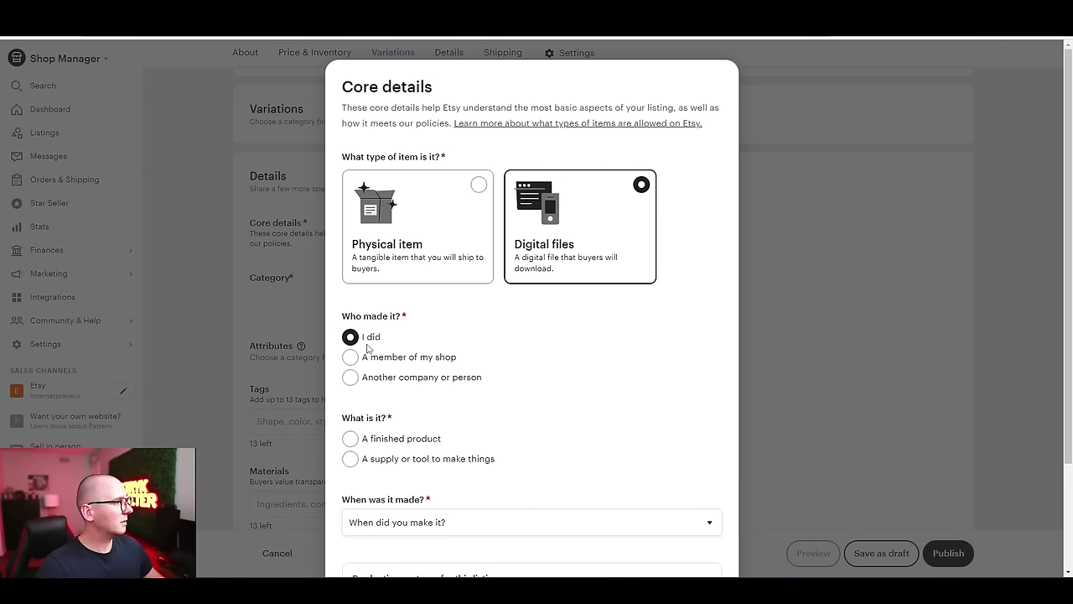
click(351, 441)
scroll(561, 472, down, 3)
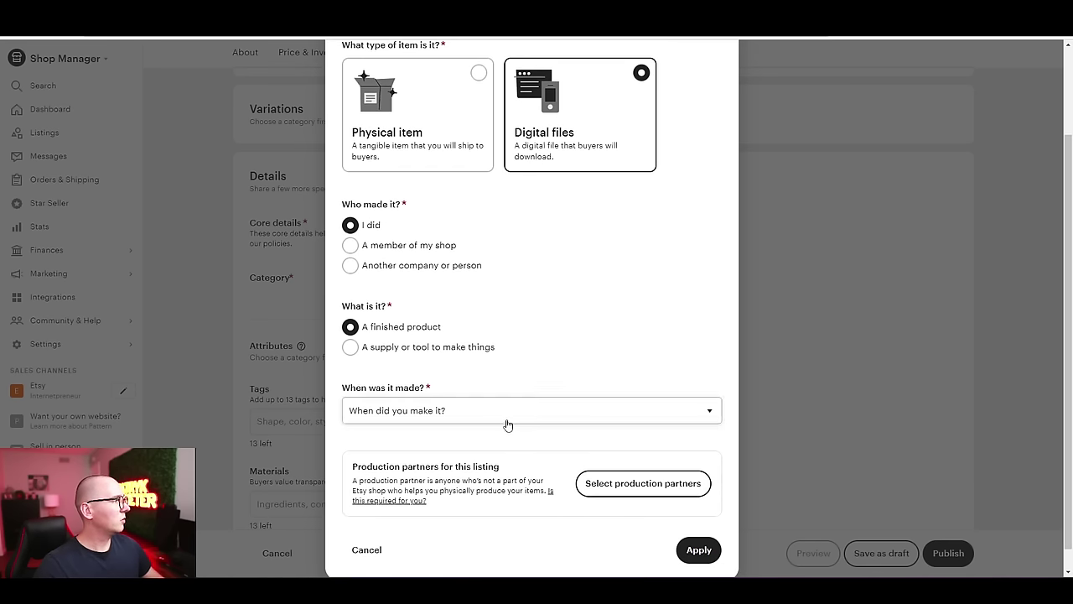
click(507, 419)
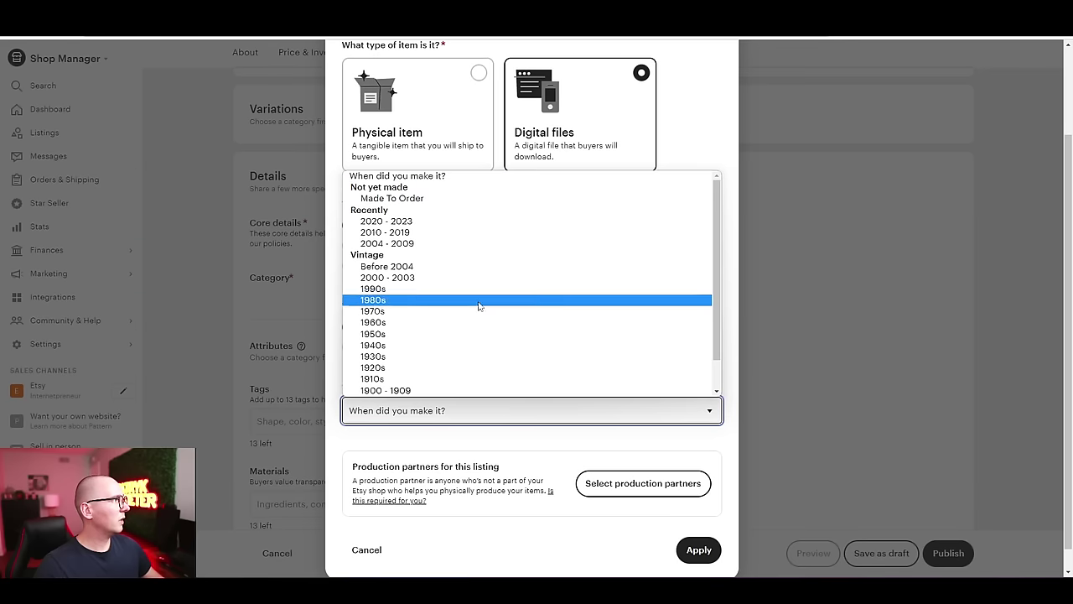
click(437, 224)
scroll(586, 377, down, 1)
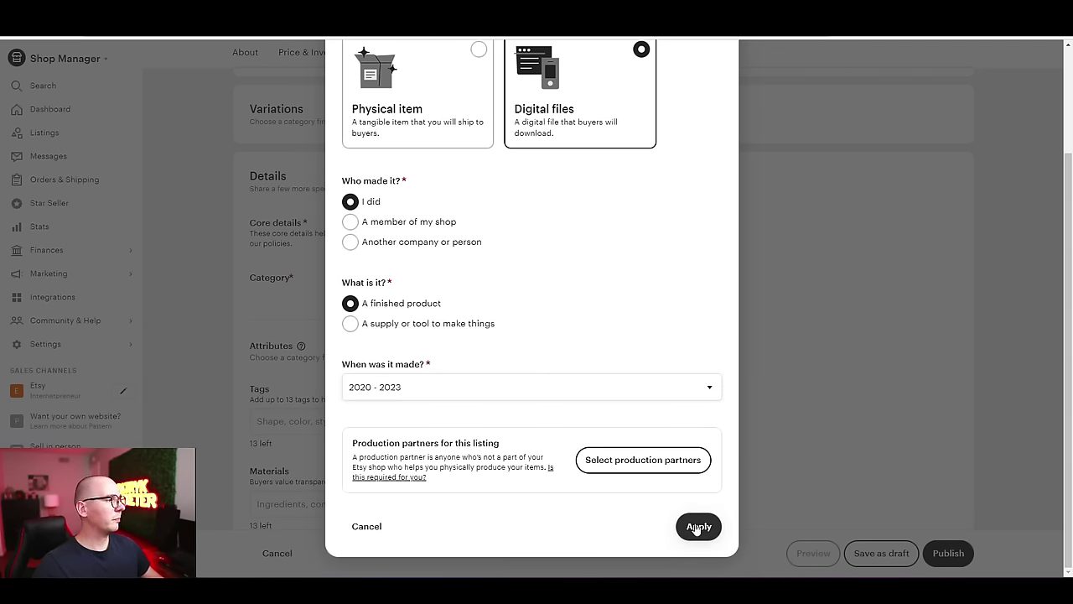
click(695, 527)
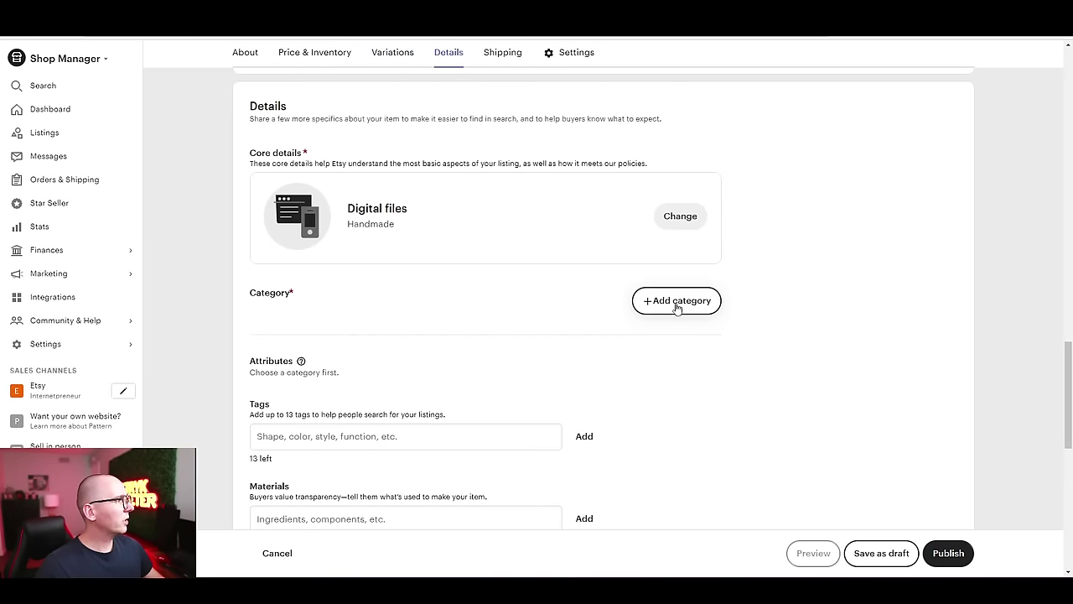
Search the categories for "clipart" and assign the listing to Clip Art & Image Files
click(676, 301)
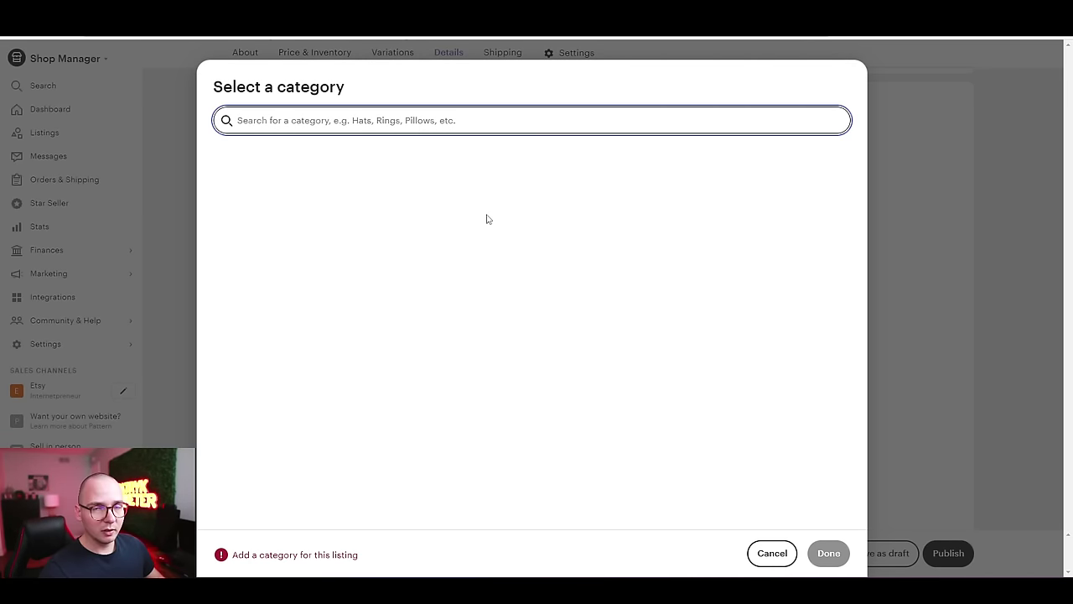
text(clipart)
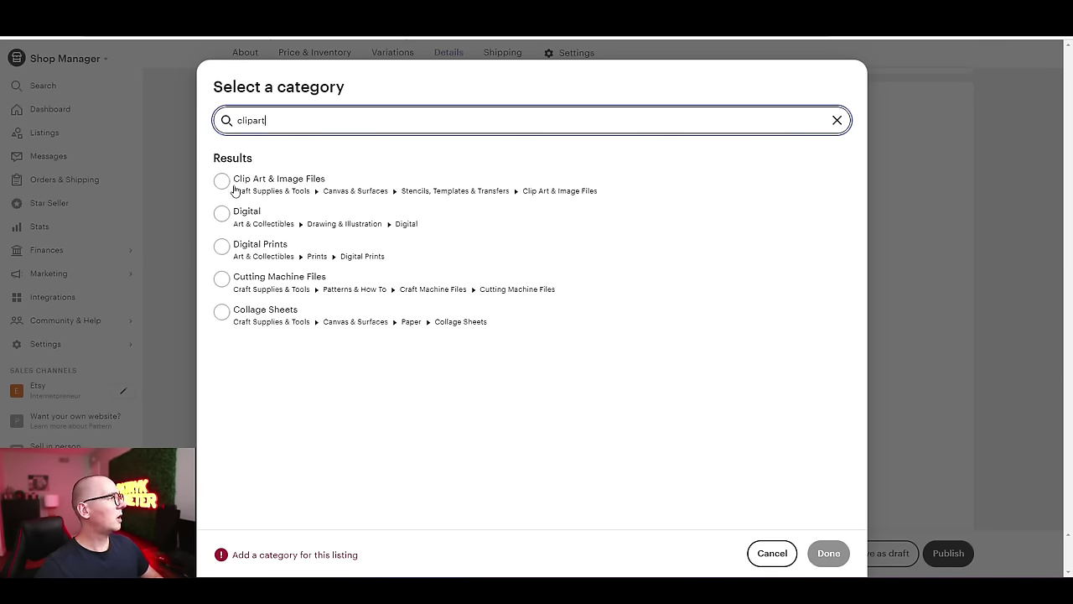
click(234, 190)
click(830, 553)
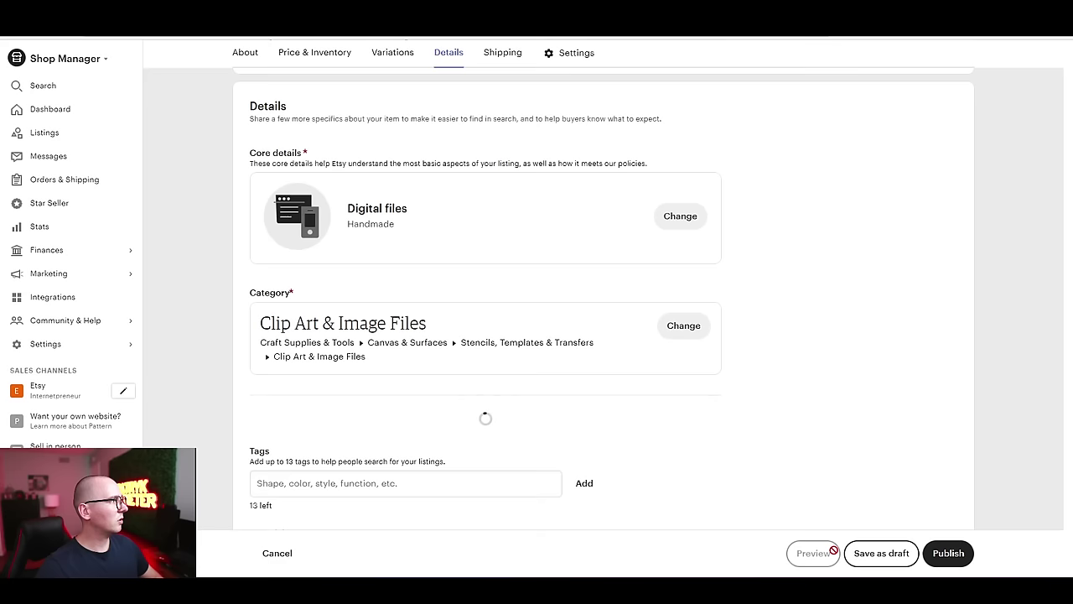
Set the listing's craft type attribute to Card making & stationery, Collage and Scrapbooking
click(416, 289)
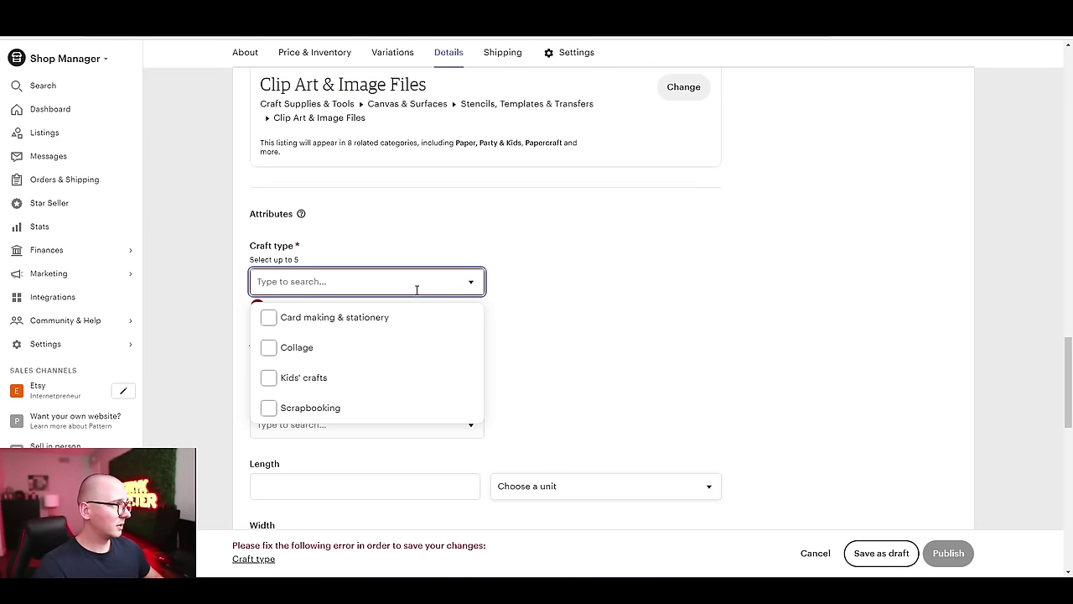
click(374, 324)
click(318, 352)
click(315, 409)
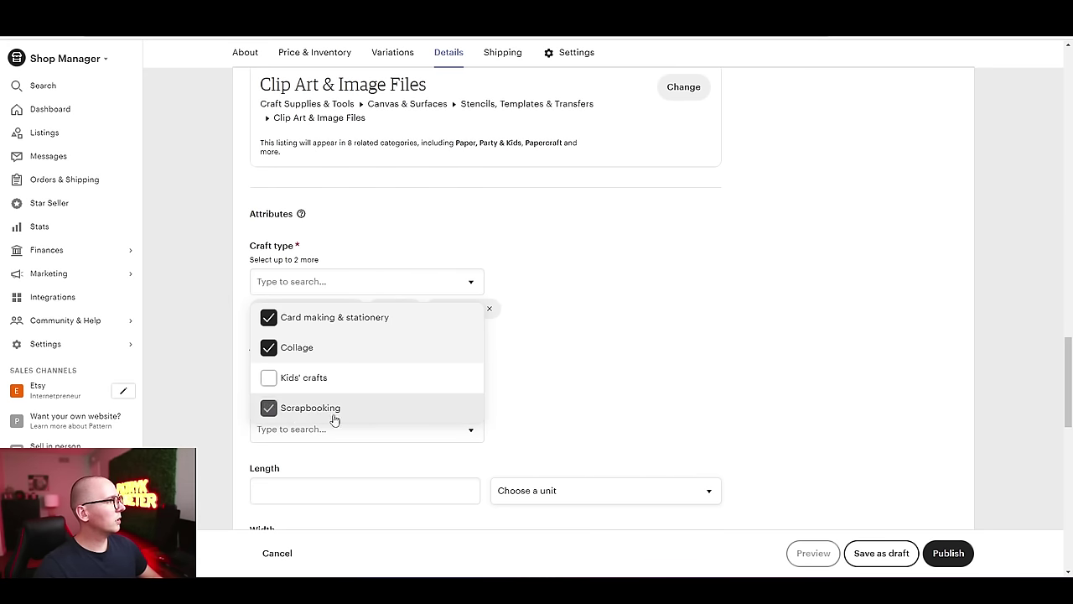
click(598, 411)
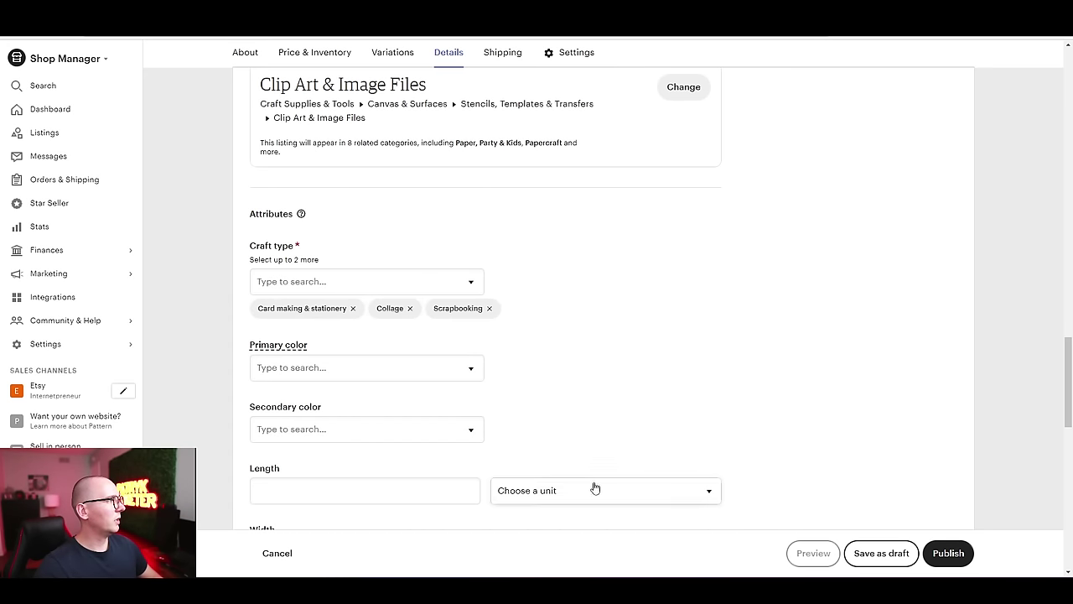
Set the listing's primary color attribute to Yellow
scroll(853, 437, down, 1)
click(446, 307)
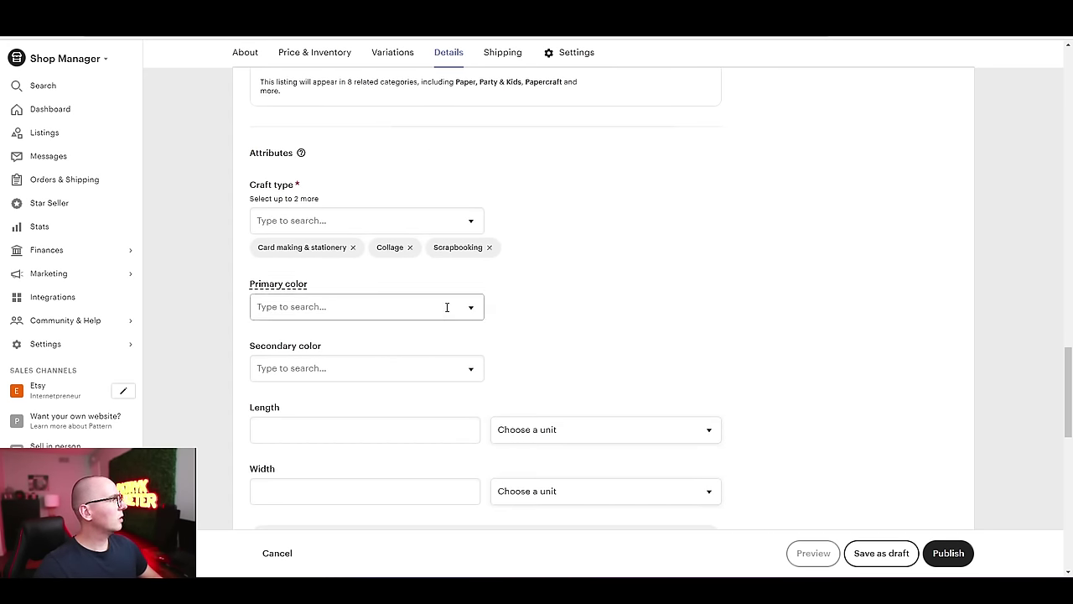
text(su)
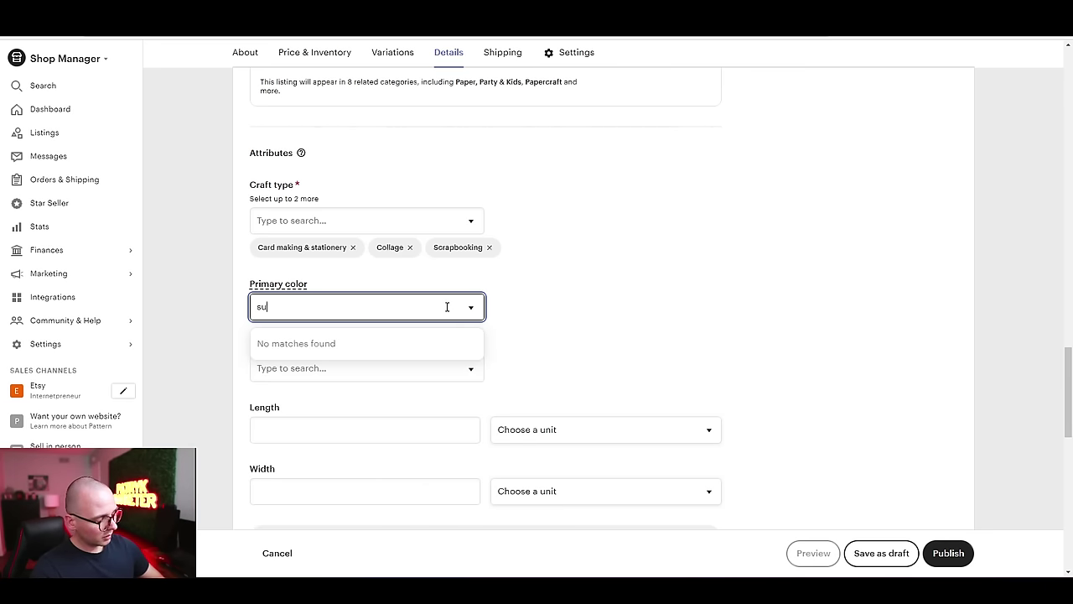
text(ye)
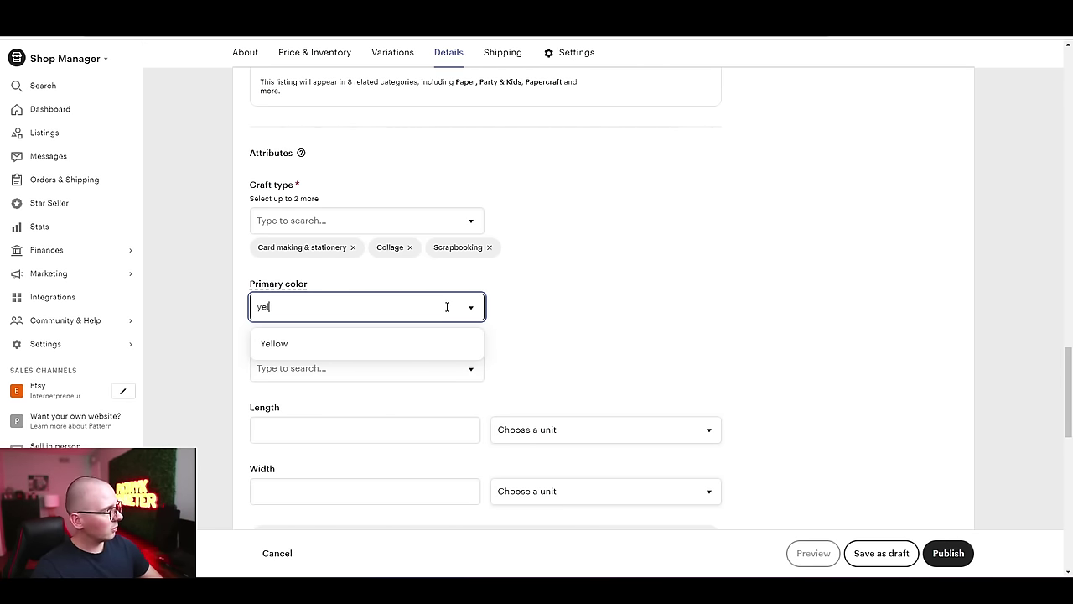
text(ll)
click(463, 352)
Switch to the competitor's Watercolor Sunflowers Clipart listing and copy all of its tags from the listing analysis
scroll(624, 373, down, 2)
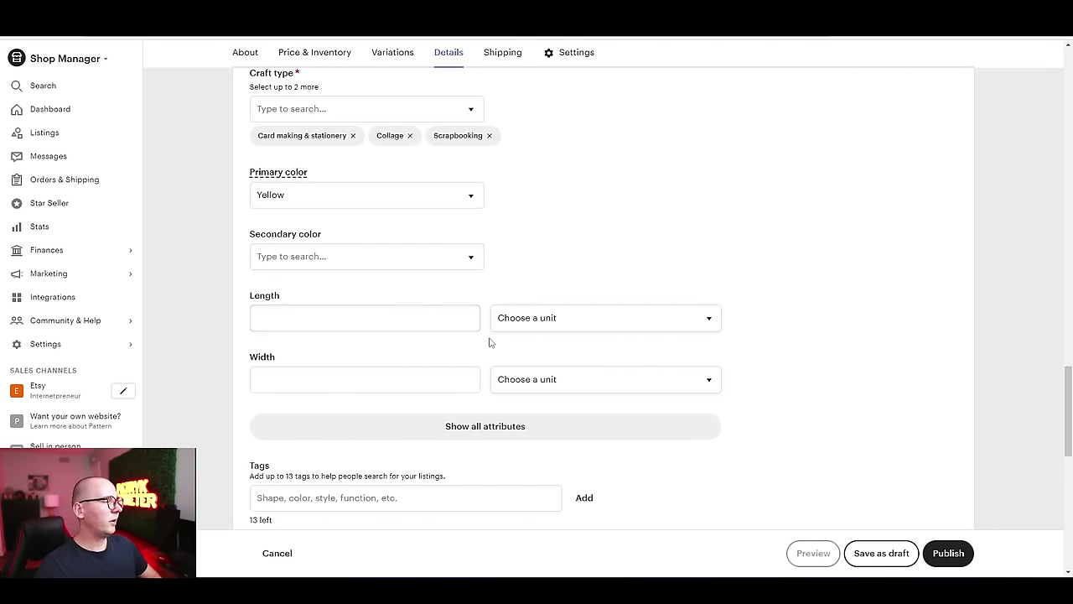
scroll(784, 424, down, 4)
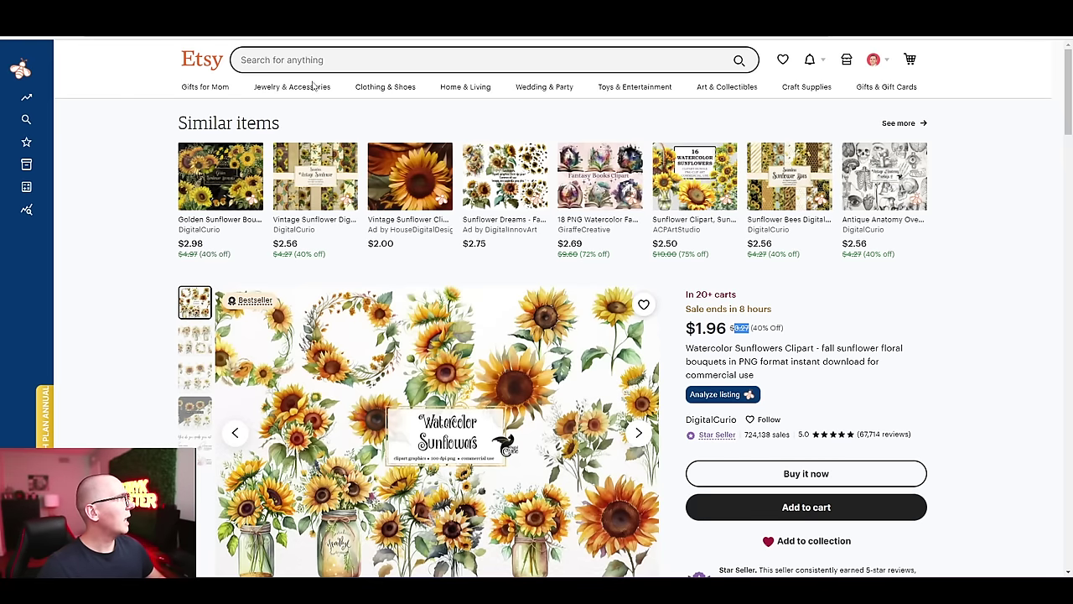
click(55, 97)
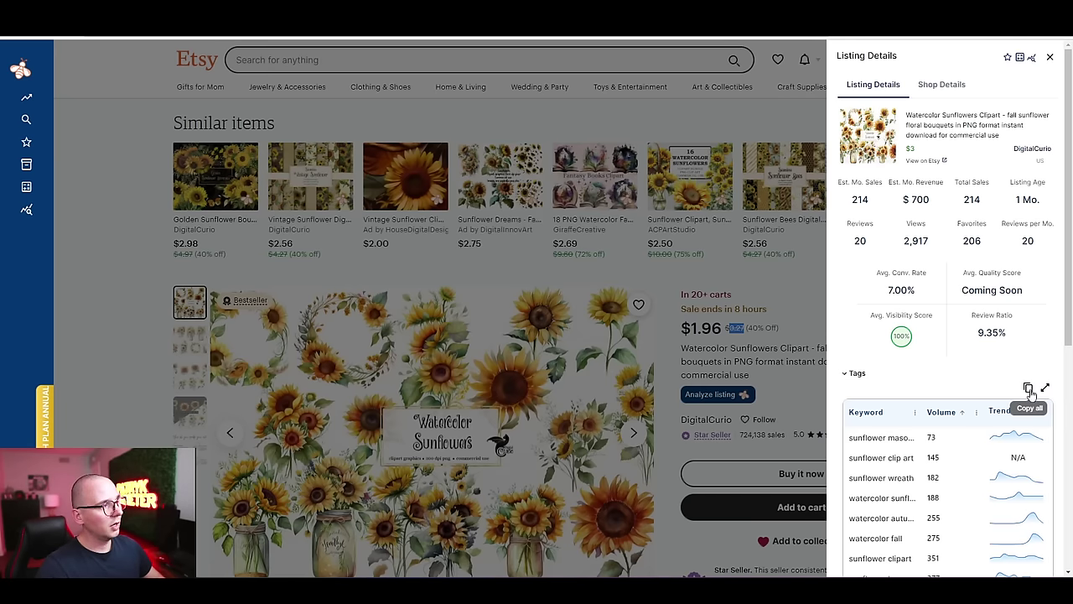
click(1029, 388)
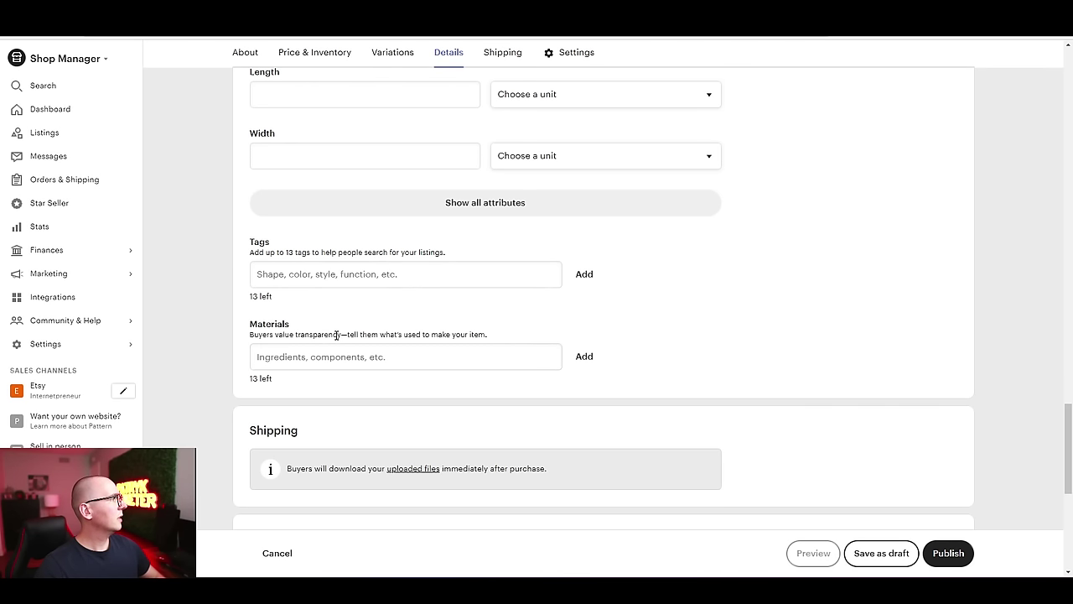
Paste the copied competitor tags into the new listing's tags and add them all
click(335, 356)
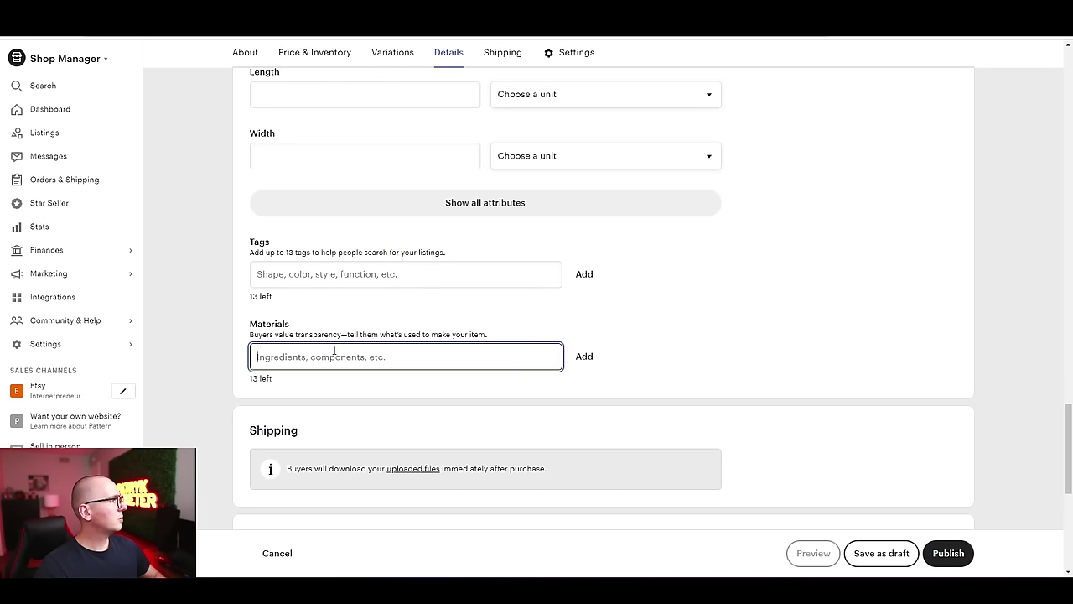
click(324, 277)
key(ctrl+v)
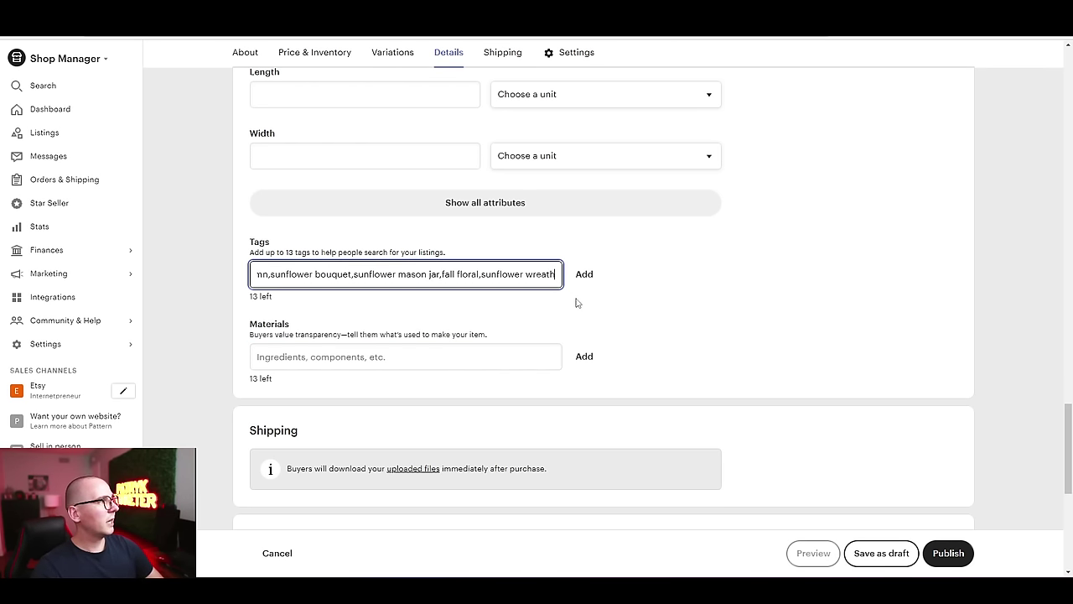
key(Return)
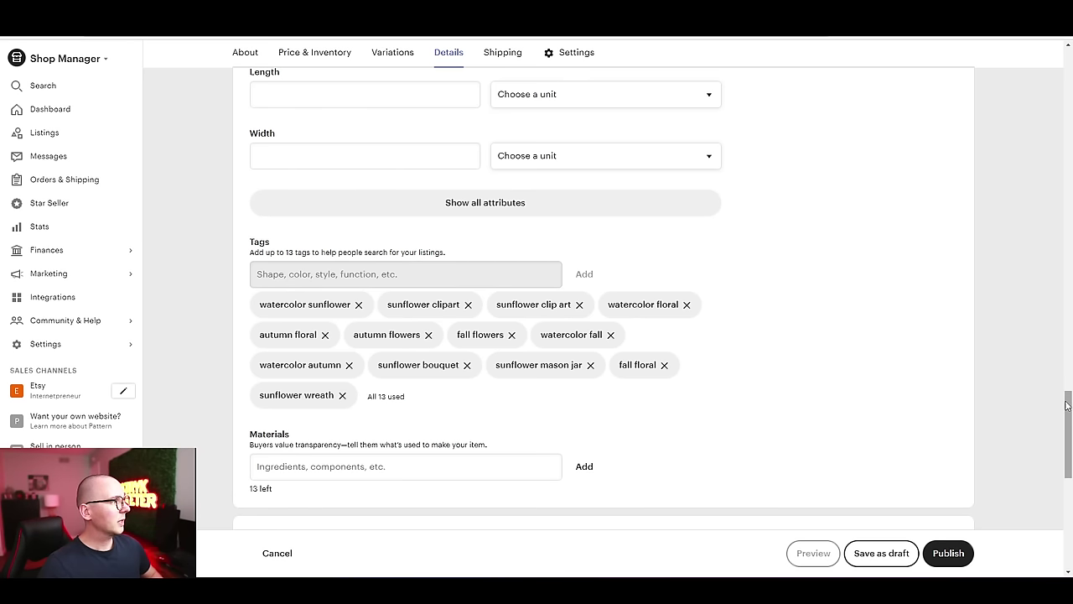
Turn on featuring of this listing in the listing settings
drag(1066, 395, 1064, 462)
scroll(342, 271, down, 2)
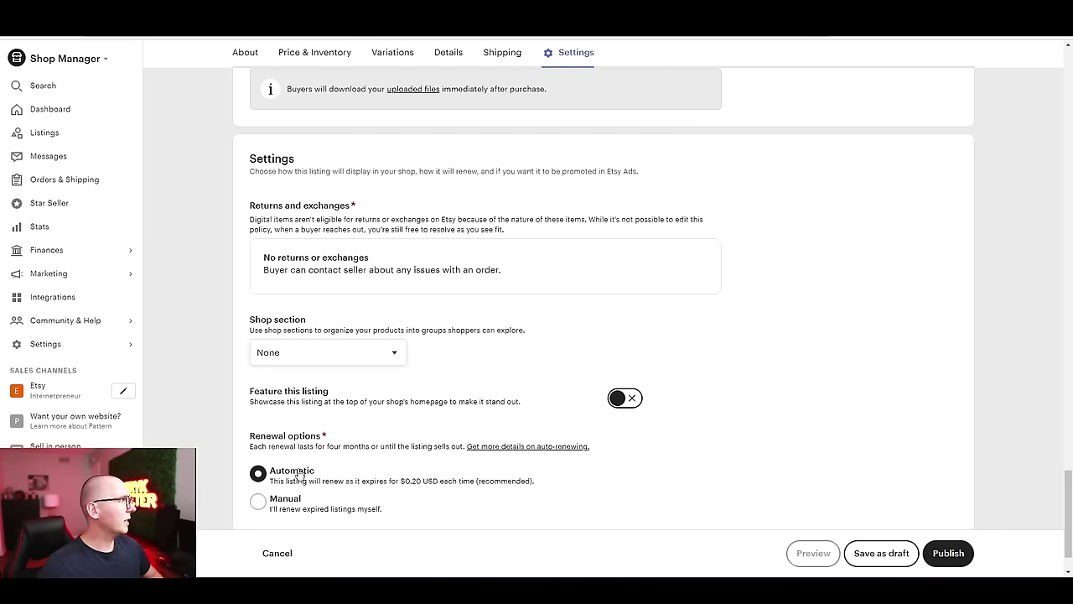
click(626, 401)
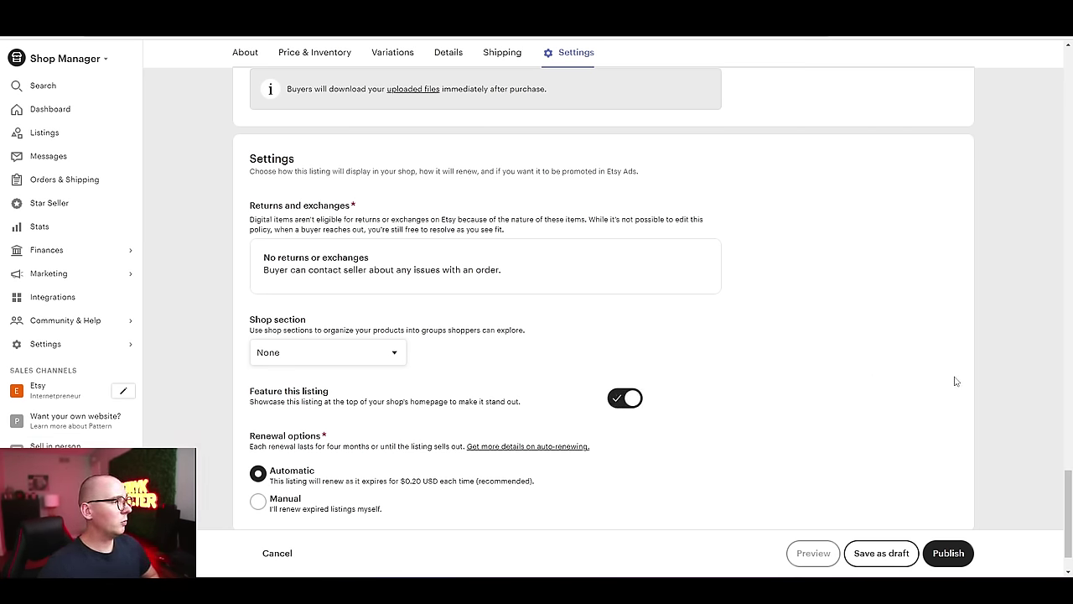
Review the listing's media, digital file and description, and publish the new listing, accepting the listing fee
drag(1063, 496, 996, 249)
scroll(459, 260, up, 6)
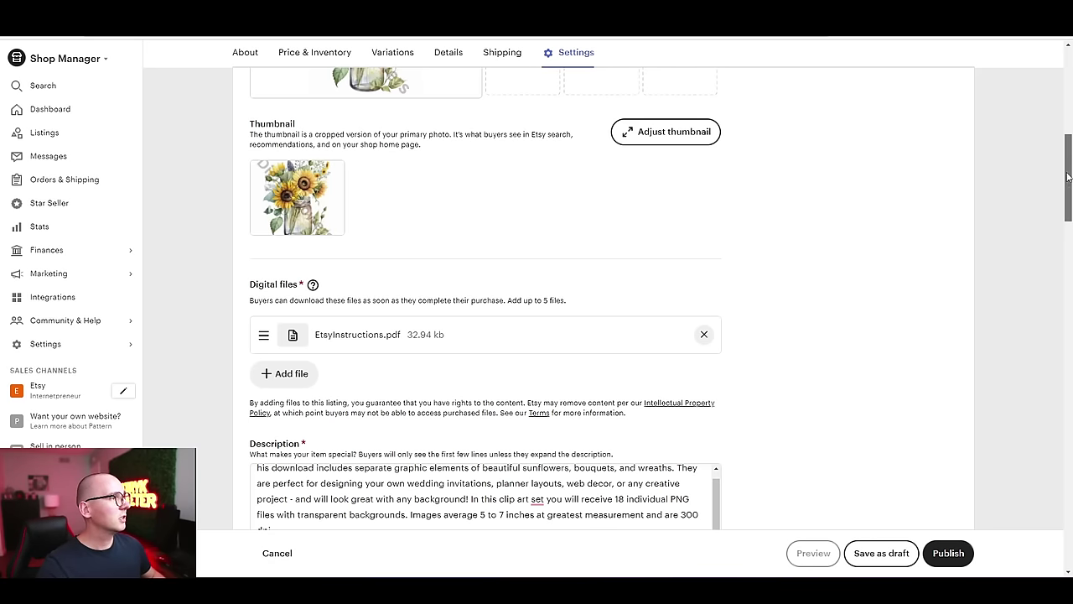
drag(1068, 178, 1036, 508)
scroll(1040, 516, down, 2)
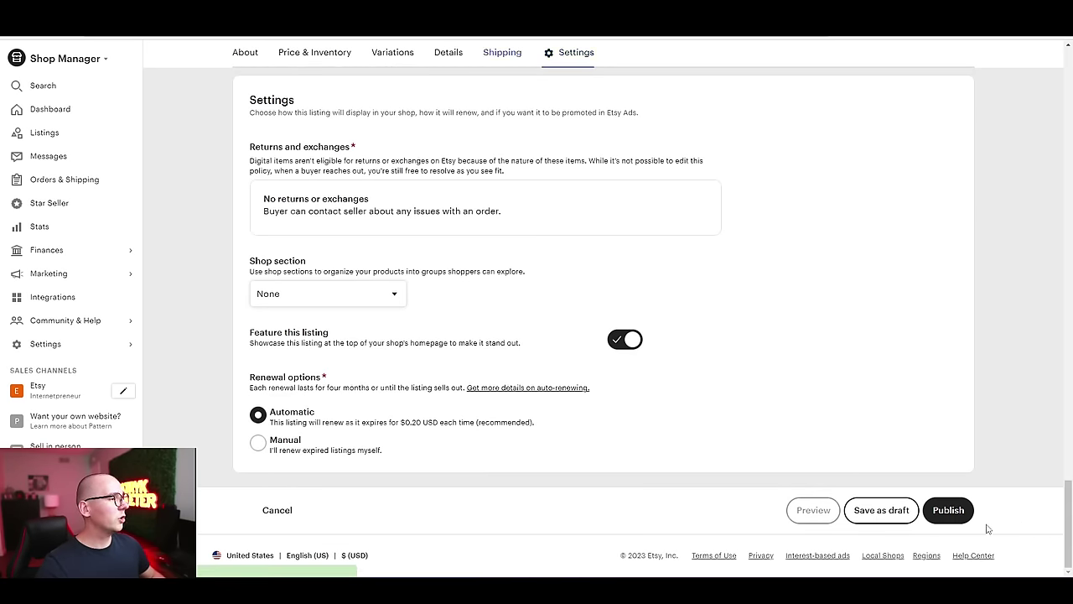
click(950, 512)
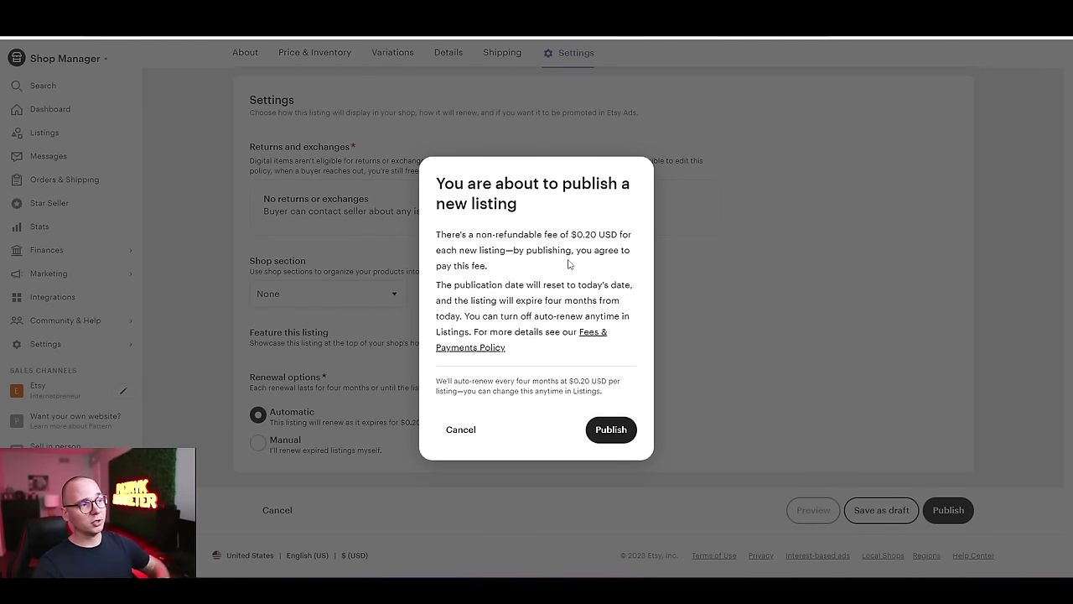
click(602, 431)
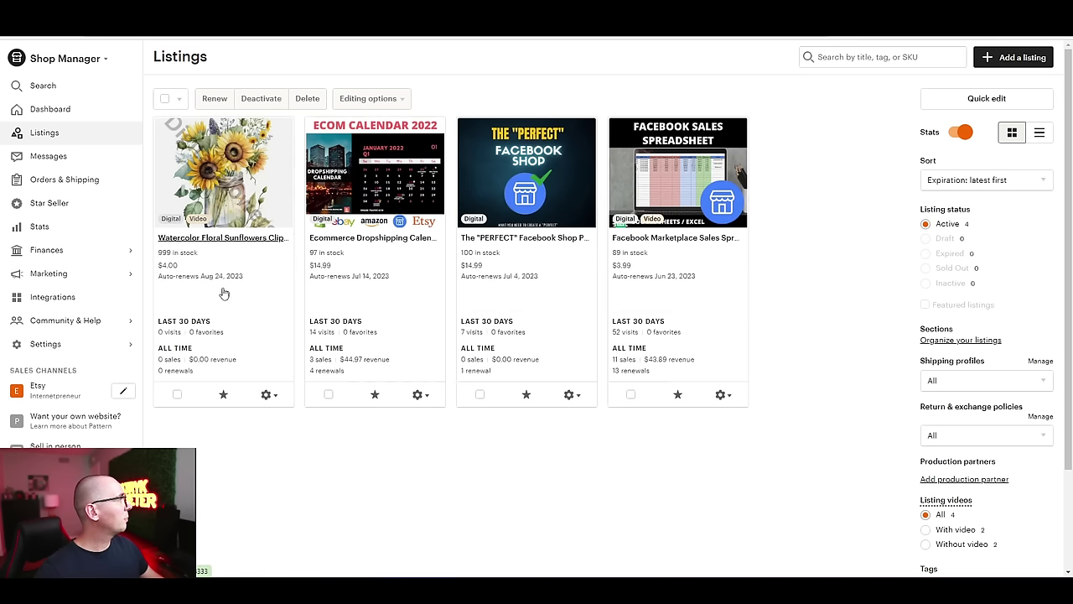
Open the shop's Sales and discounts page and examine the details of the existing Thank you offer
click(110, 288)
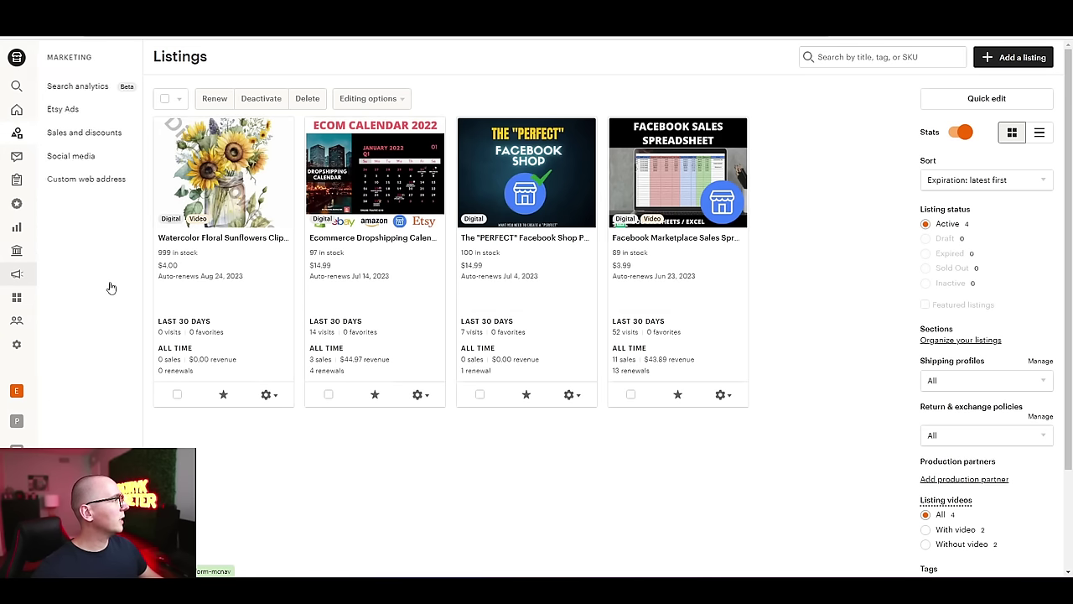
click(97, 143)
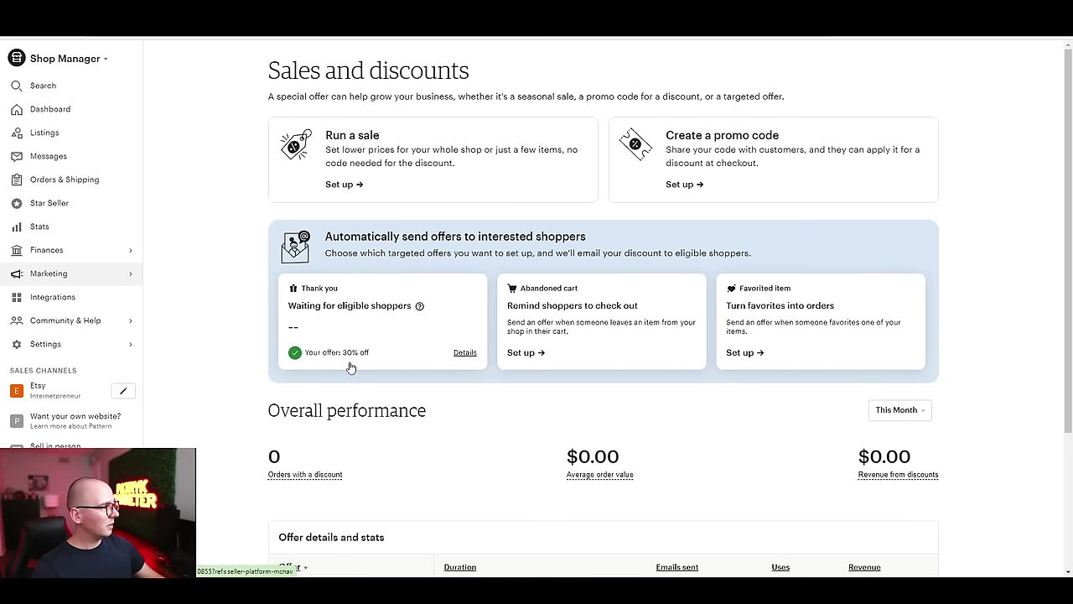
click(371, 345)
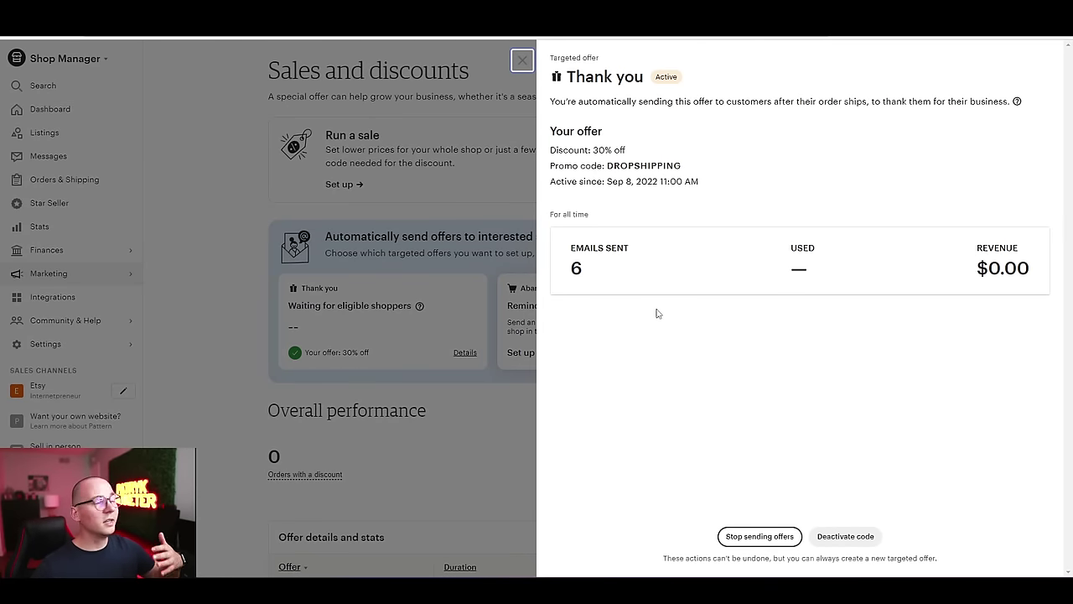
key(Escape)
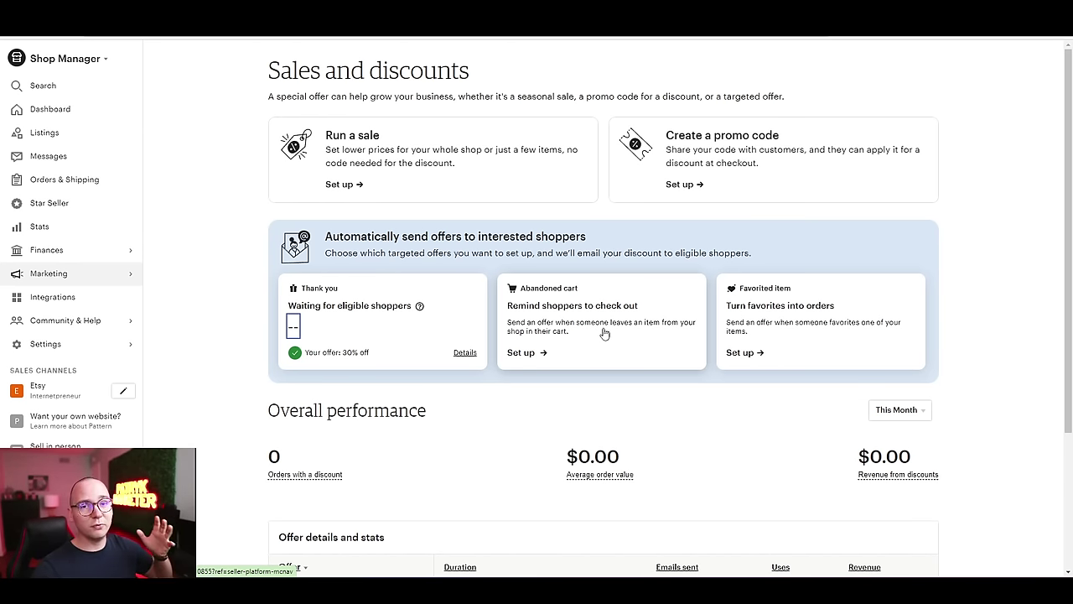
Create an abandoned cart offer of 40% off with the promo code BUYBACK
click(603, 333)
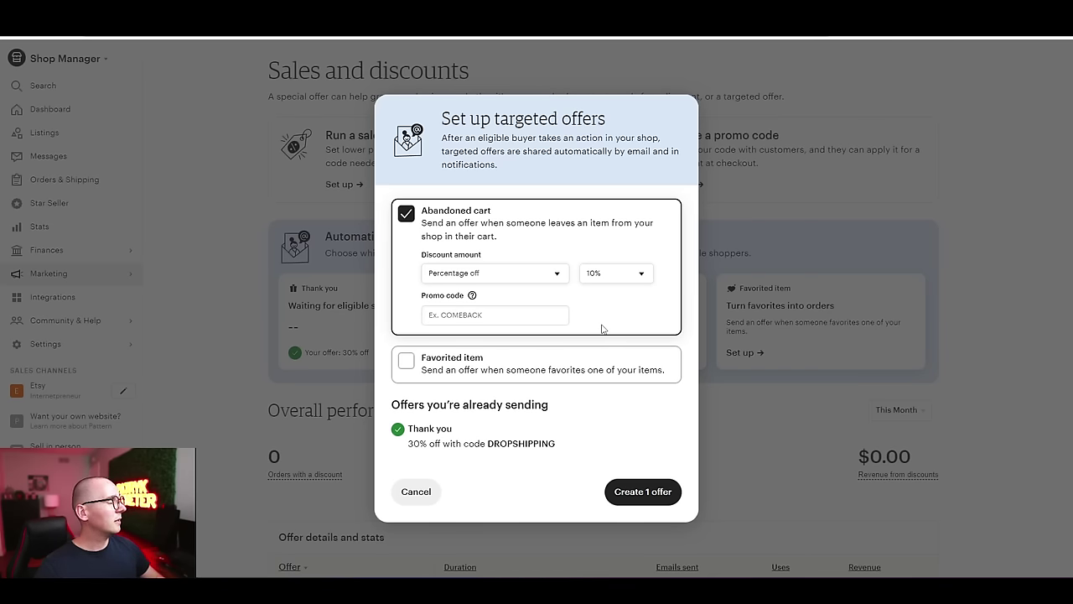
click(610, 275)
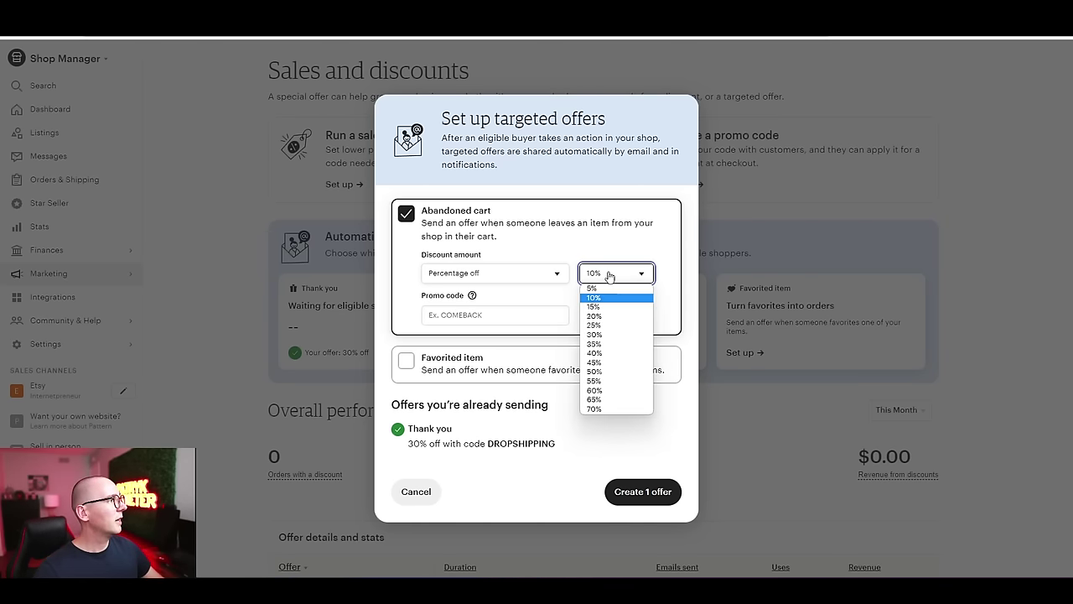
click(613, 352)
click(546, 315)
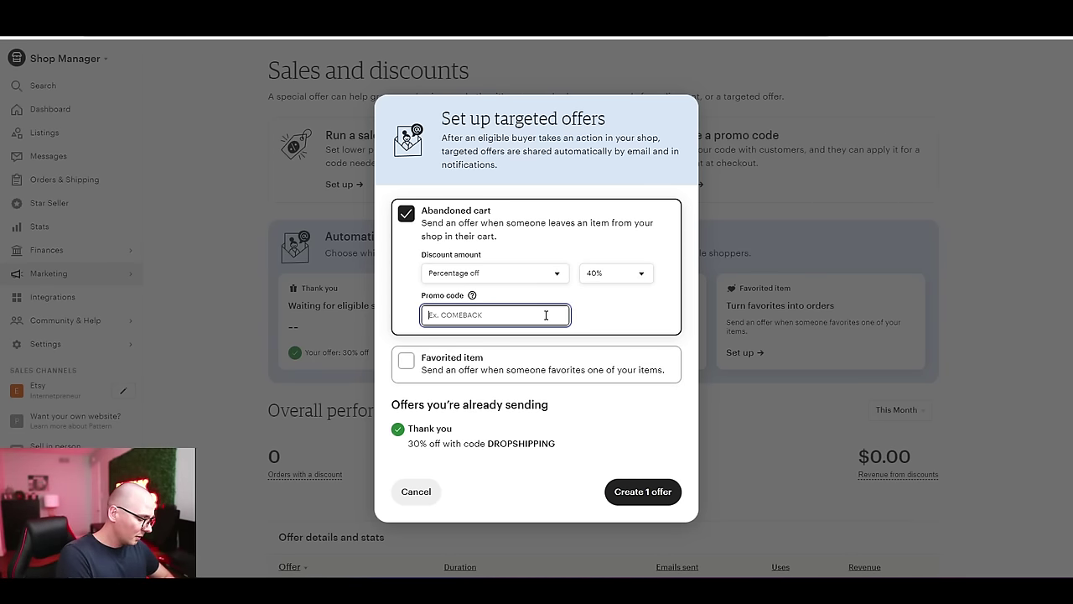
text(BUYBACK)
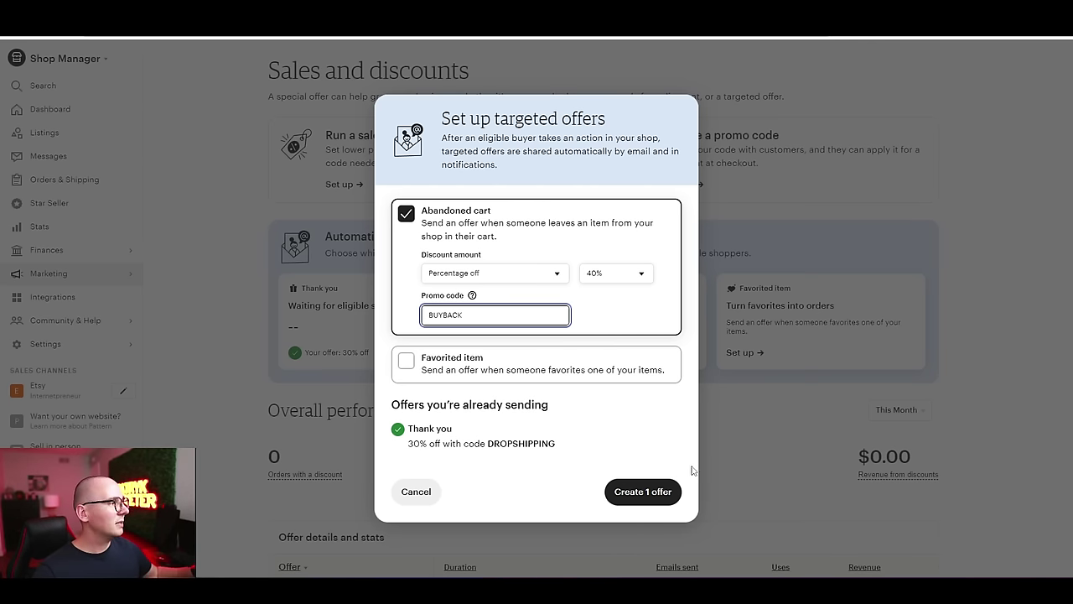
click(643, 492)
click(542, 419)
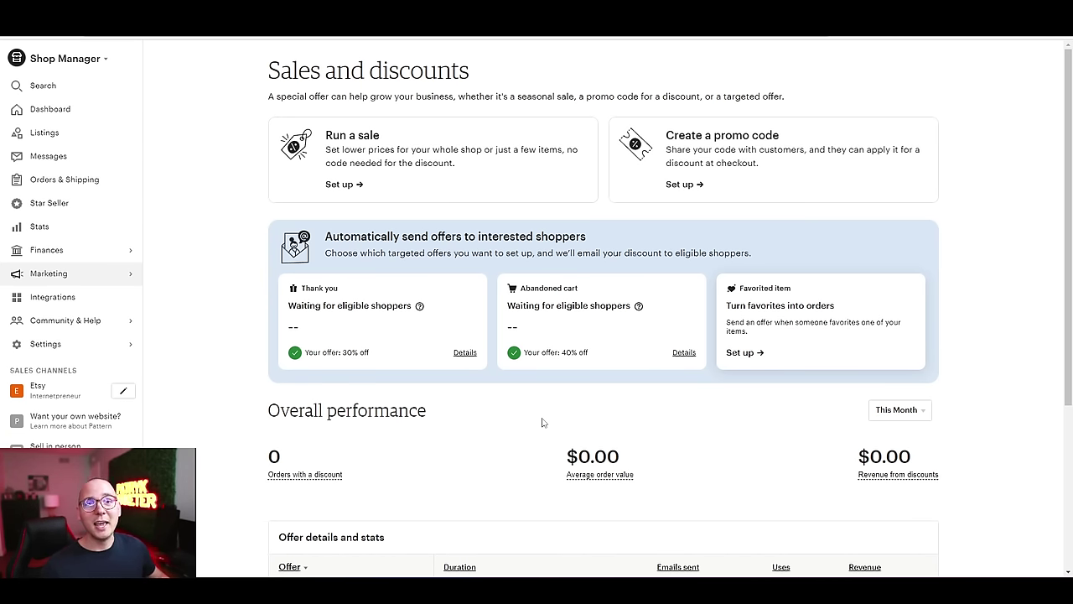
Create a favorited item offer of 30% off with the promo code FAVEE
click(840, 336)
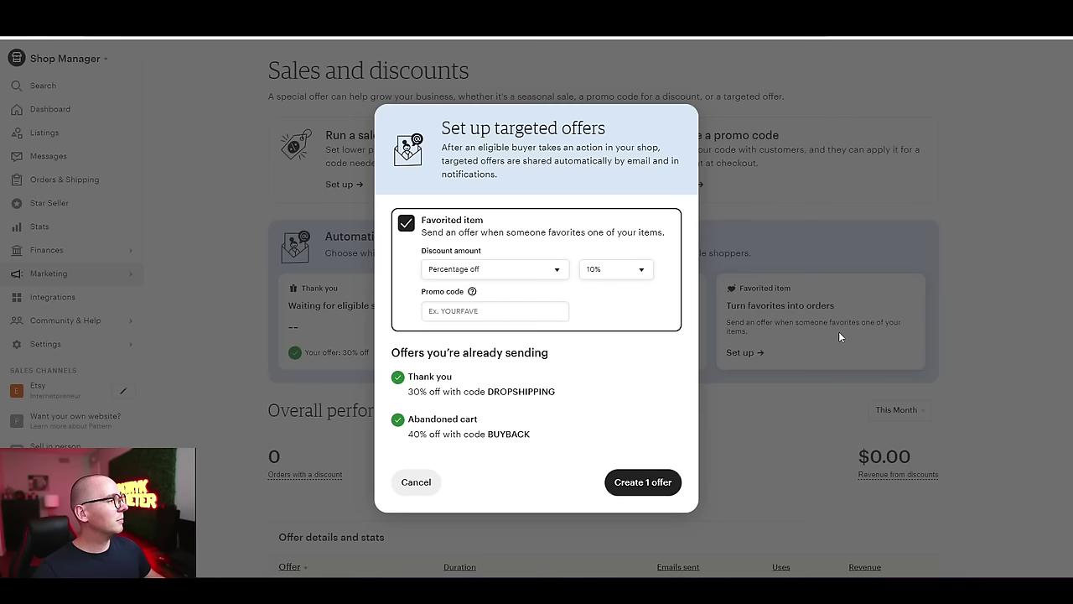
click(628, 268)
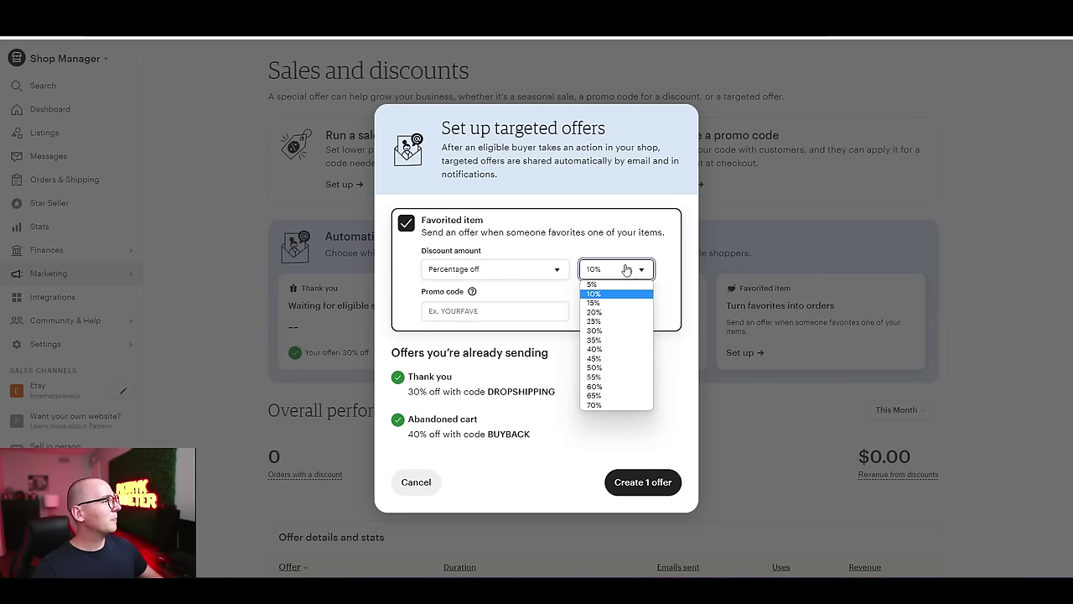
click(625, 330)
click(543, 313)
text(F)
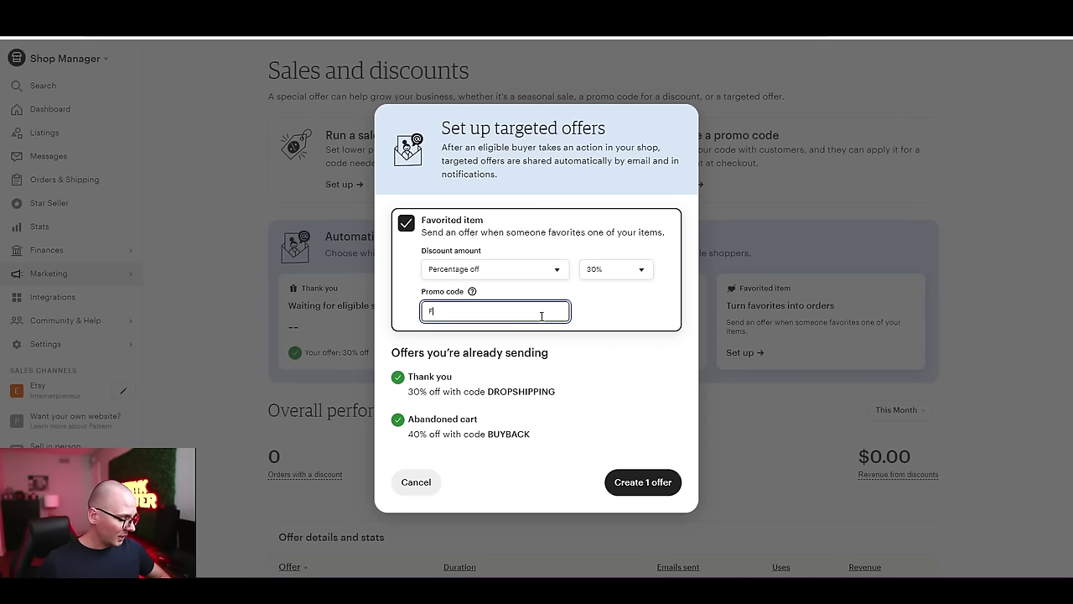
text(AVE)
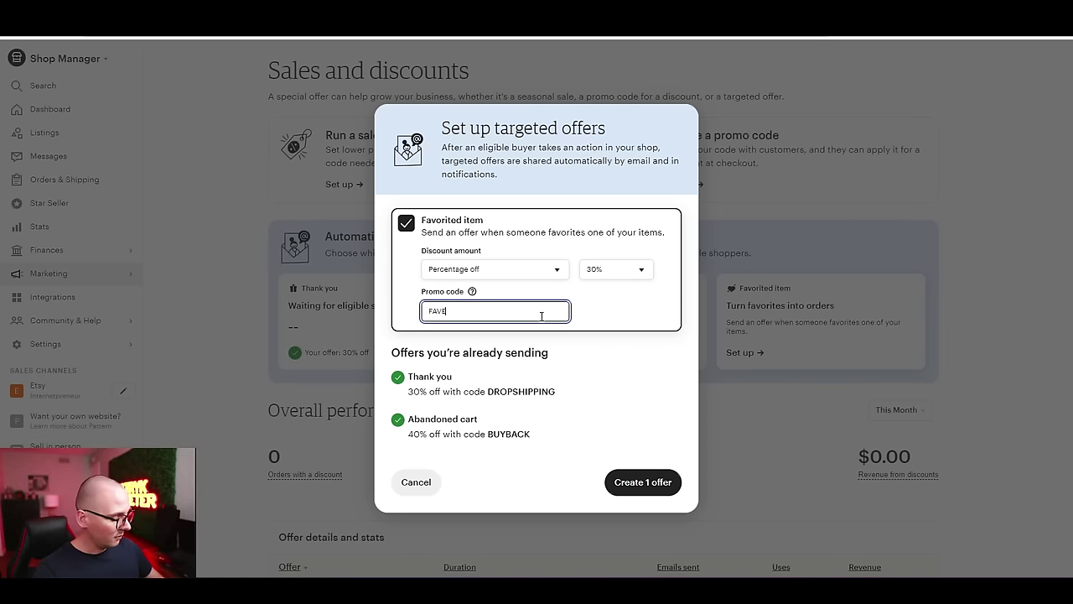
text(E)
click(643, 482)
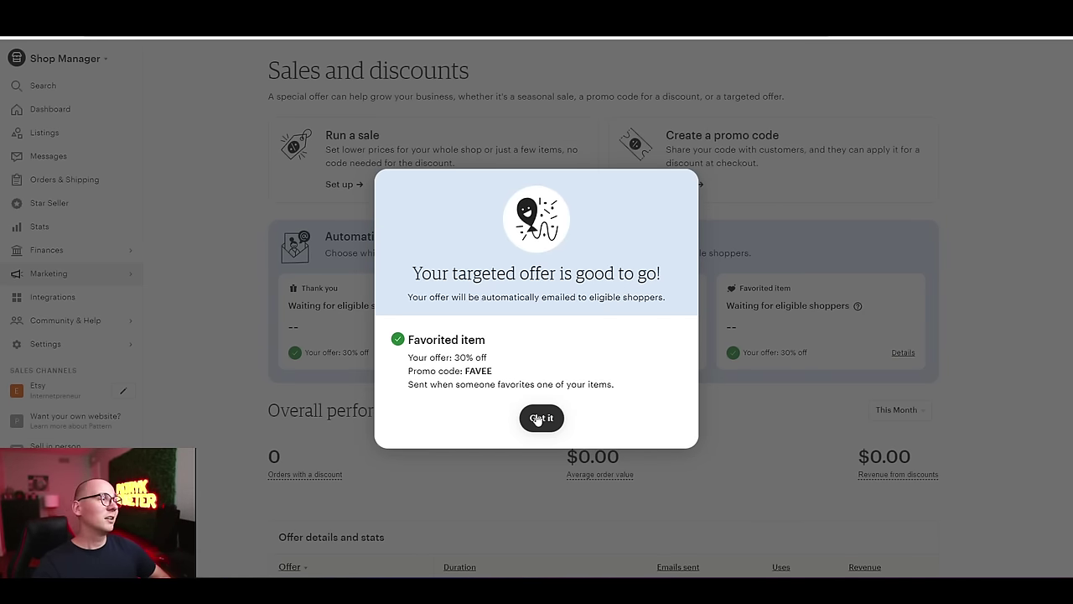
click(540, 418)
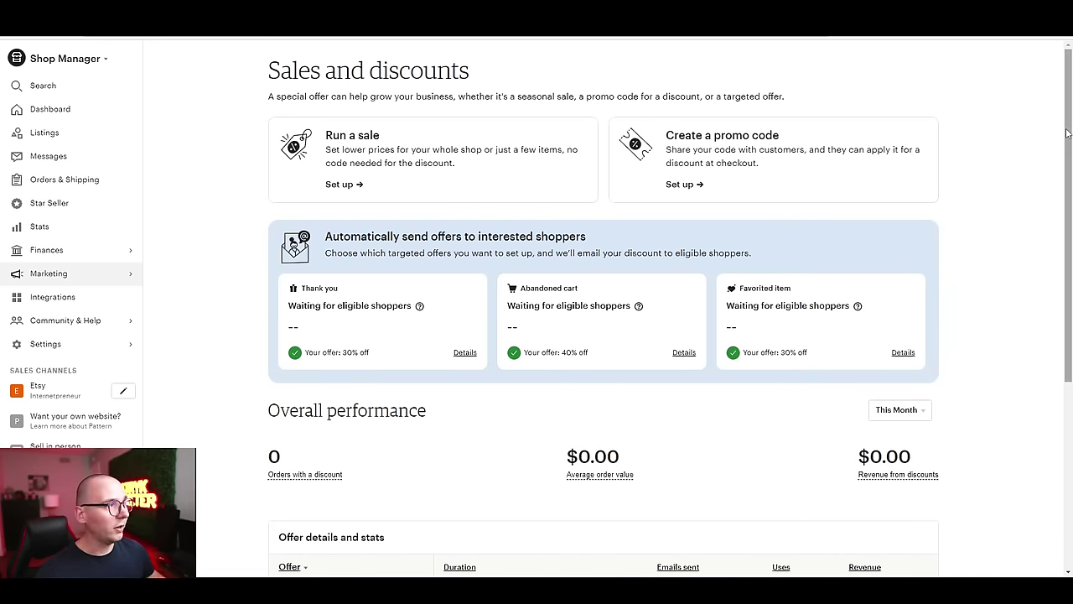
drag(1067, 132, 1011, 126)
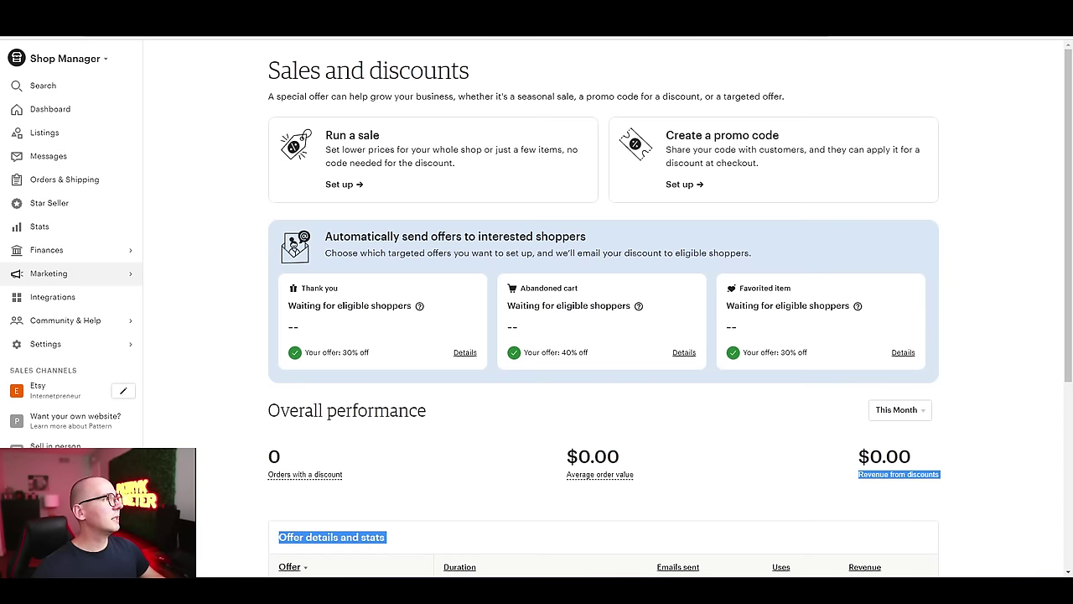
click(1011, 127)
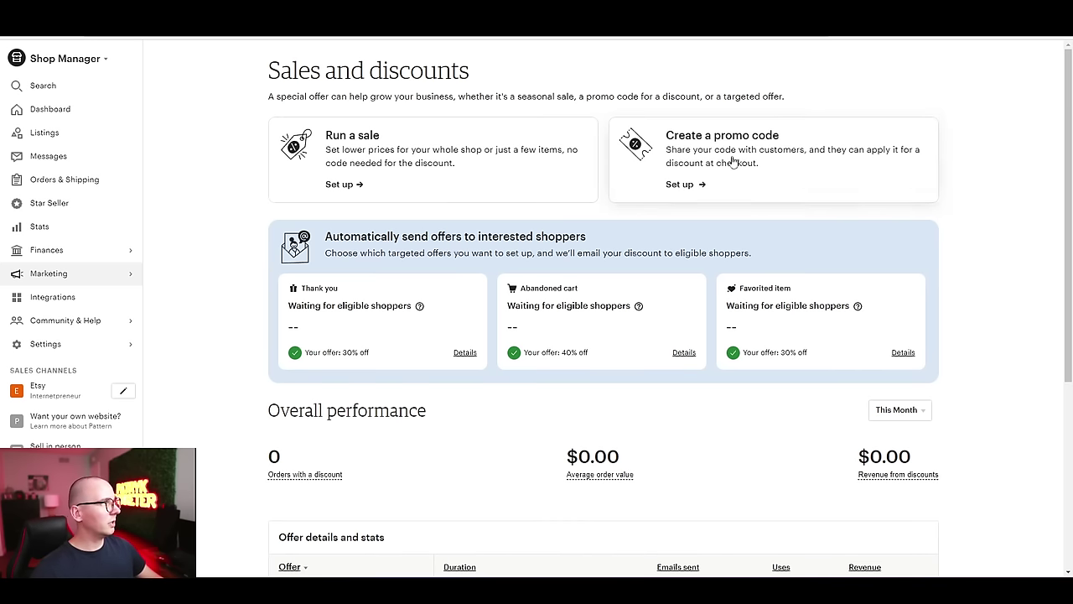
Set up a sale of 40% off, valid everywhere, running from 04/24/2023 to 04/25/2023
click(407, 178)
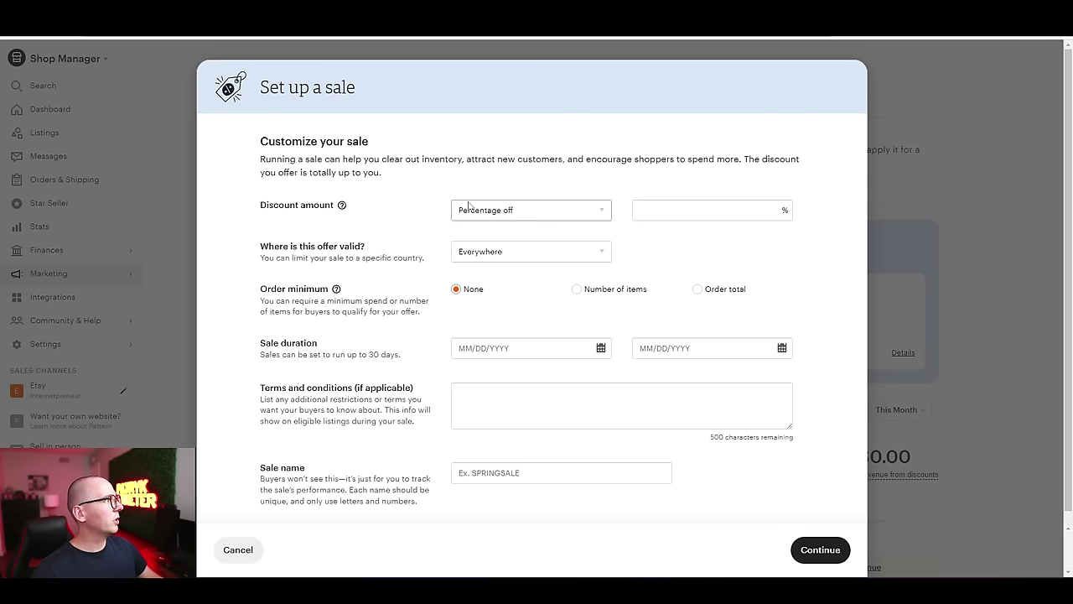
click(644, 211)
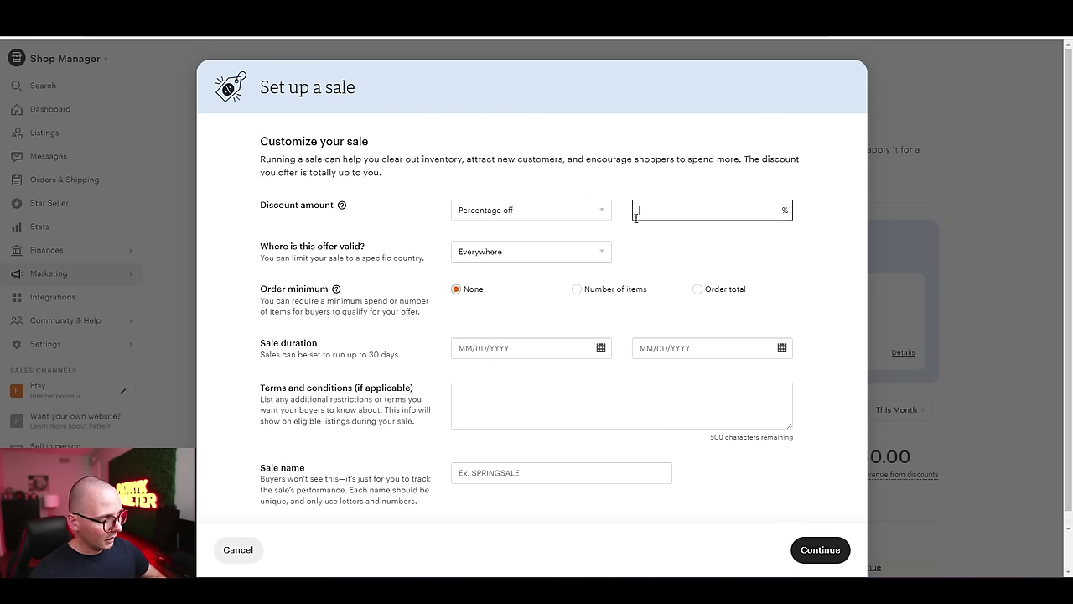
text(40)
click(640, 184)
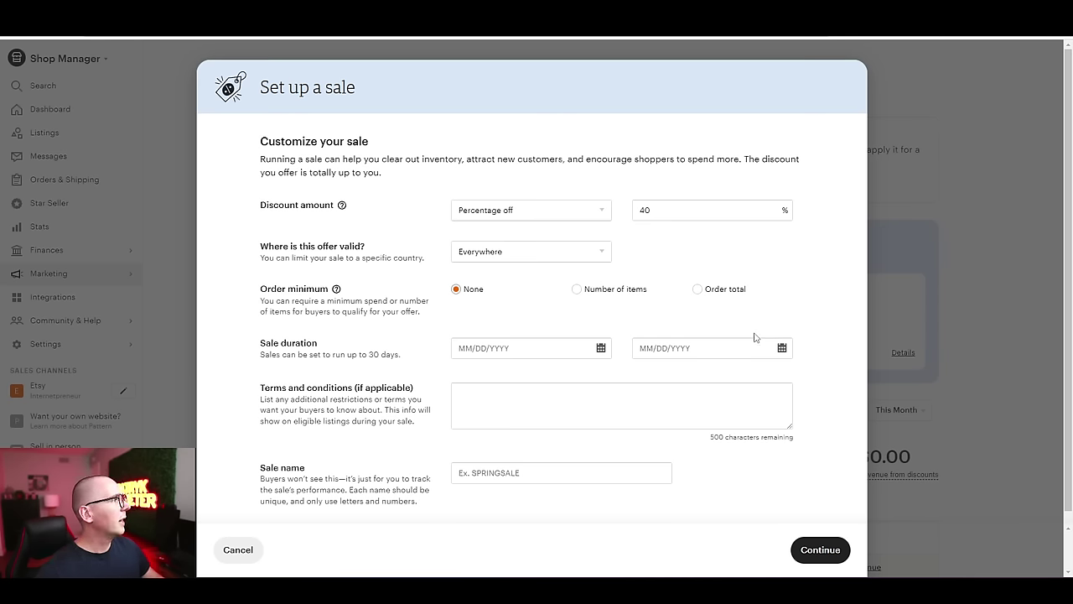
click(602, 350)
scroll(596, 377, down, 1)
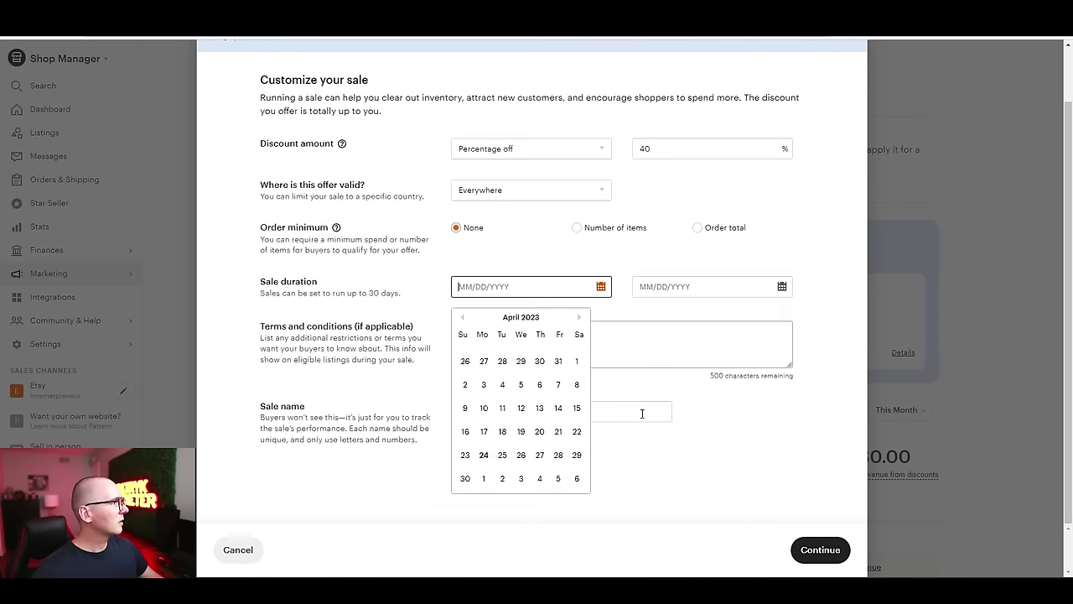
click(484, 452)
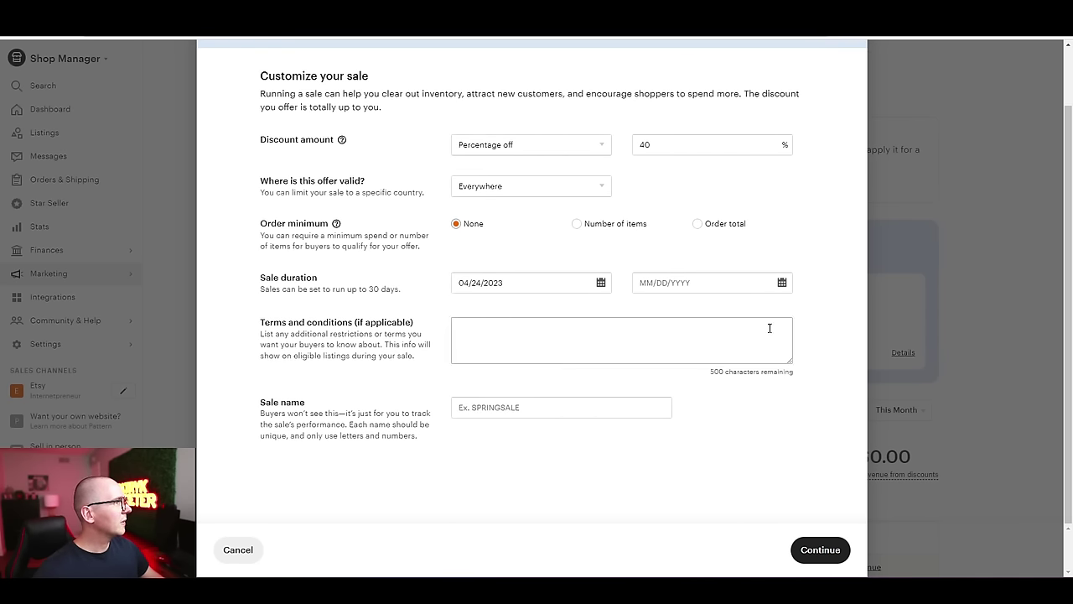
click(780, 282)
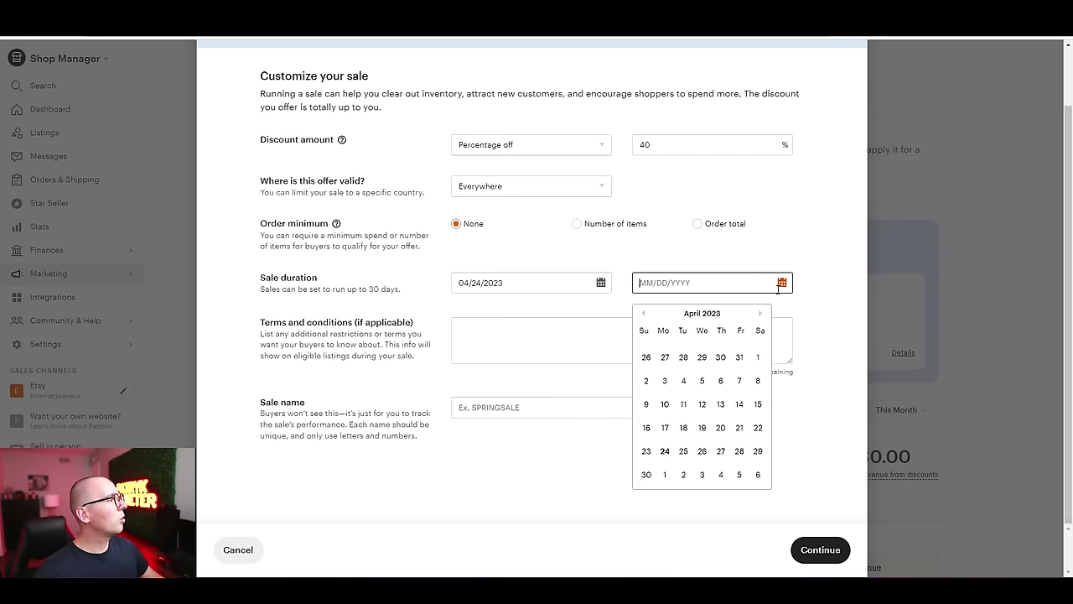
click(685, 451)
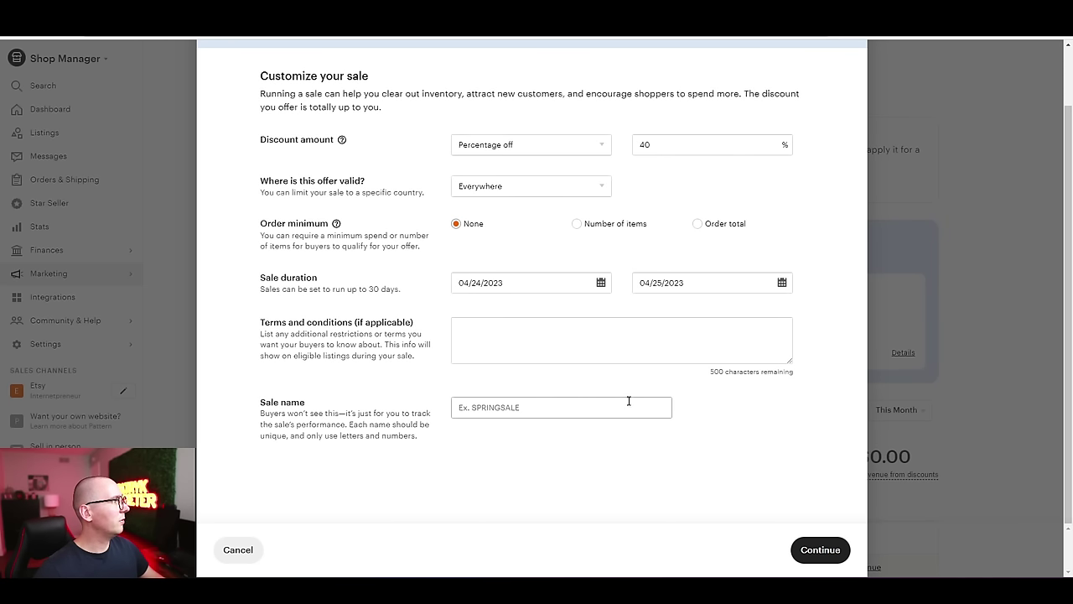
Name the sale SPRINGDAY1, apply it to all listings without any terms, and confirm its creation
click(579, 345)
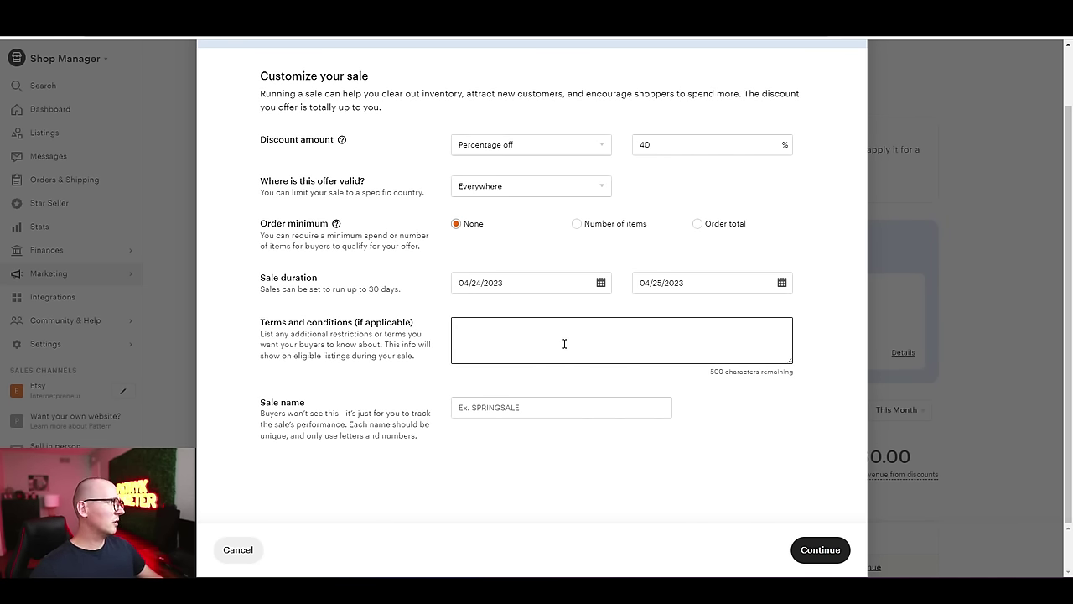
click(544, 409)
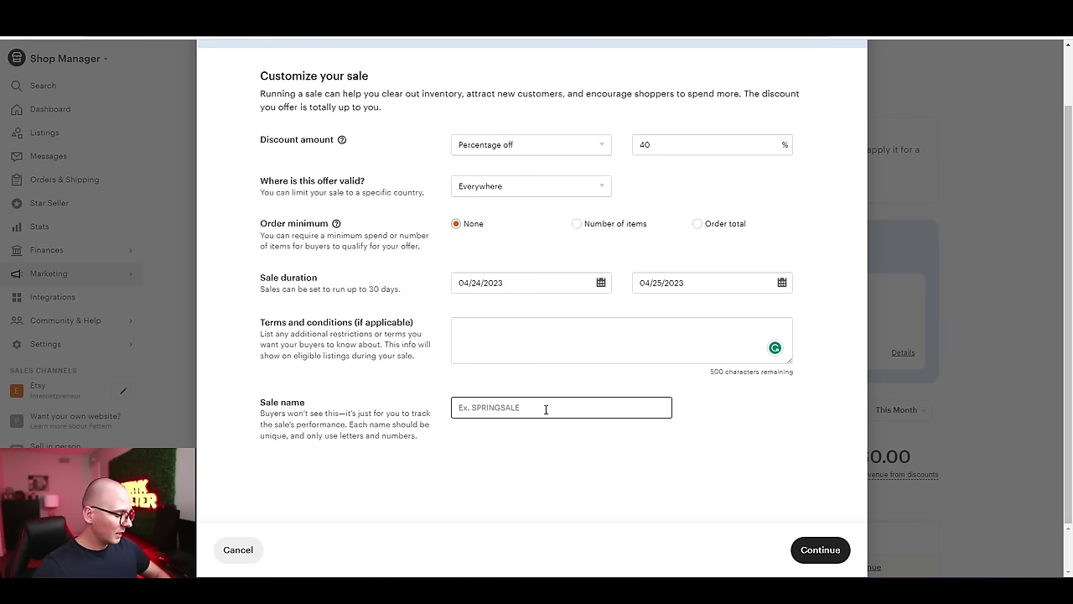
text(SPRINGC)
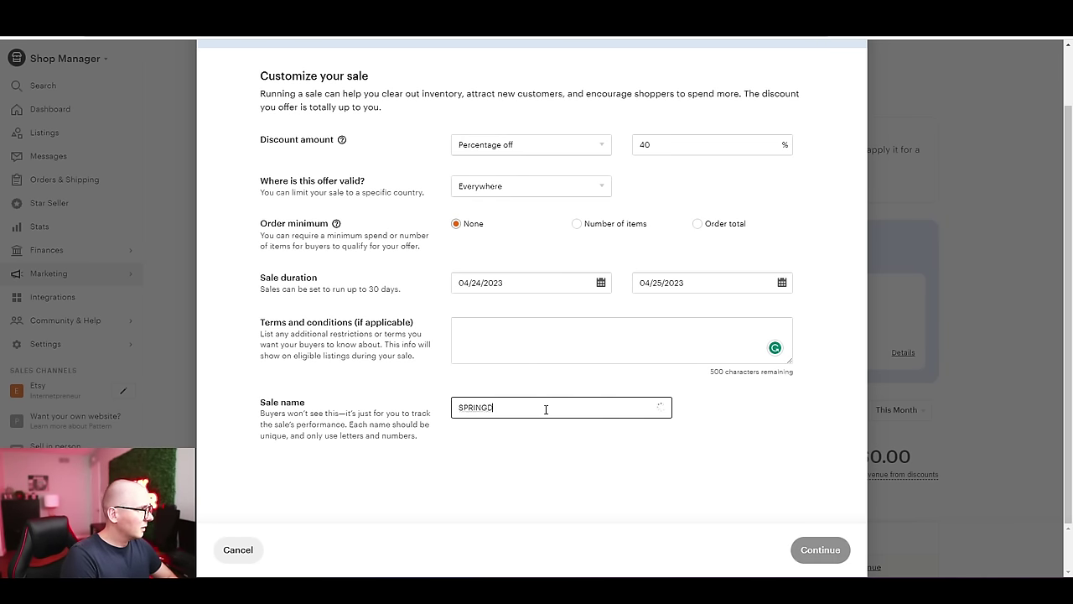
key(BackSpace)
text(DAY1)
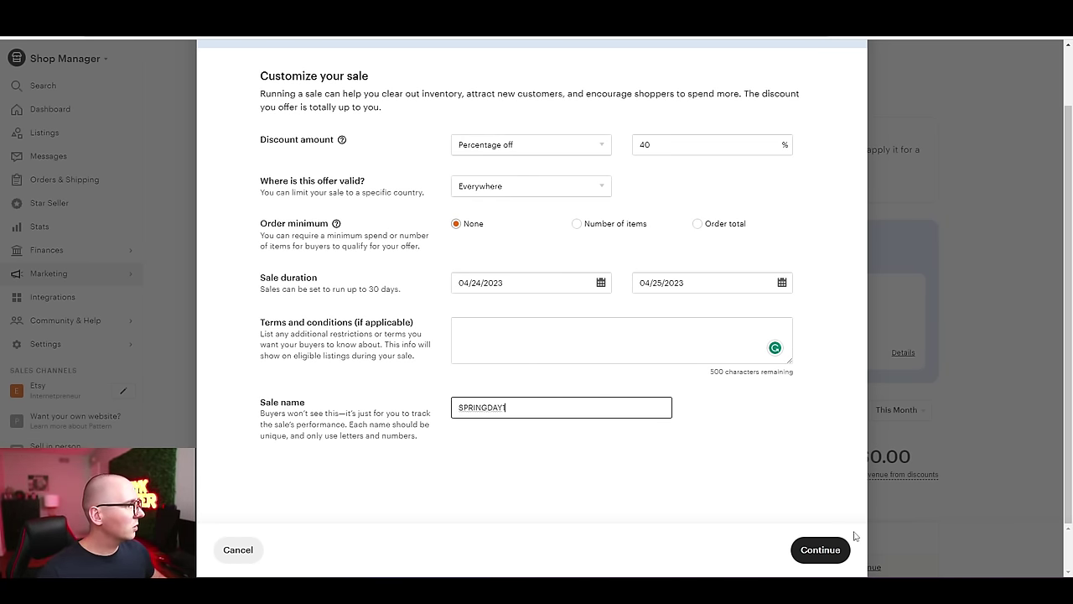
click(828, 551)
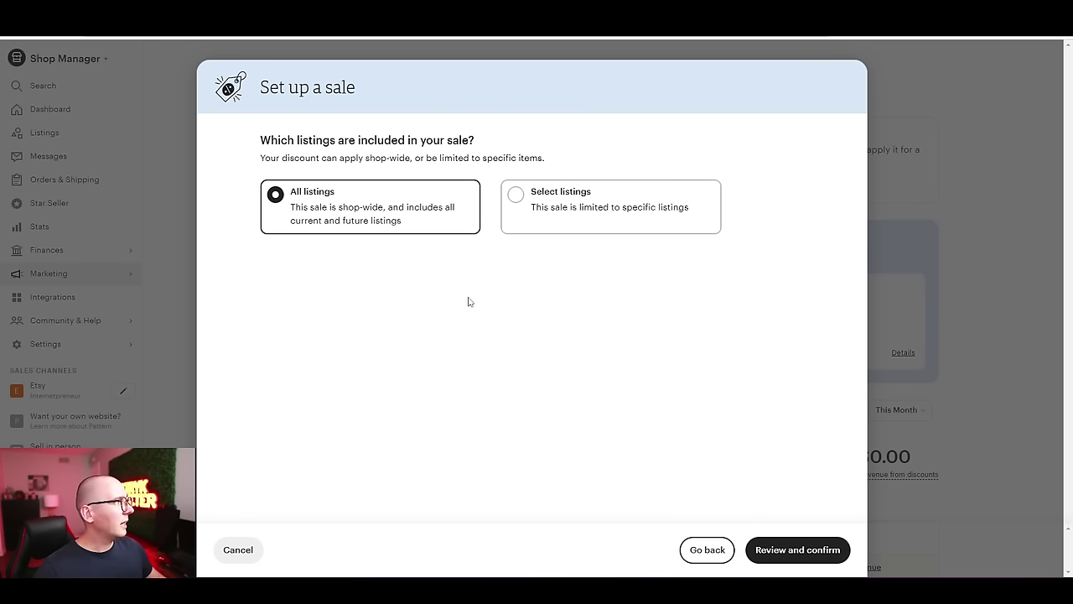
click(783, 551)
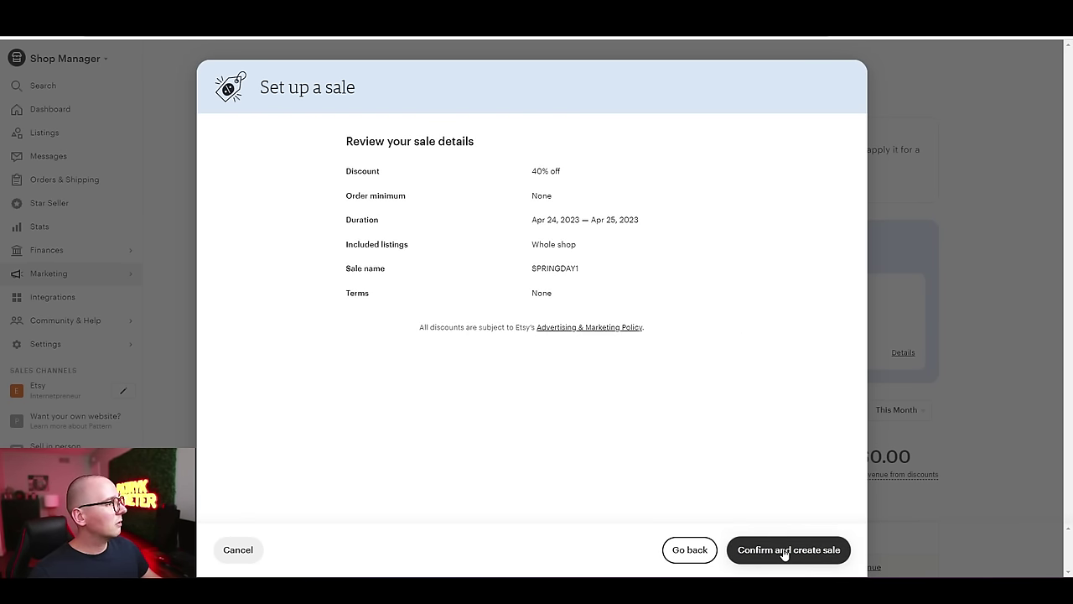
click(785, 555)
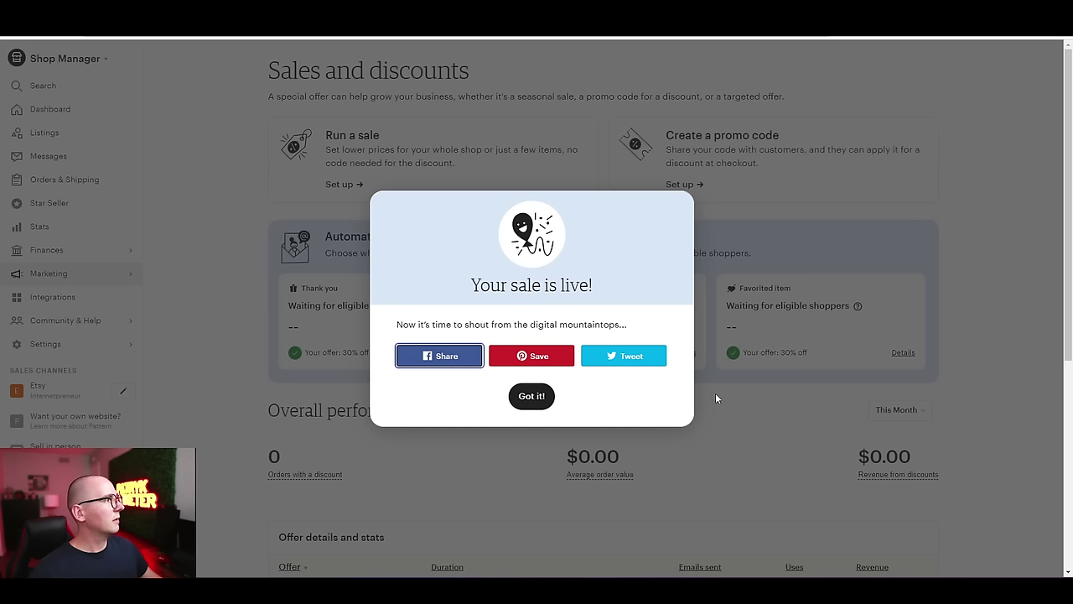
click(531, 397)
drag(1061, 222, 1046, 442)
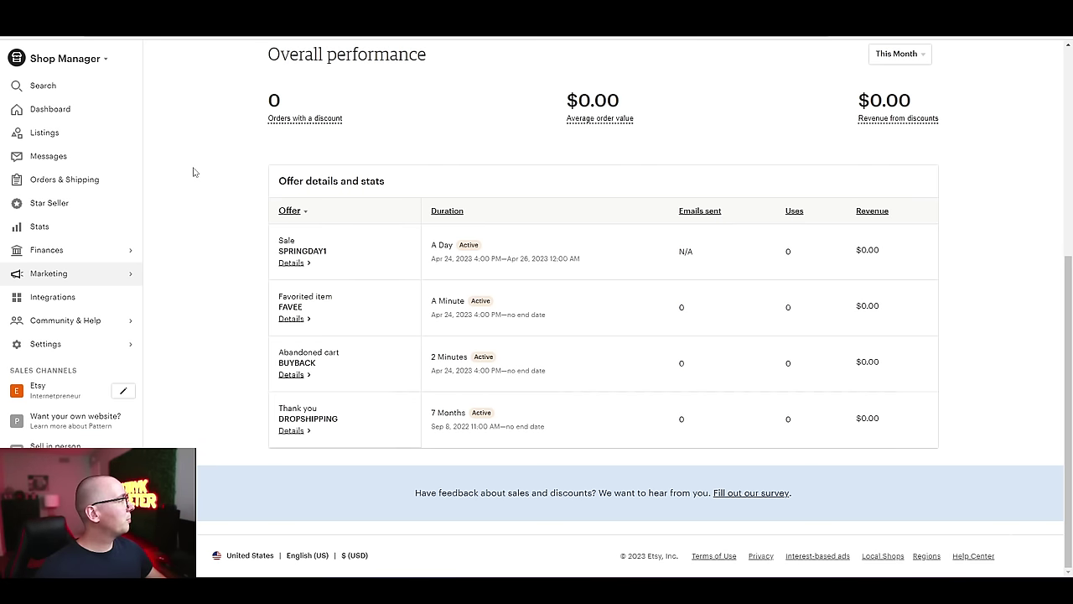
Start an Etsy Ads campaign with the shop goal Drive orders short-term and a daily budget of $5.00
click(95, 282)
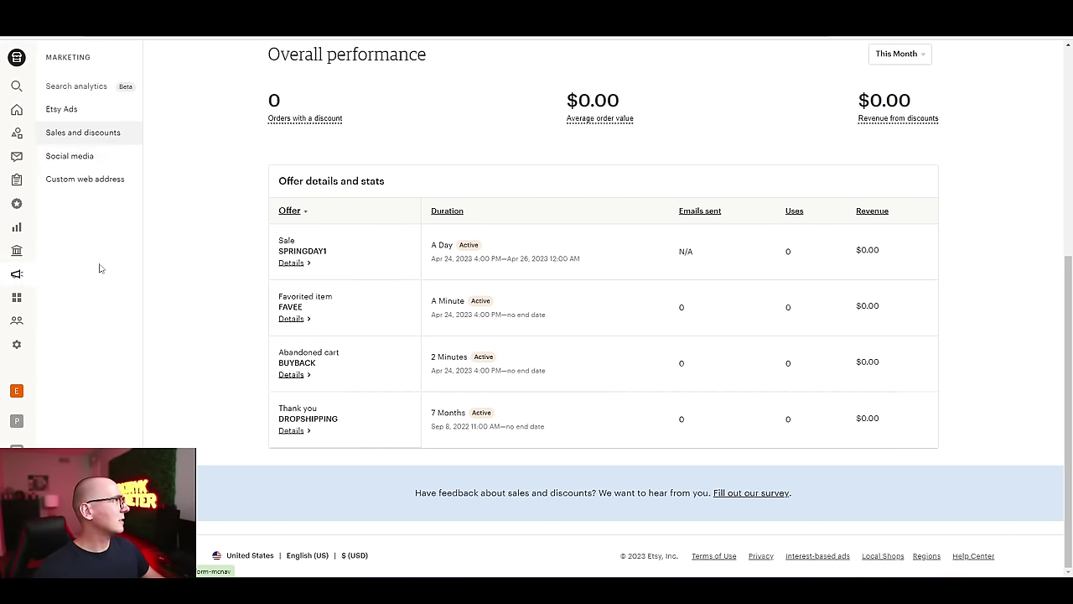
click(74, 112)
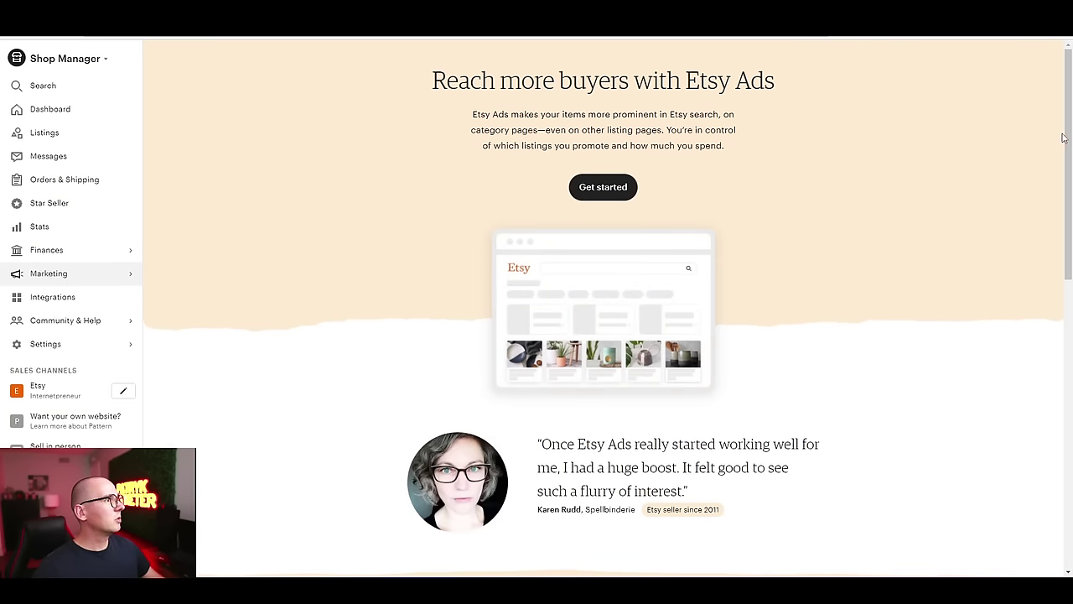
drag(1065, 138, 1034, 408)
scroll(1033, 409, down, 1)
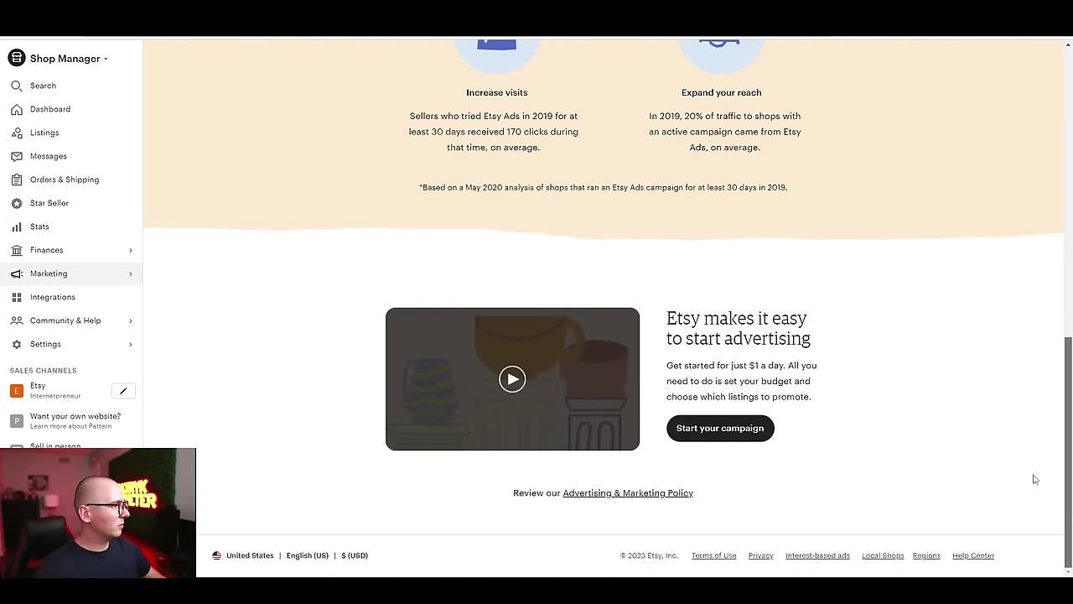
scroll(1042, 422, up, 10)
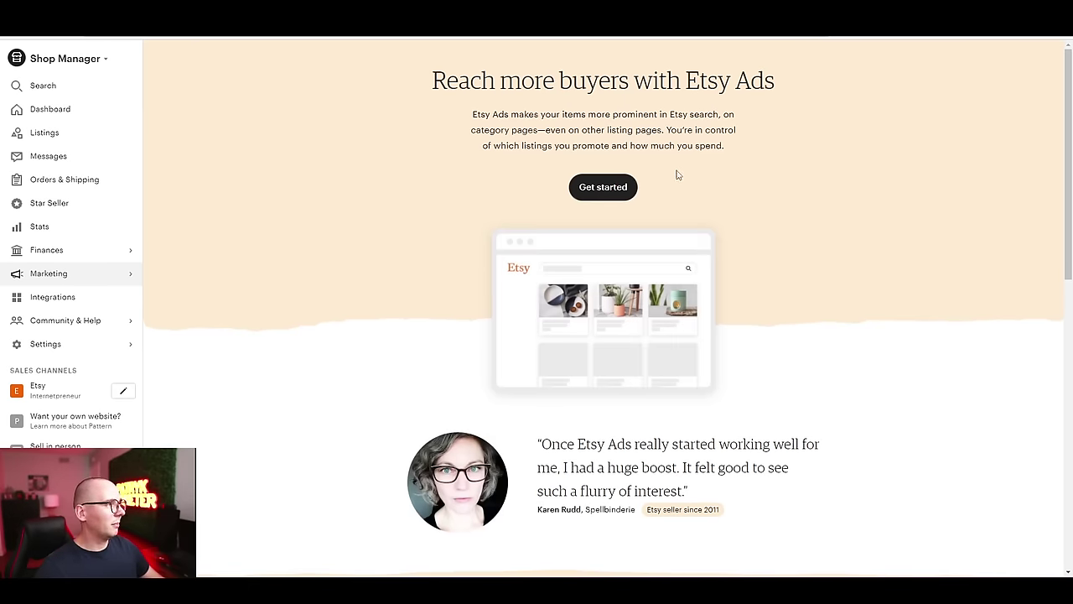
click(623, 194)
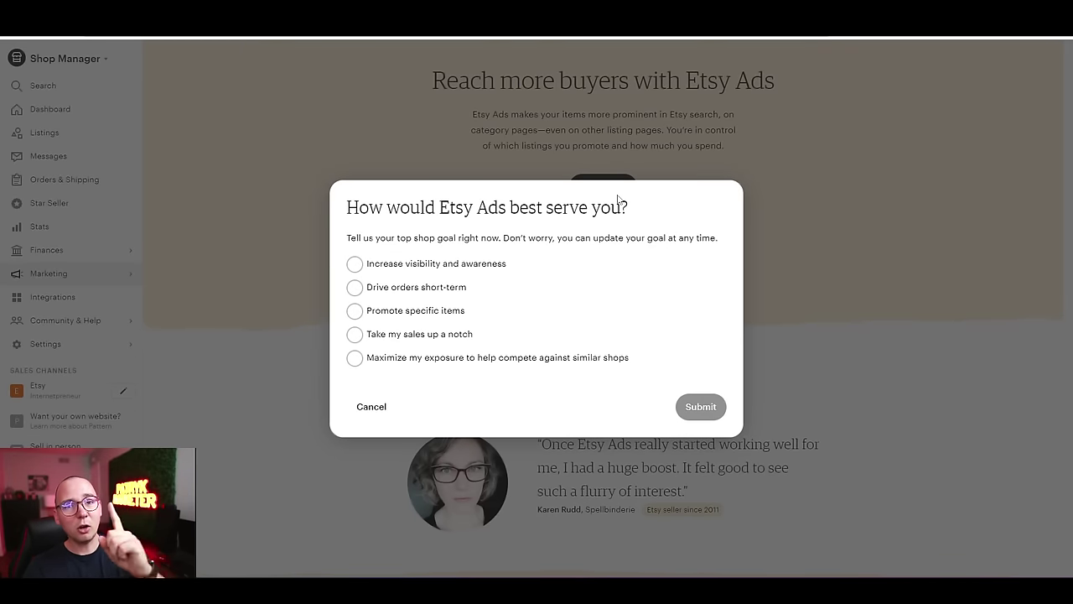
click(436, 296)
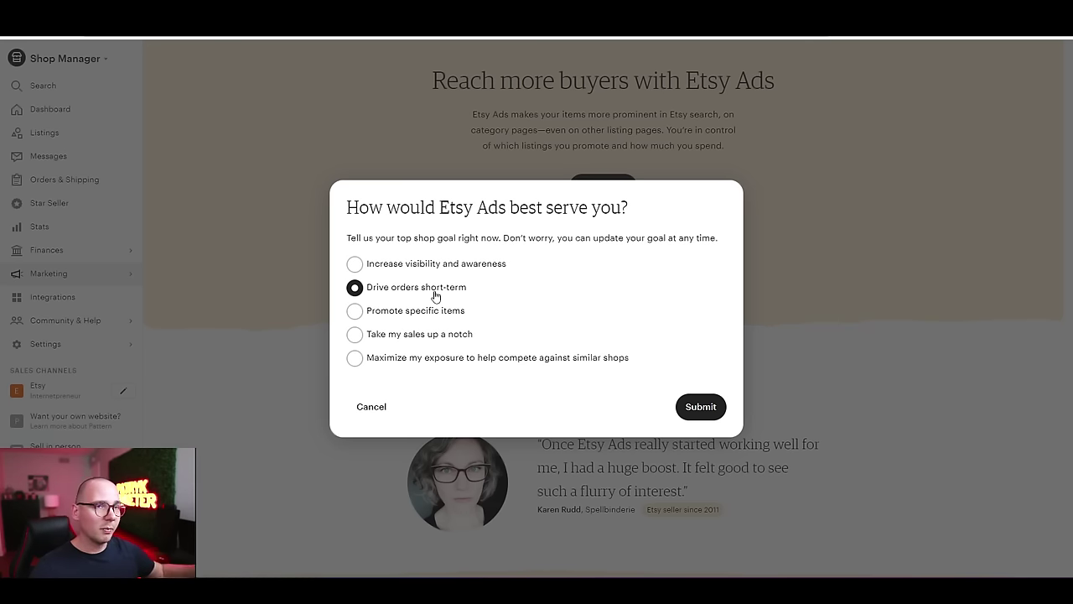
click(695, 410)
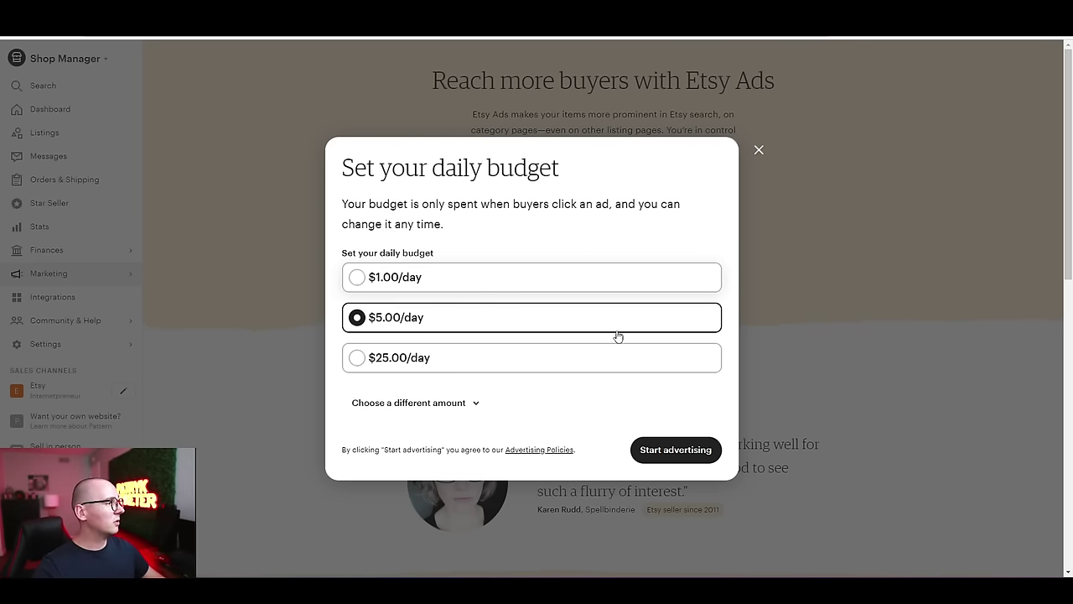
click(677, 449)
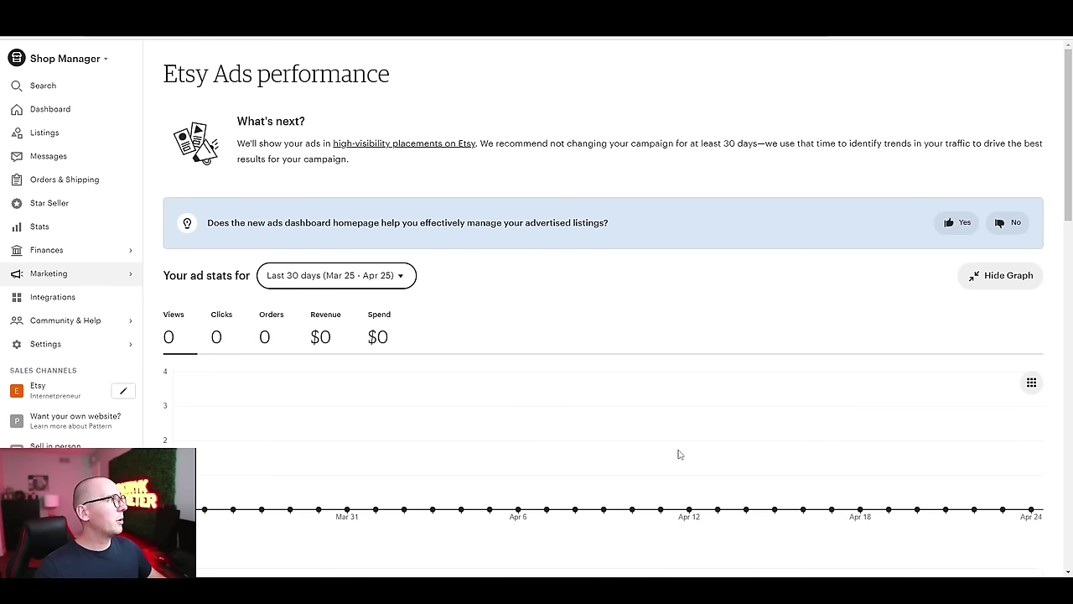